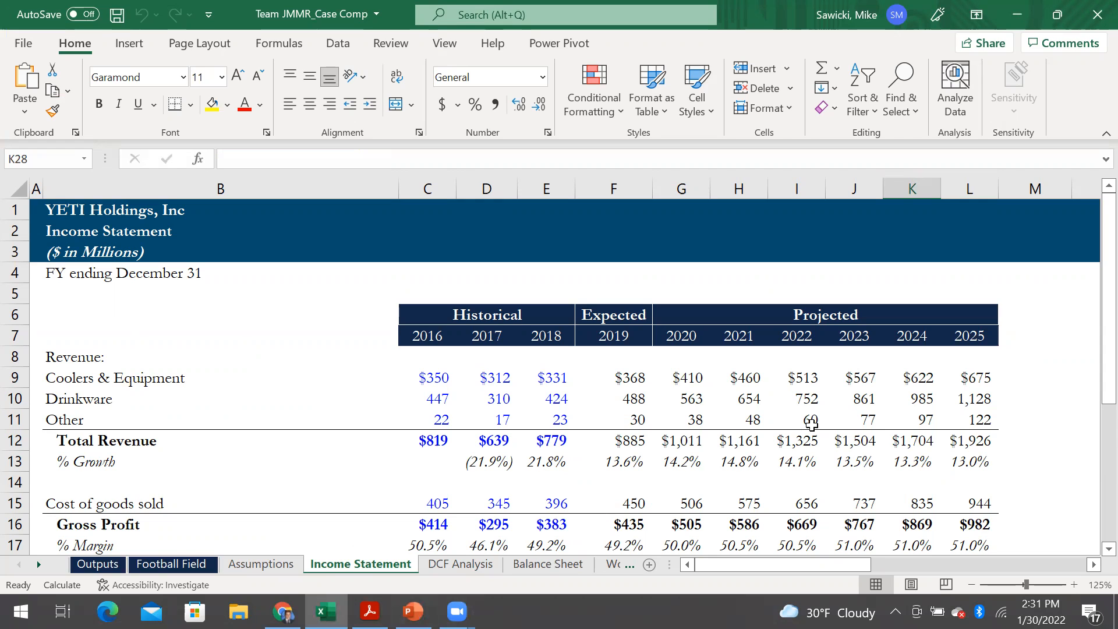
Step: Look through the DCF Analysis, Balance Sheet and Working Capital Schedule sheets and return to the Income Statement
{"action": "key", "text": "ctrl+Page_Down"}
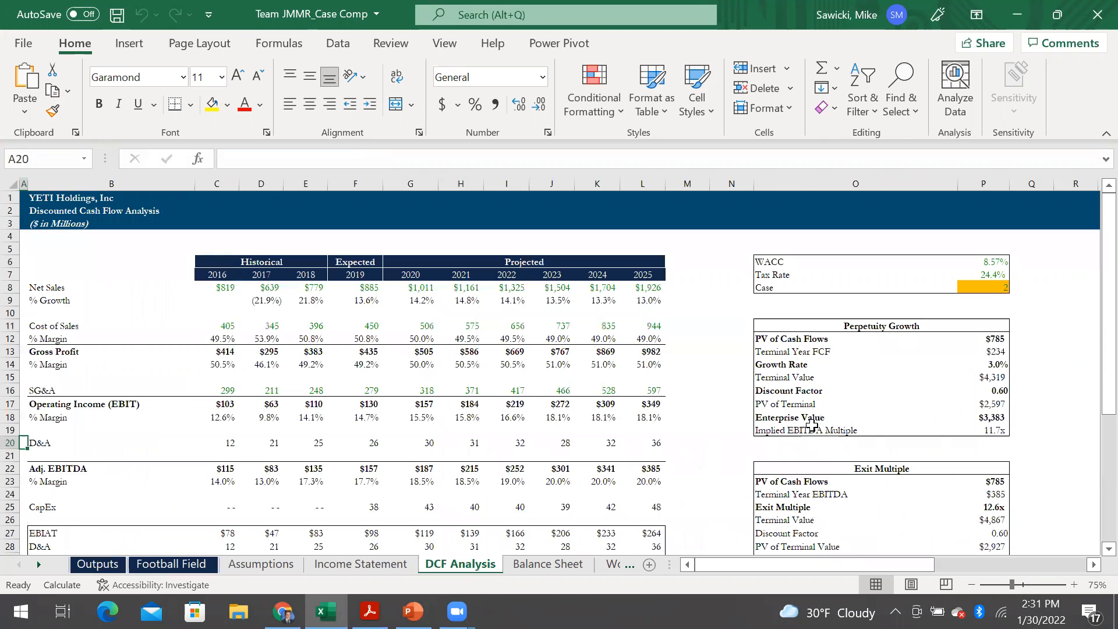
{"action": "key", "text": "ctrl+Page_Down"}
{"action": "key", "text": "ctrl+Page_Down"}
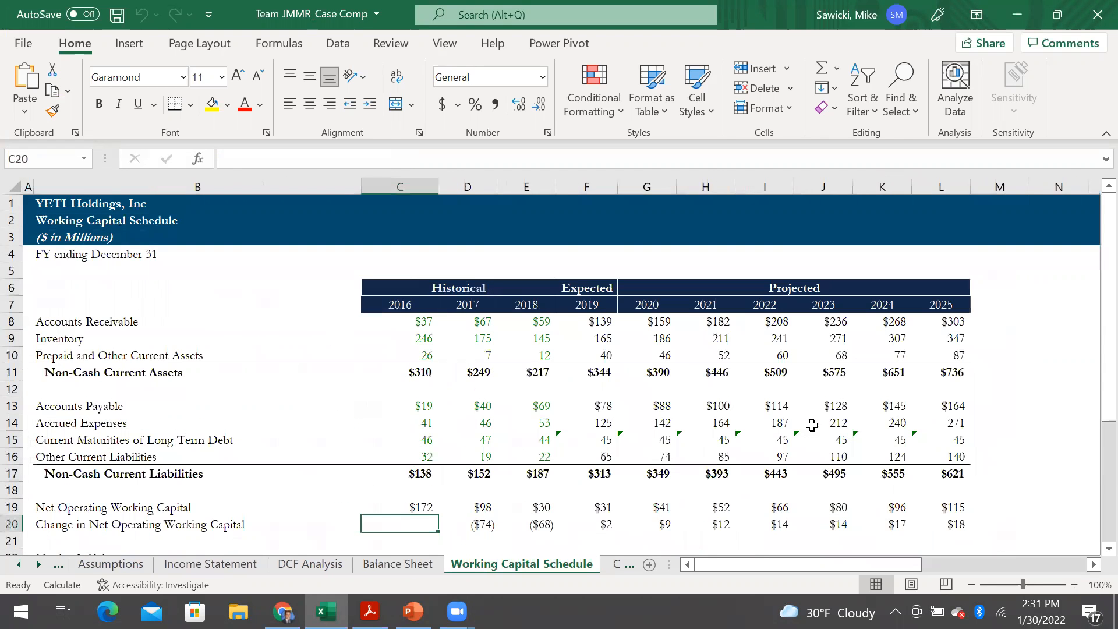
{"action": "key", "text": "ctrl+Page_Up"}
{"action": "key", "text": "ctrl+Page_Up"}
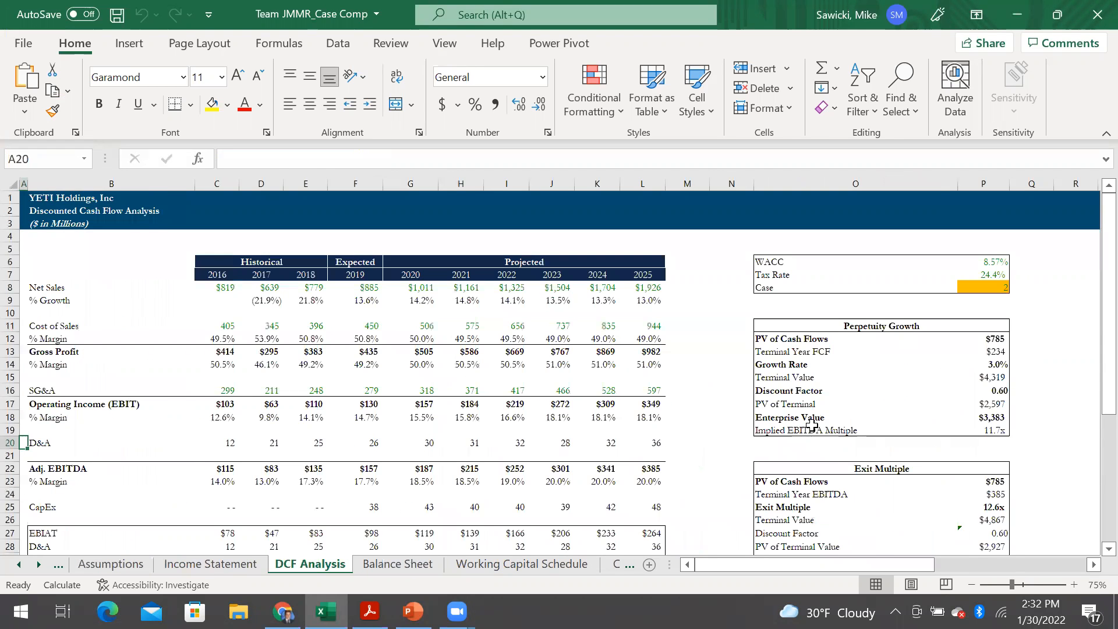
{"action": "key", "text": "ctrl+Page_Up"}
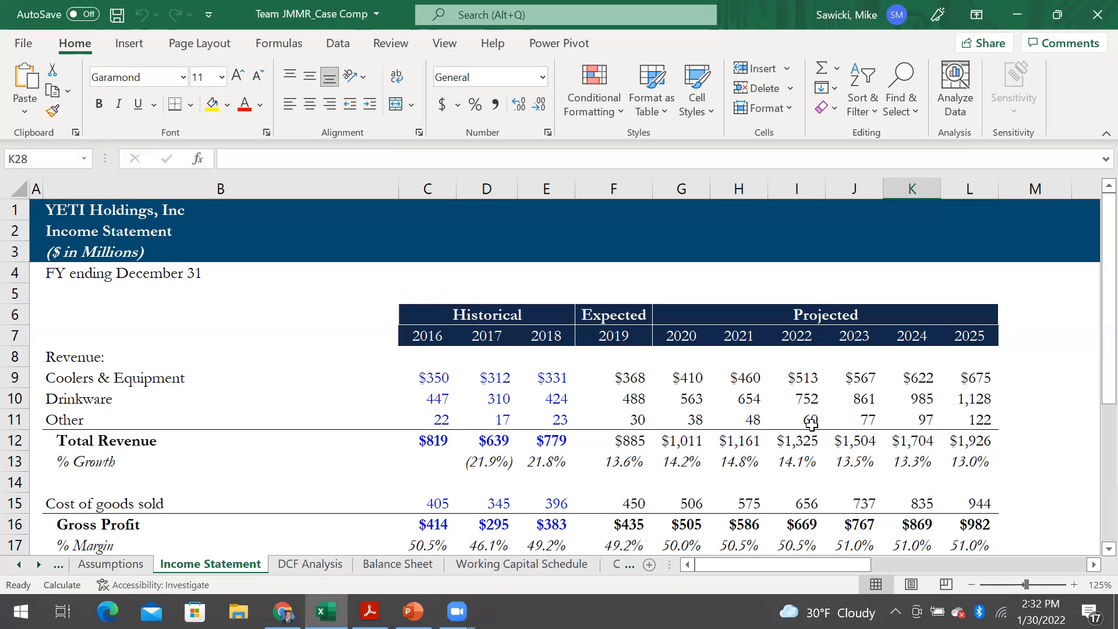
Step: Set the zoom of the Income Statement sheet to 100%
{"action": "left_click", "coordinate": [311, 343]}
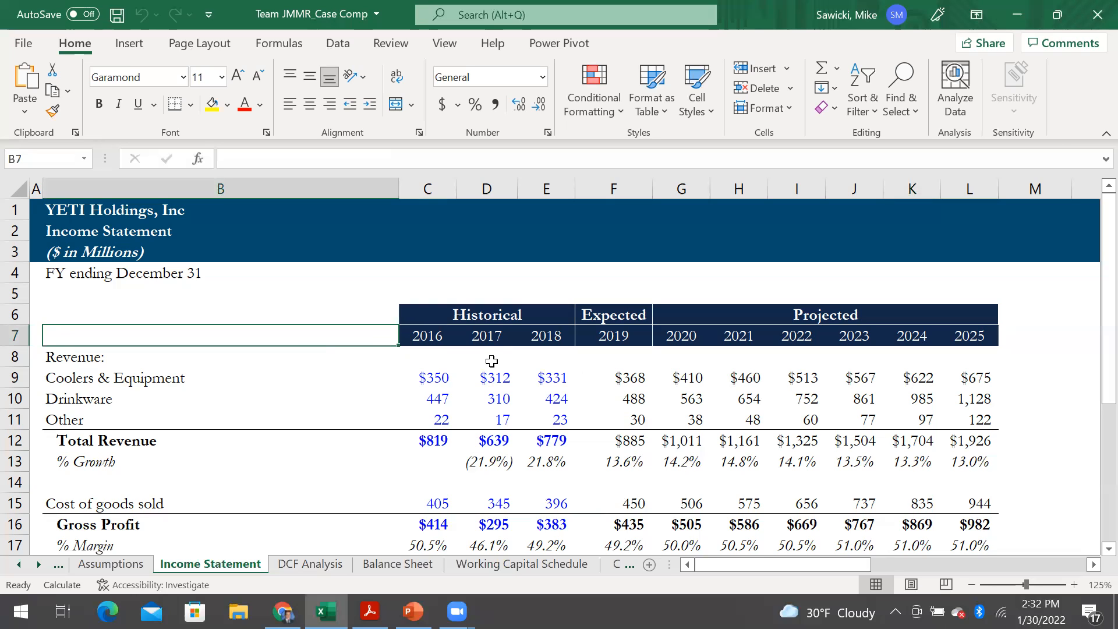
{"action": "key", "text": "alt"}
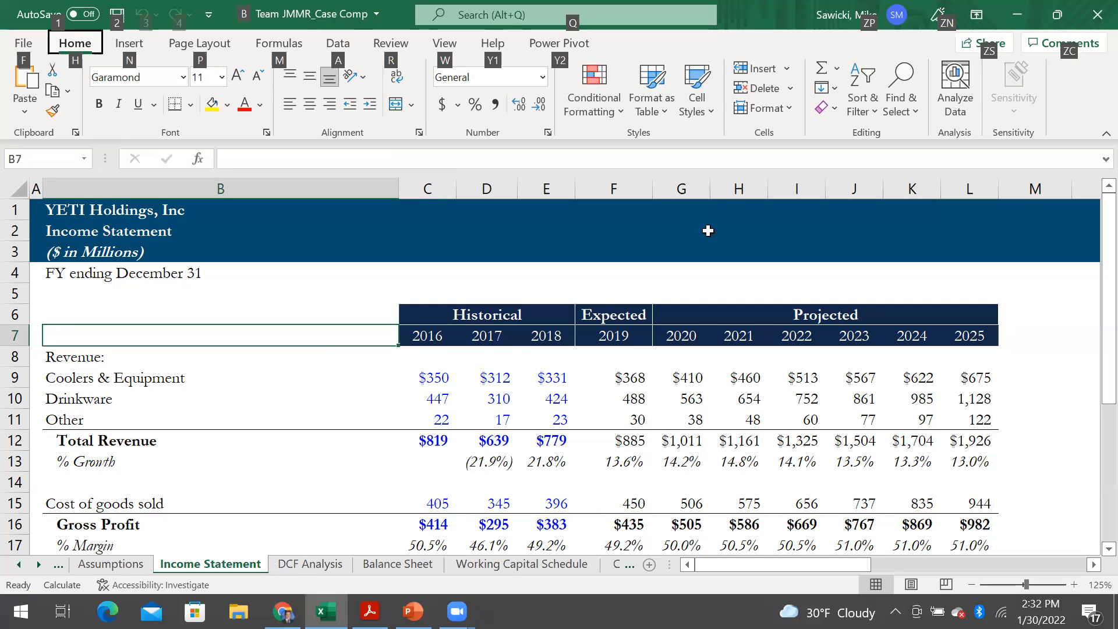
{"action": "key", "text": "w"}
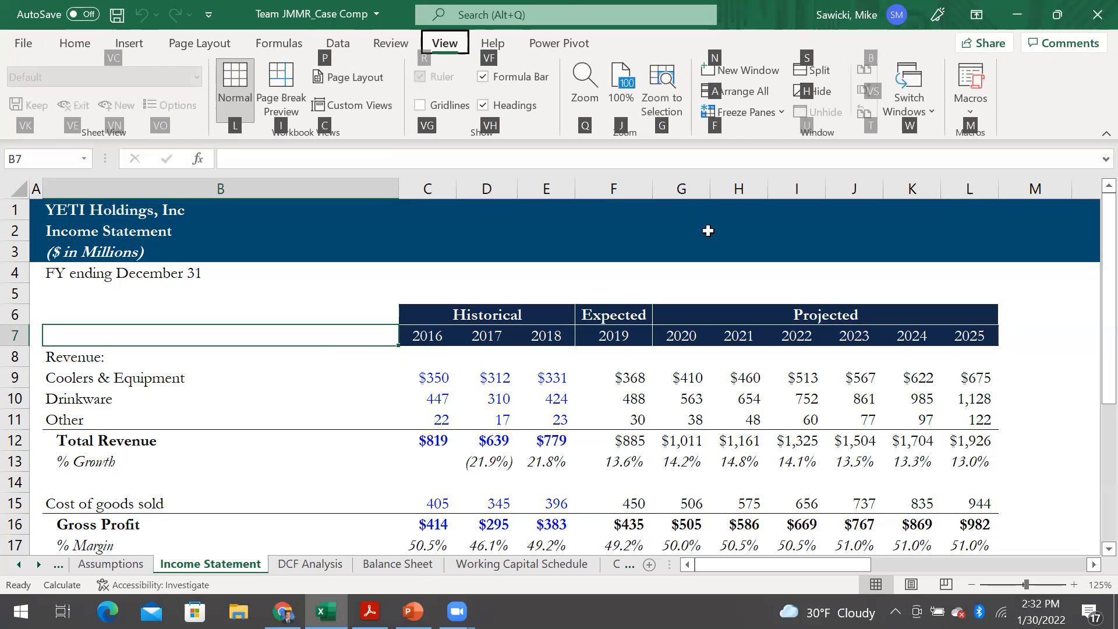
{"action": "key", "text": "j"}
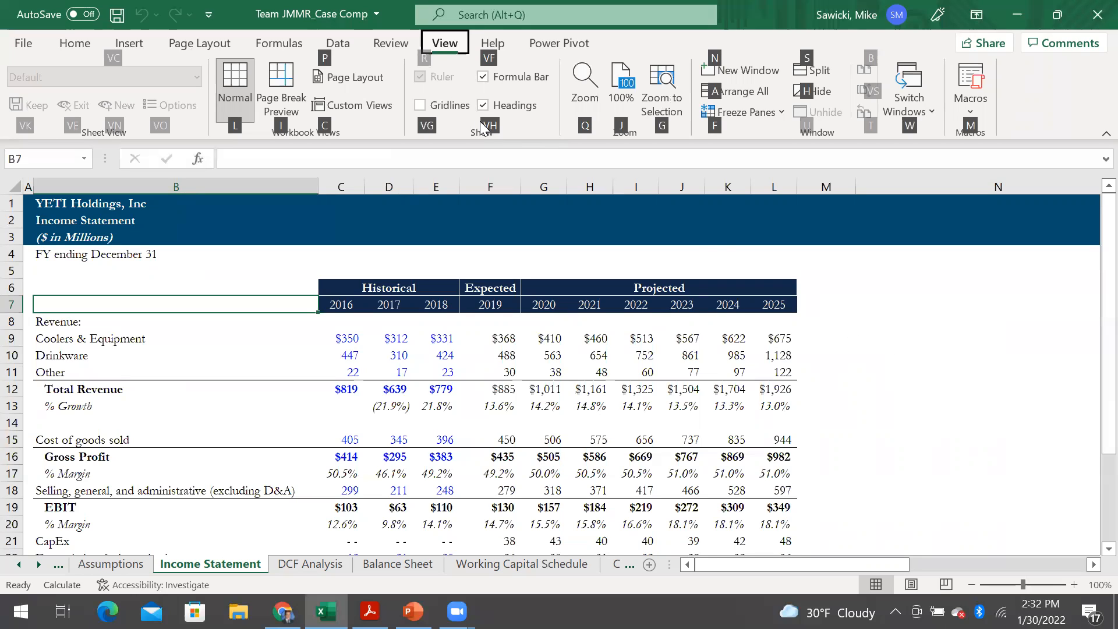
Step: Turn the gridlines of the Income Statement sheet on and back off
{"action": "key", "text": "v"}
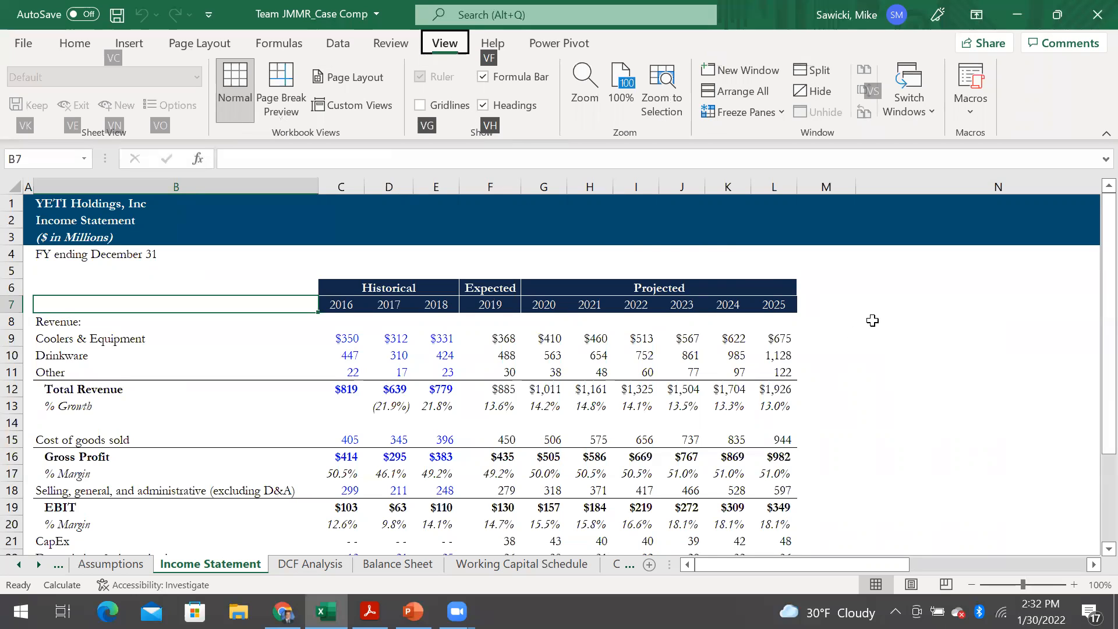
{"action": "key", "text": "g"}
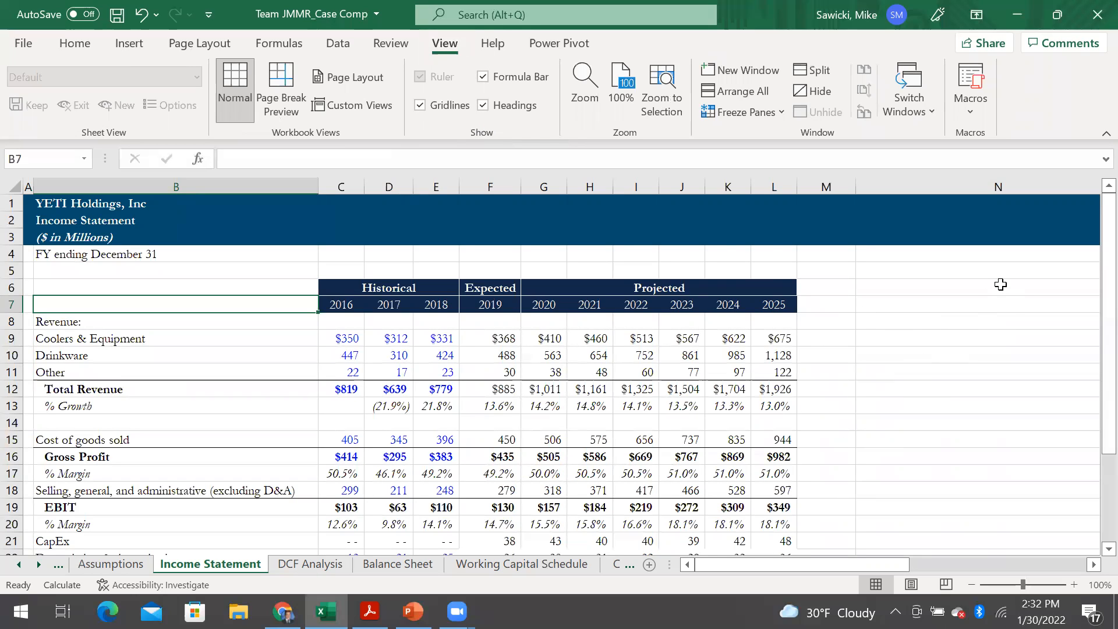
{"action": "key", "text": "alt"}
{"action": "key", "text": "w"}
{"action": "key", "text": "v"}
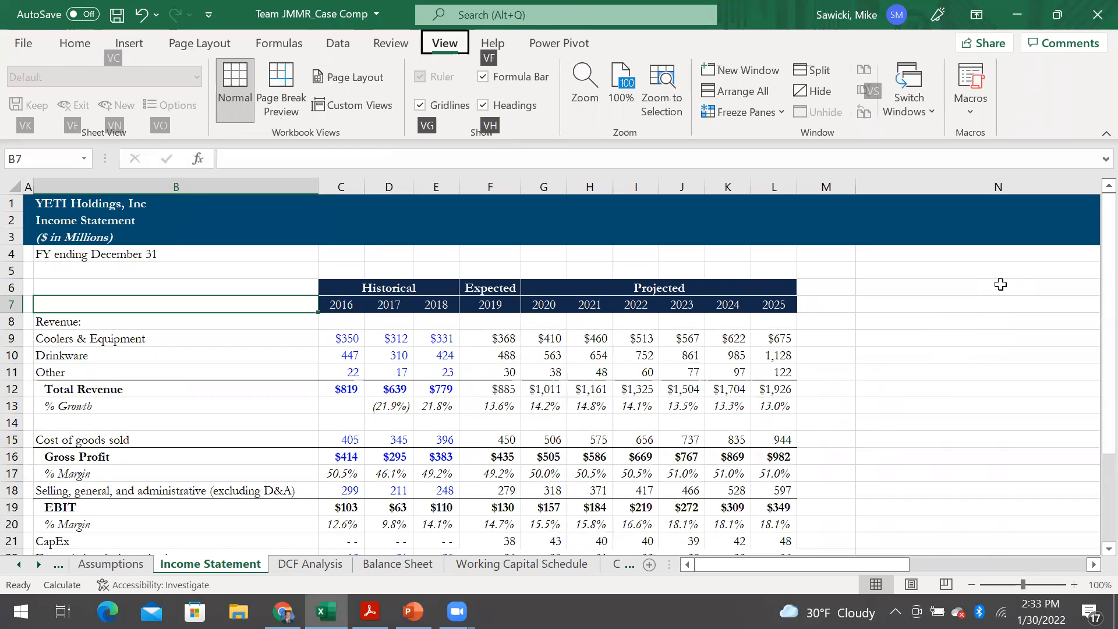
{"action": "key", "text": "g"}
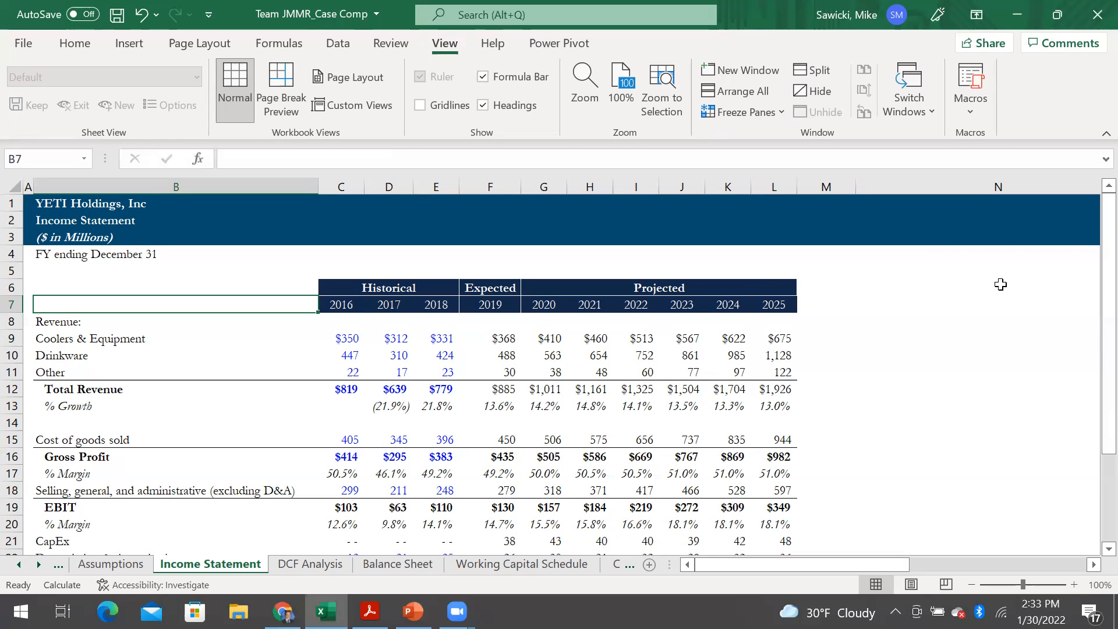
Step: Display the Income Statement sheet in Page Break Preview
{"action": "key", "text": "alt"}
{"action": "key", "text": "w"}
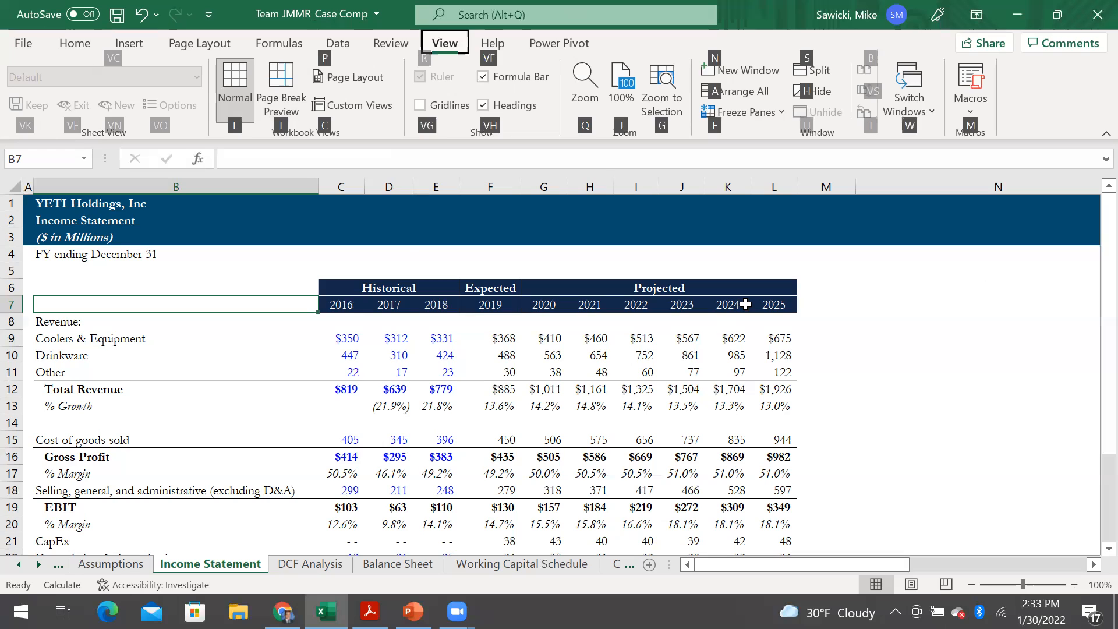
{"action": "key", "text": "i"}
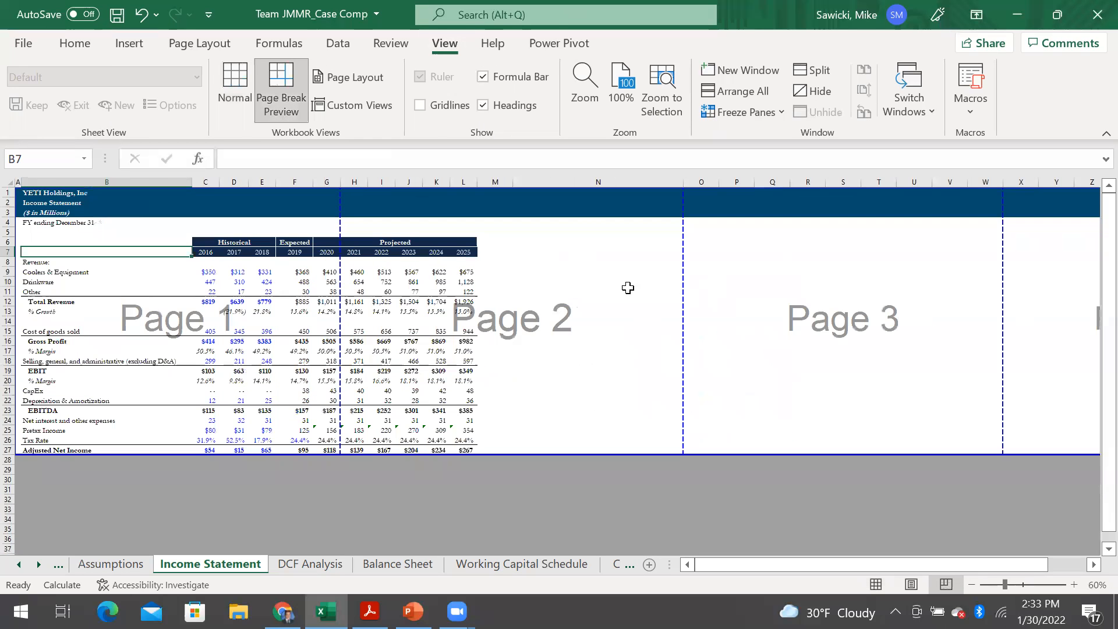
{"action": "scroll", "coordinate": [515, 462], "scroll_direction": "down", "scroll_amount": 9}
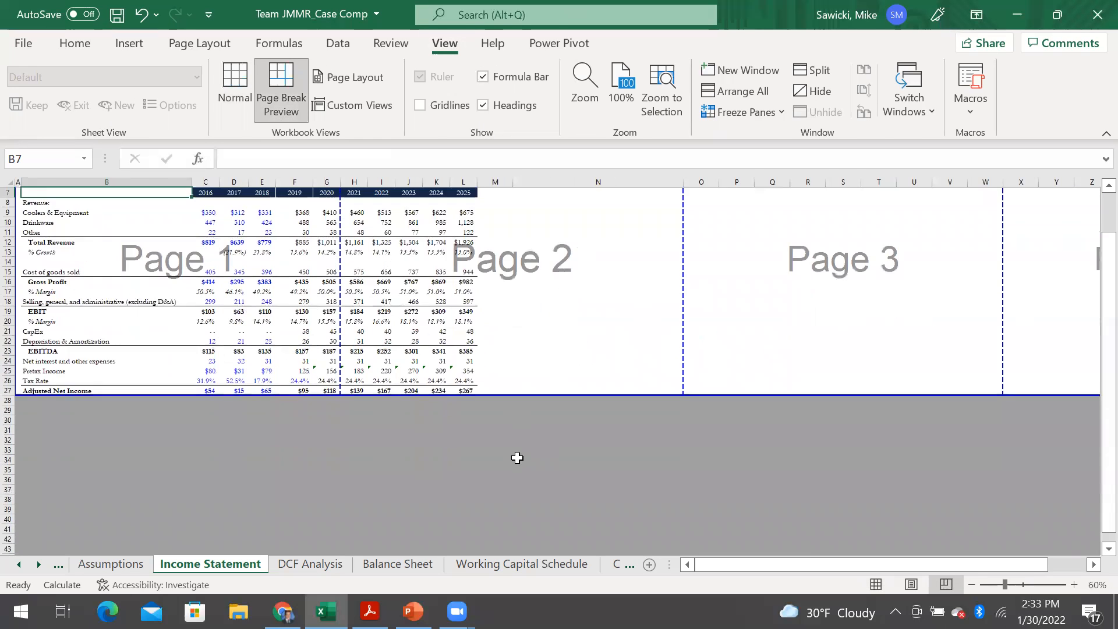
{"action": "scroll", "coordinate": [500, 466], "scroll_direction": "up", "scroll_amount": 9}
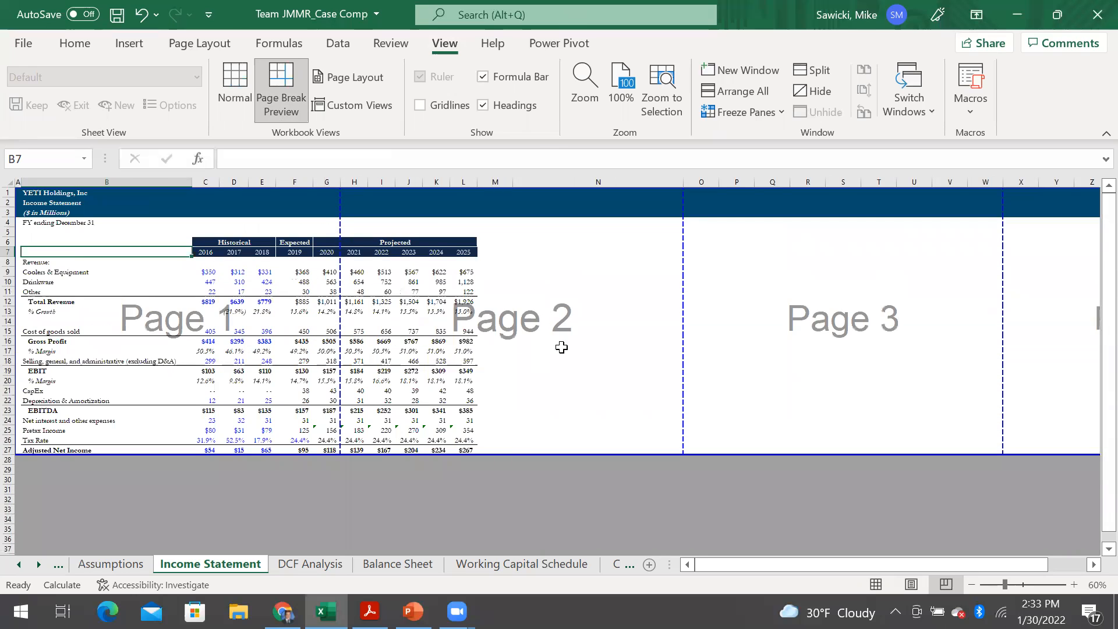
Step: Examine how far the Income Statement's print pages extend across the empty columns beyond the projections
{"action": "left_click", "coordinate": [609, 371]}
{"action": "key", "text": "Right"}
{"action": "key", "text": "Right"}
{"action": "key", "text": "Right"}
{"action": "key", "text": "Right"}
{"action": "key", "text": "Right"}
{"action": "key", "text": "Right"}
{"action": "key", "text": "Right"}
{"action": "key", "text": "Right"}
{"action": "key", "text": "Right"}
{"action": "key", "text": "Right"}
{"action": "key", "text": "Right"}
{"action": "key", "text": "Right"}
{"action": "key", "text": "Right"}
{"action": "key", "text": "Right"}
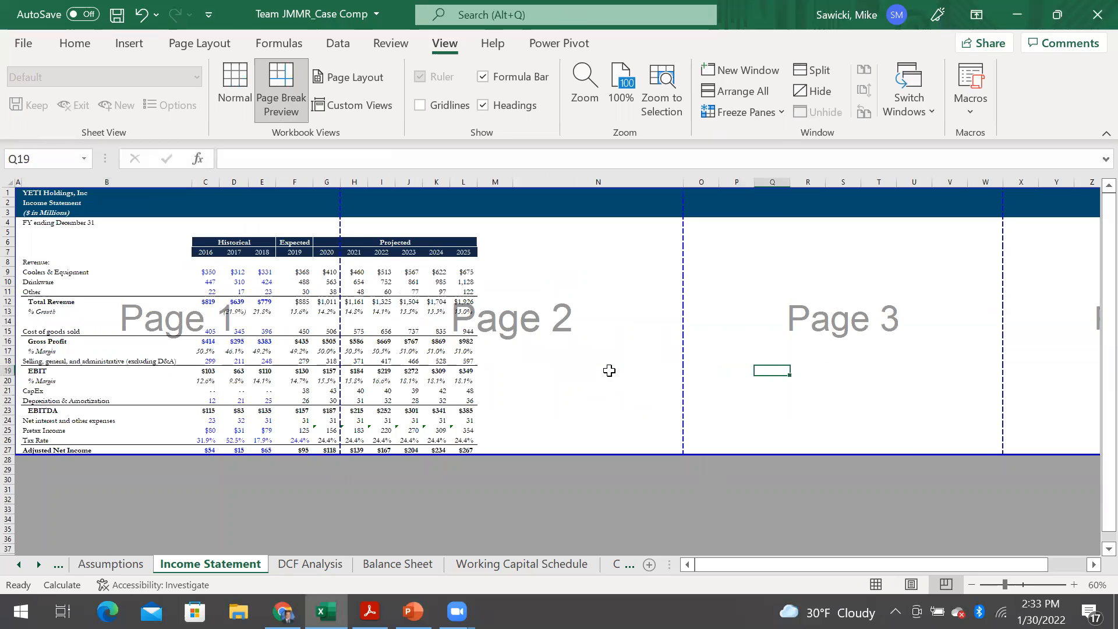
{"action": "key", "text": "Right"}
{"action": "key", "text": "Right"}
{"action": "key", "text": "Right"}
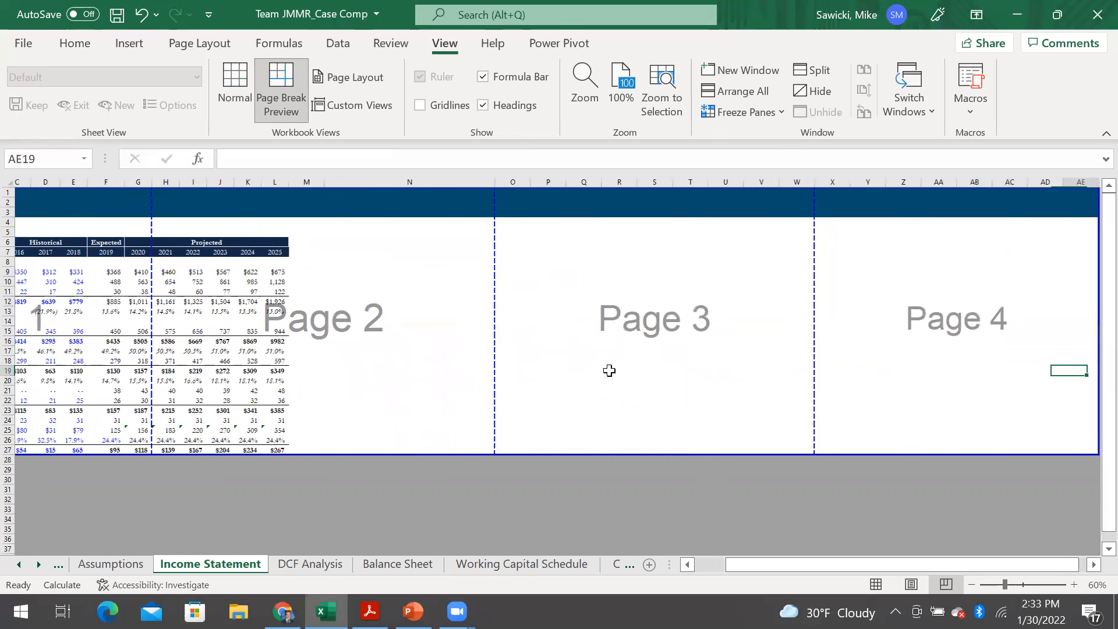
{"action": "key", "text": "Left"}
{"action": "key", "text": "Left"}
{"action": "key", "text": "Left"}
{"action": "key", "text": "Left"}
{"action": "key", "text": "Left"}
{"action": "key", "text": "Left"}
{"action": "key", "text": "Left"}
{"action": "key", "text": "Left"}
{"action": "key", "text": "Left"}
{"action": "key", "text": "Left"}
{"action": "key", "text": "Left"}
{"action": "key", "text": "Left"}
{"action": "key", "text": "Left"}
{"action": "key", "text": "Left"}
{"action": "key", "text": "Left"}
{"action": "key", "text": "Home"}
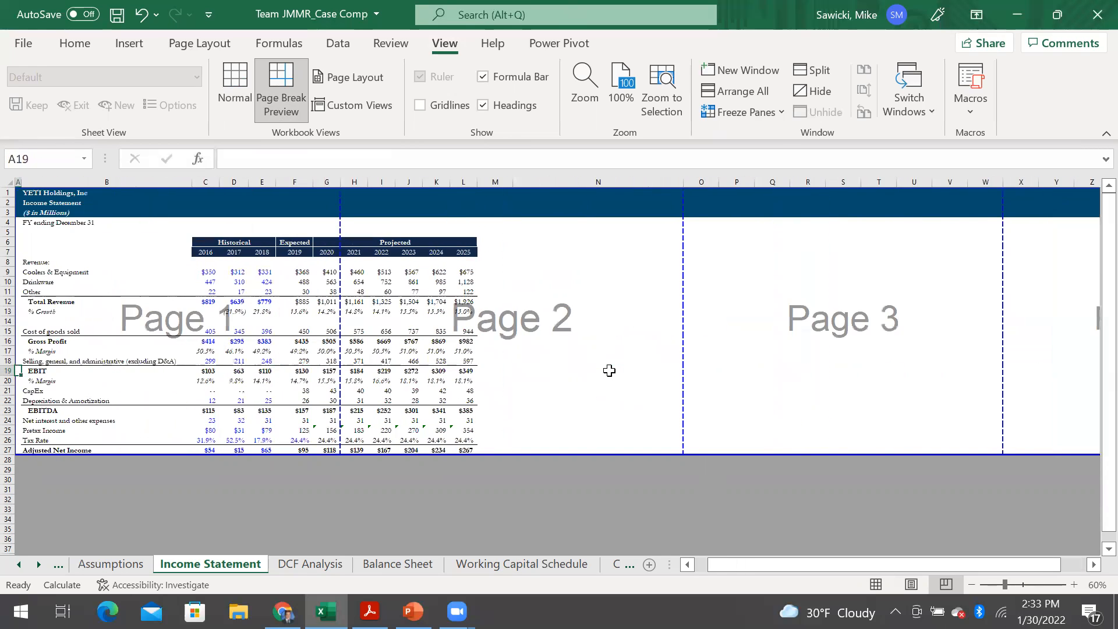
Step: Remove the fill colour from the blue header band in cells N1:AE3 of the Income Statement
{"action": "key", "text": "Right"}
{"action": "key", "text": "Right"}
{"action": "key", "text": "Right"}
{"action": "key", "text": "Right"}
{"action": "key", "text": "Right"}
{"action": "key", "text": "Up"}
{"action": "key", "text": "Up"}
{"action": "key", "text": "Up"}
{"action": "key", "text": "Up"}
{"action": "key", "text": "Right"}
{"action": "key", "text": "Right"}
{"action": "key", "text": "Right"}
{"action": "key", "text": "Right"}
{"action": "key", "text": "Right"}
{"action": "key", "text": "Right"}
{"action": "key", "text": "Right"}
{"action": "key", "text": "Right"}
{"action": "key", "text": "Right"}
{"action": "key", "text": "Right"}
{"action": "key", "text": "Right"}
{"action": "key", "text": "Right"}
{"action": "key", "text": "Right"}
{"action": "key", "text": "Right"}
{"action": "key", "text": "Right"}
{"action": "key", "text": "Right"}
{"action": "key", "text": "Right"}
{"action": "key", "text": "Right"}
{"action": "key", "text": "Right"}
{"action": "key", "text": "Right"}
{"action": "key", "text": "Right"}
{"action": "key", "text": "Right"}
{"action": "key", "text": "Right"}
{"action": "key", "text": "Right"}
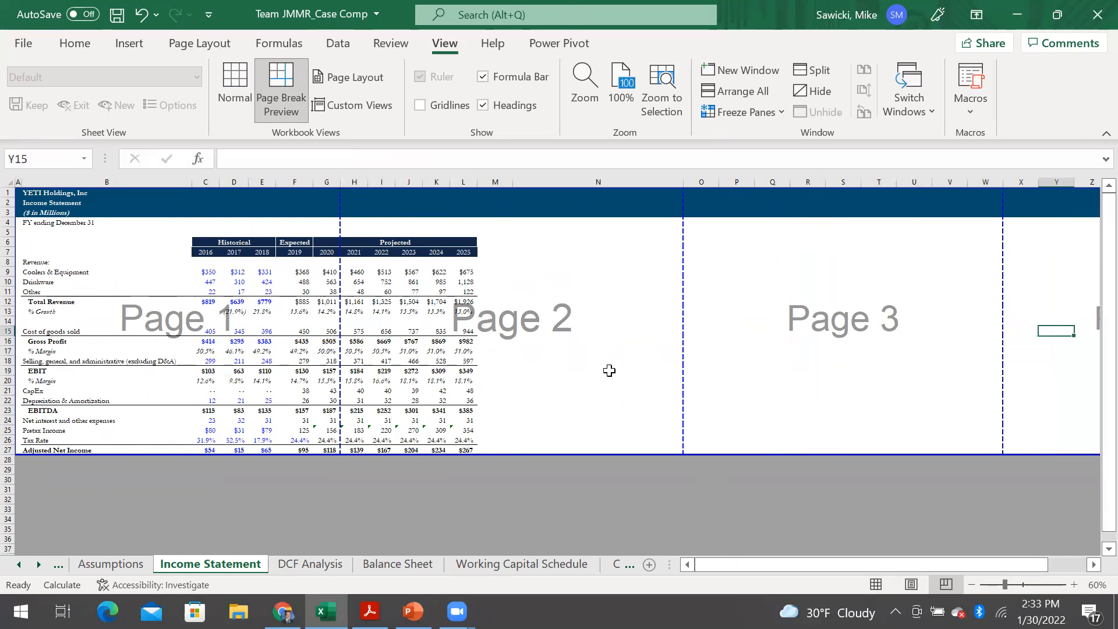
{"action": "key", "text": "Right"}
{"action": "key", "text": "Up"}
{"action": "key", "text": "Up"}
{"action": "key", "text": "Up"}
{"action": "key", "text": "Up"}
{"action": "key", "text": "Up"}
{"action": "key", "text": "Up"}
{"action": "key", "text": "Up"}
{"action": "key", "text": "Up"}
{"action": "key", "text": "Up"}
{"action": "key", "text": "Up"}
{"action": "key", "text": "Up"}
{"action": "key", "text": "Up"}
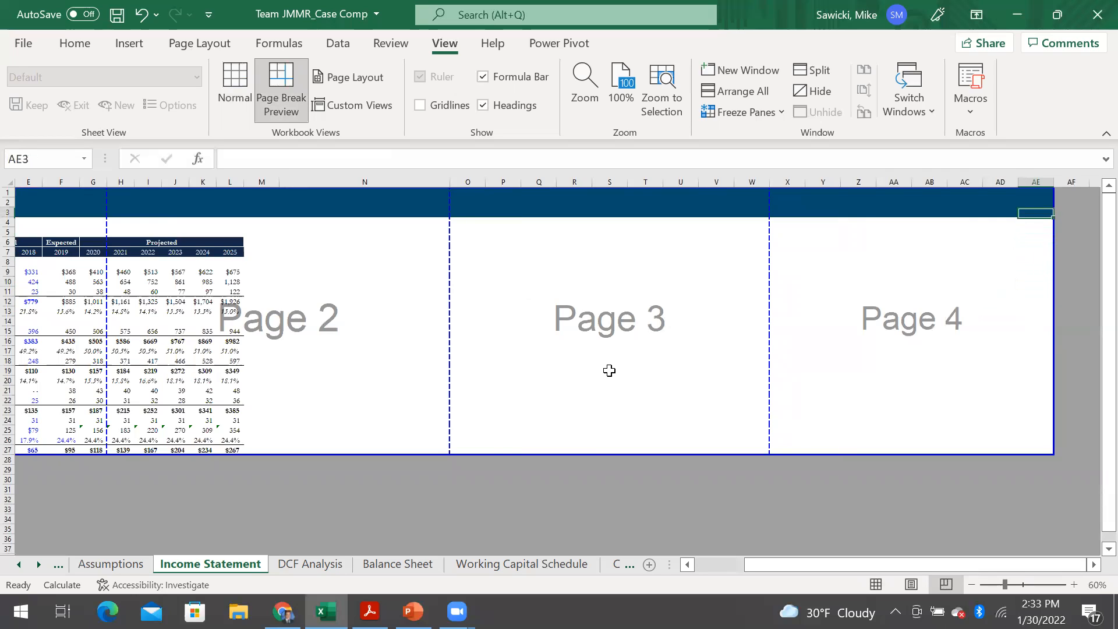
{"action": "key", "text": "shift+Left"}
{"action": "key", "text": "shift+Left"}
{"action": "key", "text": "shift+Left"}
{"action": "key", "text": "shift+Left"}
{"action": "key", "text": "shift+Left"}
{"action": "key", "text": "shift+Left"}
{"action": "key", "text": "shift+Left"}
{"action": "key", "text": "shift+Left"}
{"action": "key", "text": "shift+Left"}
{"action": "key", "text": "shift+Left"}
{"action": "key", "text": "shift+Left"}
{"action": "key", "text": "shift+Left"}
{"action": "key", "text": "shift+Left"}
{"action": "key", "text": "shift+Left"}
{"action": "key", "text": "shift+Left"}
{"action": "key", "text": "shift+Left"}
{"action": "key", "text": "shift+Left"}
{"action": "key", "text": "shift+Left"}
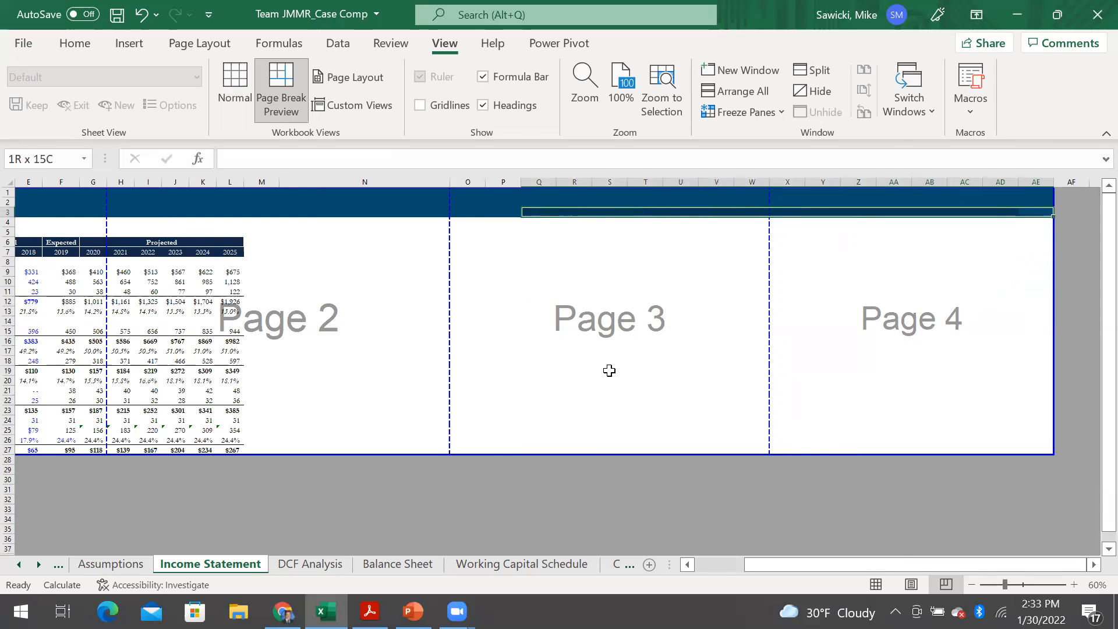
{"action": "key", "text": "shift+Right"}
{"action": "key", "text": "shift+Up"}
{"action": "key", "text": "shift+Up"}
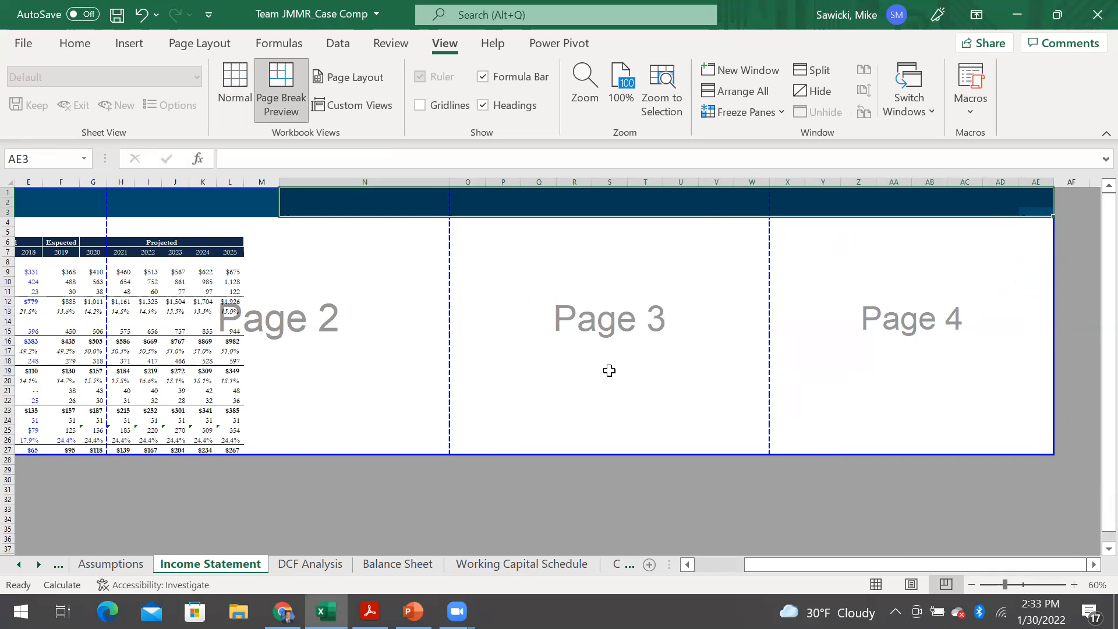
{"action": "key", "text": "alt"}
{"action": "key", "text": "h"}
{"action": "key", "text": "h"}
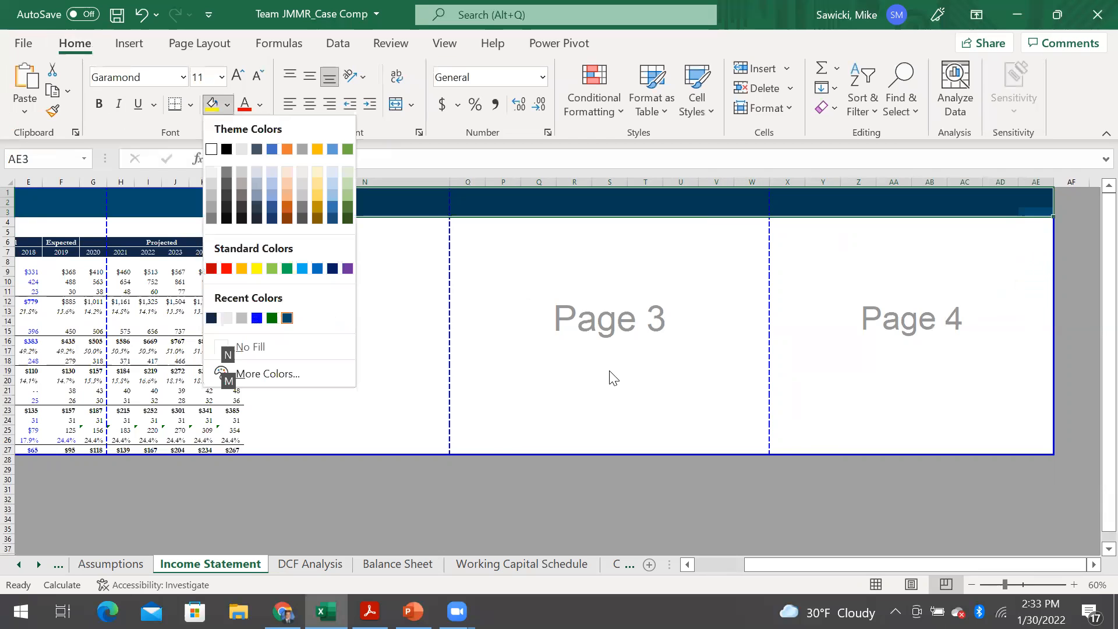
{"action": "key", "text": "n"}
Step: Move the vertical page break between columns G and H to the outer edge of column M, and extend the print area down through row 28
{"action": "key", "text": "Left"}
{"action": "key", "text": "Left"}
{"action": "key", "text": "Left"}
{"action": "key", "text": "Left"}
{"action": "key", "text": "Left"}
{"action": "key", "text": "Left"}
{"action": "key", "text": "Left"}
{"action": "key", "text": "Left"}
{"action": "key", "text": "Left"}
{"action": "key", "text": "Left"}
{"action": "key", "text": "Left"}
{"action": "key", "text": "Left"}
{"action": "key", "text": "Left"}
{"action": "key", "text": "Left"}
{"action": "key", "text": "Left"}
{"action": "key", "text": "Left"}
{"action": "key", "text": "Left"}
{"action": "key", "text": "Left"}
{"action": "key", "text": "Left"}
{"action": "key", "text": "Left"}
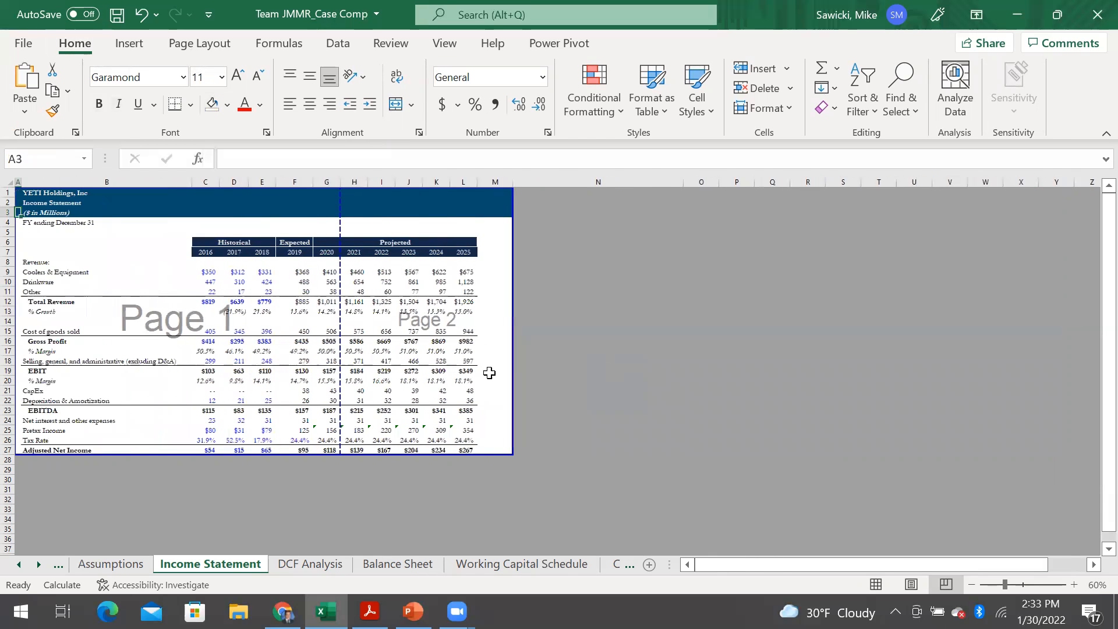
{"action": "scroll", "coordinate": [293, 343], "scroll_direction": "up", "scroll_amount": 2}
{"action": "scroll", "coordinate": [293, 342], "scroll_direction": "up", "scroll_amount": 1}
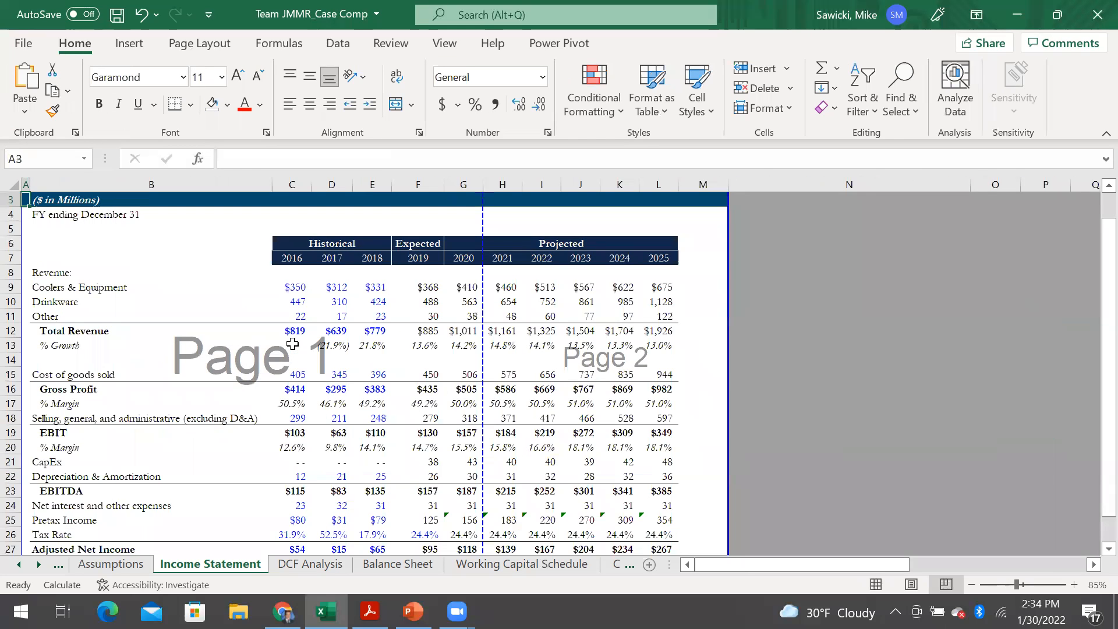
{"action": "scroll", "coordinate": [543, 414], "scroll_direction": "down", "scroll_amount": 2}
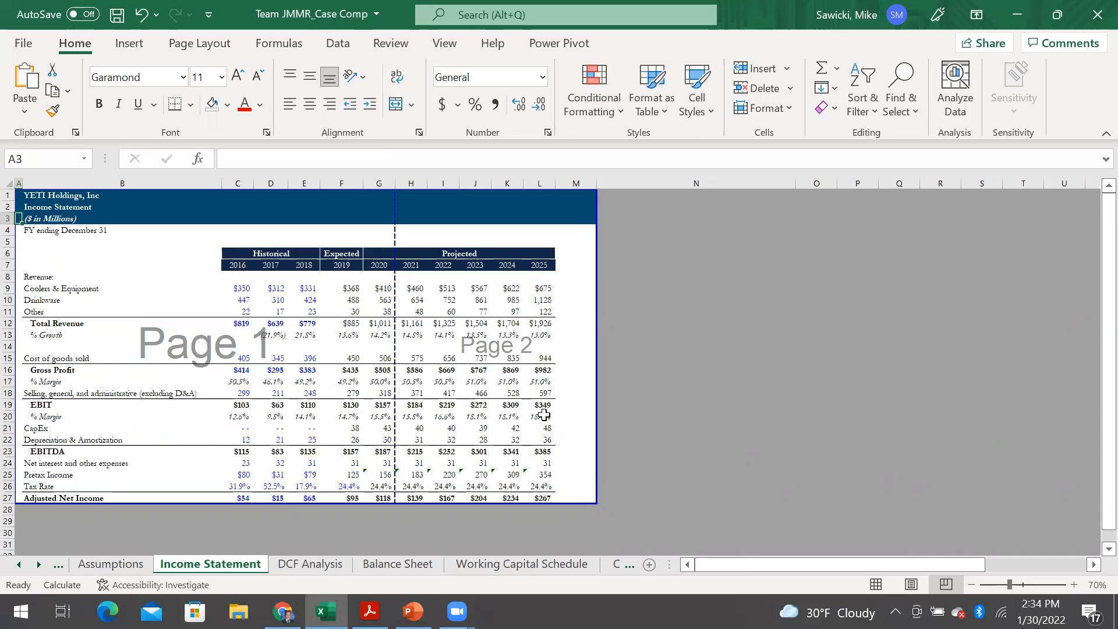
{"action": "left_click_drag", "start_coordinate": [395, 233], "coordinate": [597, 235]}
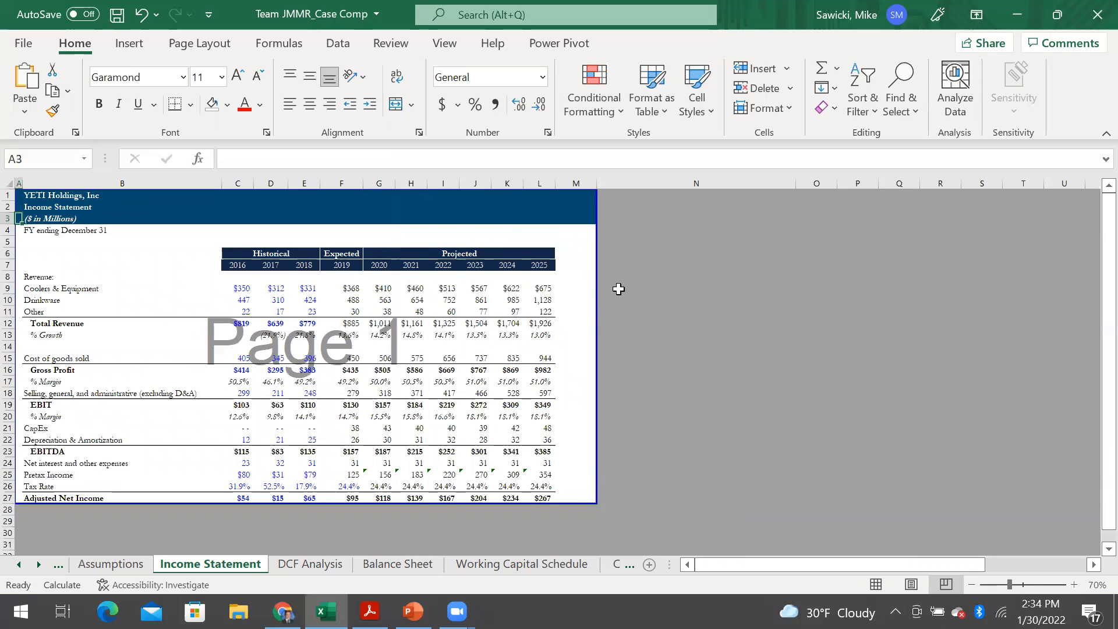
{"action": "left_click_drag", "start_coordinate": [569, 503], "coordinate": [576, 516]}
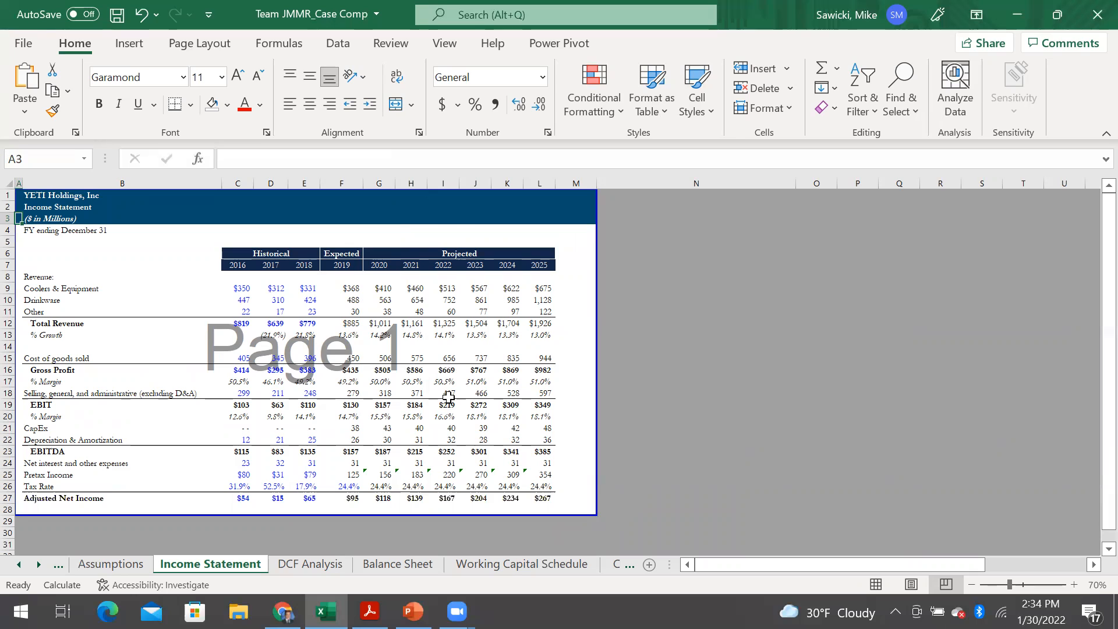
Step: Return the Income Statement sheet to Normal view with the zoom at 70%
{"action": "key", "text": "alt+w"}
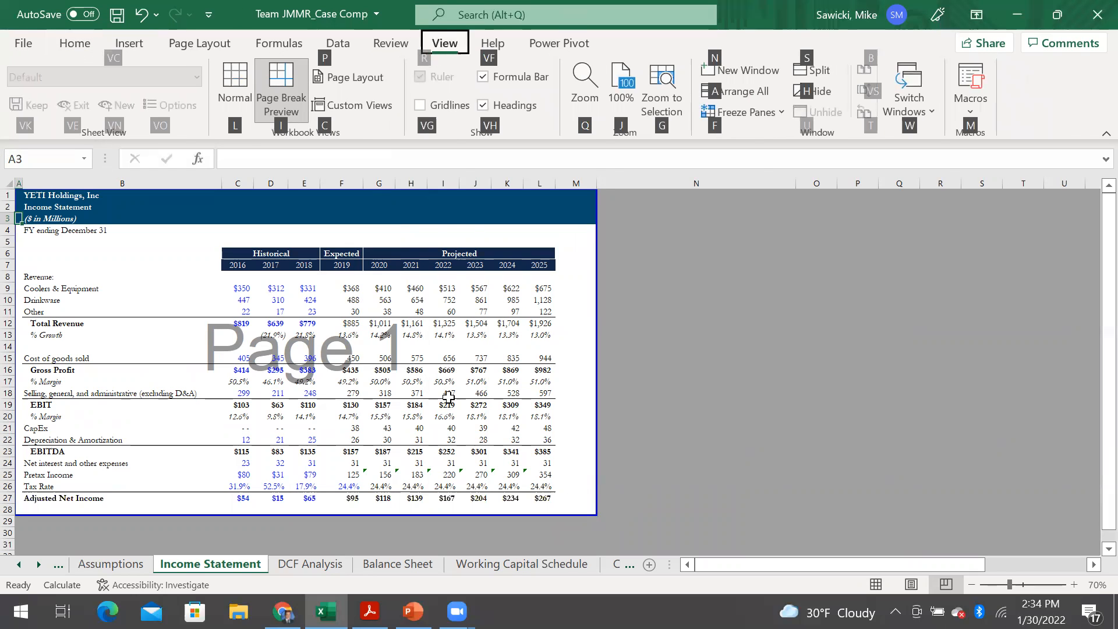
{"action": "key", "text": "l"}
{"action": "scroll", "coordinate": [448, 398], "scroll_direction": "down", "scroll_amount": 3}
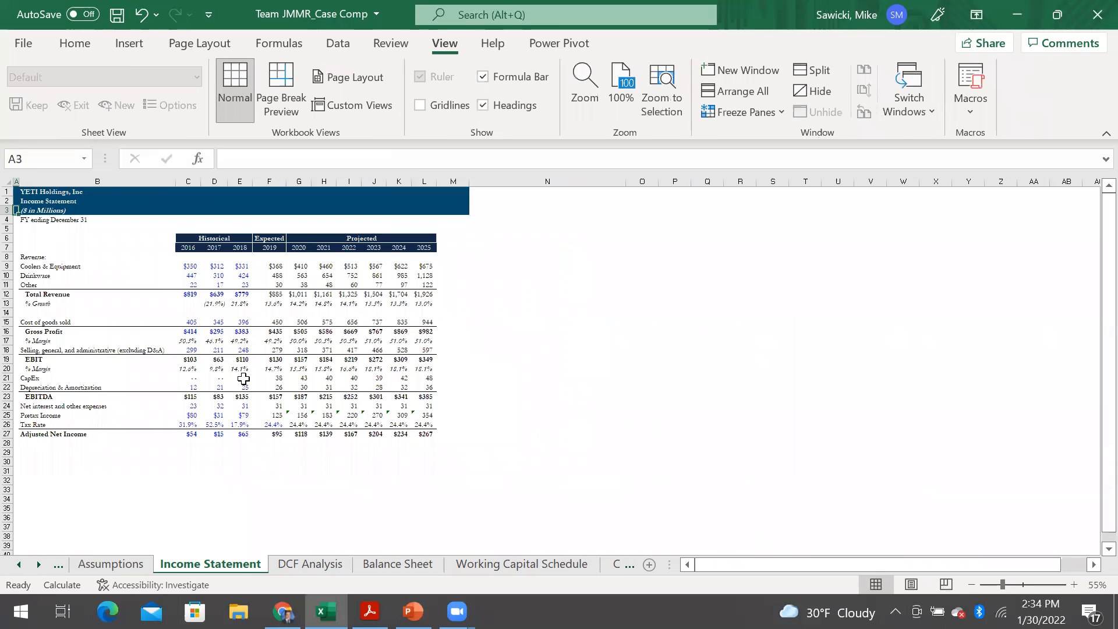
{"action": "scroll", "coordinate": [244, 379], "scroll_direction": "up", "scroll_amount": 2}
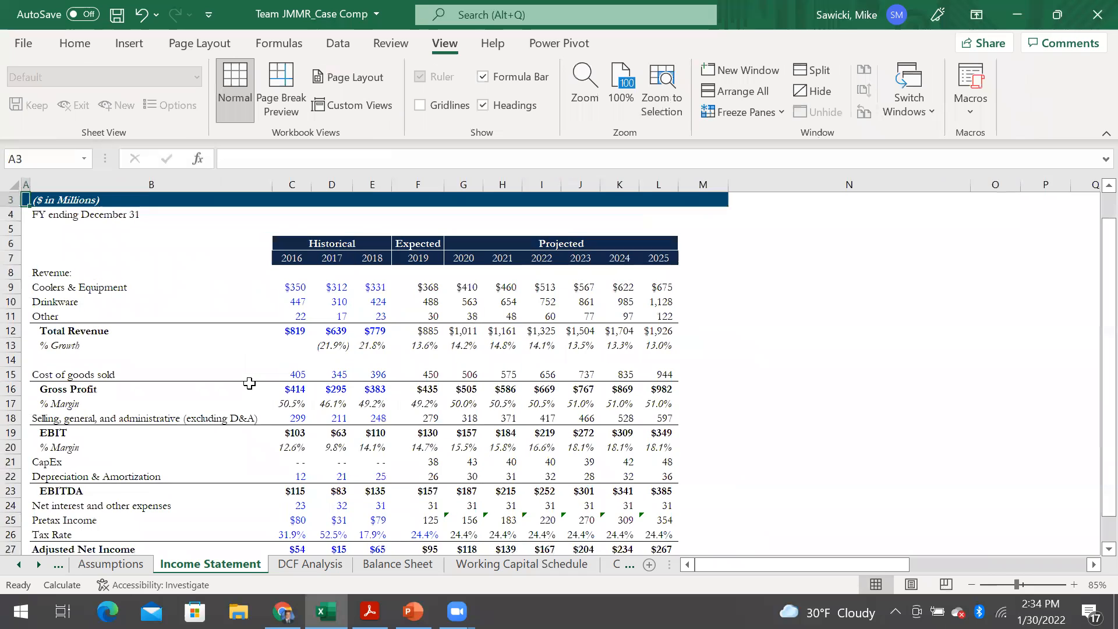
{"action": "scroll", "coordinate": [249, 382], "scroll_direction": "down", "scroll_amount": 1}
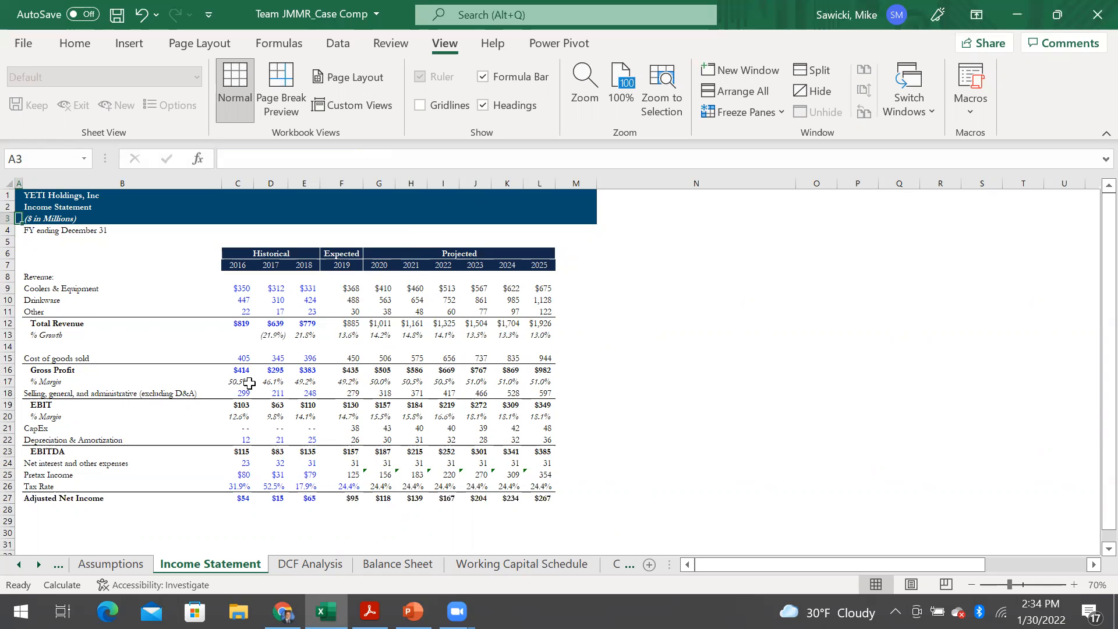
Step: Set a custom zoom of 125% for the Income Statement sheet
{"action": "key", "text": "alt+w"}
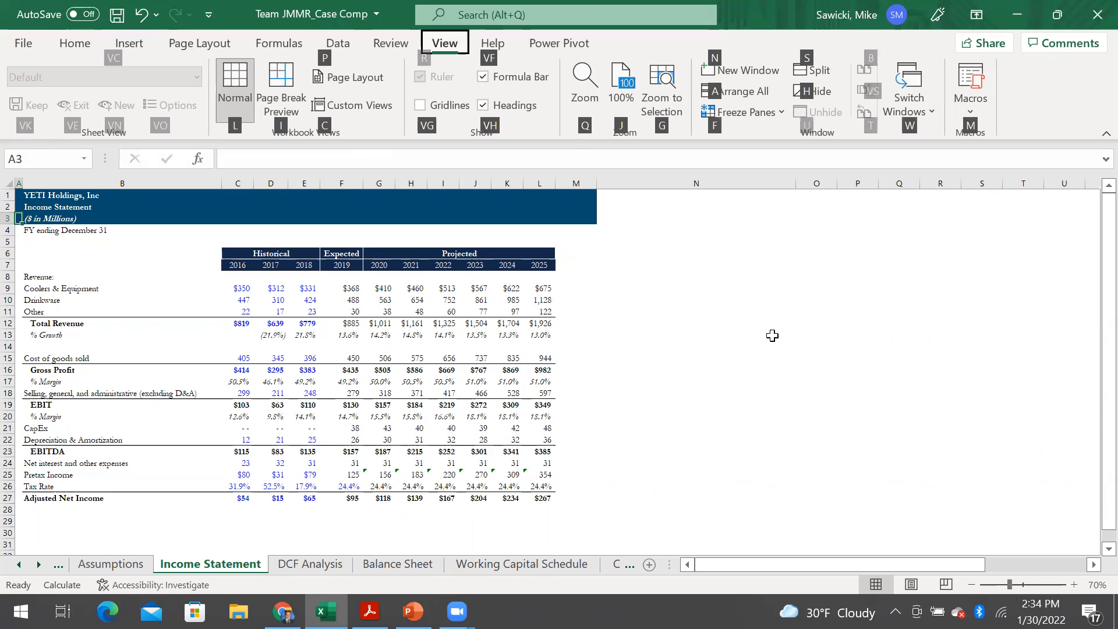
{"action": "key", "text": "q"}
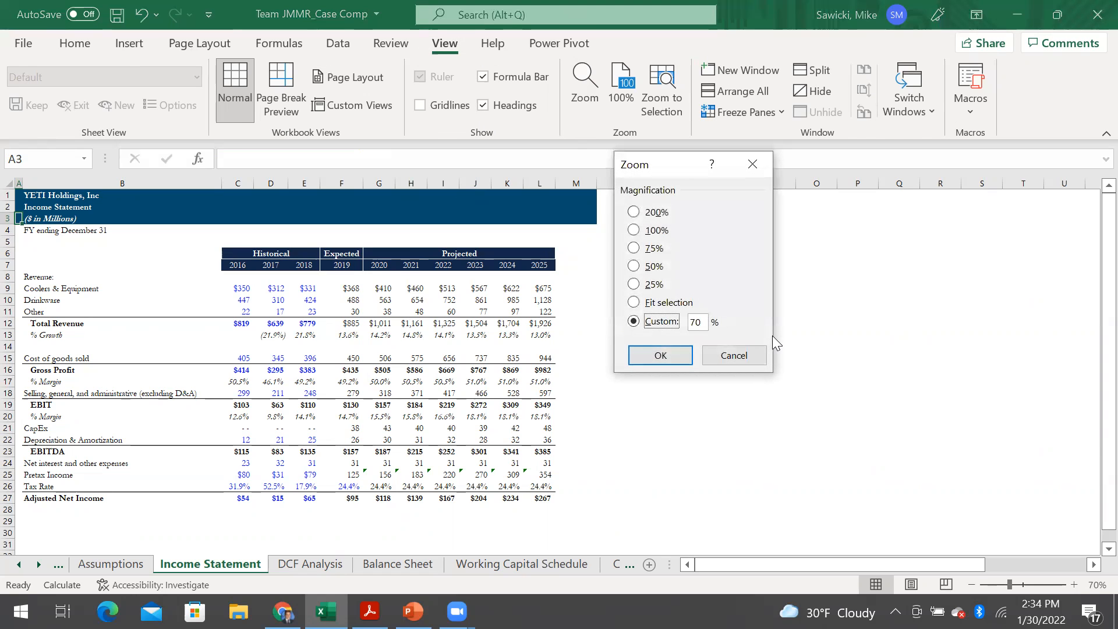
{"action": "key", "text": "Up"}
{"action": "key", "text": "Up"}
{"action": "key", "text": "Up"}
{"action": "key", "text": "Up"}
{"action": "key", "text": "Up"}
{"action": "key", "text": "Down"}
{"action": "key", "text": "Tab"}
{"action": "type", "text": "125"}
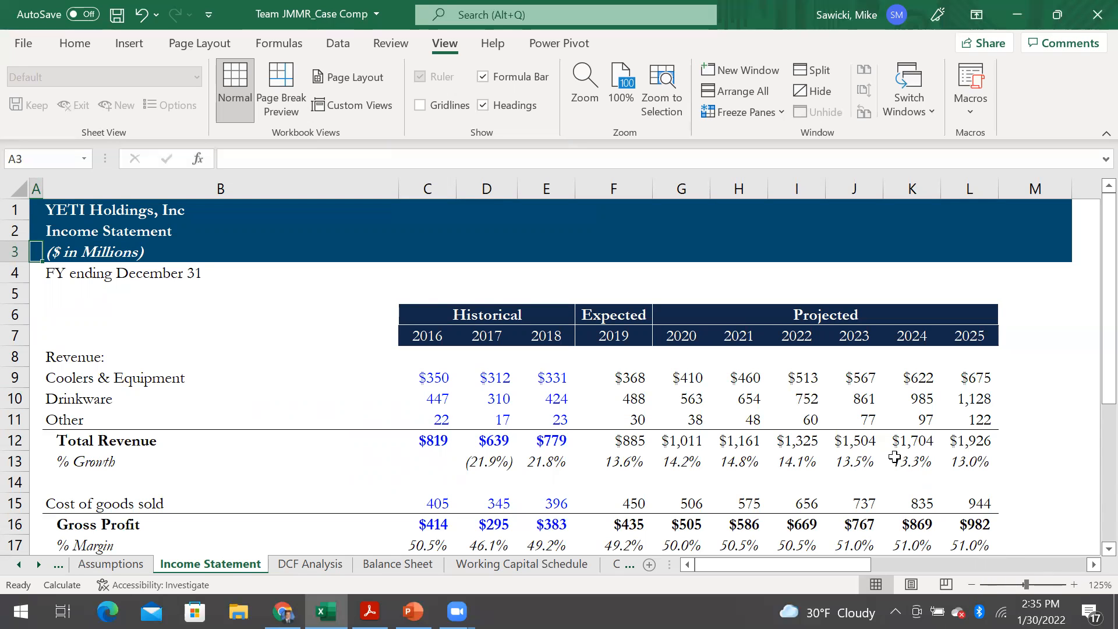
Step: Reduce the Income Statement's zoom to 100% and check the setting in the Zoom dialog
{"action": "scroll", "coordinate": [895, 450], "scroll_direction": "down", "scroll_amount": 2}
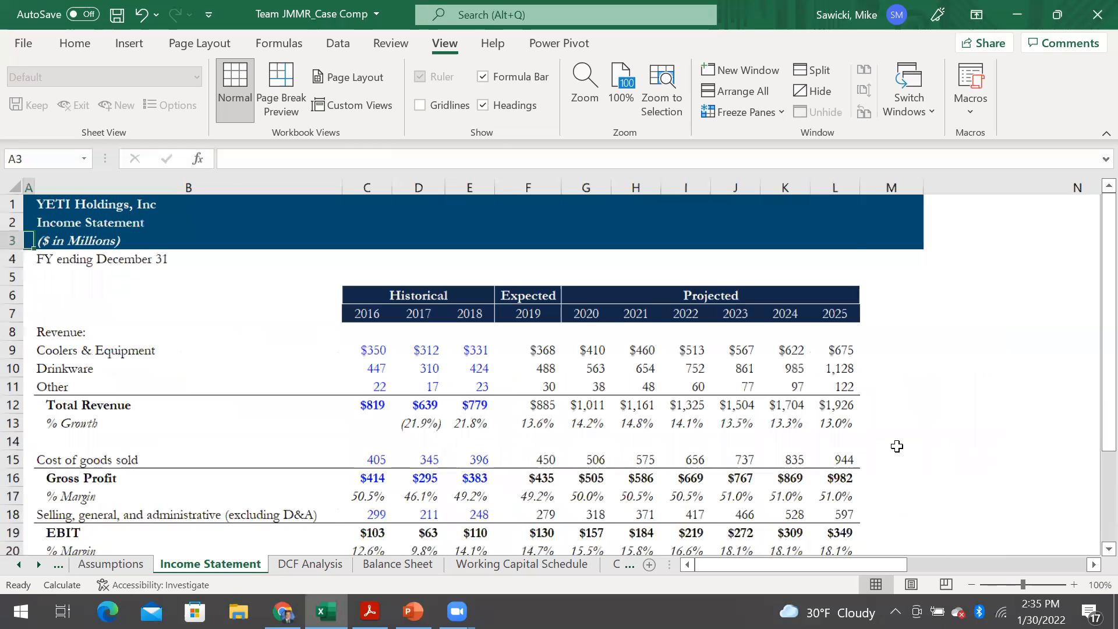
{"action": "key", "text": "alt+w"}
{"action": "key", "text": "q"}
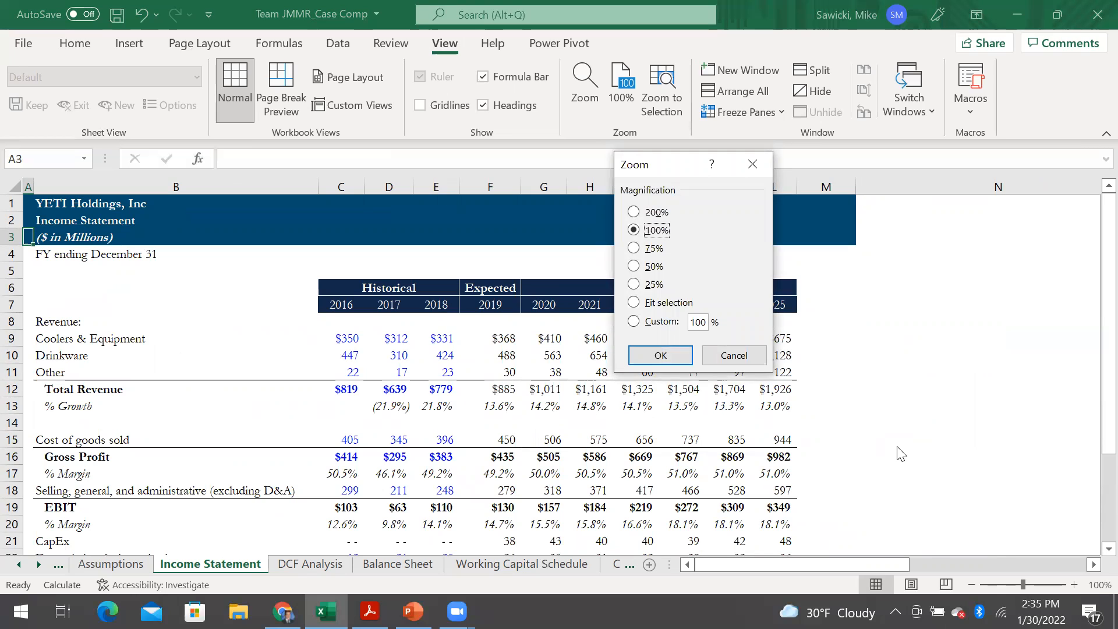
{"action": "key", "text": "Escape"}
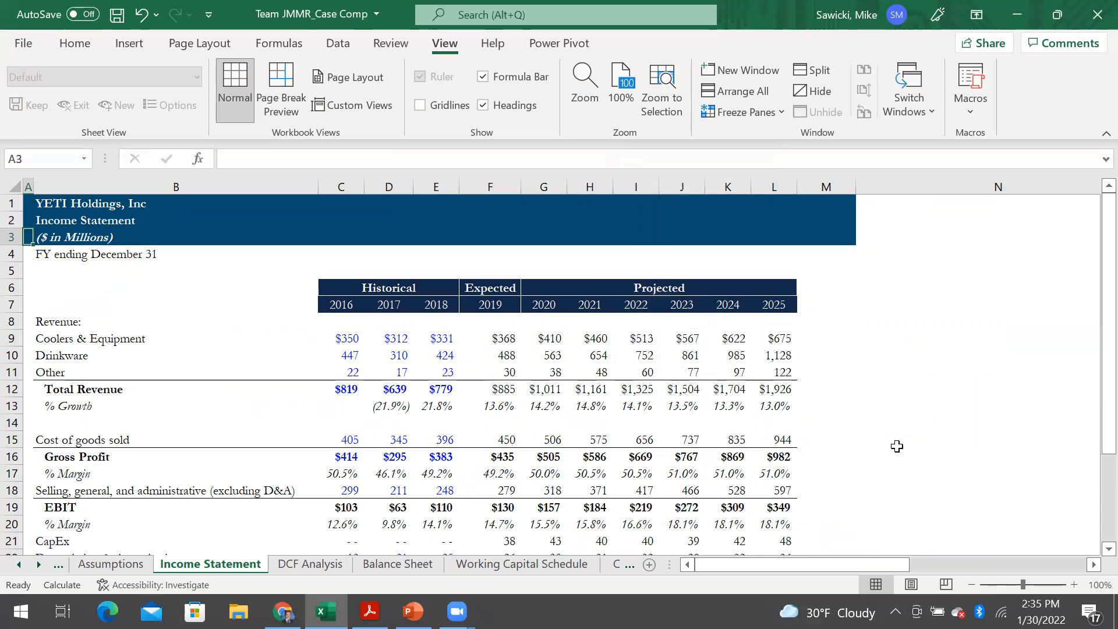
Step: Examine the historical revenue entries for Coolers & Equipment and Drinkware, finishing on cell C9
{"action": "key", "text": "Down"}
{"action": "key", "text": "Right"}
{"action": "key", "text": "Down"}
{"action": "key", "text": "Down"}
{"action": "key", "text": "Down"}
{"action": "key", "text": "Down"}
{"action": "key", "text": "Right"}
{"action": "key", "text": "Down"}
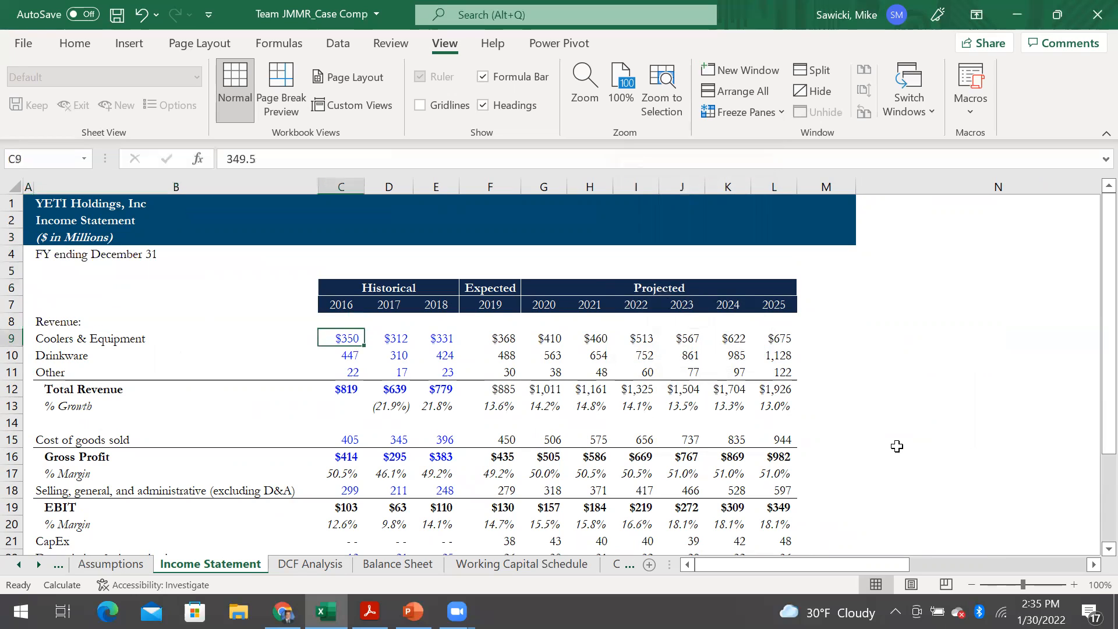
{"action": "key", "text": "Down"}
{"action": "key", "text": "Right"}
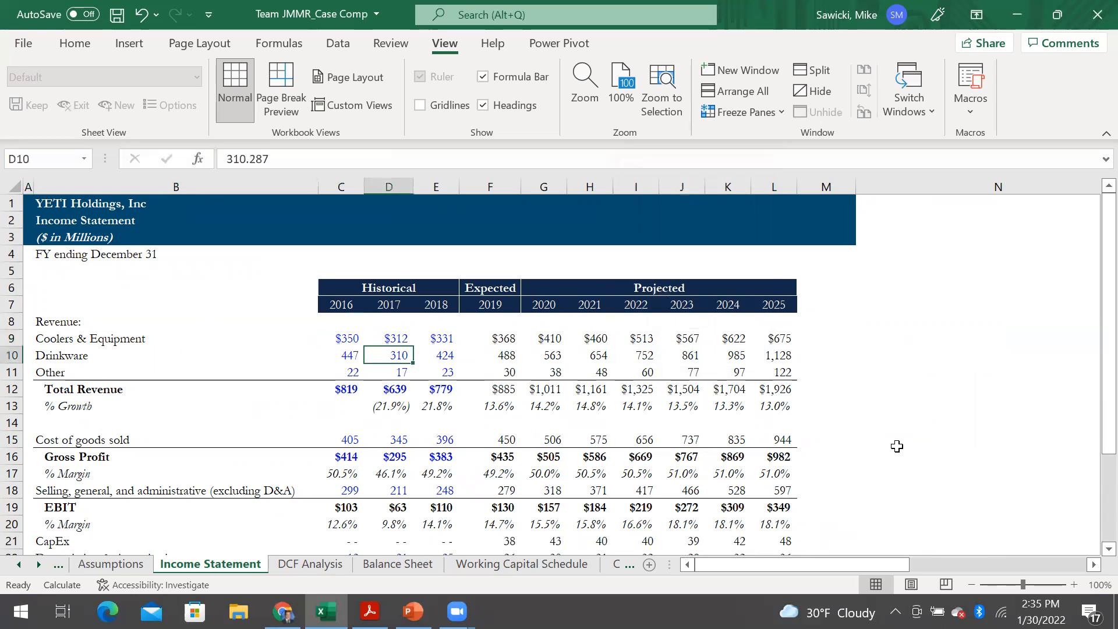
{"action": "key", "text": "Right"}
{"action": "key", "text": "Right"}
{"action": "key", "text": "Up"}
{"action": "key", "text": "Left"}
{"action": "key", "text": "Left"}
{"action": "key", "text": "Left"}
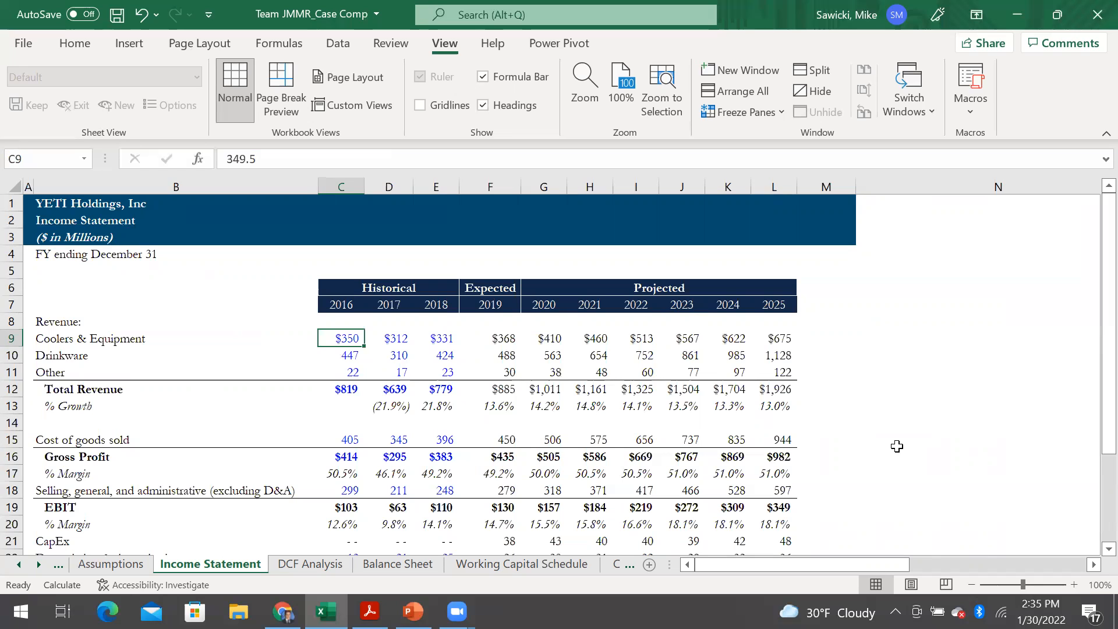
Step: Set the font colour of the 2016 Coolers & Equipment figure in cell C9 to Automatic
{"action": "key", "text": "alt"}
{"action": "key", "text": "h"}
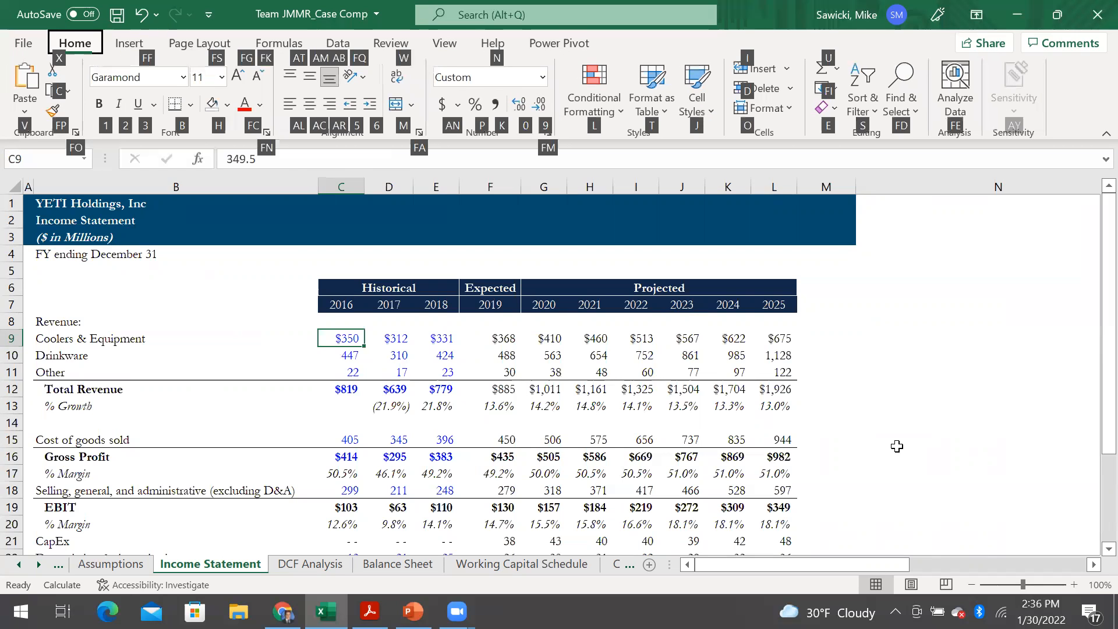
{"action": "key", "text": "f"}
{"action": "key", "text": "c"}
{"action": "key", "text": "Down"}
{"action": "key", "text": "Down"}
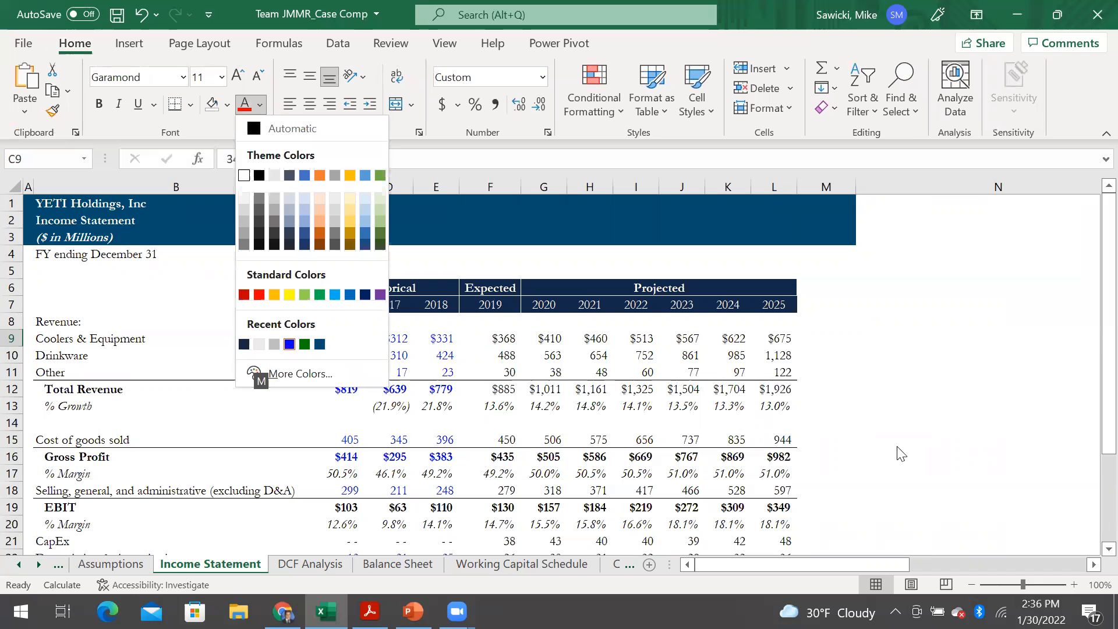
{"action": "key", "text": "Up"}
{"action": "key", "text": "Up"}
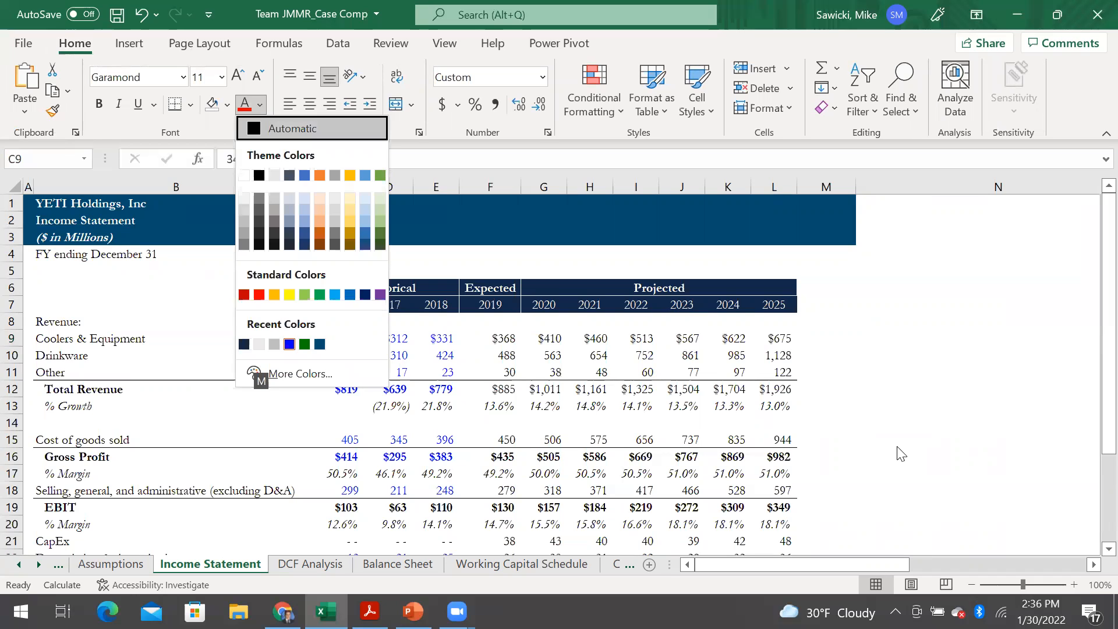
{"action": "key", "text": "Return"}
{"action": "key", "text": "Down"}
{"action": "key", "text": "Right"}
{"action": "key", "text": "Down"}
{"action": "key", "text": "Left"}
{"action": "key", "text": "Up"}
{"action": "key", "text": "Up"}
{"action": "key", "text": "Right"}
{"action": "key", "text": "Down"}
{"action": "key", "text": "Left"}
{"action": "key", "text": "Up"}
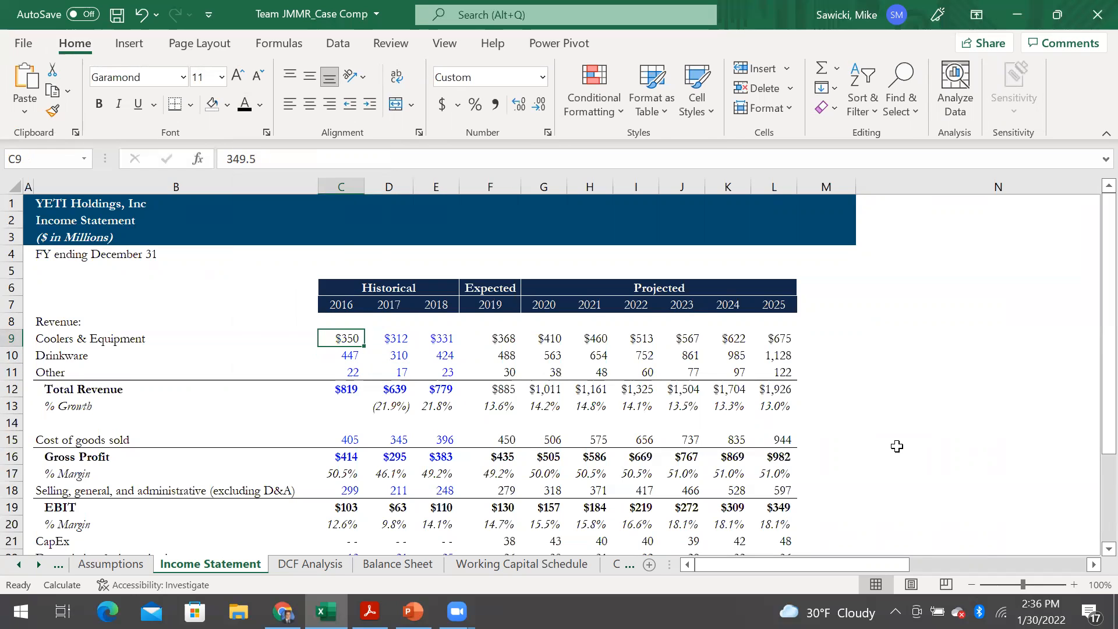
{"action": "key", "text": "Down"}
{"action": "key", "text": "Right"}
{"action": "key", "text": "Left"}
{"action": "key", "text": "Up"}
Step: Set the font of cell C9 to Cambria
{"action": "key", "text": "alt"}
{"action": "key", "text": "h"}
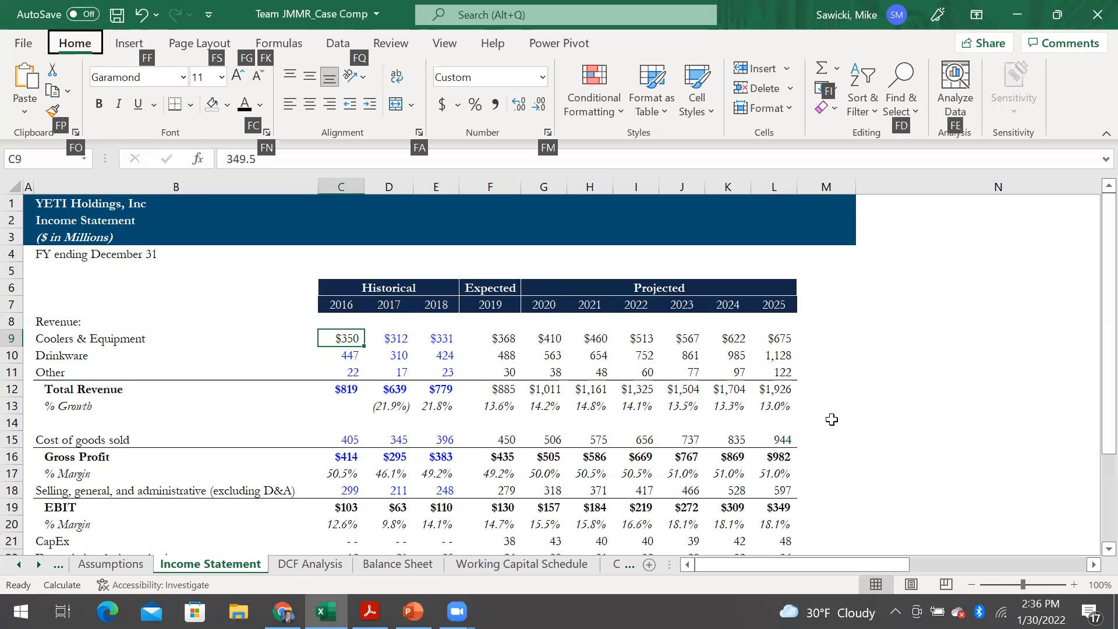
{"action": "key", "text": "f"}
{"action": "key", "text": "f"}
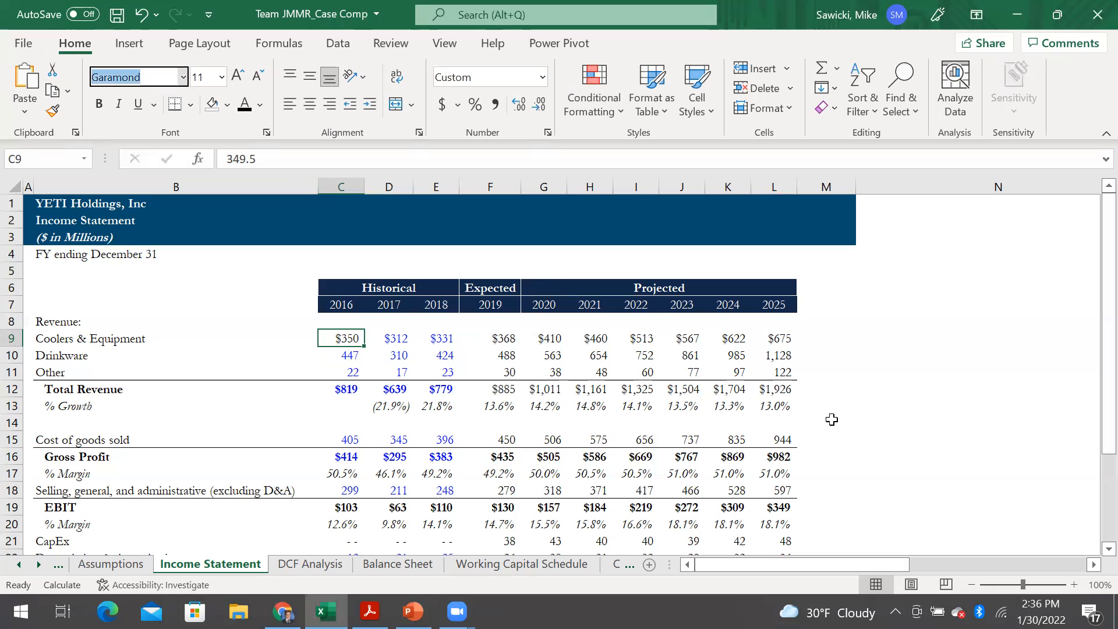
{"action": "type", "text": "Cambria"}
{"action": "key", "text": "Return"}
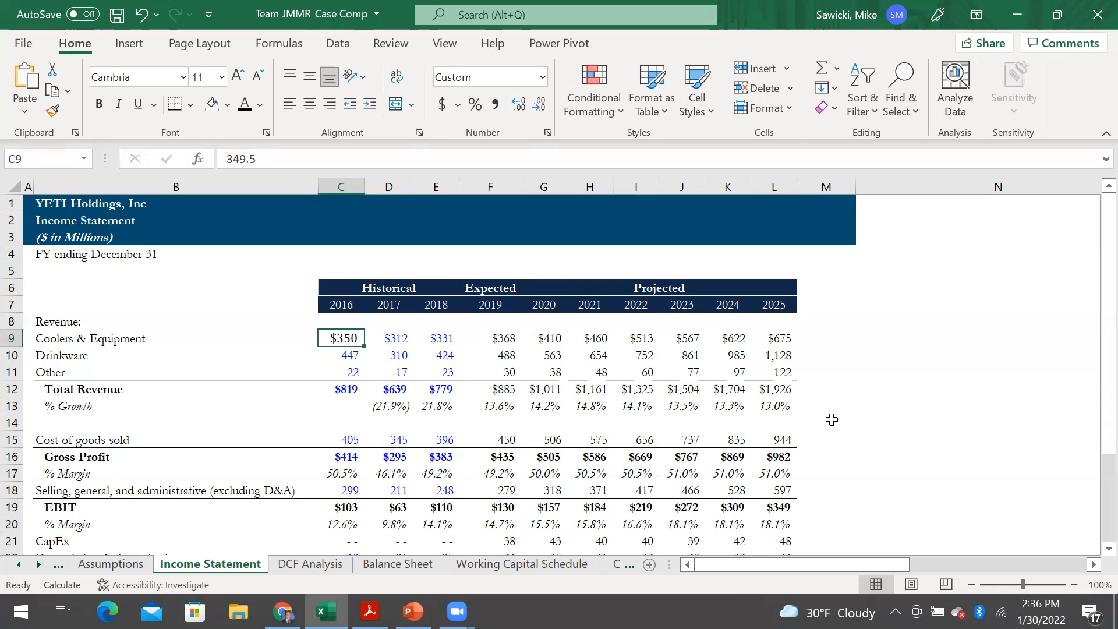
Step: Set the font size of cell C9 to 10
{"action": "key", "text": "alt"}
{"action": "key", "text": "h"}
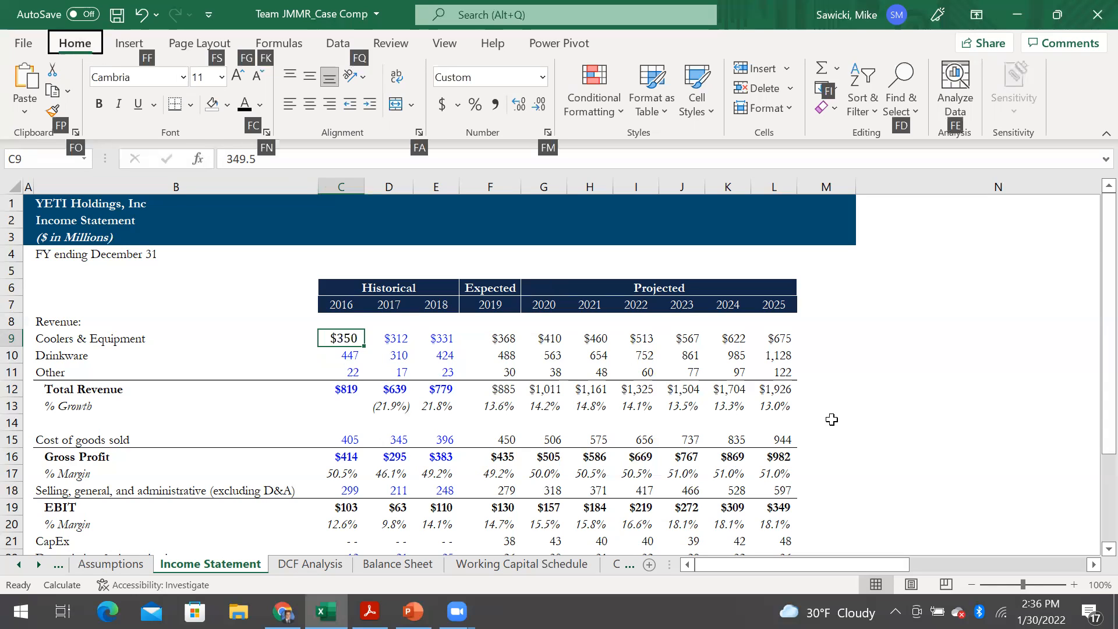
{"action": "key", "text": "f"}
{"action": "key", "text": "s"}
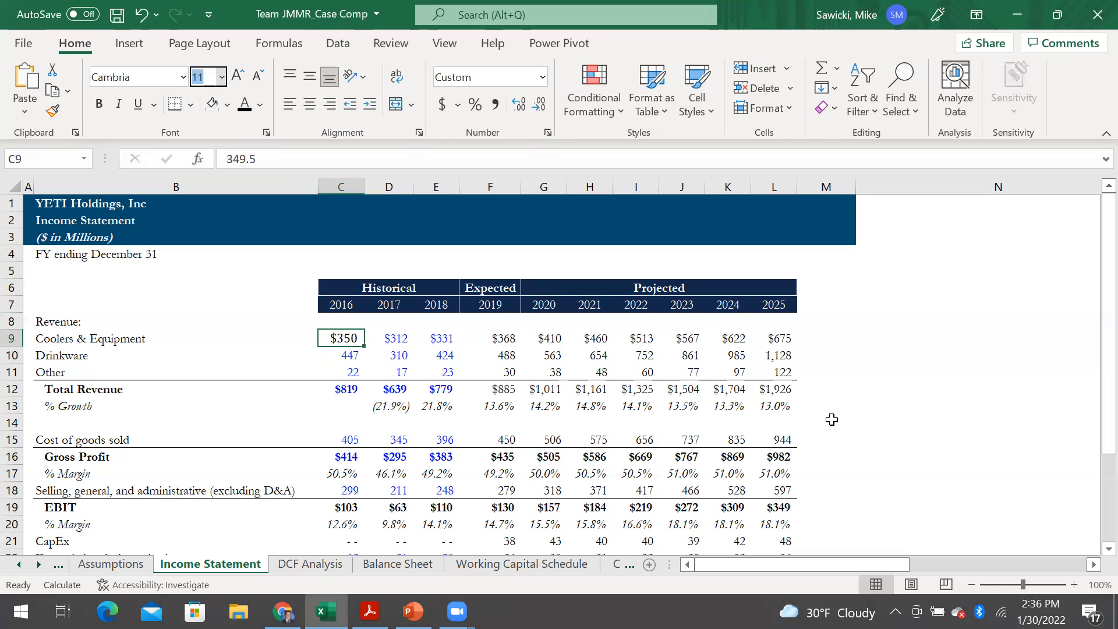
{"action": "type", "text": "10"}
{"action": "key", "text": "Return"}
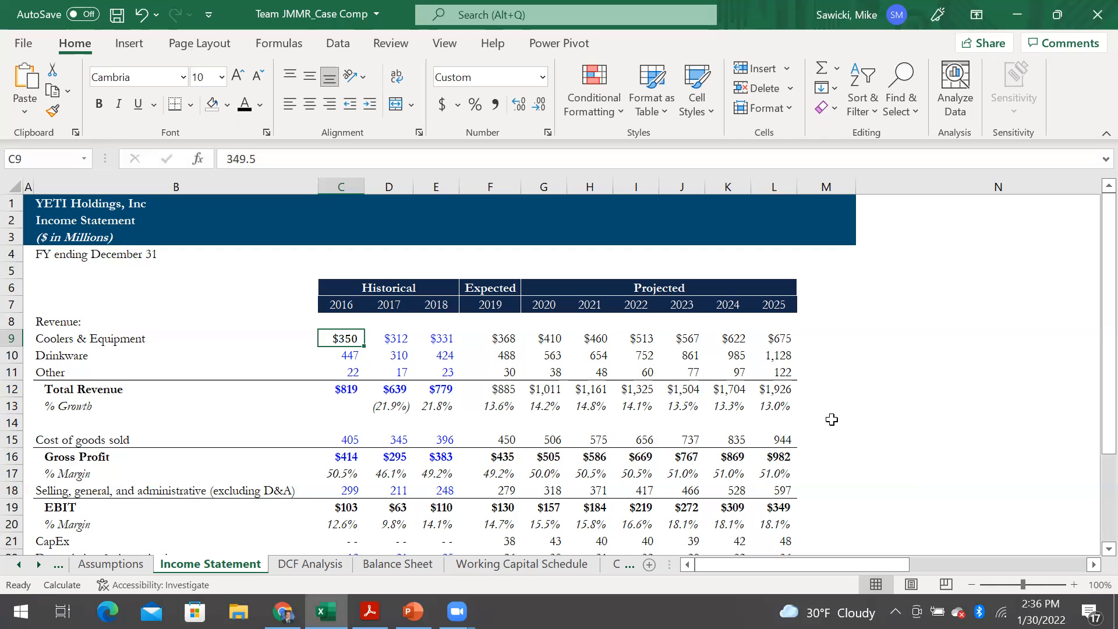
Step: Compare the hard-coded historical Drinkware figure in D10 with the projected formula in G10, returning to cell C9
{"action": "key", "text": "Down"}
{"action": "key", "text": "Right"}
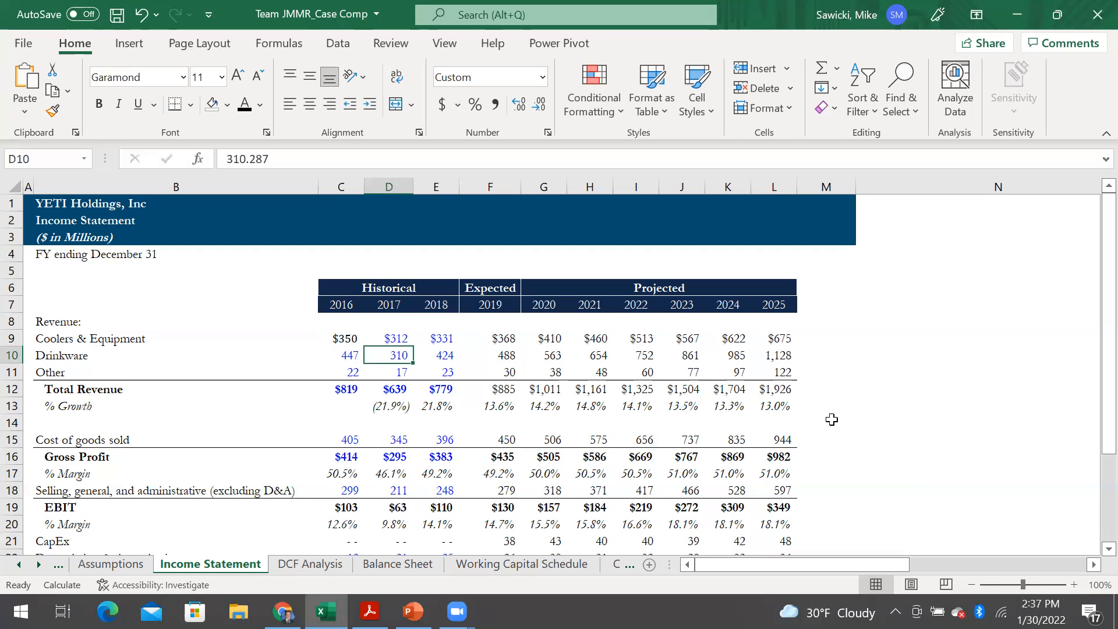
{"action": "key", "text": "Right"}
{"action": "key", "text": "Right"}
{"action": "key", "text": "Right"}
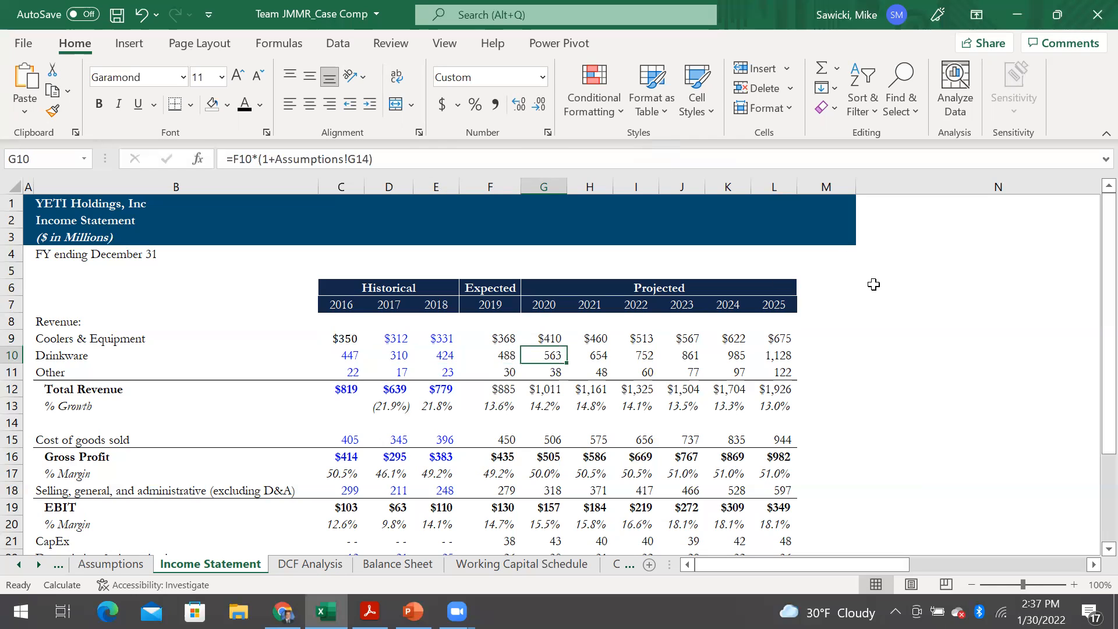
{"action": "key", "text": "Left"}
{"action": "key", "text": "Left"}
{"action": "key", "text": "Left"}
{"action": "key", "text": "Up"}
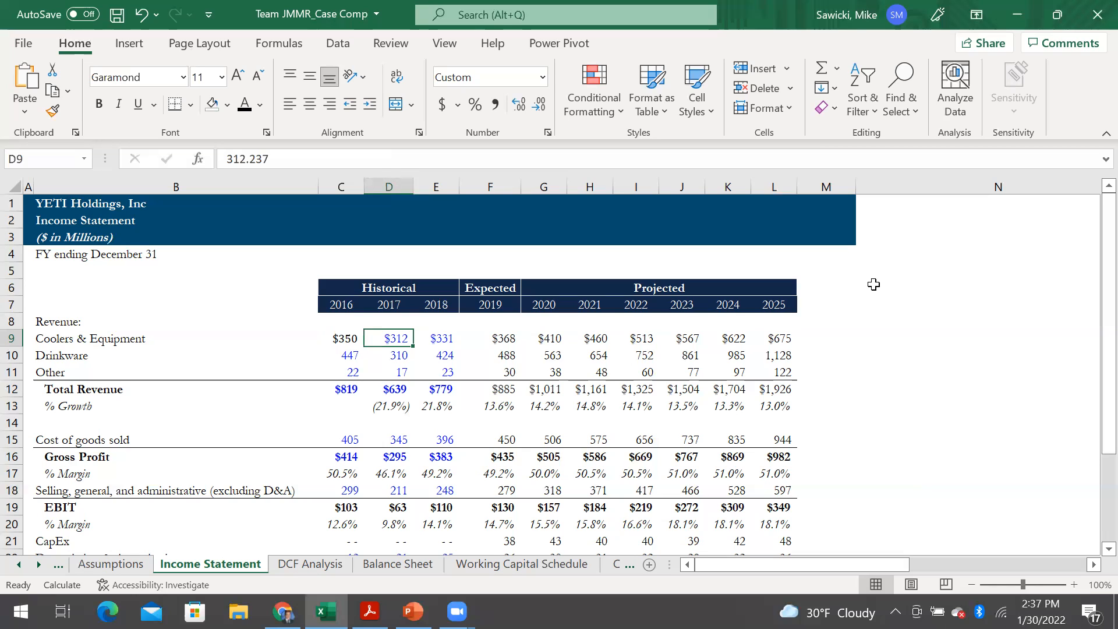
{"action": "key", "text": "Left"}
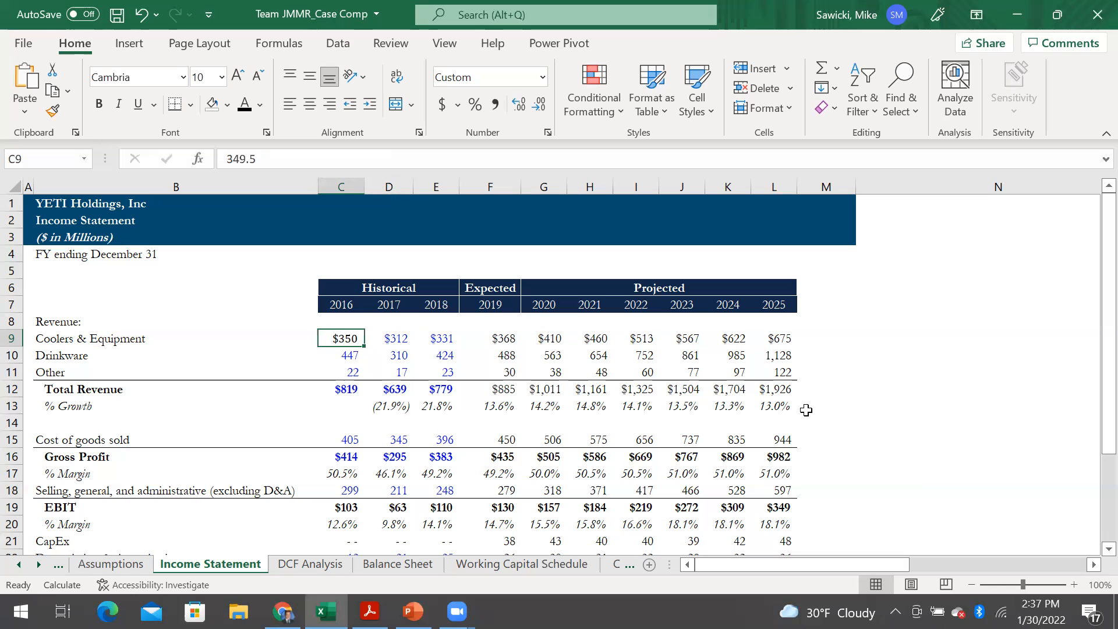
Step: Give cell C9 a custom blue font colour with RGB values 0, 0, 255
{"action": "key", "text": "alt"}
{"action": "key", "text": "h"}
{"action": "key", "text": "f"}
{"action": "key", "text": "c"}
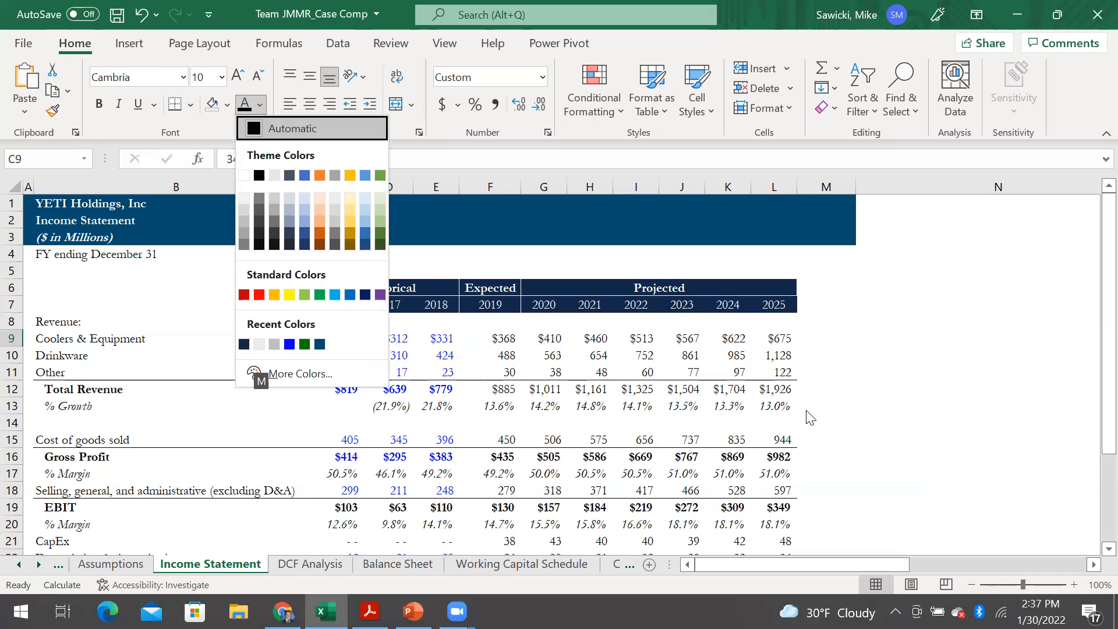
{"action": "key", "text": "m"}
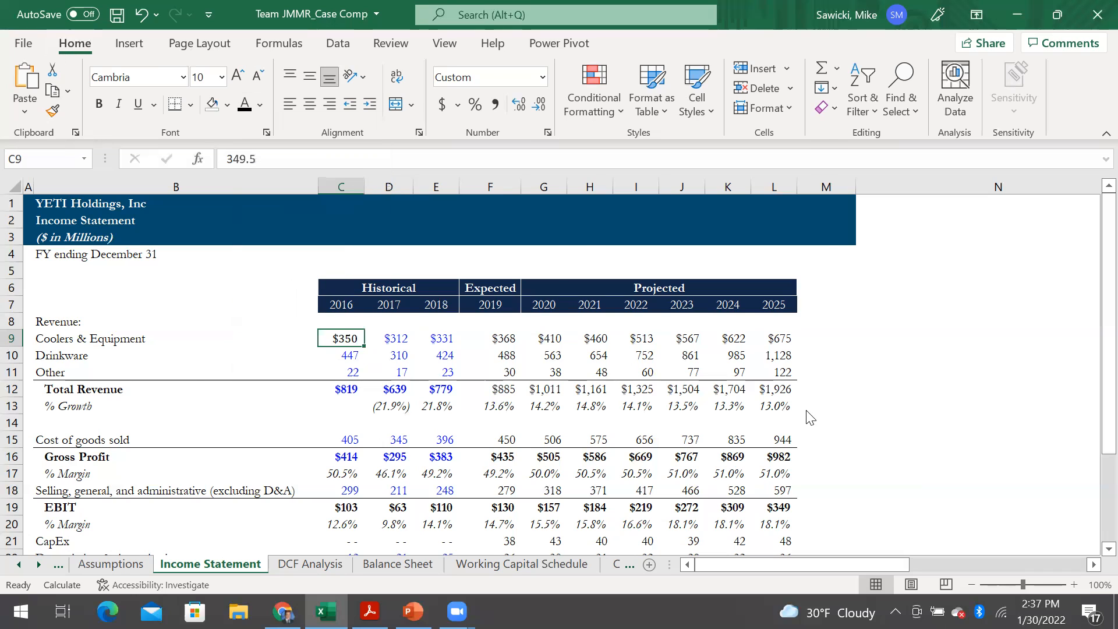
{"action": "key", "text": "ctrl+Tab"}
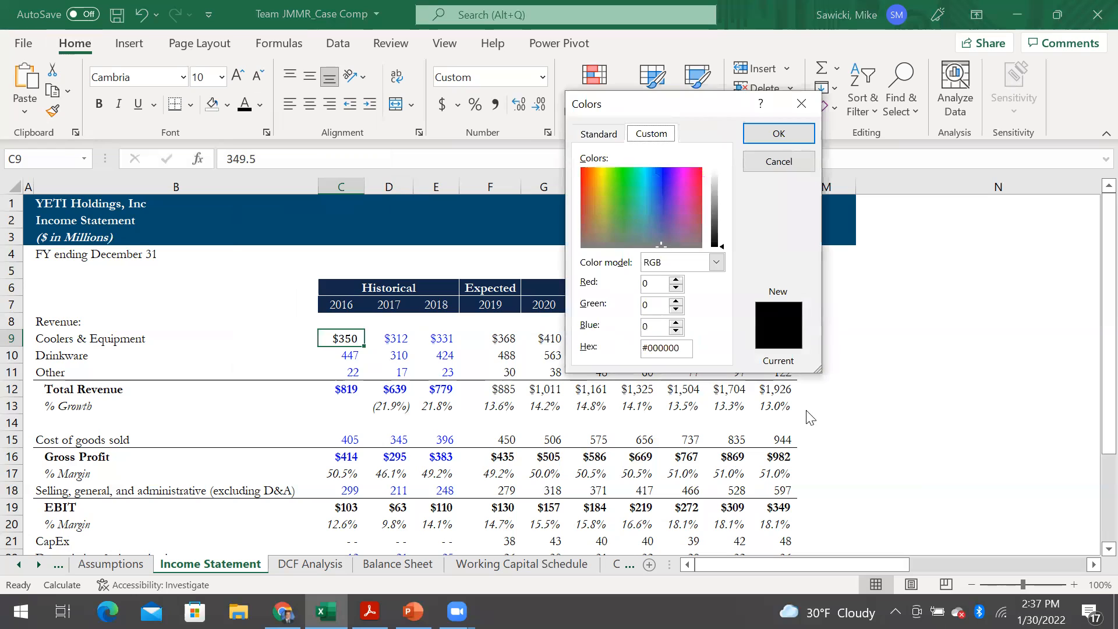
{"action": "key", "text": "Tab"}
{"action": "key", "text": "Tab"}
{"action": "key", "text": "Tab"}
{"action": "key", "text": "Tab"}
{"action": "key", "text": "Tab"}
{"action": "type", "text": "255"}
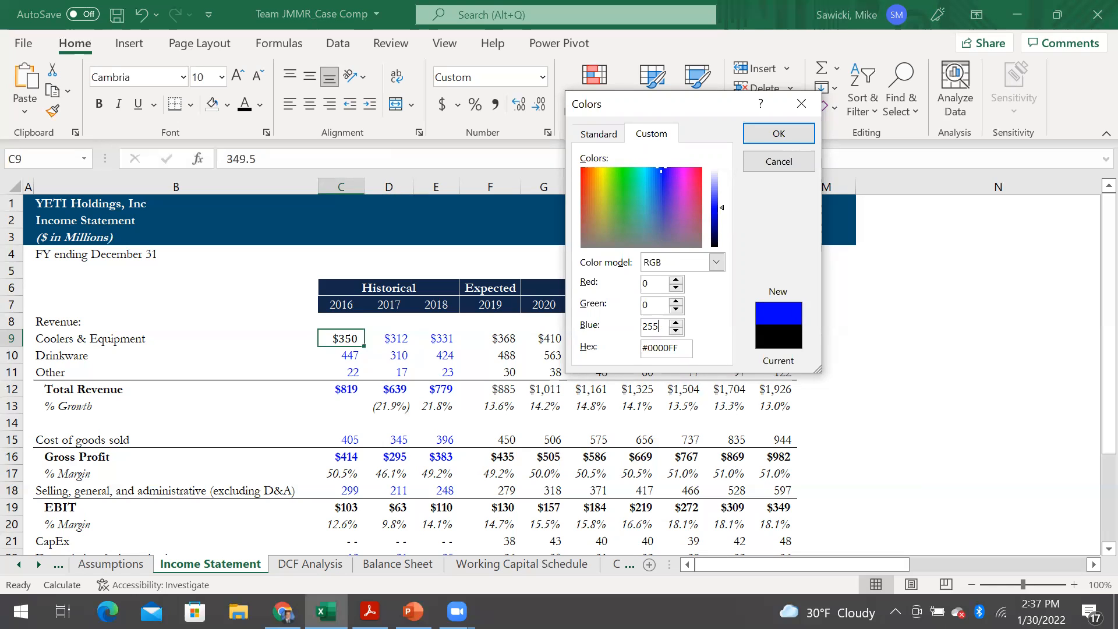
{"action": "key", "text": "Return"}
{"action": "key", "text": "Down"}
{"action": "key", "text": "Right"}
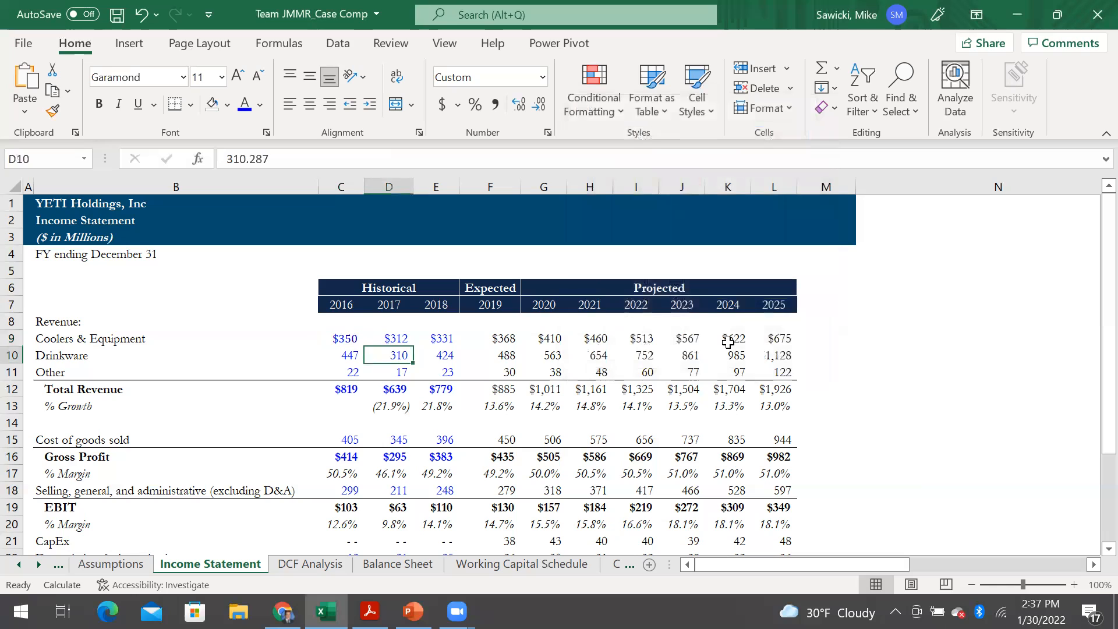
{"action": "key", "text": "Up"}
{"action": "key", "text": "Left"}
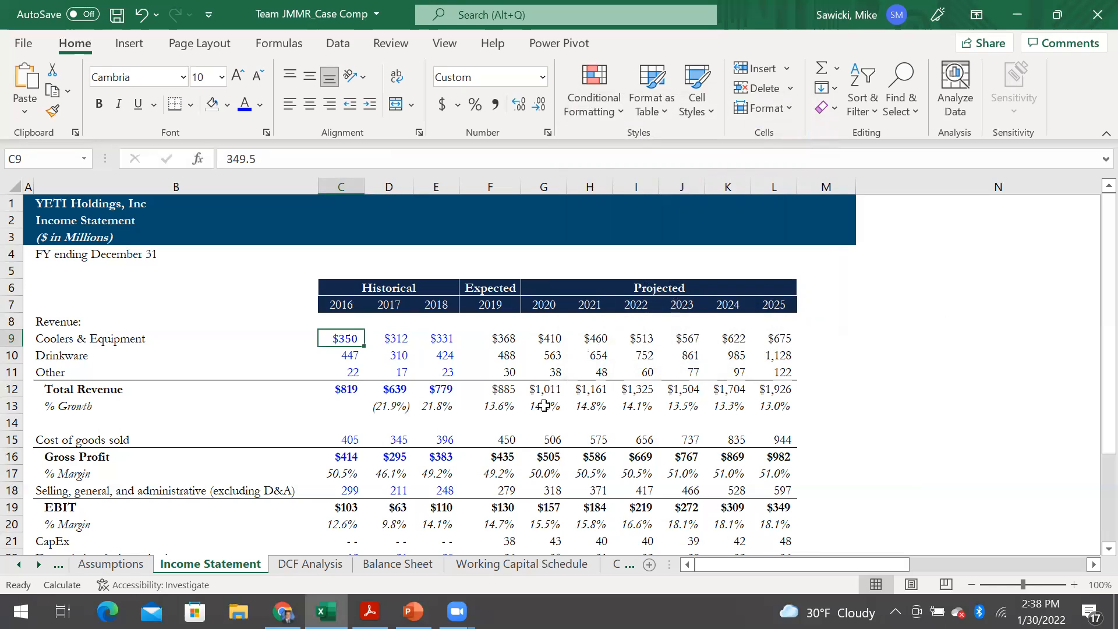
Step: Check the formatting of the 2016 Total Revenue cell, and toggle bold, underline and italic on and off for cell C9
{"action": "key", "text": "Down"}
{"action": "key", "text": "Down"}
{"action": "key", "text": "Down"}
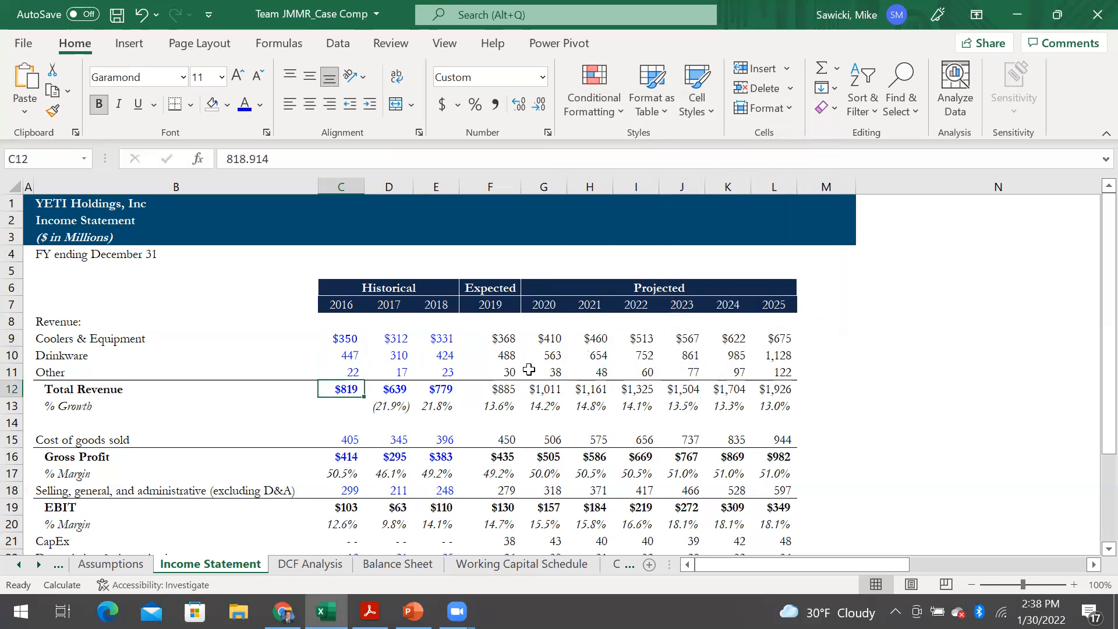
{"action": "key", "text": "Up"}
{"action": "key", "text": "Up"}
{"action": "key", "text": "Up"}
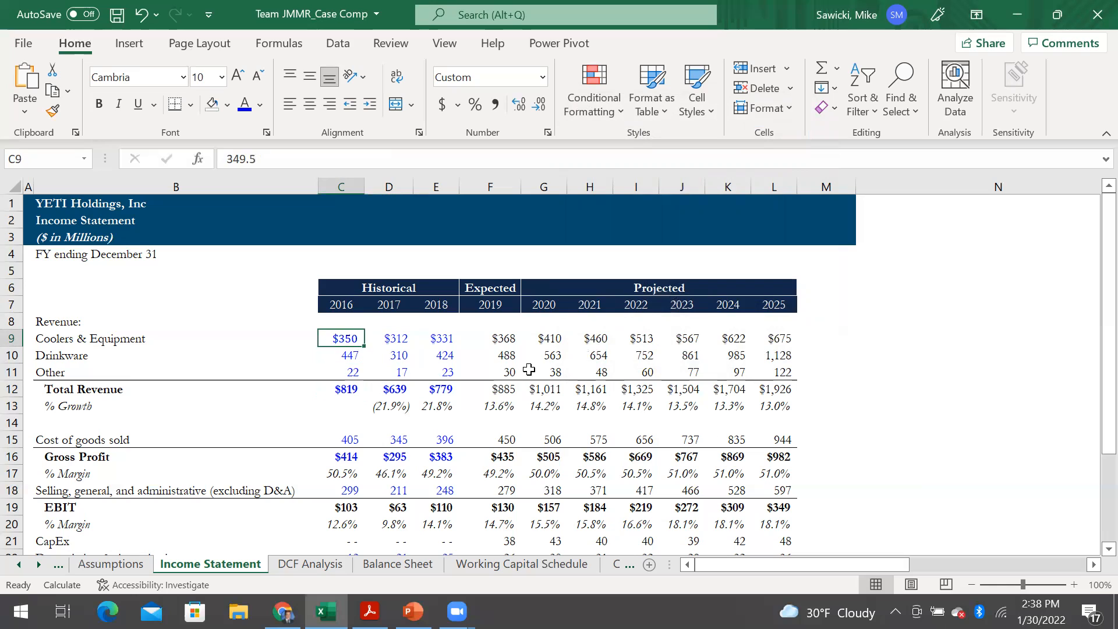
{"action": "key", "text": "ctrl+b"}
{"action": "key", "text": "ctrl+b"}
{"action": "key", "text": "ctrl+u"}
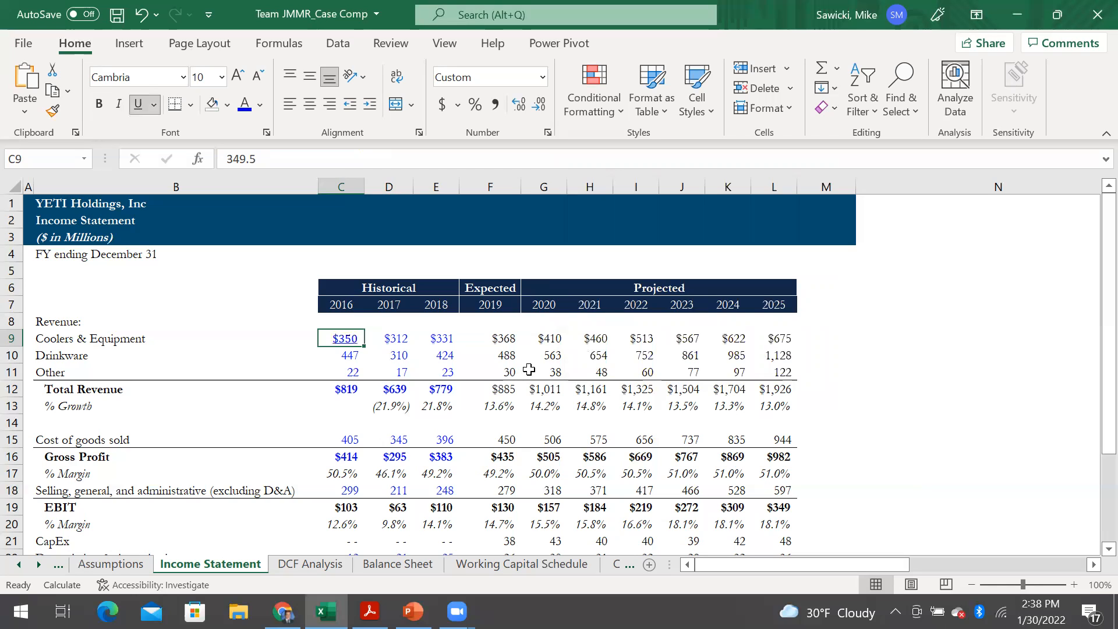
{"action": "key", "text": "ctrl+u"}
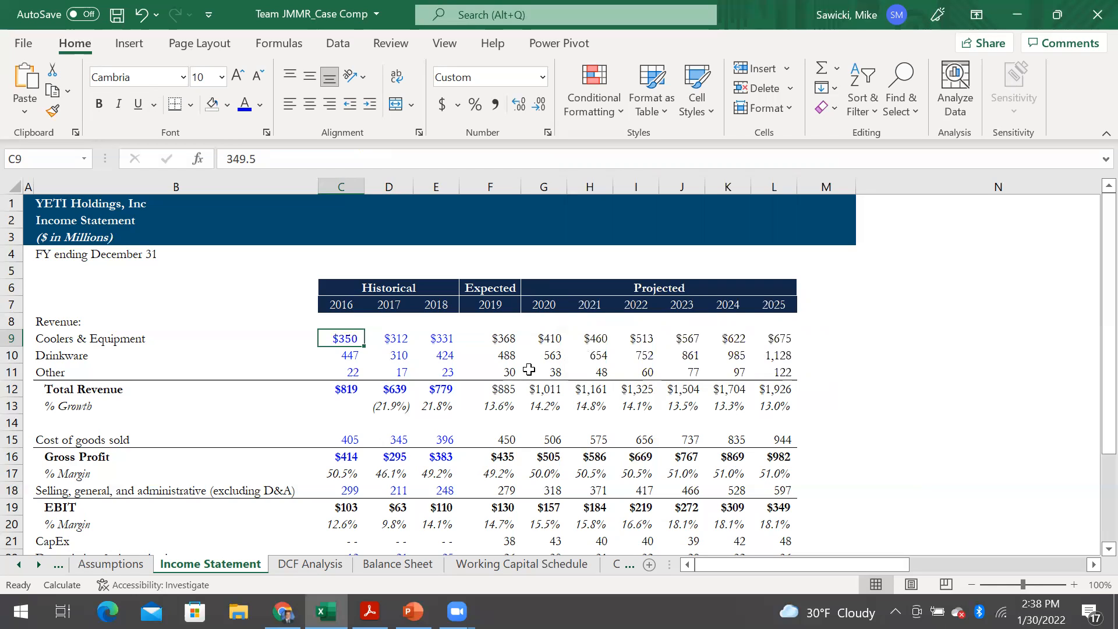
{"action": "key", "text": "ctrl+i"}
{"action": "key", "text": "ctrl+i"}
{"action": "key", "text": "Up"}
{"action": "key", "text": "Up"}
{"action": "key", "text": "Up"}
{"action": "key", "text": "Up"}
{"action": "key", "text": "Up"}
{"action": "key", "text": "Up"}
{"action": "key", "text": "Up"}
{"action": "key", "text": "Up"}
{"action": "key", "text": "Right"}
{"action": "key", "text": "Right"}
{"action": "key", "text": "Right"}
{"action": "key", "text": "Right"}
{"action": "key", "text": "Right"}
{"action": "key", "text": "Right"}
{"action": "key", "text": "Right"}
{"action": "key", "text": "Right"}
{"action": "key", "text": "Right"}
{"action": "key", "text": "Right"}
{"action": "key", "text": "Right"}
{"action": "key", "text": "Right"}
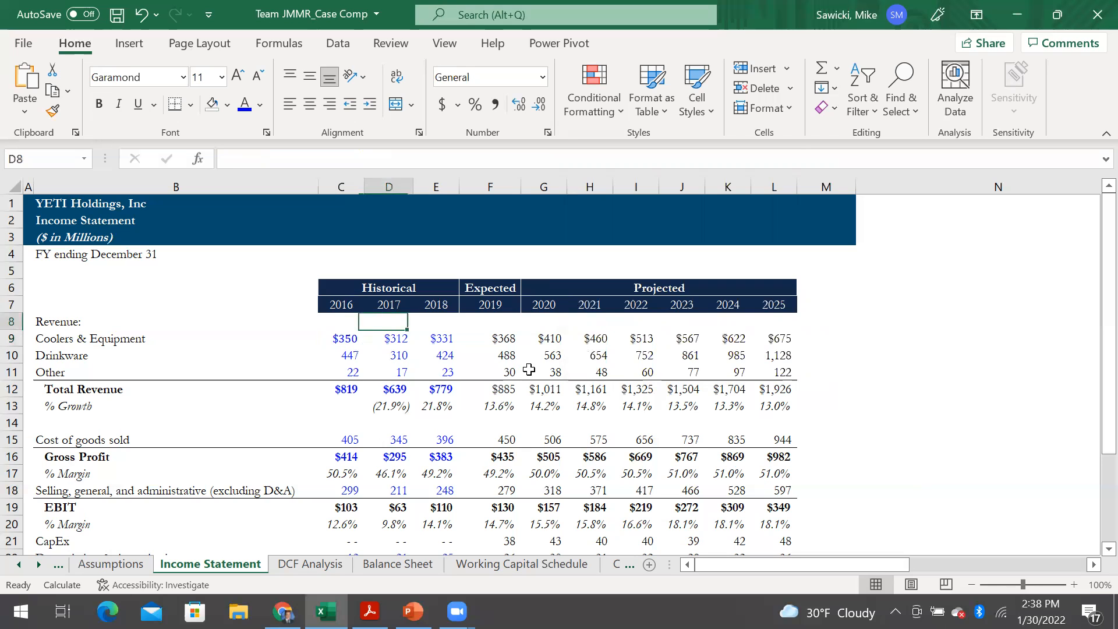
{"action": "key", "text": "Right"}
{"action": "key", "text": "Left"}
{"action": "key", "text": "Left"}
{"action": "key", "text": "Left"}
{"action": "key", "text": "Left"}
{"action": "key", "text": "Left"}
{"action": "key", "text": "Left"}
{"action": "key", "text": "Left"}
{"action": "key", "text": "Left"}
{"action": "key", "text": "Left"}
{"action": "key", "text": "Left"}
{"action": "key", "text": "Left"}
{"action": "key", "text": "Left"}
{"action": "key", "text": "Left"}
{"action": "key", "text": "Left"}
{"action": "key", "text": "Left"}
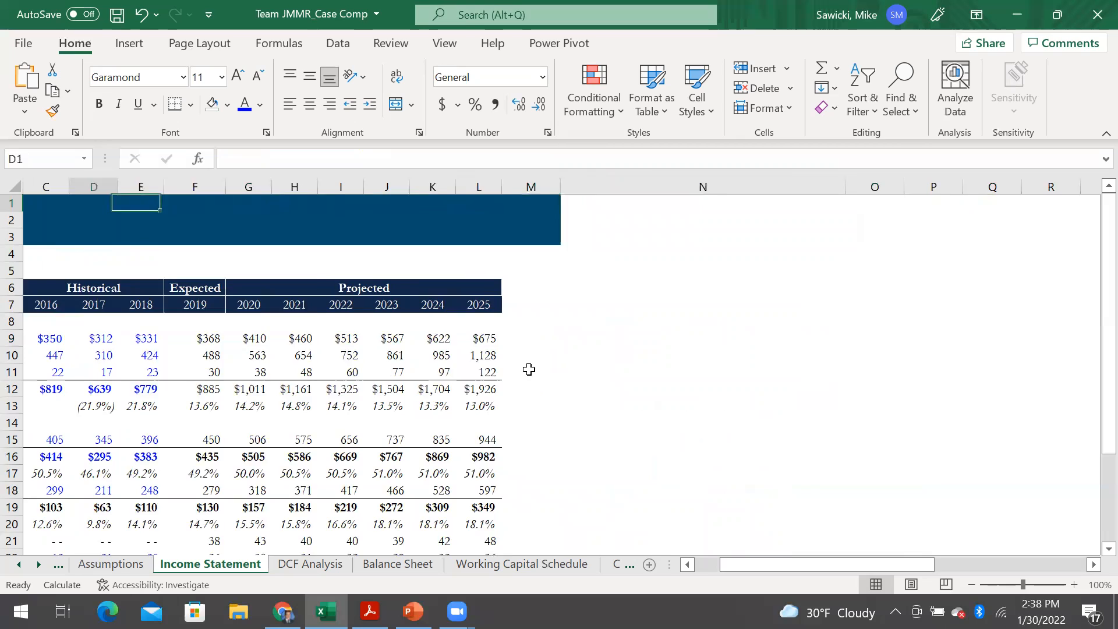
Step: Fill cell C9, the 2016 Coolers & Equipment figure, with the middle shade of the gold theme colour
{"action": "key", "text": "Right"}
{"action": "key", "text": "Down"}
{"action": "key", "text": "Down"}
{"action": "key", "text": "Right"}
{"action": "key", "text": "Right"}
{"action": "key", "text": "Down"}
{"action": "key", "text": "Down"}
{"action": "key", "text": "Down"}
{"action": "key", "text": "Down"}
{"action": "key", "text": "Left"}
{"action": "key", "text": "Down"}
{"action": "key", "text": "Down"}
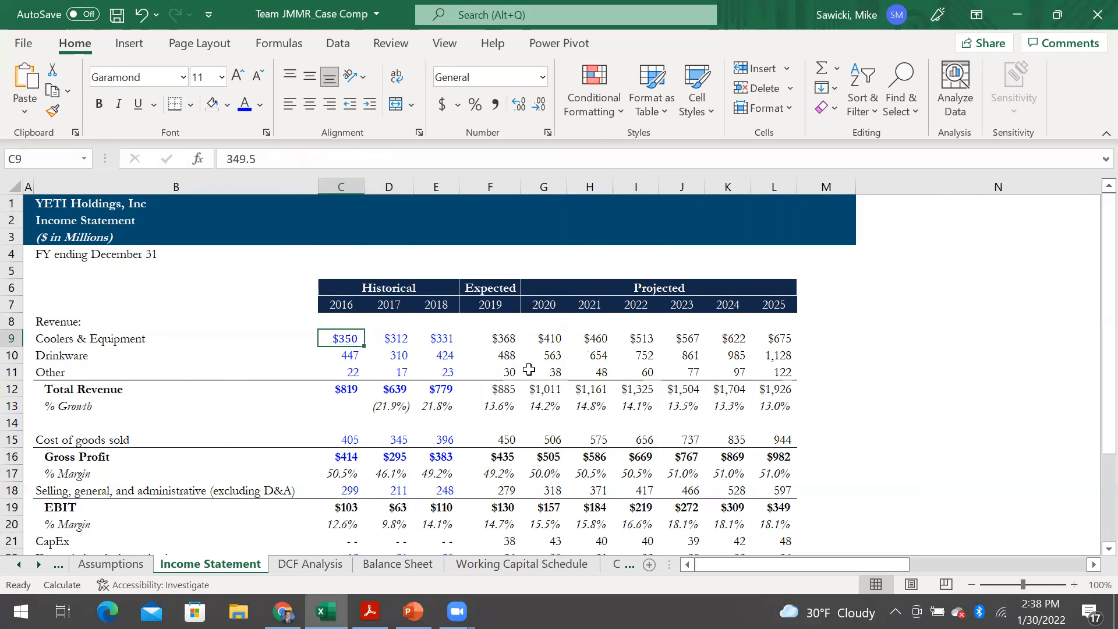
{"action": "key", "text": "alt"}
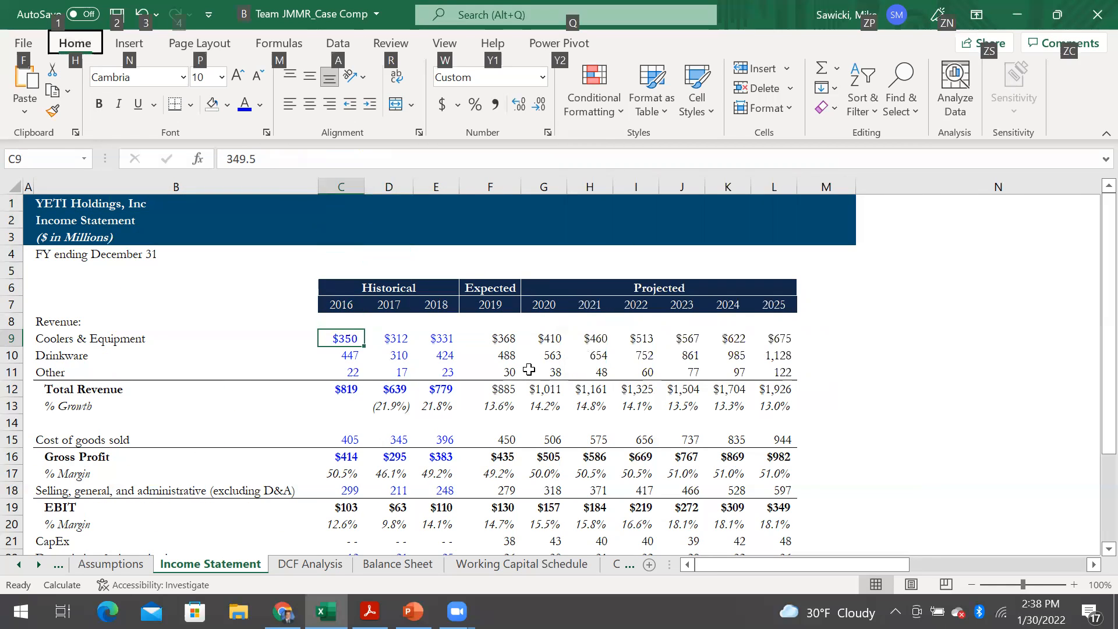
{"action": "key", "text": "h"}
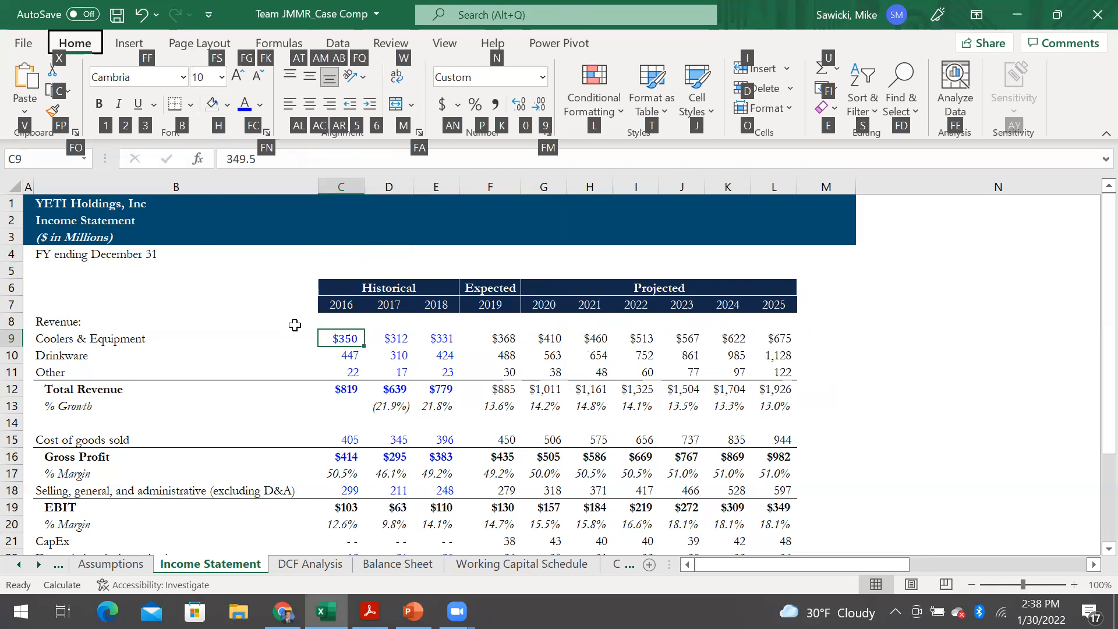
{"action": "key", "text": "h"}
{"action": "key", "text": "Down"}
{"action": "key", "text": "Right"}
{"action": "key", "text": "Down"}
{"action": "key", "text": "Right"}
{"action": "key", "text": "Down"}
{"action": "key", "text": "Right"}
{"action": "key", "text": "Right"}
{"action": "key", "text": "Right"}
{"action": "key", "text": "Right"}
{"action": "key", "text": "Right"}
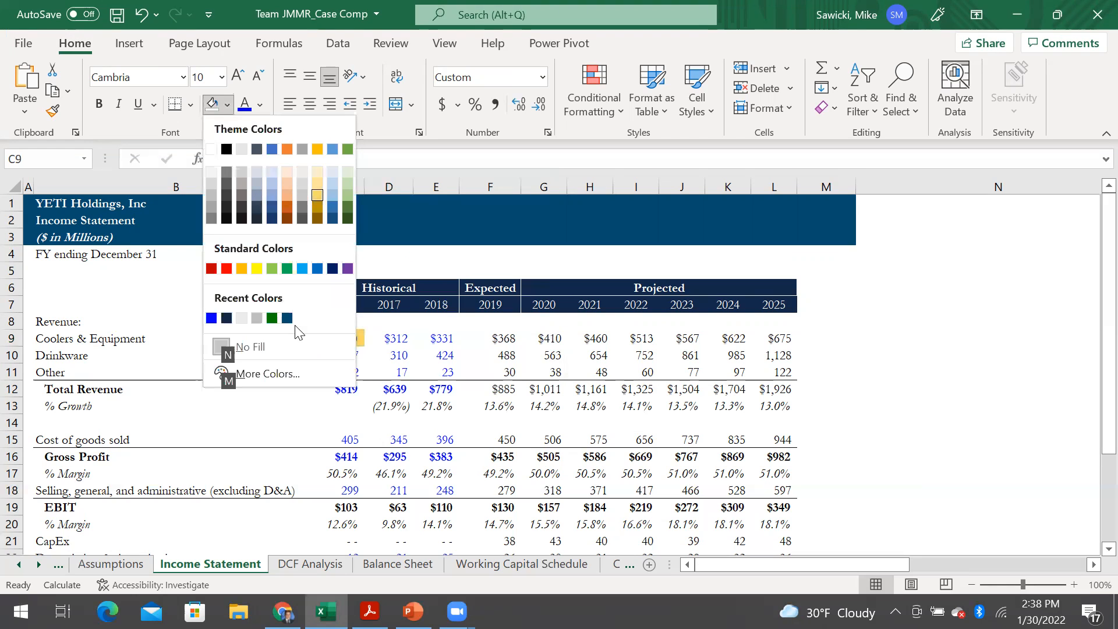
{"action": "key", "text": "Return"}
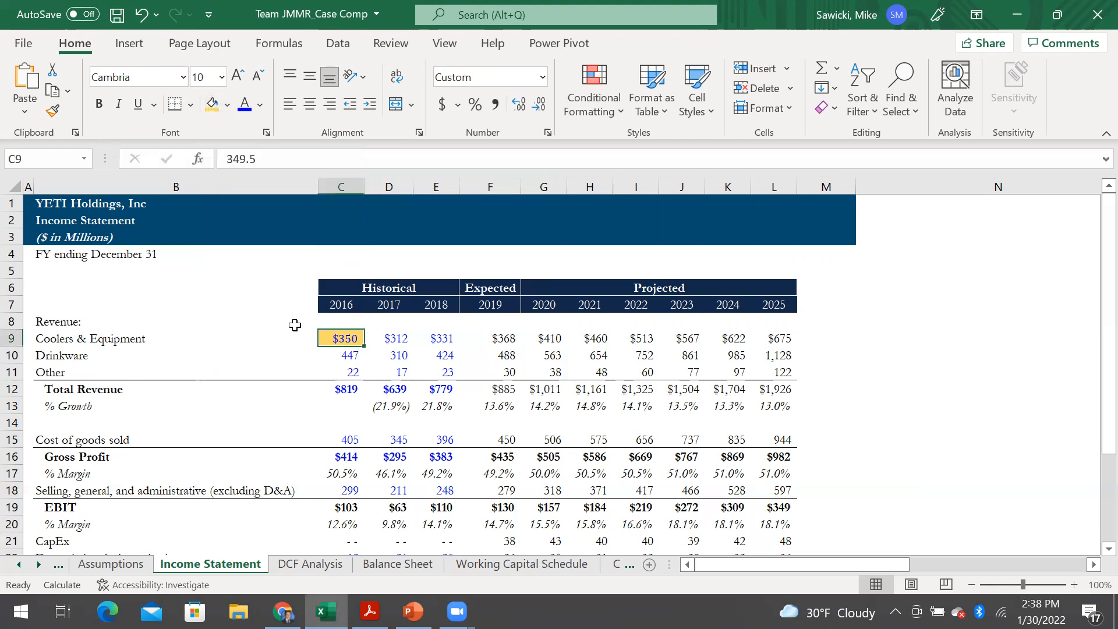
{"action": "key", "text": "Down"}
{"action": "key", "text": "Down"}
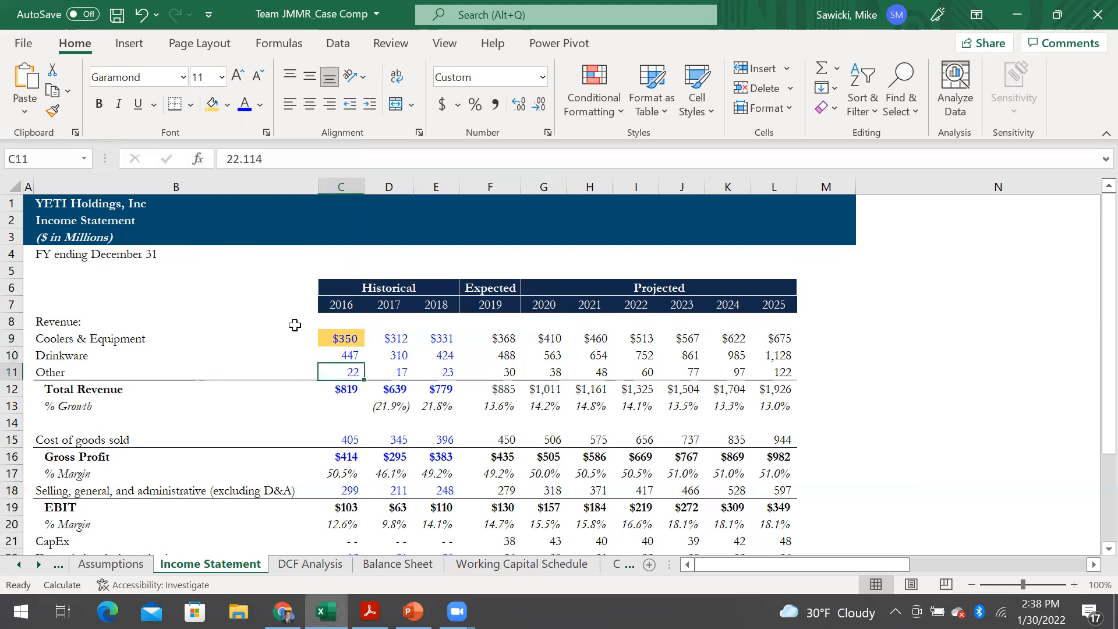
{"action": "key", "text": "Right"}
{"action": "key", "text": "Up"}
{"action": "key", "text": "Up"}
{"action": "key", "text": "Left"}
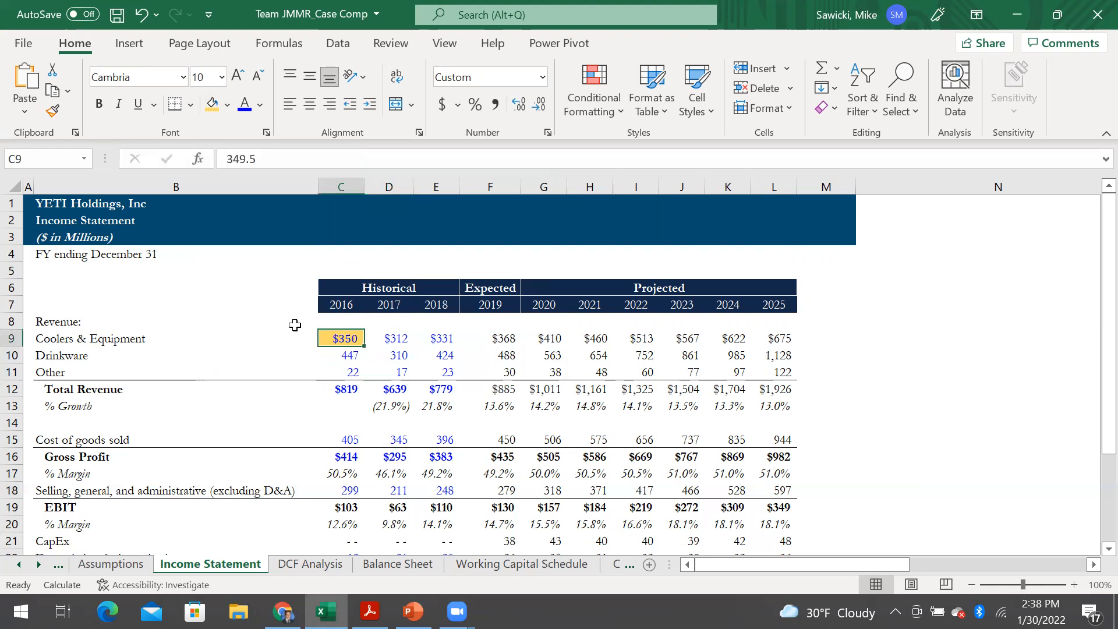
Step: Try centre and right alignment on the Revenue: label in cell B8
{"action": "left_click", "coordinate": [443, 336]}
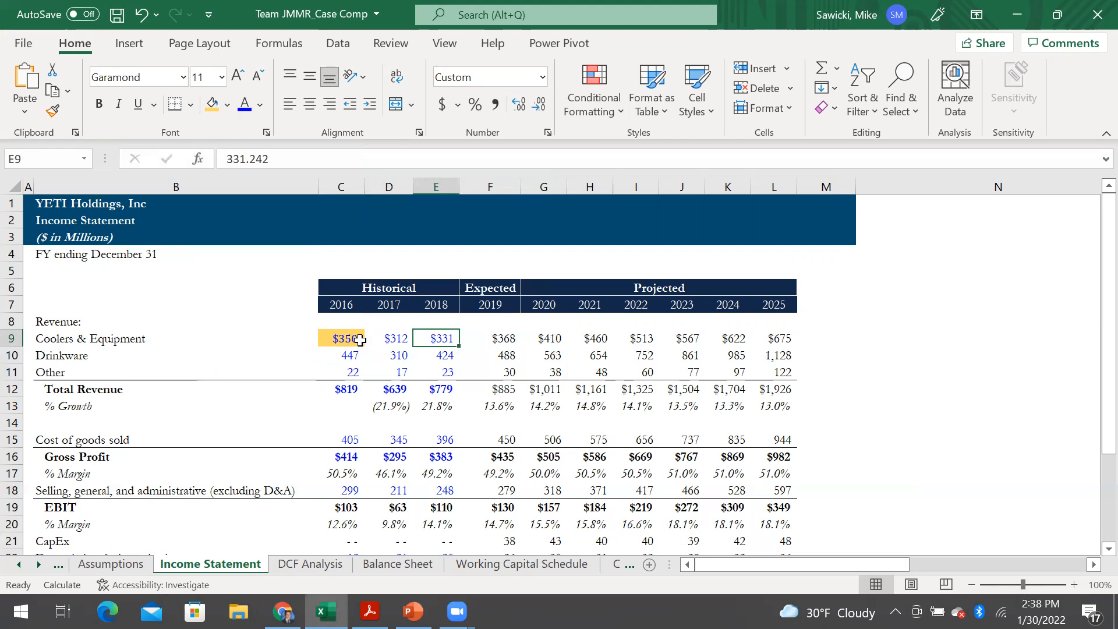
{"action": "key", "text": "Left"}
{"action": "key", "text": "Left"}
{"action": "key", "text": "Left"}
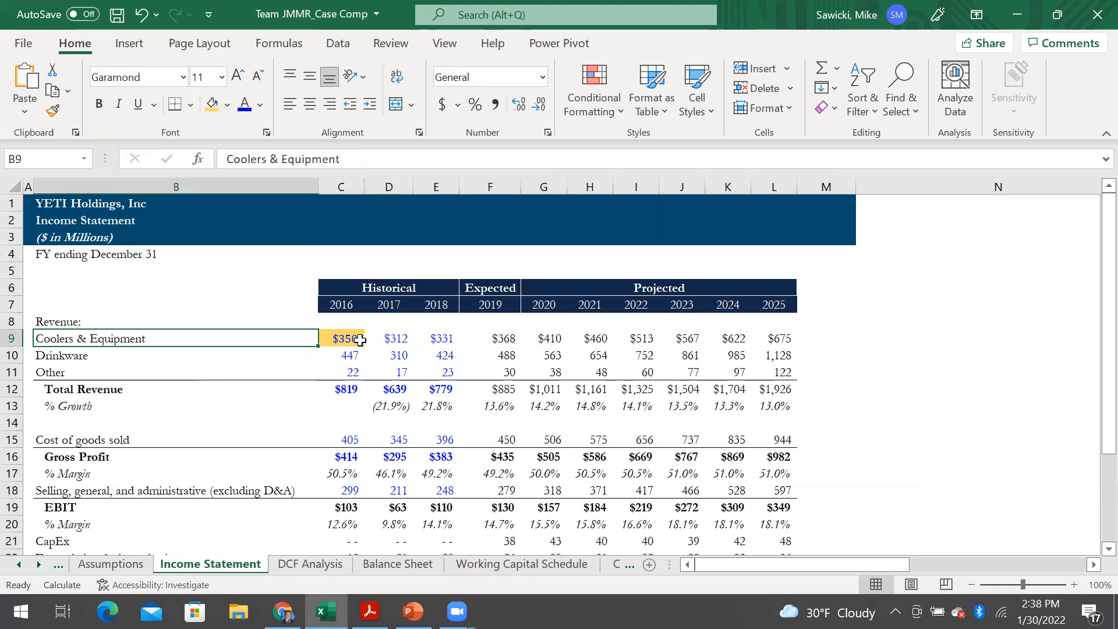
{"action": "key", "text": "Right"}
{"action": "key", "text": "Left"}
{"action": "key", "text": "Up"}
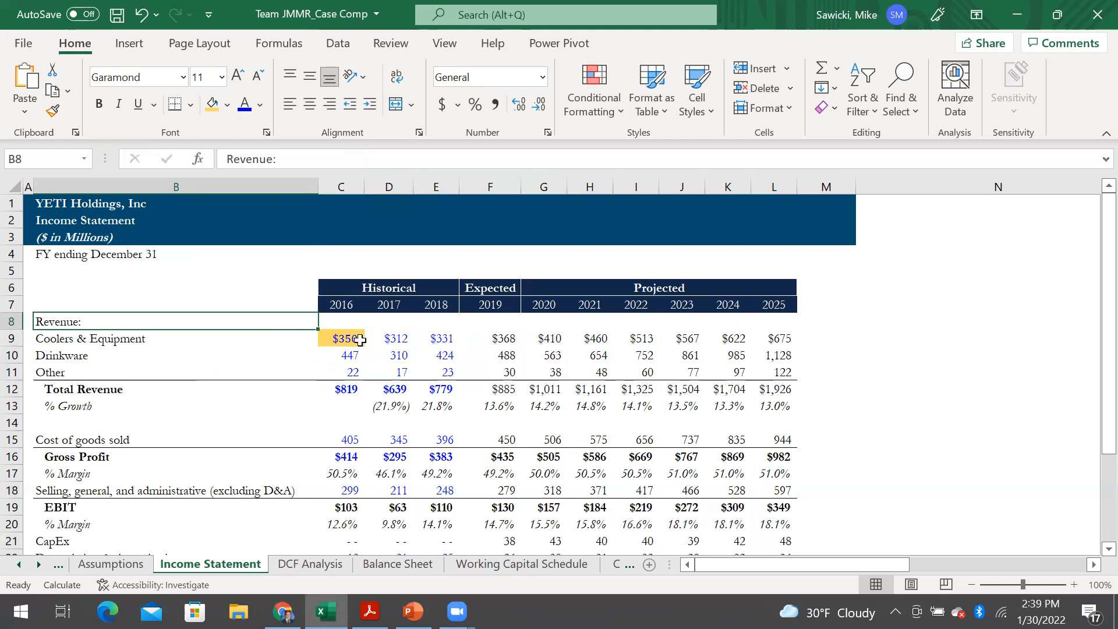
{"action": "key", "text": "alt+h"}
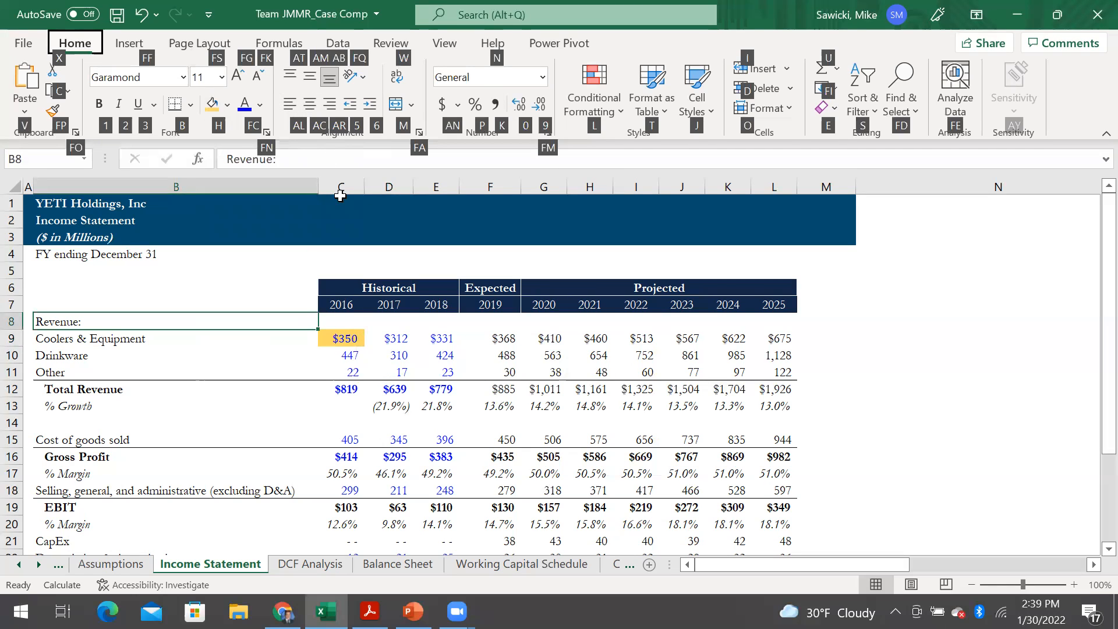
{"action": "key", "text": "a"}
{"action": "key", "text": "c"}
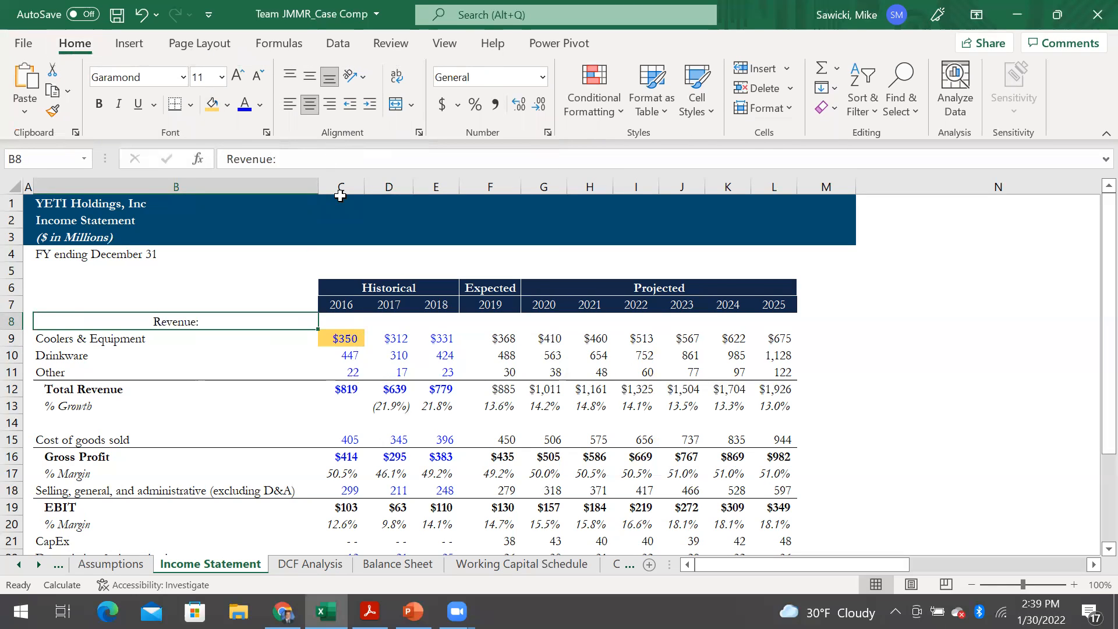
{"action": "key", "text": "alt+h"}
{"action": "key", "text": "a"}
{"action": "key", "text": "r"}
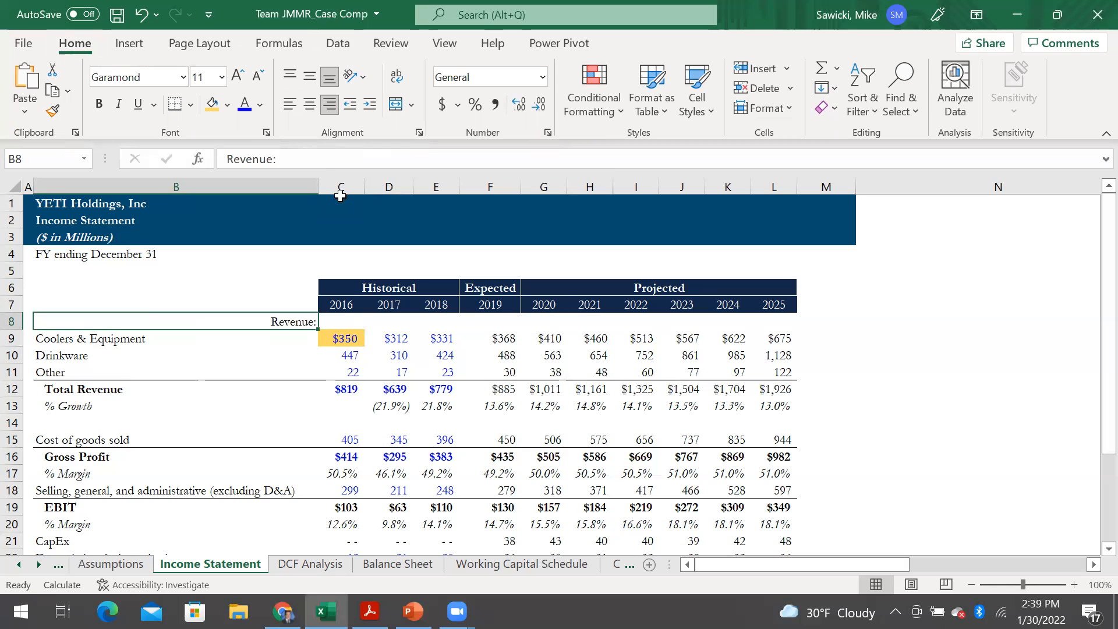
Step: Left-align the Revenue: label in cell B8
{"action": "key", "text": "alt+h"}
{"action": "key", "text": "a"}
{"action": "key", "text": "l"}
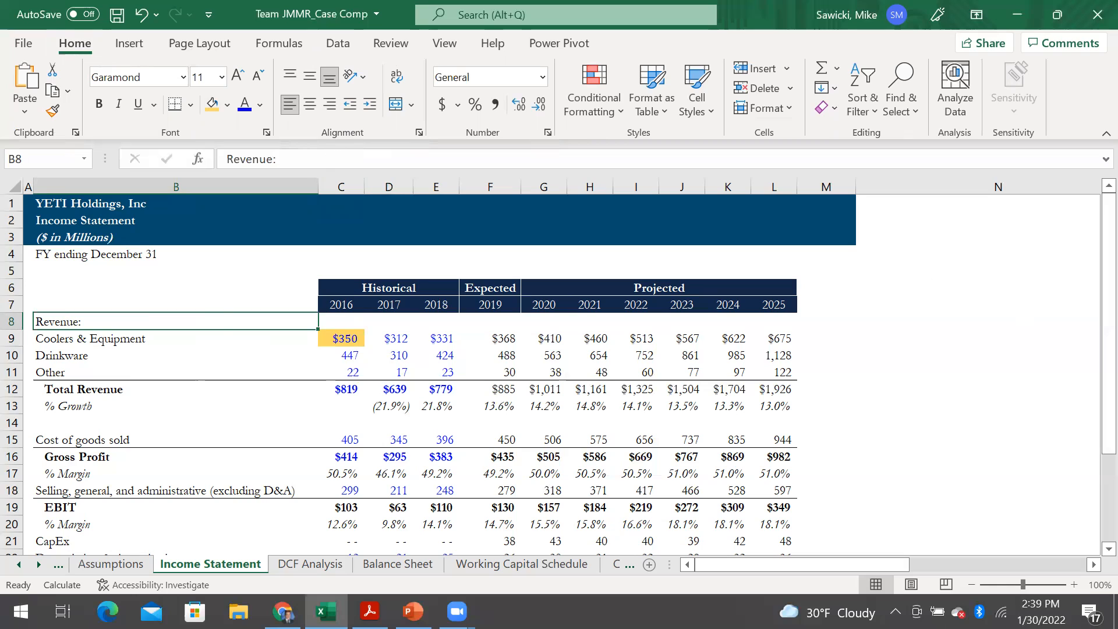
Step: Unmerge the Projected header cell above the years 2020 to 2025
{"action": "key", "text": "Right"}
{"action": "key", "text": "Right"}
{"action": "key", "text": "Right"}
{"action": "key", "text": "Right"}
{"action": "key", "text": "Up"}
{"action": "key", "text": "Up"}
{"action": "key", "text": "Right"}
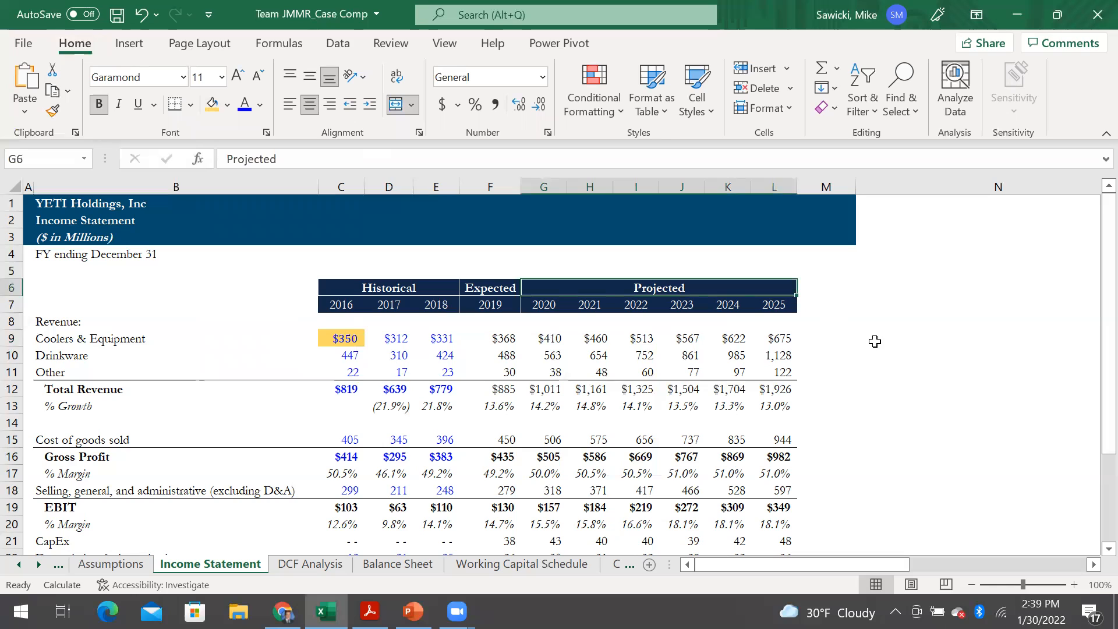
{"action": "key", "text": "alt"}
{"action": "key", "text": "h"}
{"action": "key", "text": "m"}
{"action": "key", "text": "c"}
{"action": "key", "text": "Down"}
{"action": "key", "text": "Up"}
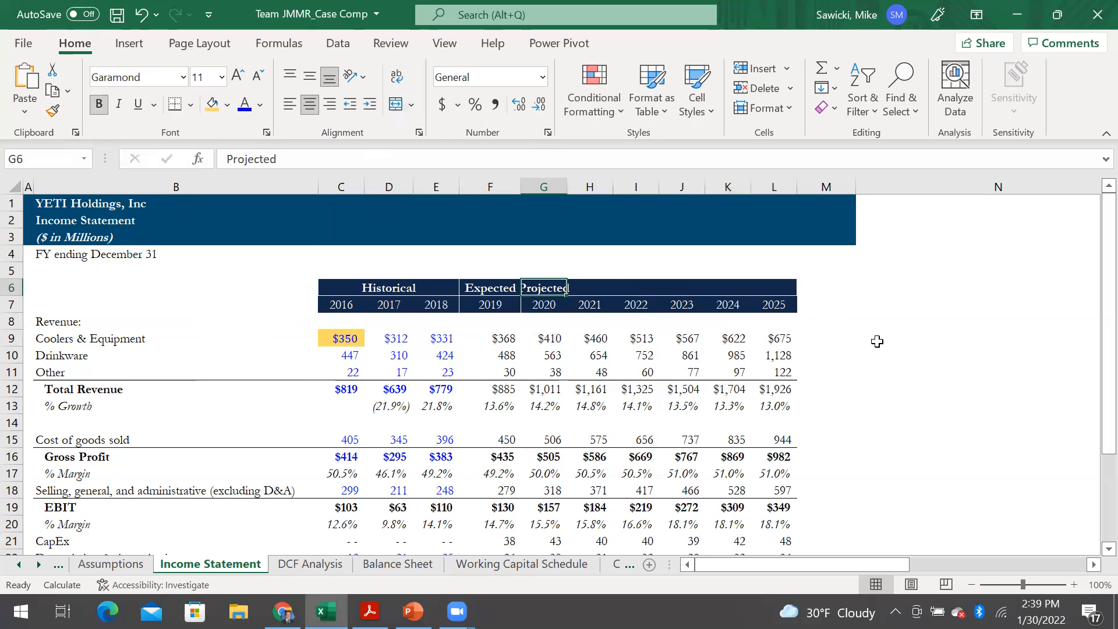
Step: Merge and center the Projected header across G6:L6, above the years 2020 to 2025
{"action": "key", "text": "shift+Right"}
{"action": "key", "text": "shift+Right"}
{"action": "key", "text": "shift+Right"}
{"action": "key", "text": "shift+Right"}
{"action": "key", "text": "shift+Right"}
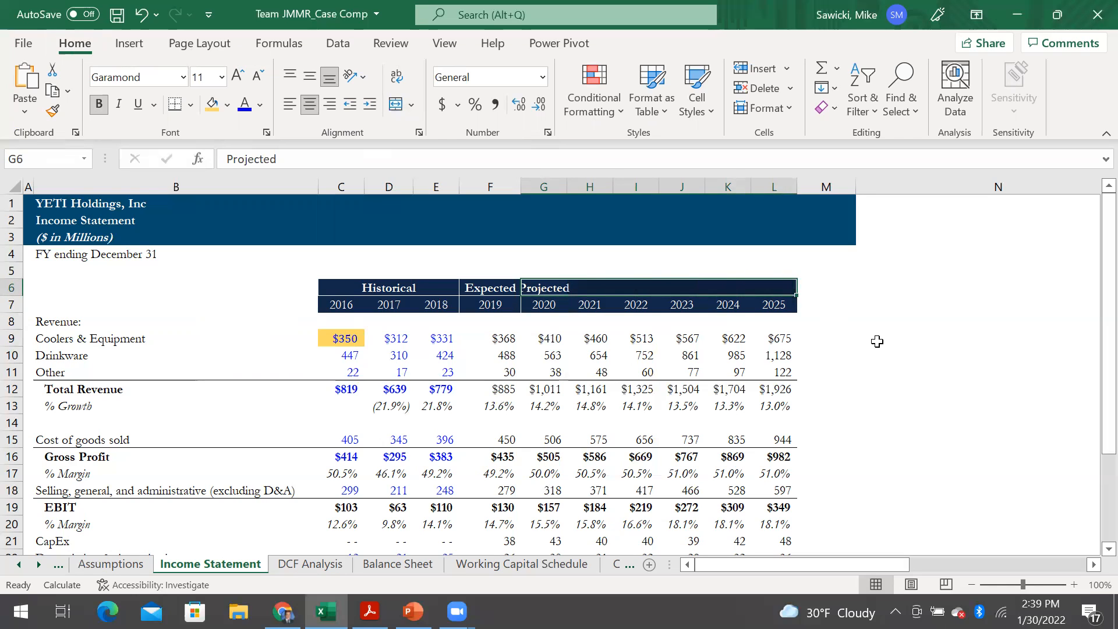
{"action": "key", "text": "alt"}
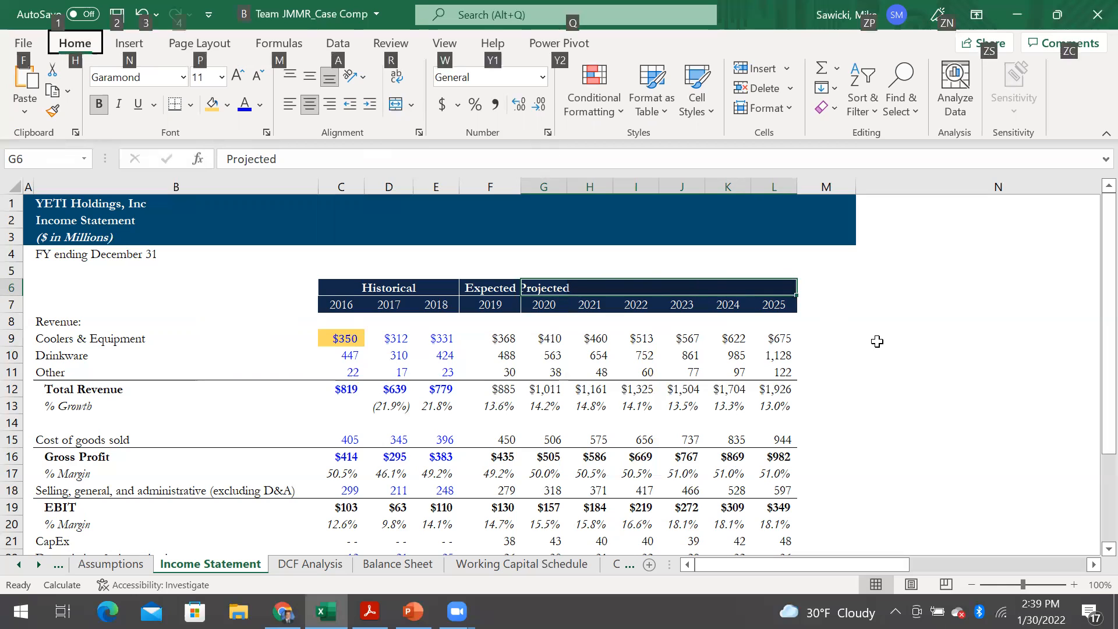
{"action": "key", "text": "h"}
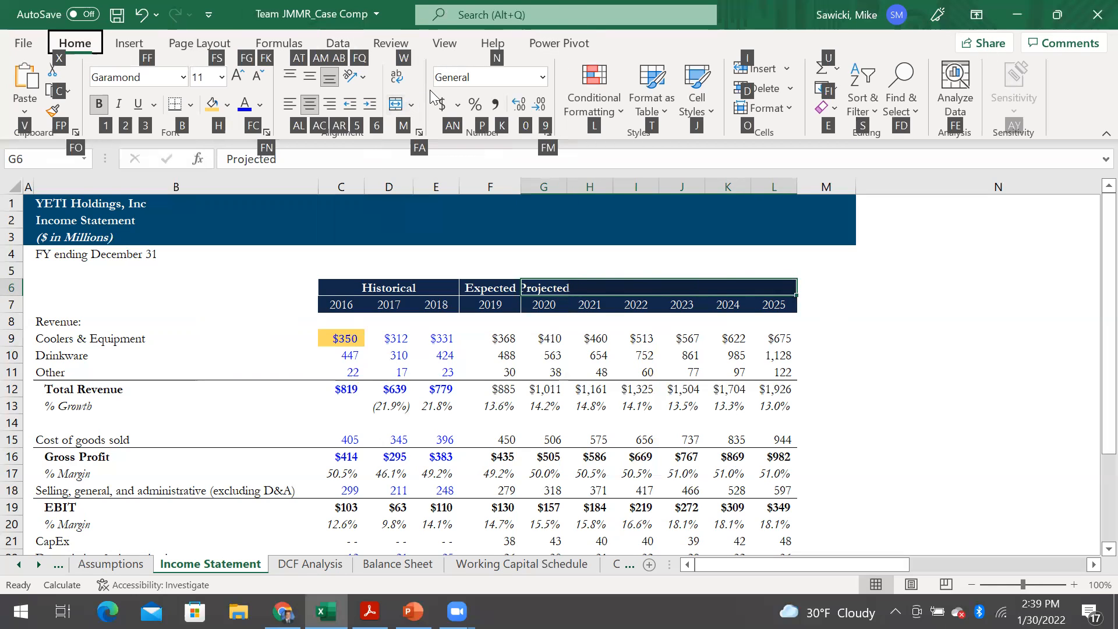
{"action": "key", "text": "m"}
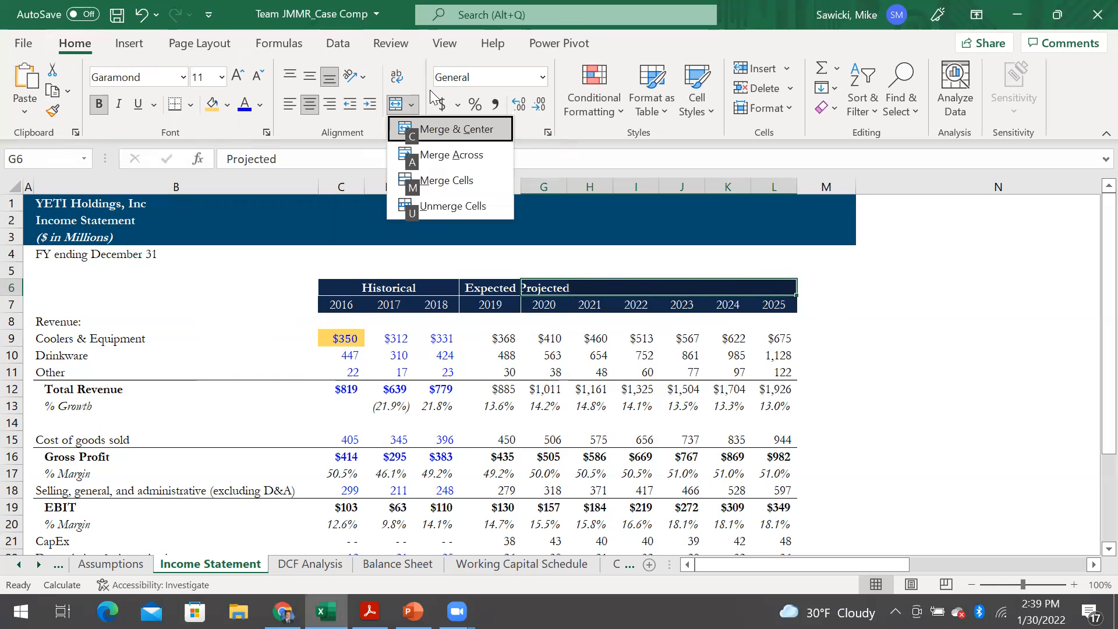
{"action": "key", "text": "c"}
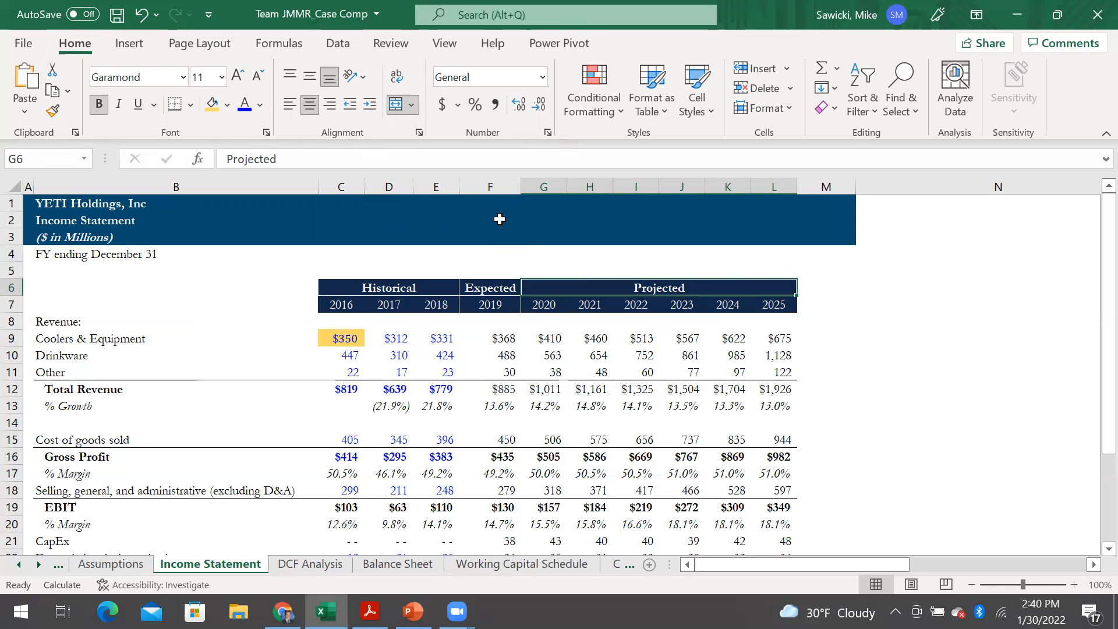
{"action": "key", "text": "alt"}
{"action": "key", "text": "h"}
{"action": "key", "text": "m"}
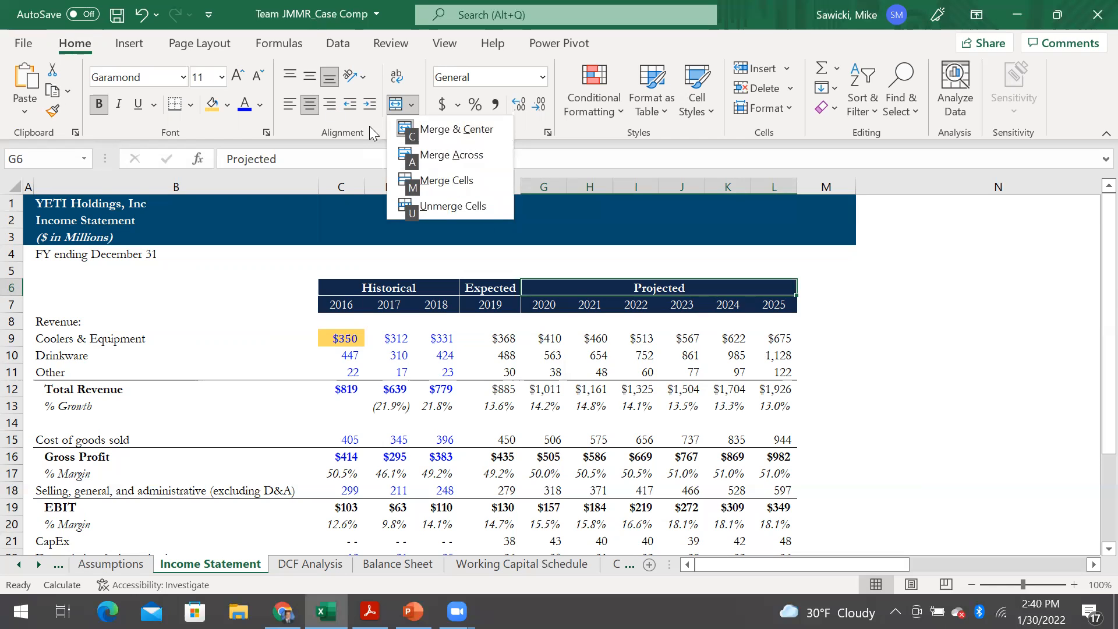
{"action": "key", "text": "Escape"}
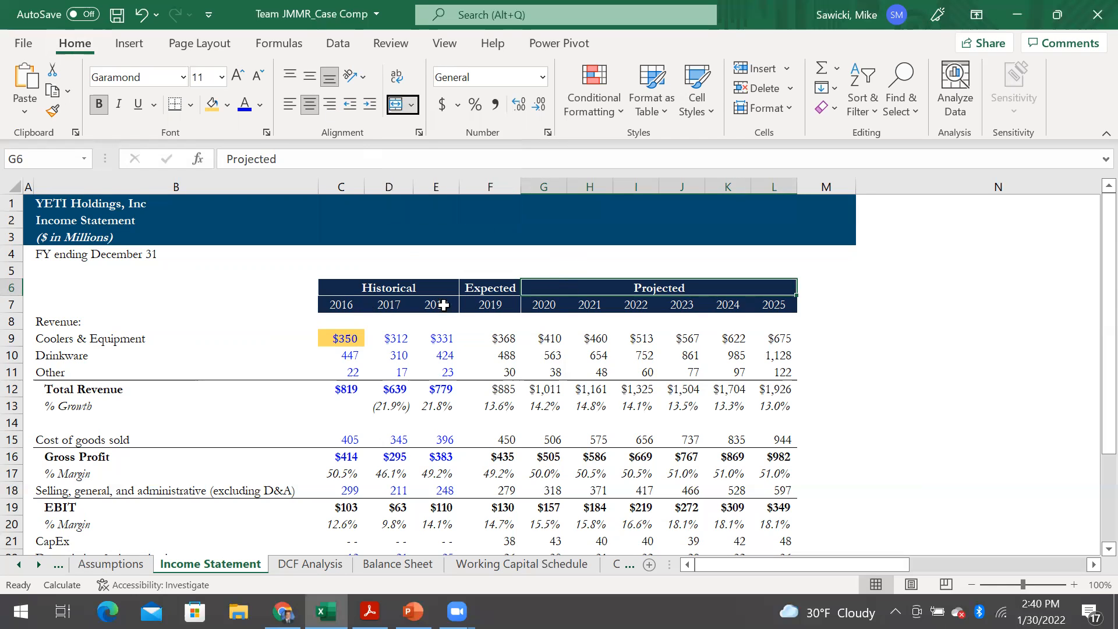
{"action": "key", "text": "Escape"}
{"action": "key", "text": "Escape"}
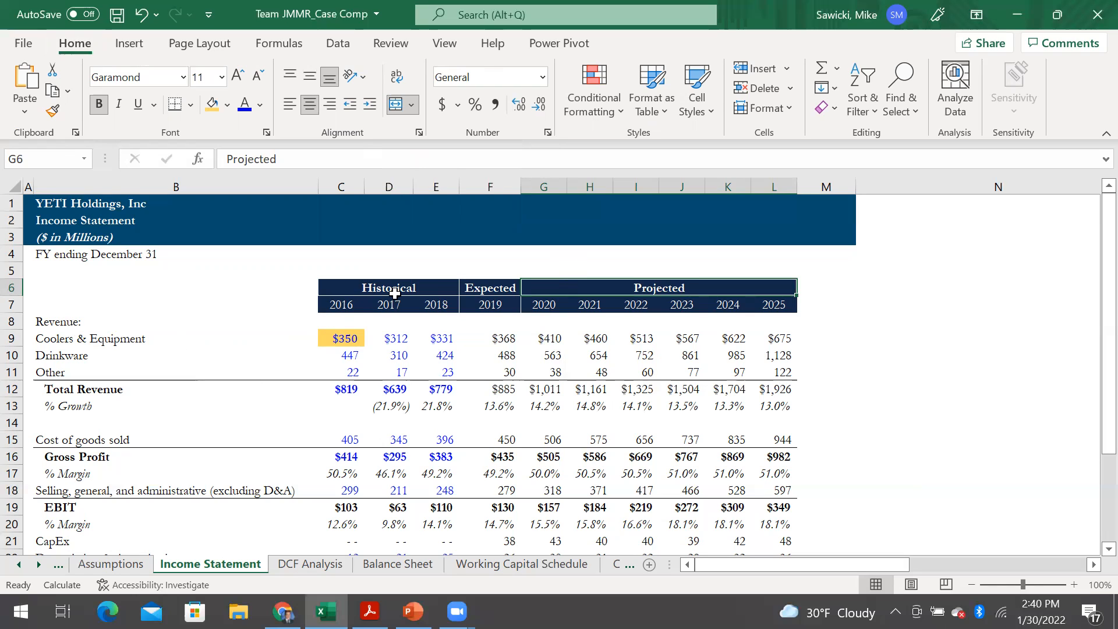
{"action": "left_click", "coordinate": [826, 293]}
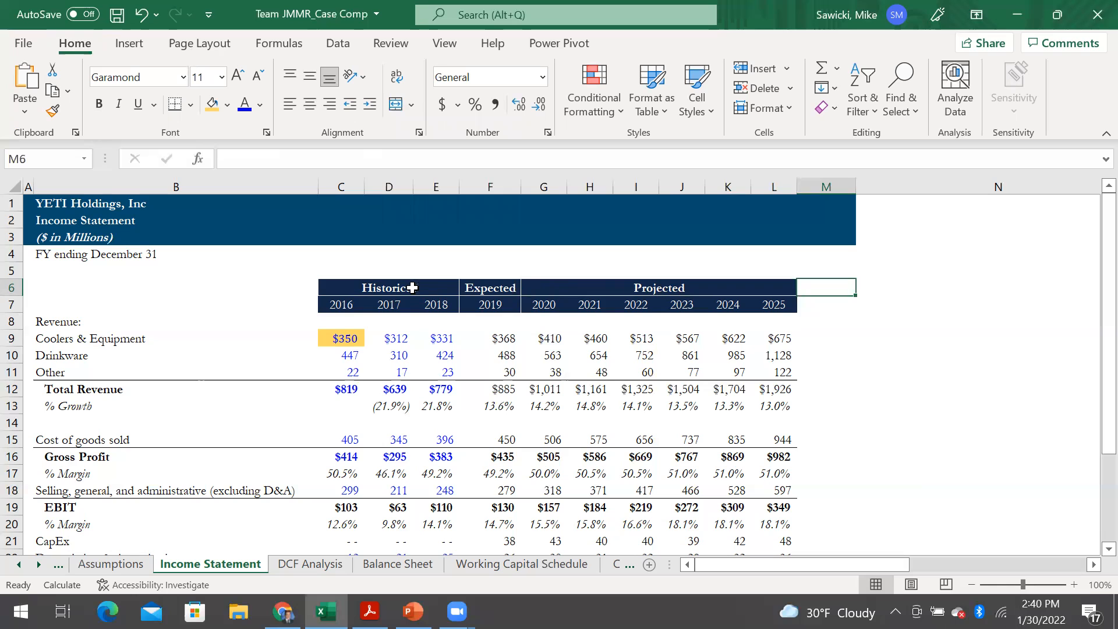
Step: Examine the border lines around the Other, Total Revenue and % Growth rows, B11:L13
{"action": "left_click", "coordinate": [87, 375]}
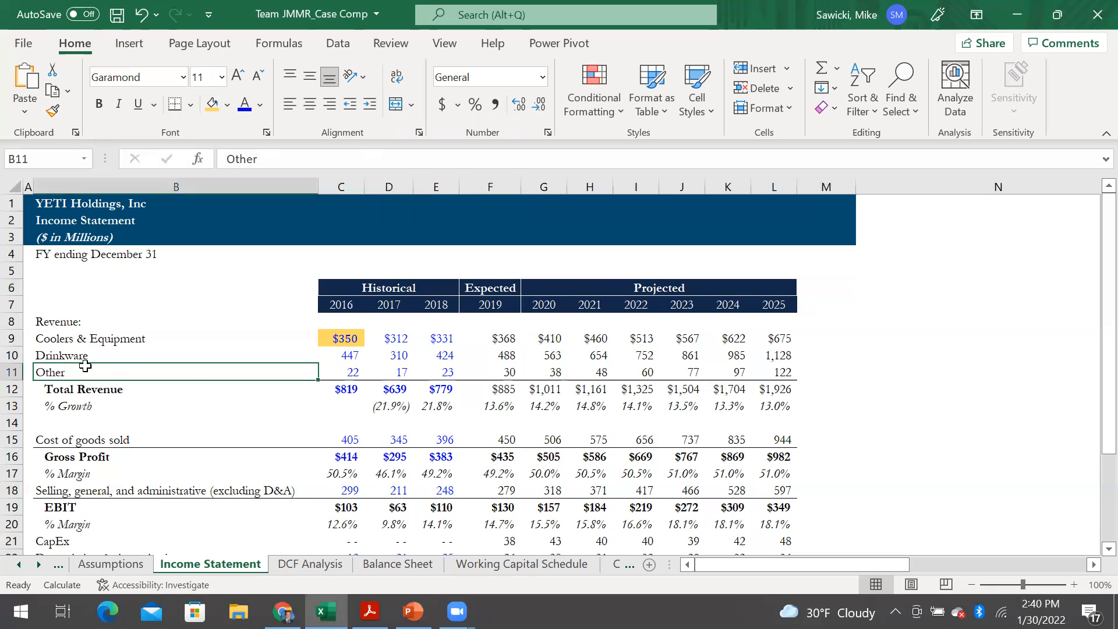
{"action": "key", "text": "ctrl+shift+Right"}
{"action": "key", "text": "shift+Down"}
{"action": "key", "text": "shift+Down"}
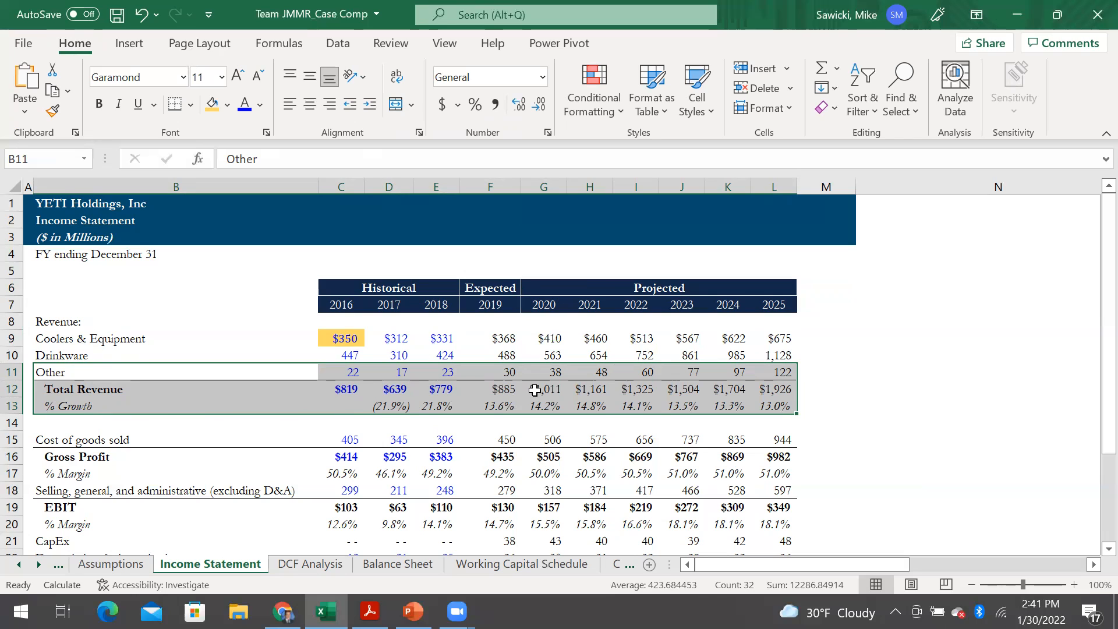
{"action": "key", "text": "Up"}
{"action": "key", "text": "Down"}
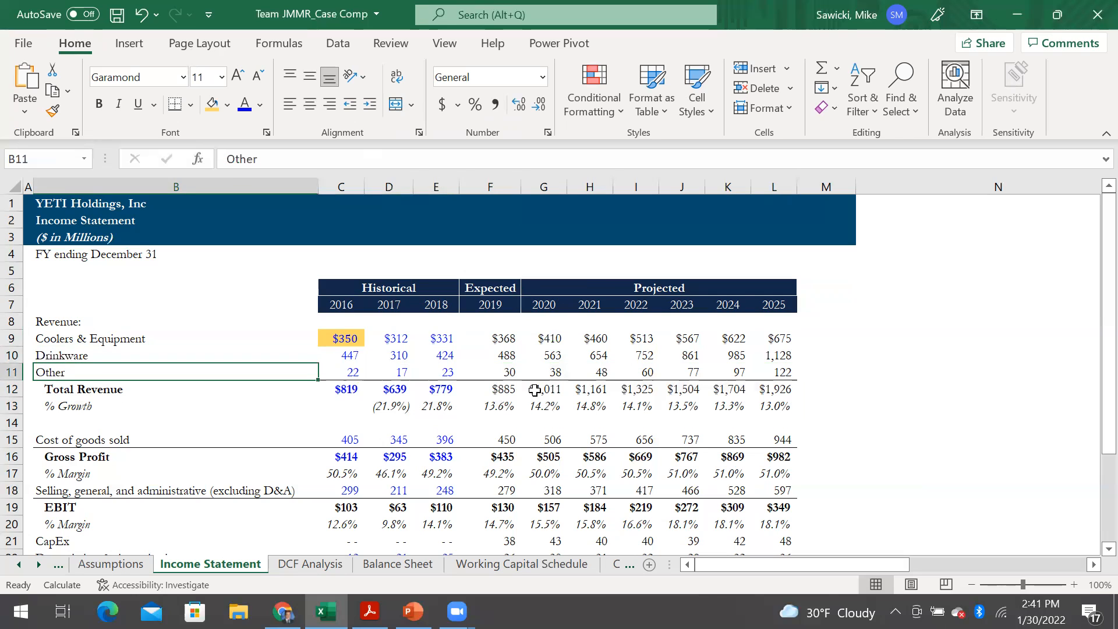
Step: Apply No Border to the Drinkware row, B10:L10
{"action": "key", "text": "Up"}
{"action": "key", "text": "ctrl+shift+Right"}
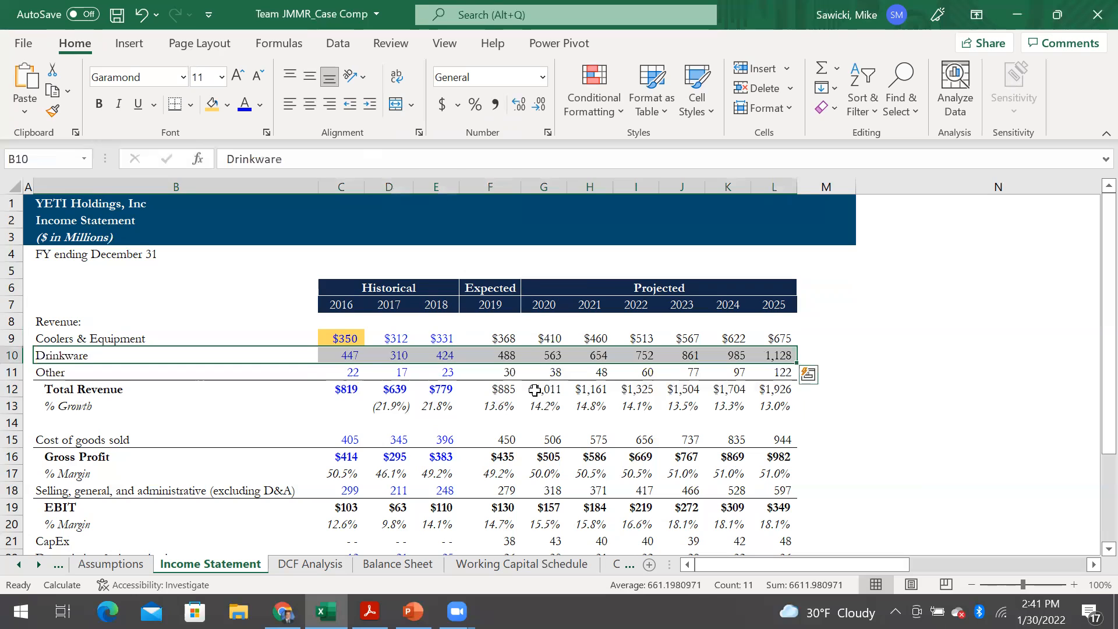
{"action": "key", "text": "Down"}
{"action": "key", "text": "Left"}
{"action": "key", "text": "Up"}
{"action": "key", "text": "Right"}
{"action": "key", "text": "ctrl+shift+Right"}
{"action": "key", "text": "alt"}
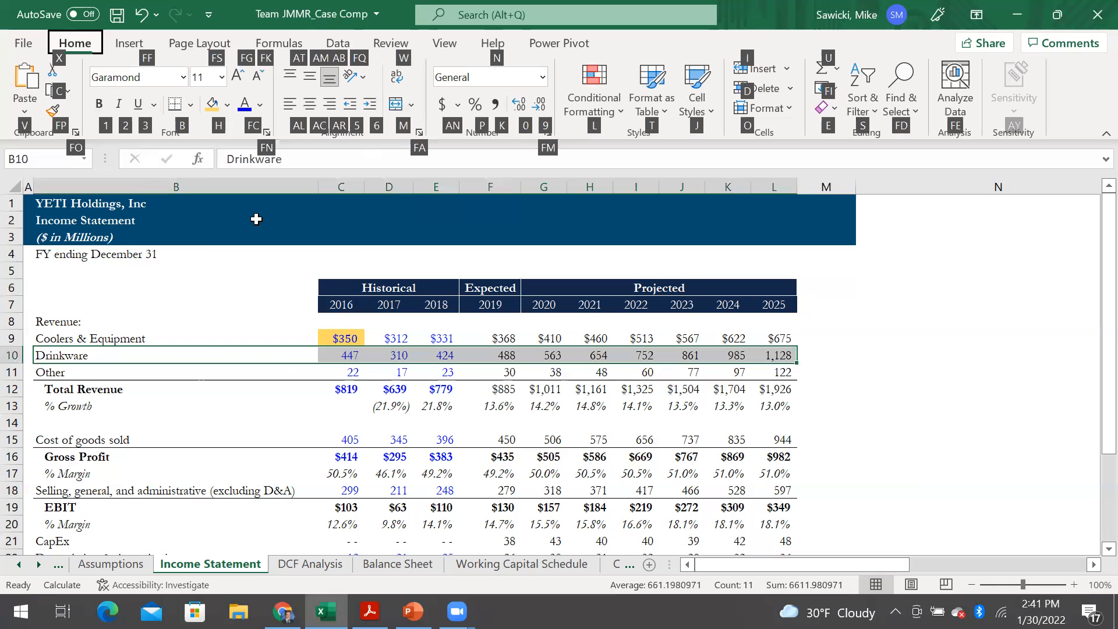
{"action": "key", "text": "b"}
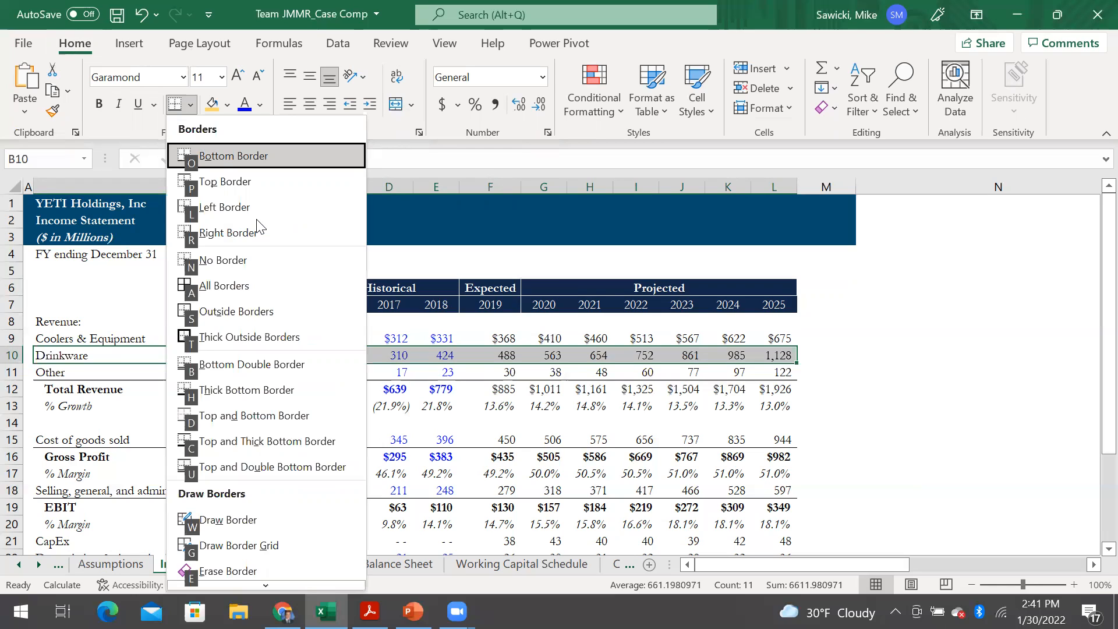
{"action": "key", "text": "n"}
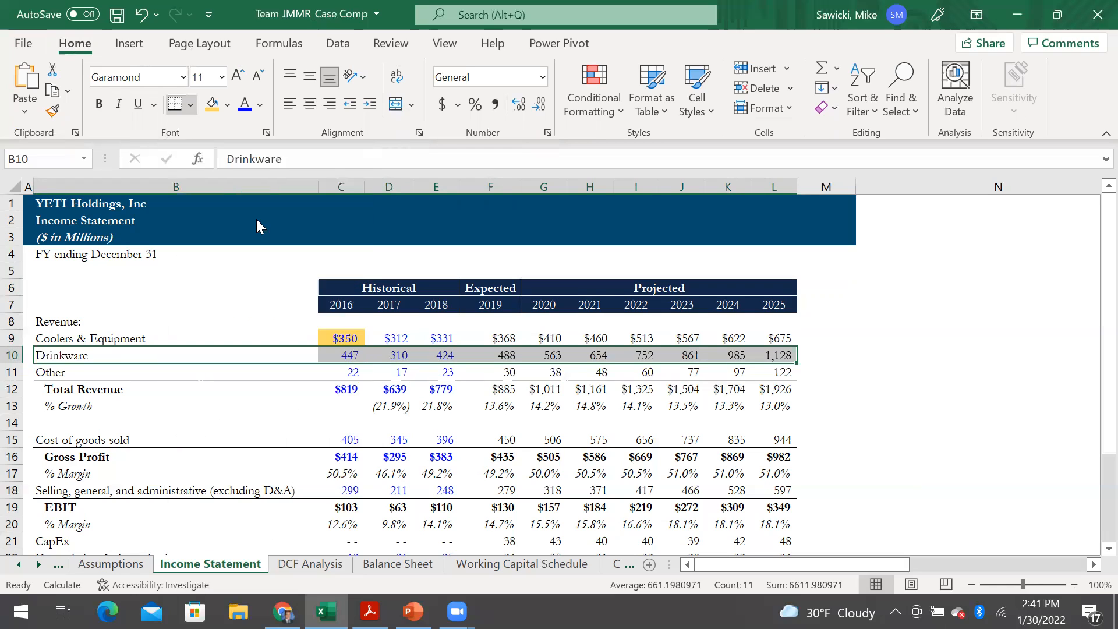
{"action": "key", "text": "Down"}
{"action": "key", "text": "Down"}
{"action": "key", "text": "Down"}
{"action": "key", "text": "Up"}
{"action": "key", "text": "Up"}
{"action": "key", "text": "Up"}
{"action": "key", "text": "ctrl+shift+Right"}
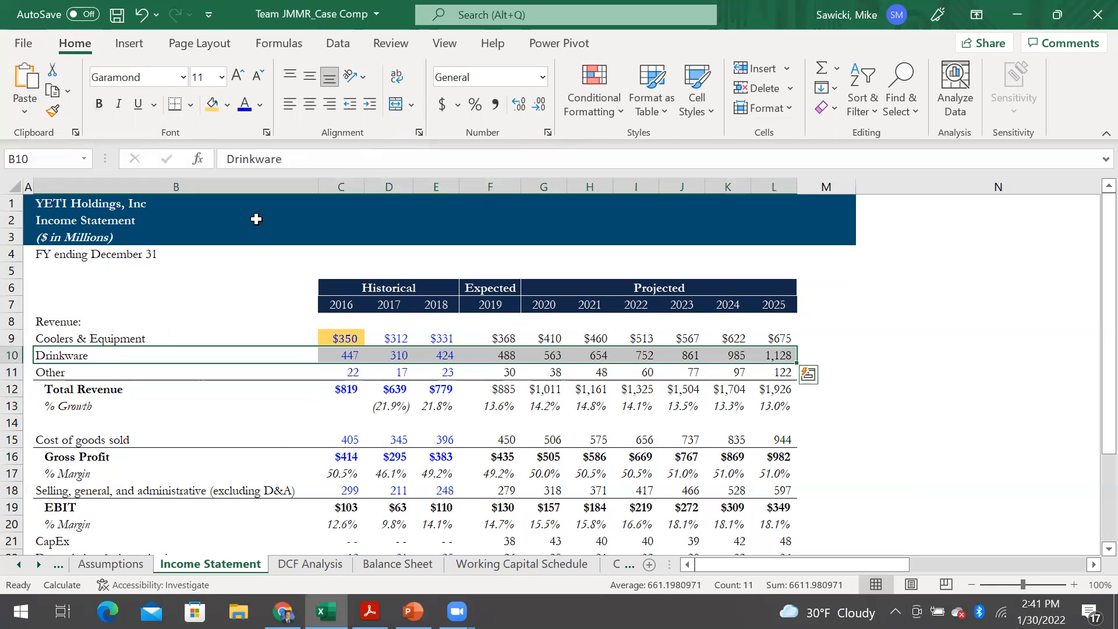
{"action": "key", "text": "Down"}
{"action": "key", "text": "Up"}
{"action": "key", "text": "ctrl+shift+Right"}
{"action": "key", "text": "Down"}
{"action": "key", "text": "Down"}
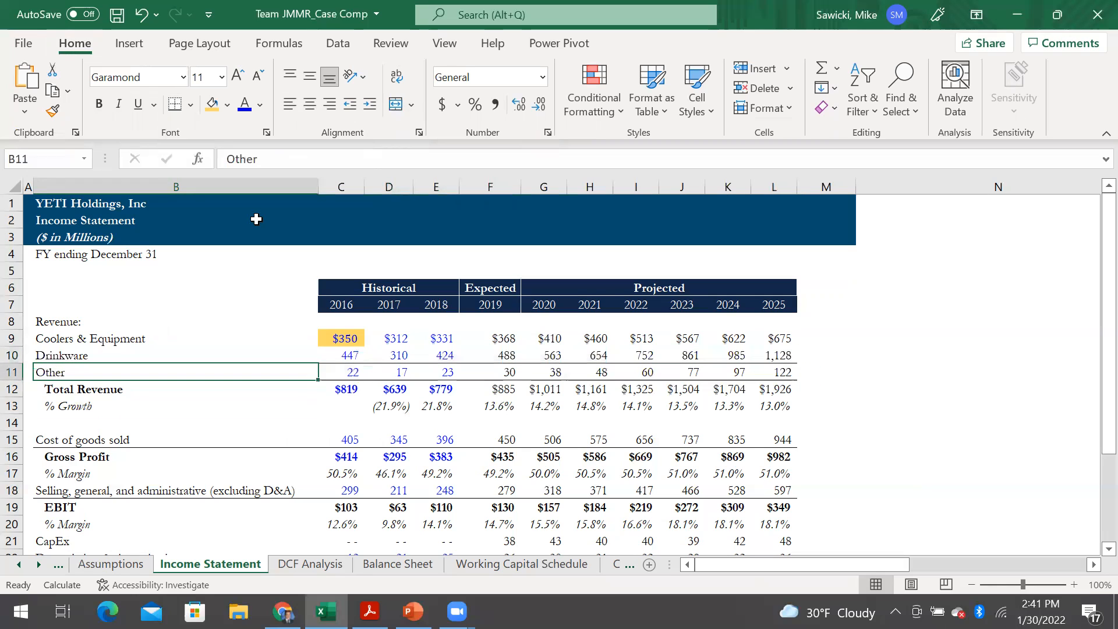
Step: Remove all borders from the Drinkware, Other and Total Revenue rows, B10:L12
{"action": "key", "text": "Up"}
{"action": "key", "text": "Up"}
{"action": "key", "text": "Down"}
{"action": "key", "text": "Down"}
{"action": "key", "text": "Up"}
{"action": "key", "text": "Up"}
{"action": "key", "text": "shift+Down"}
{"action": "key", "text": "shift+Down"}
{"action": "key", "text": "ctrl+shift+Right"}
{"action": "key", "text": "alt"}
{"action": "key", "text": "h"}
{"action": "key", "text": "b"}
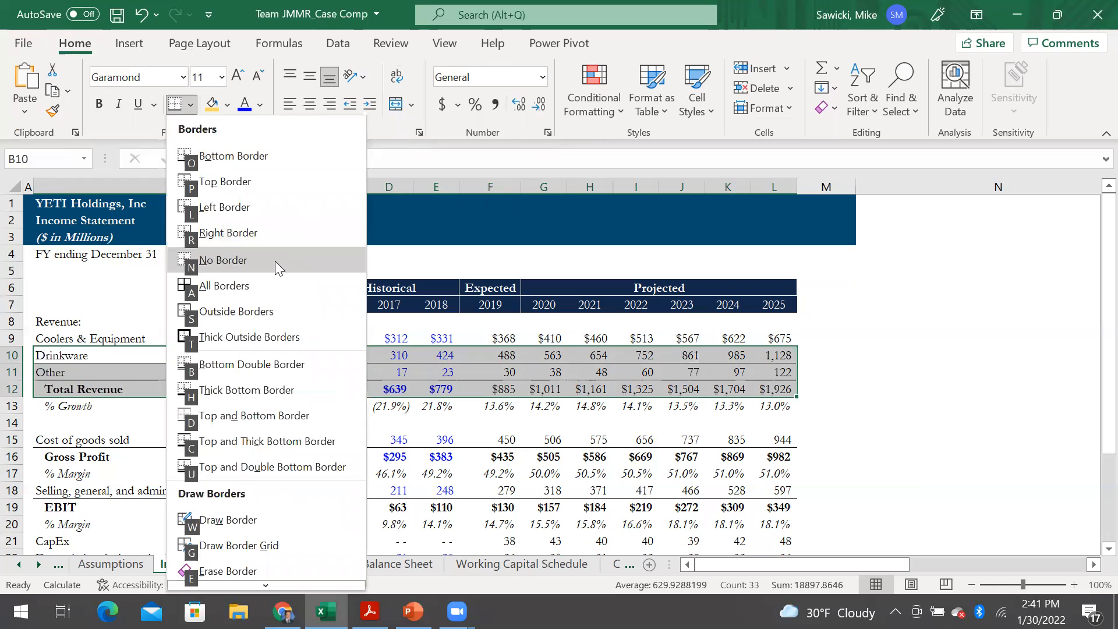
{"action": "key", "text": "Escape"}
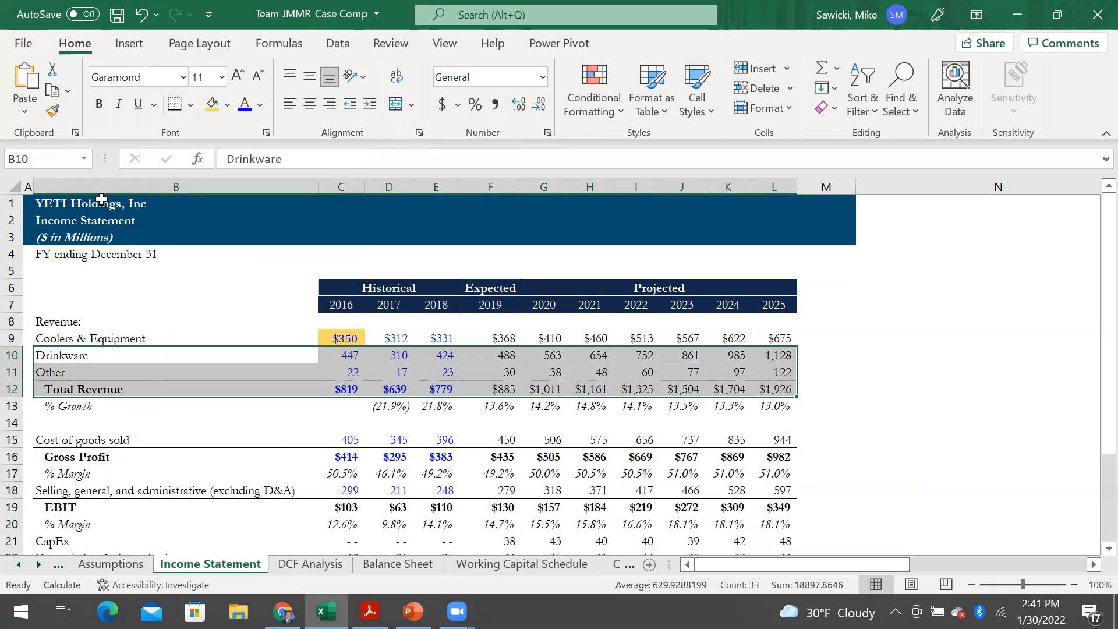
{"action": "key", "text": "Down"}
{"action": "key", "text": "Down"}
{"action": "key", "text": "Down"}
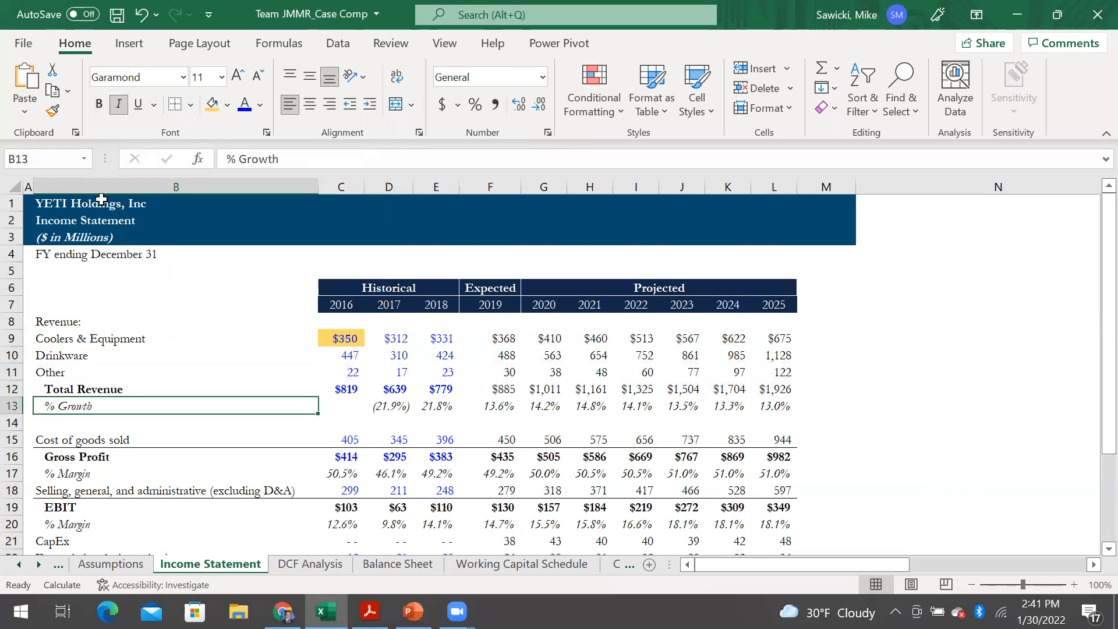
{"action": "key", "text": "Up"}
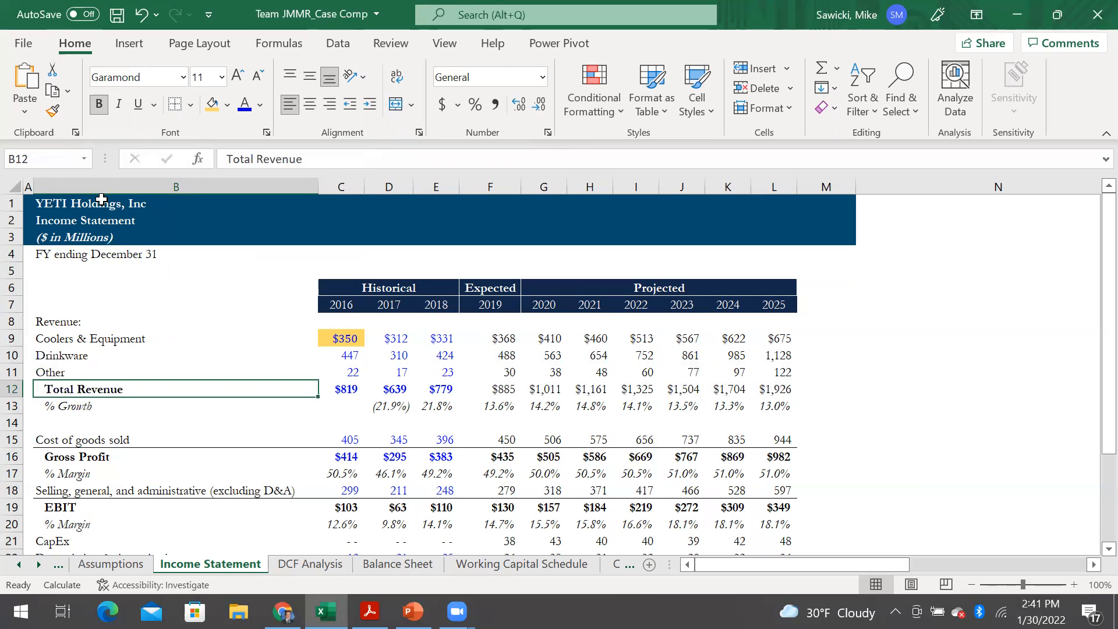
Step: Try a bottom border along the Other row, B11:L11, and undo it
{"action": "key", "text": "Up"}
{"action": "key", "text": "shift+Right"}
{"action": "key", "text": "shift+Right"}
{"action": "key", "text": "shift+Right"}
{"action": "key", "text": "shift+Right"}
{"action": "key", "text": "shift+Right"}
{"action": "key", "text": "shift+Right"}
{"action": "key", "text": "shift+Right"}
{"action": "key", "text": "shift+Right"}
{"action": "key", "text": "shift+Right"}
{"action": "key", "text": "shift+Right"}
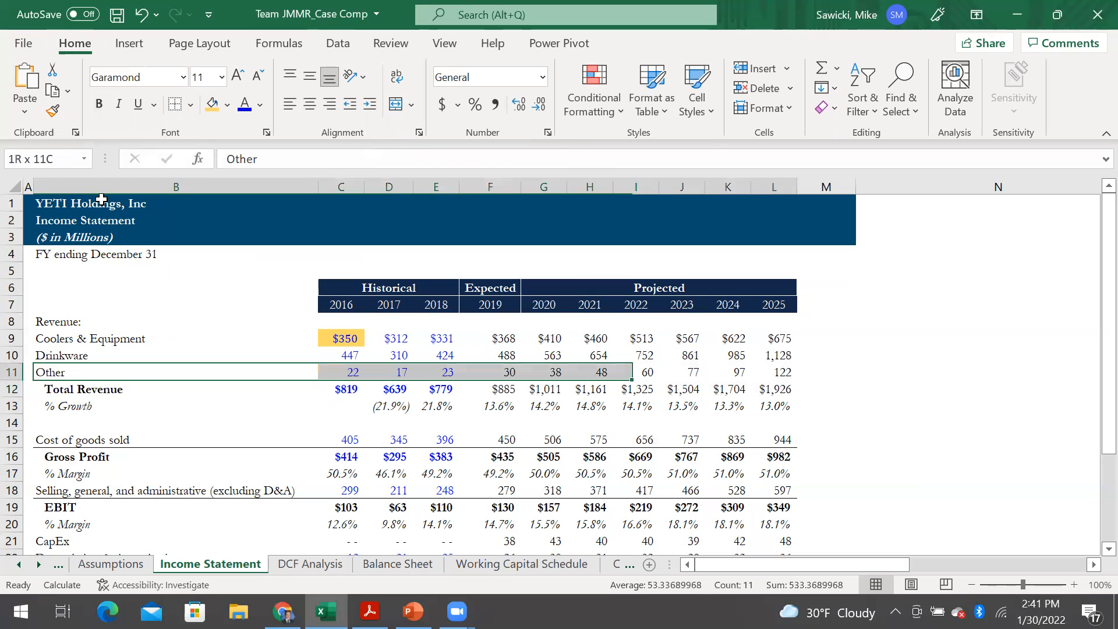
{"action": "key", "text": "alt"}
{"action": "key", "text": "Escape"}
{"action": "key", "text": "Right"}
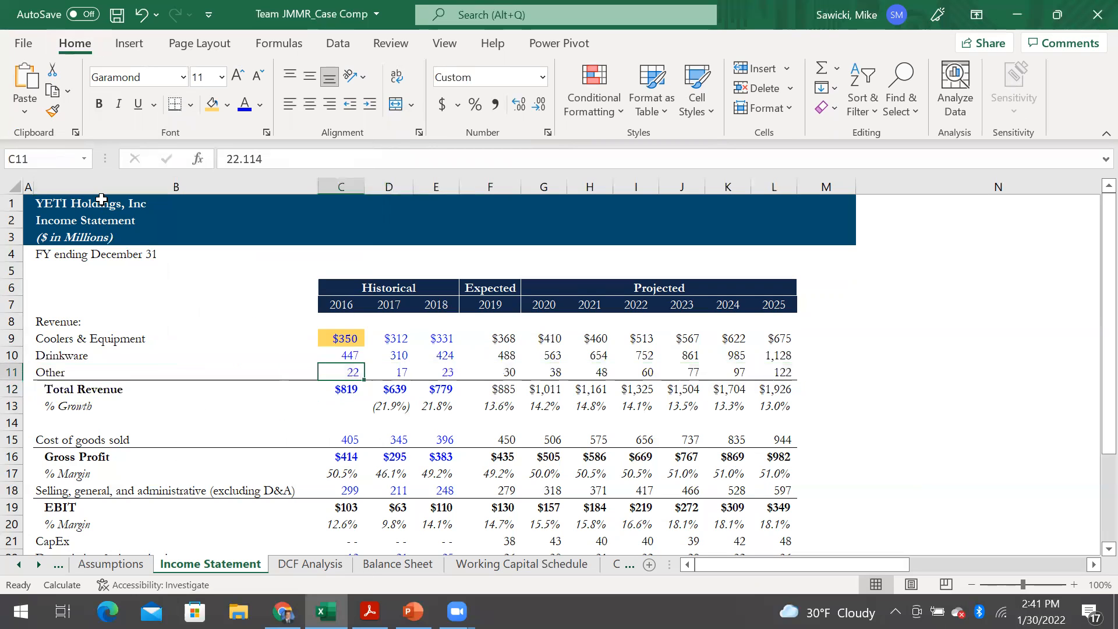
{"action": "key", "text": "Left"}
{"action": "key", "text": "ctrl+shift+Right"}
{"action": "key", "text": "Down"}
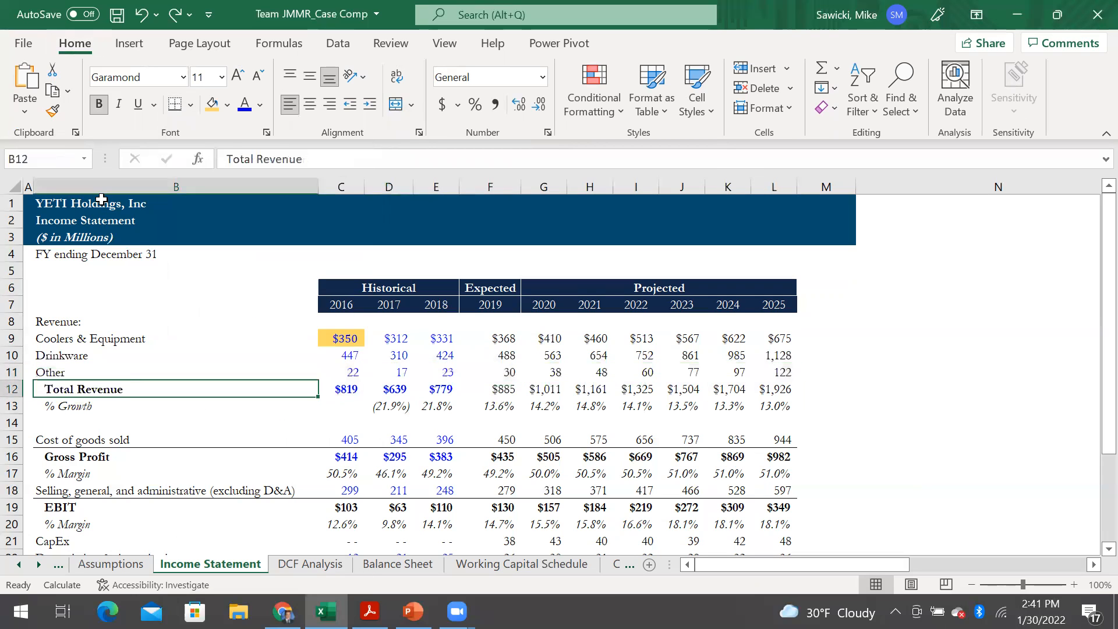
Step: Try a top border along the Total Revenue row, B12:L12, and undo it
{"action": "key", "text": "Down"}
{"action": "key", "text": "Up"}
{"action": "key", "text": "ctrl+shift+Right"}
{"action": "key", "text": "alt"}
{"action": "key", "text": "h"}
{"action": "key", "text": "b"}
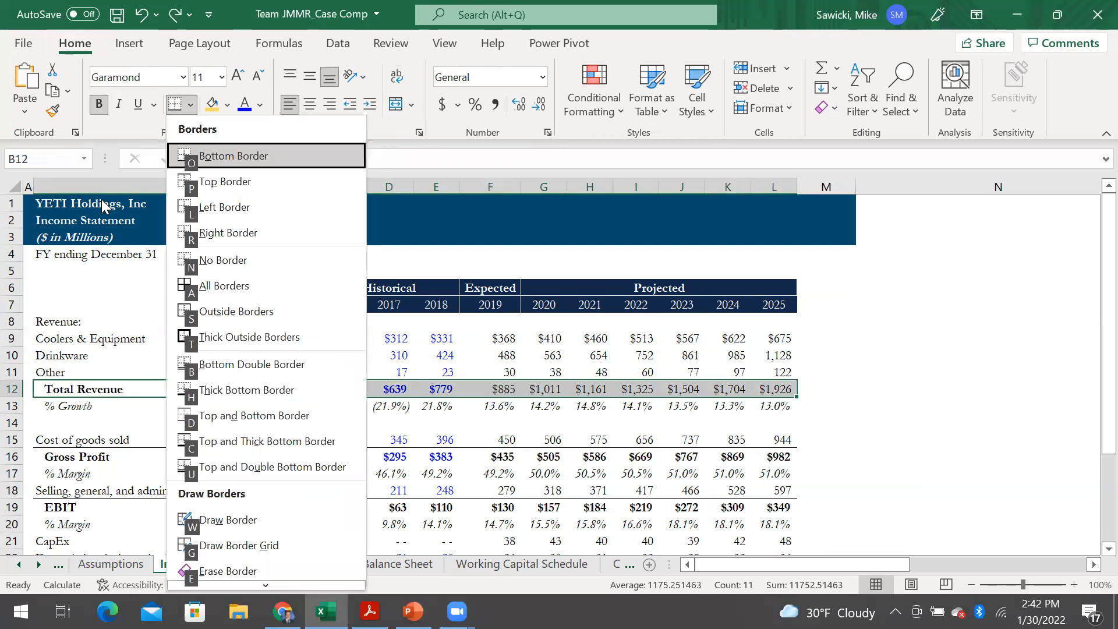
{"action": "key", "text": "p"}
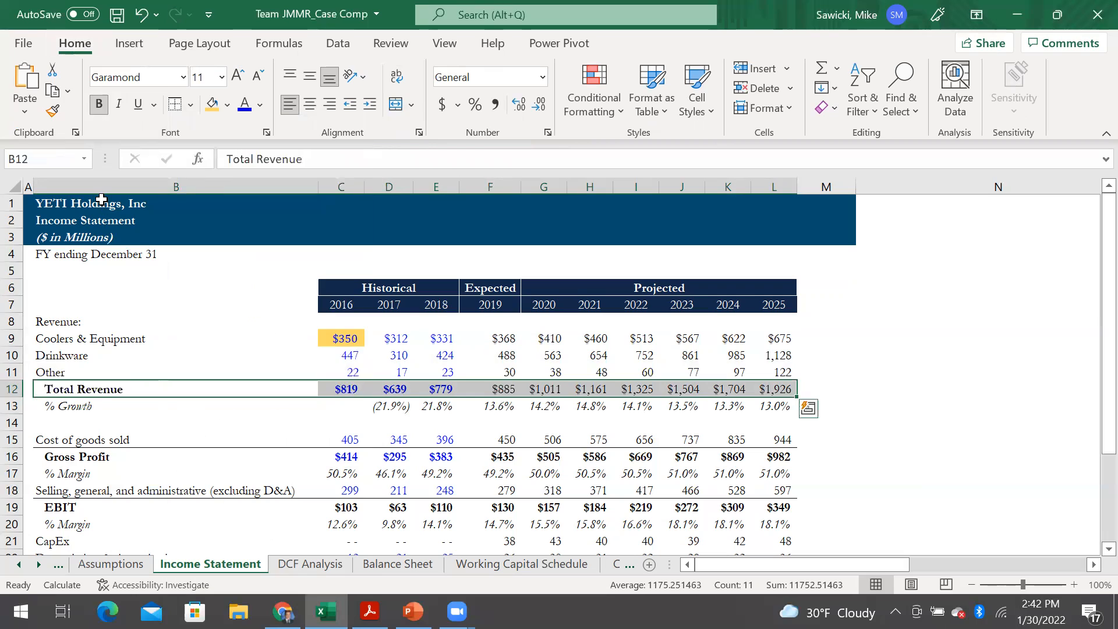
{"action": "key", "text": "Down"}
{"action": "key", "text": "Up"}
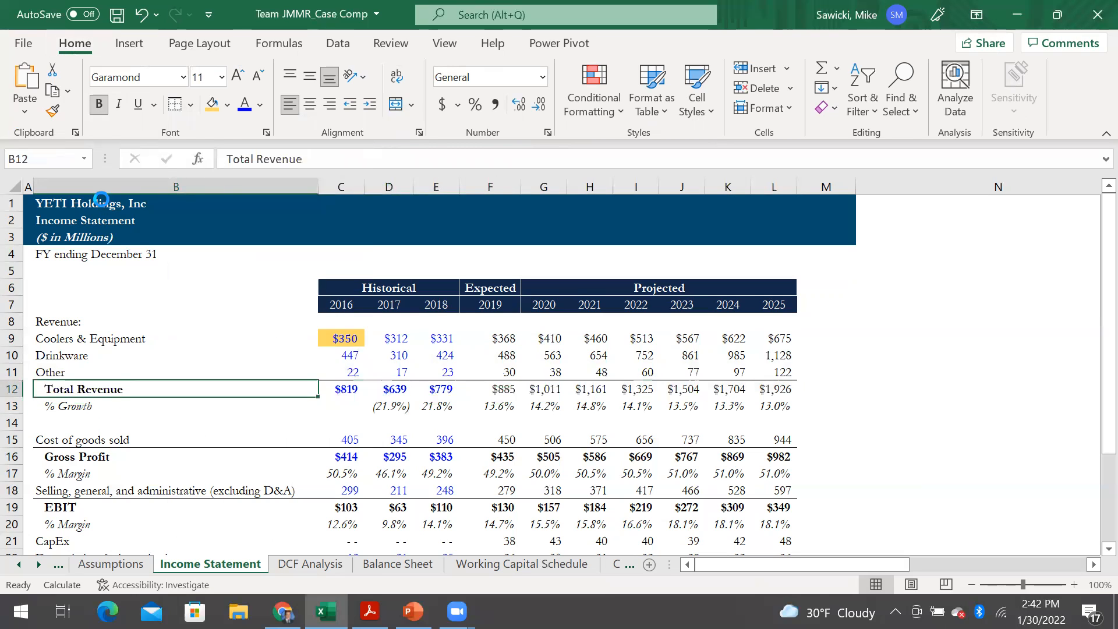
Step: Reapply the border to the Total Revenue row, B12:L12, for comparison and undo it again
{"action": "key", "text": "ctrl+shift+Right"}
{"action": "key", "text": "ctrl+y"}
{"action": "key", "text": "Down"}
{"action": "key", "text": "Up"}
{"action": "key", "text": "ctrl+shift+Right"}
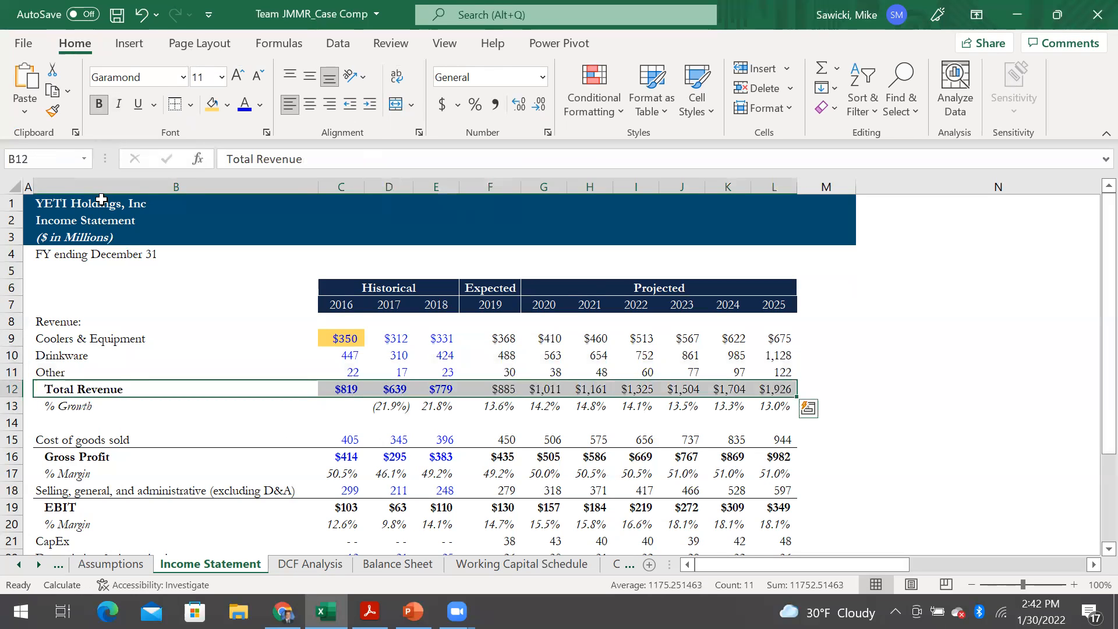
{"action": "key", "text": "Down"}
{"action": "key", "text": "ctrl+z"}
{"action": "key", "text": "Down"}
{"action": "key", "text": "Up"}
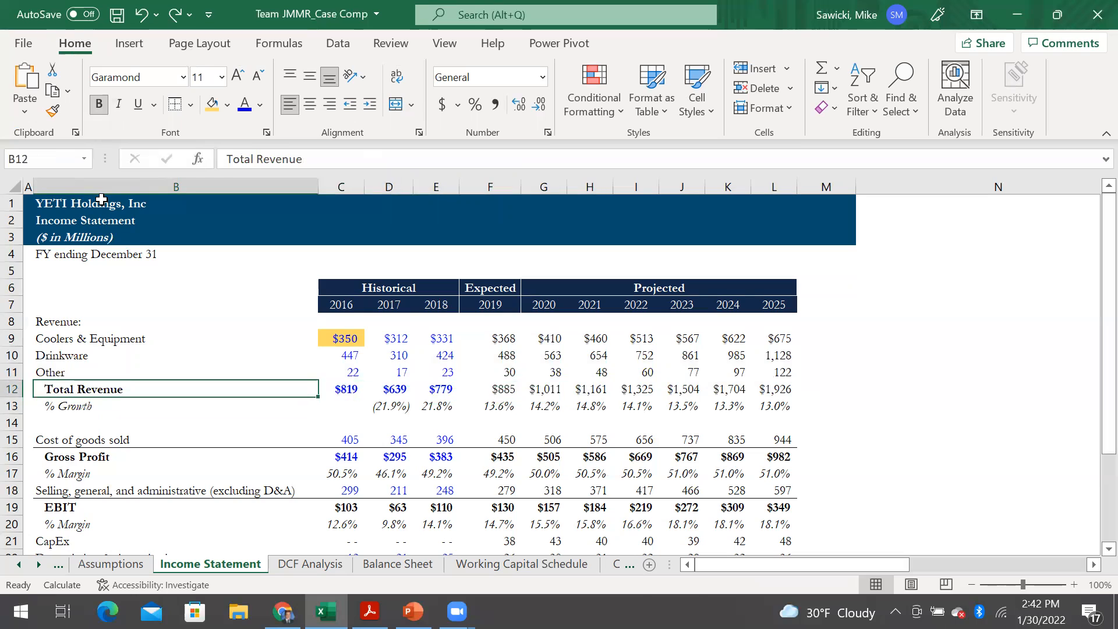
Step: Apply Outside Borders to the Total Revenue row, B12:L12
{"action": "key", "text": "ctrl+shift+Right"}
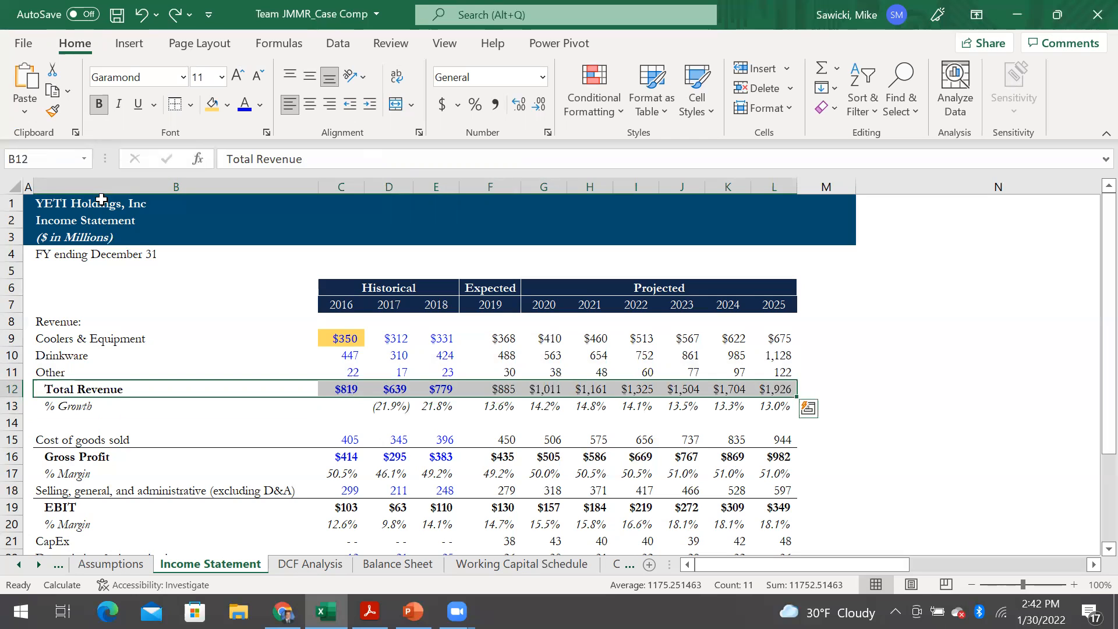
{"action": "key", "text": "alt+h"}
{"action": "key", "text": "b"}
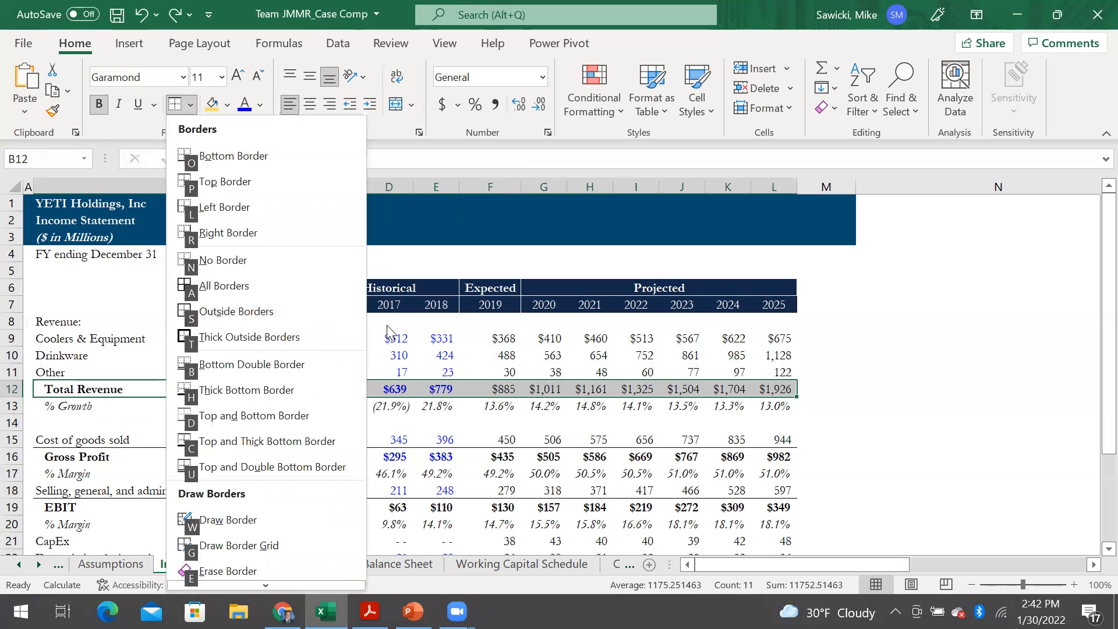
{"action": "key", "text": "p"}
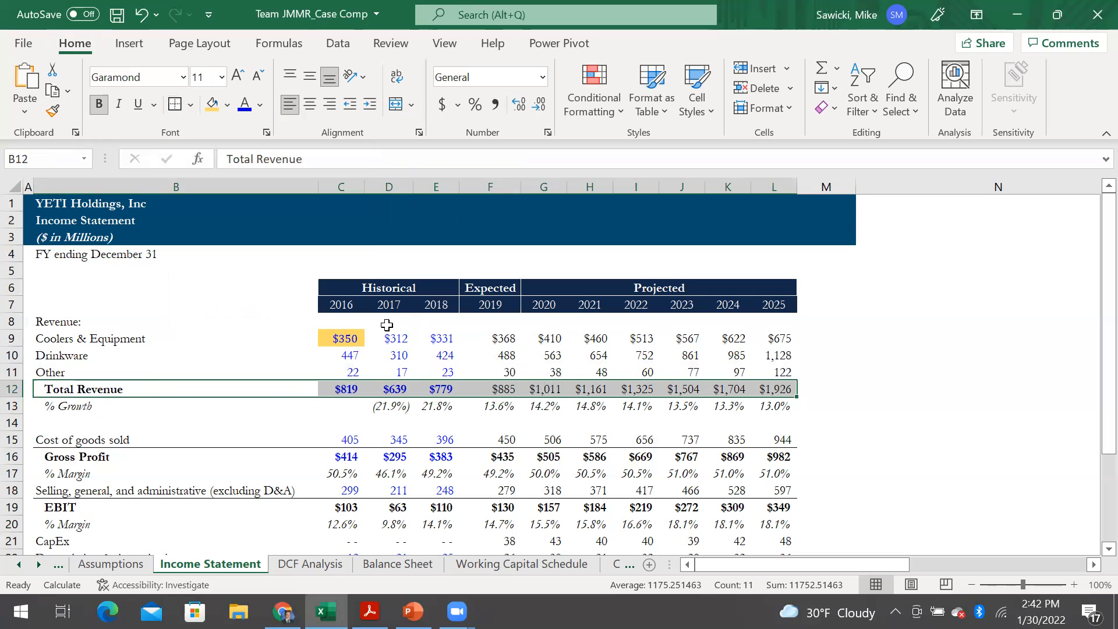
{"action": "key", "text": "Down"}
{"action": "key", "text": "Down"}
{"action": "key", "text": "Down"}
{"action": "key", "text": "Up"}
{"action": "key", "text": "Up"}
{"action": "key", "text": "Up"}
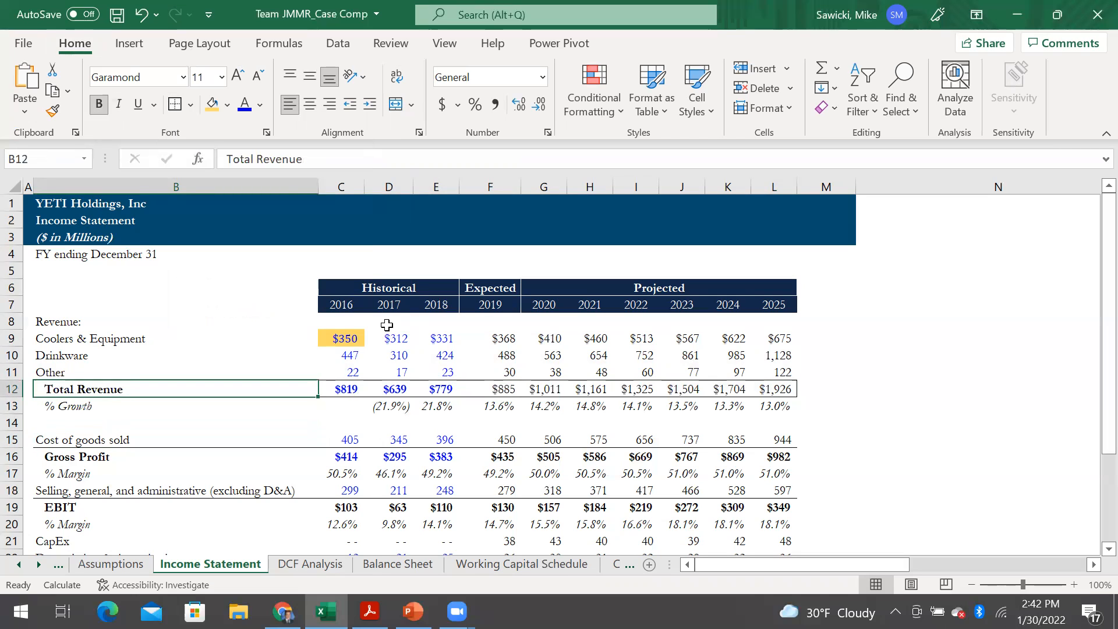
{"action": "key", "text": "ctrl+shift+Right"}
{"action": "key", "text": "Down"}
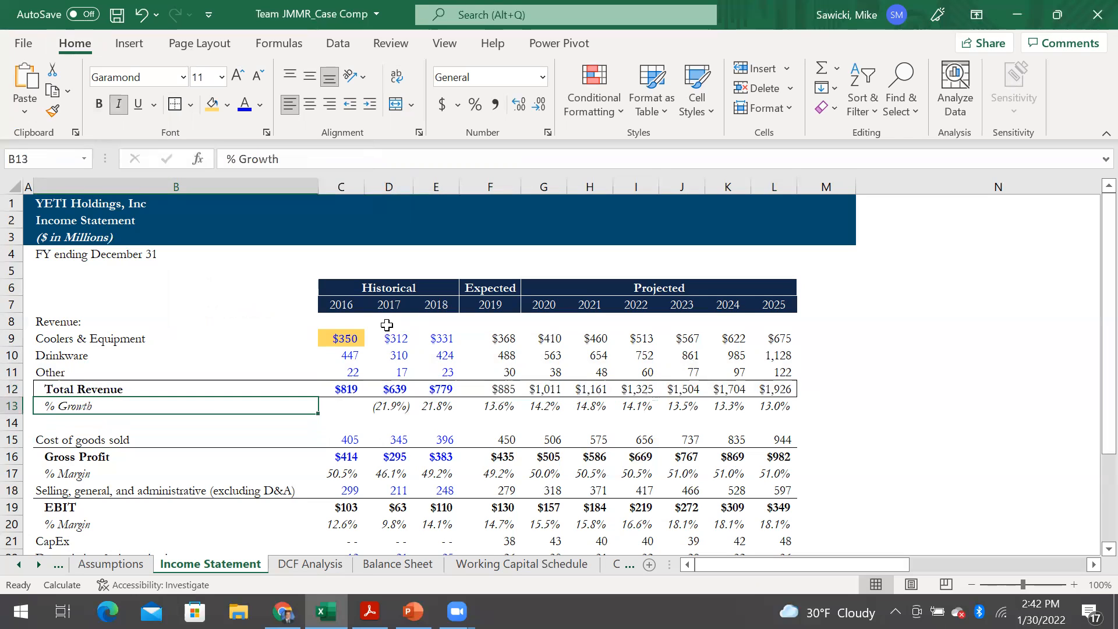
{"action": "key", "text": "Up"}
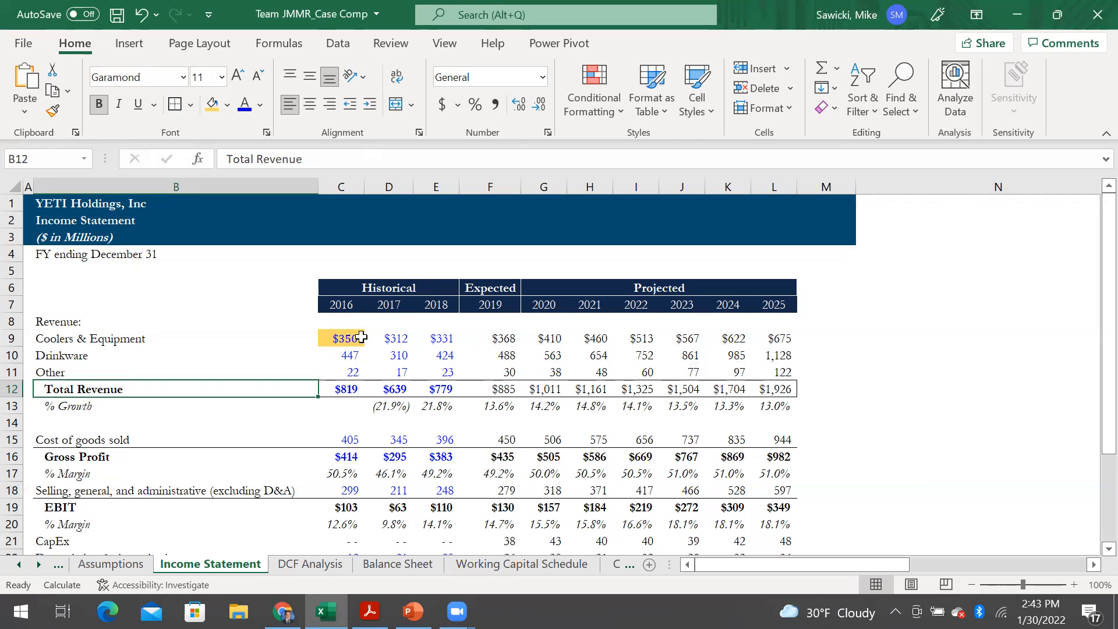
Step: Examine the Total Revenue row and the outline around it, B12:L12
{"action": "key", "text": "Right"}
{"action": "key", "text": "Right"}
{"action": "key", "text": "Right"}
{"action": "key", "text": "Right"}
{"action": "key", "text": "Right"}
{"action": "key", "text": "Right"}
{"action": "key", "text": "Right"}
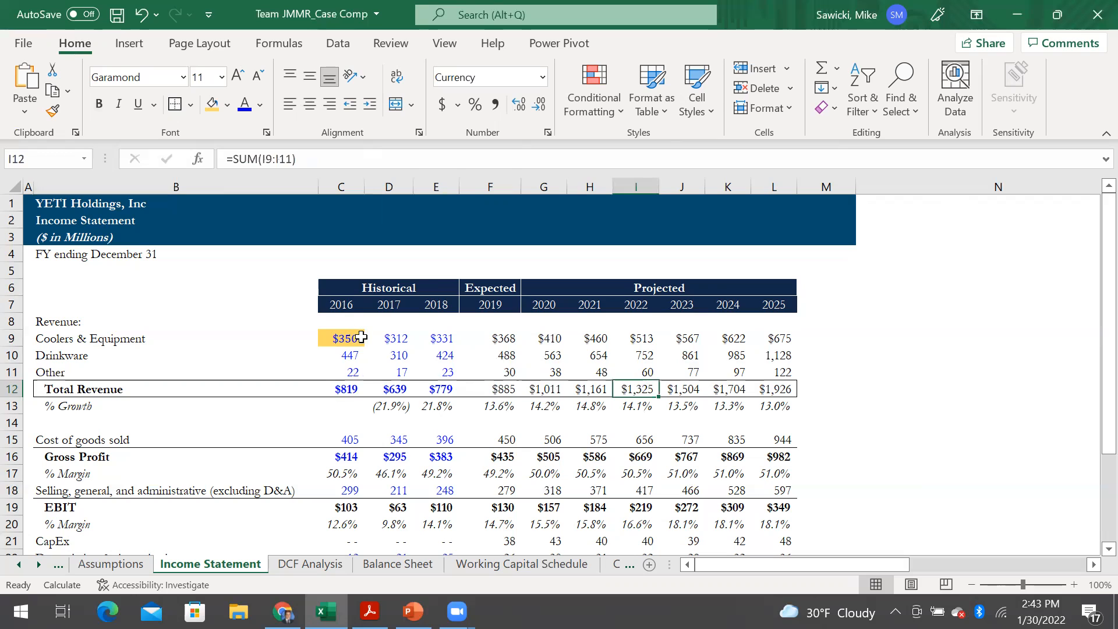
{"action": "key", "text": "Left"}
{"action": "key", "text": "Left"}
{"action": "key", "text": "Left"}
{"action": "key", "text": "Left"}
{"action": "key", "text": "Left"}
{"action": "key", "text": "Left"}
{"action": "key", "text": "Left"}
{"action": "key", "text": "Left"}
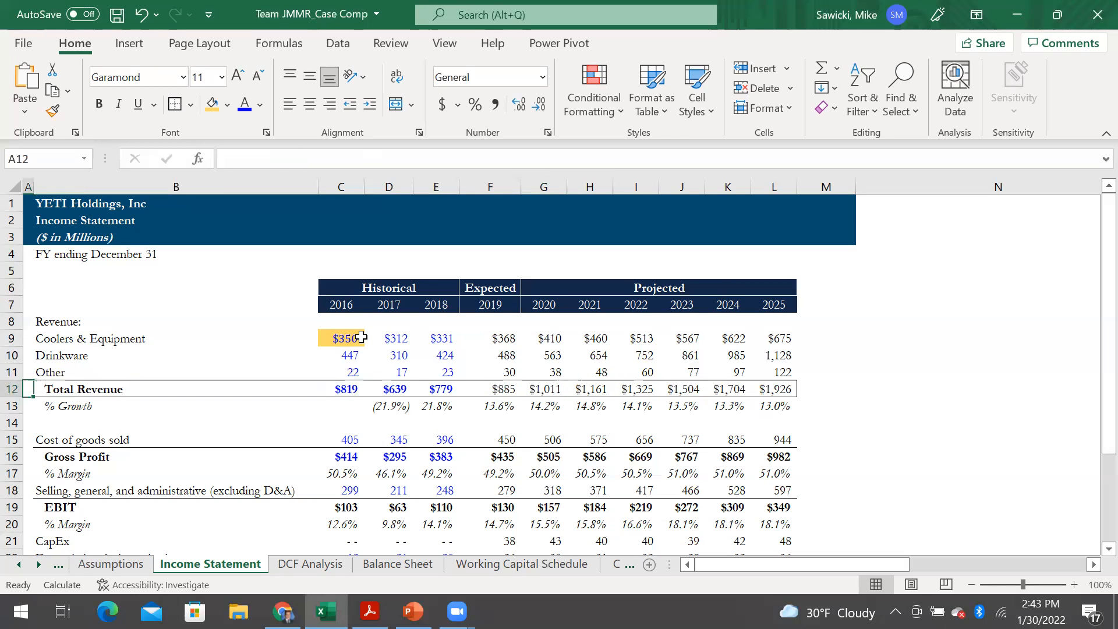
Step: Set the width of column A to 3, undoing and redoing the change to compare both widths
{"action": "key", "text": "Up"}
{"action": "key", "text": "Up"}
{"action": "key", "text": "Up"}
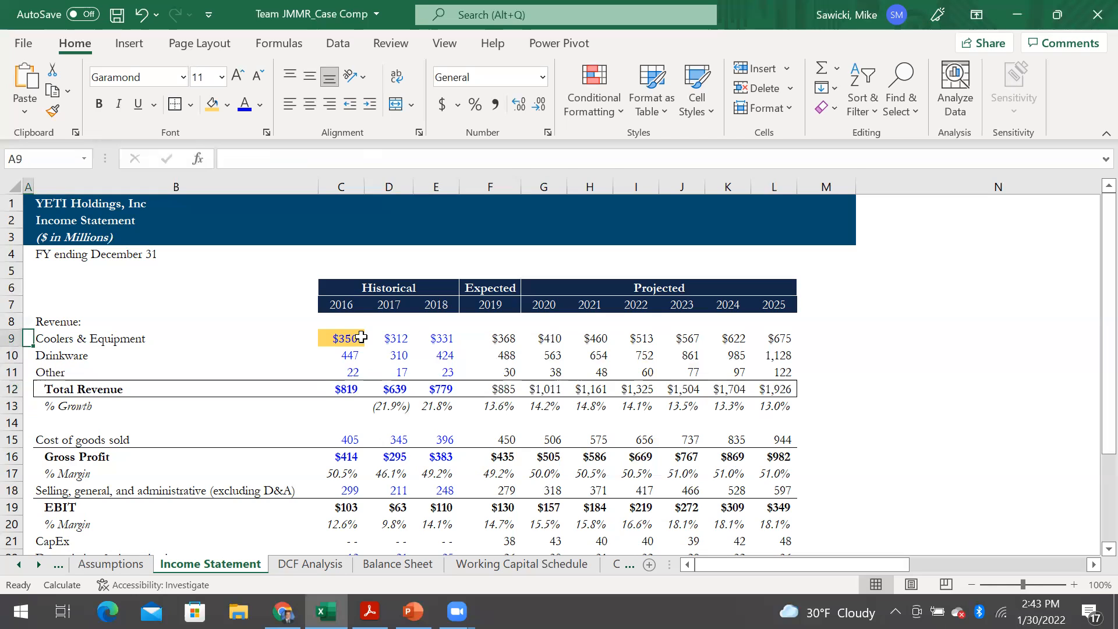
{"action": "key", "text": "alt"}
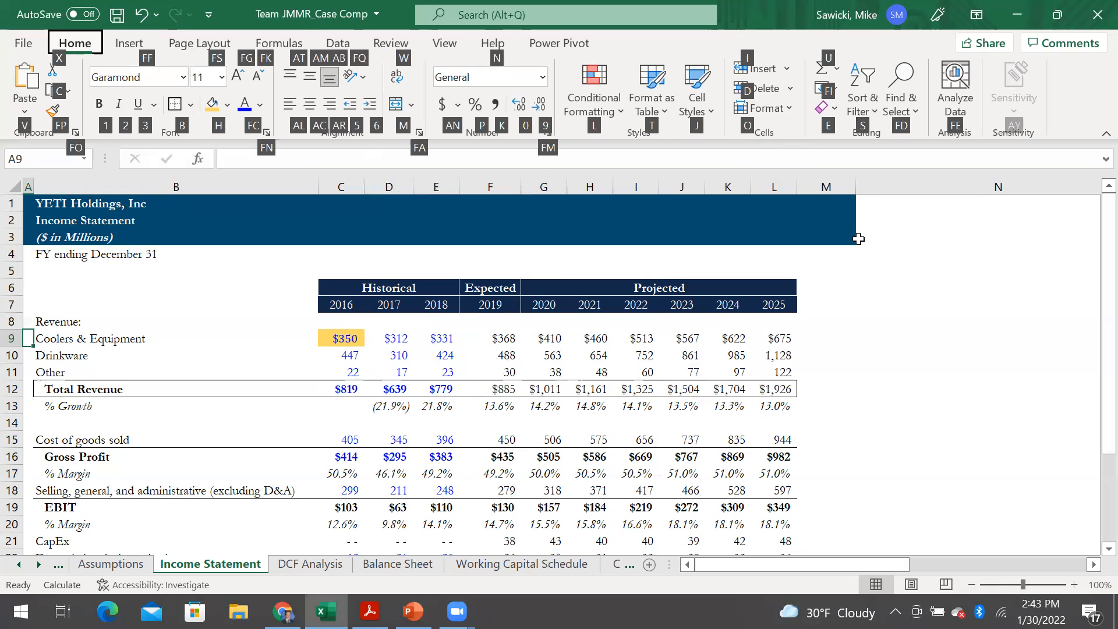
{"action": "key", "text": "o"}
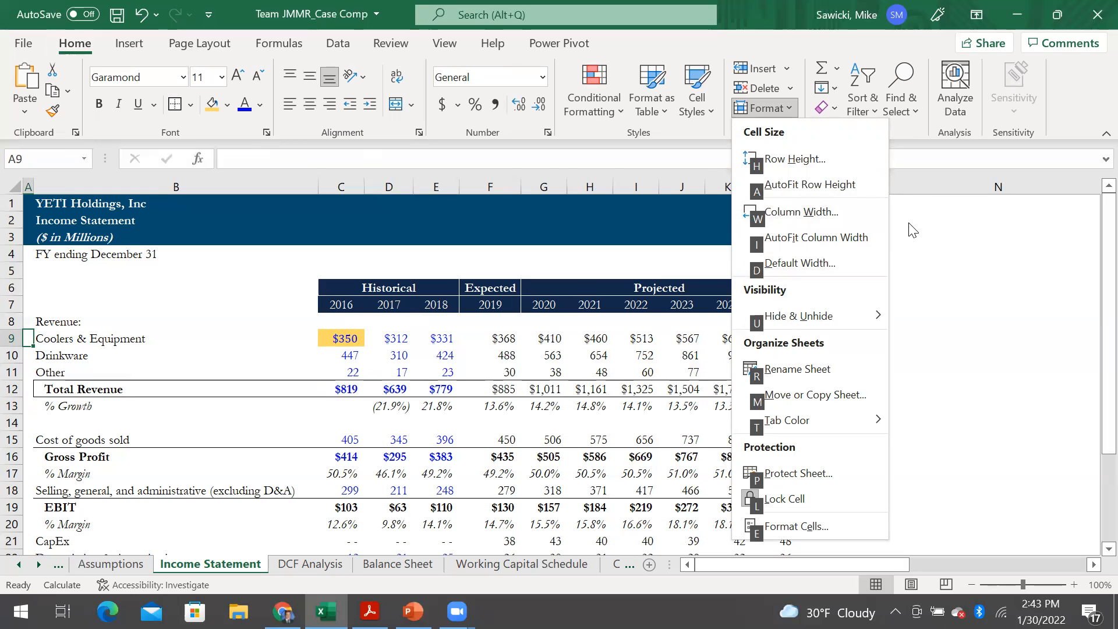
{"action": "key", "text": "w"}
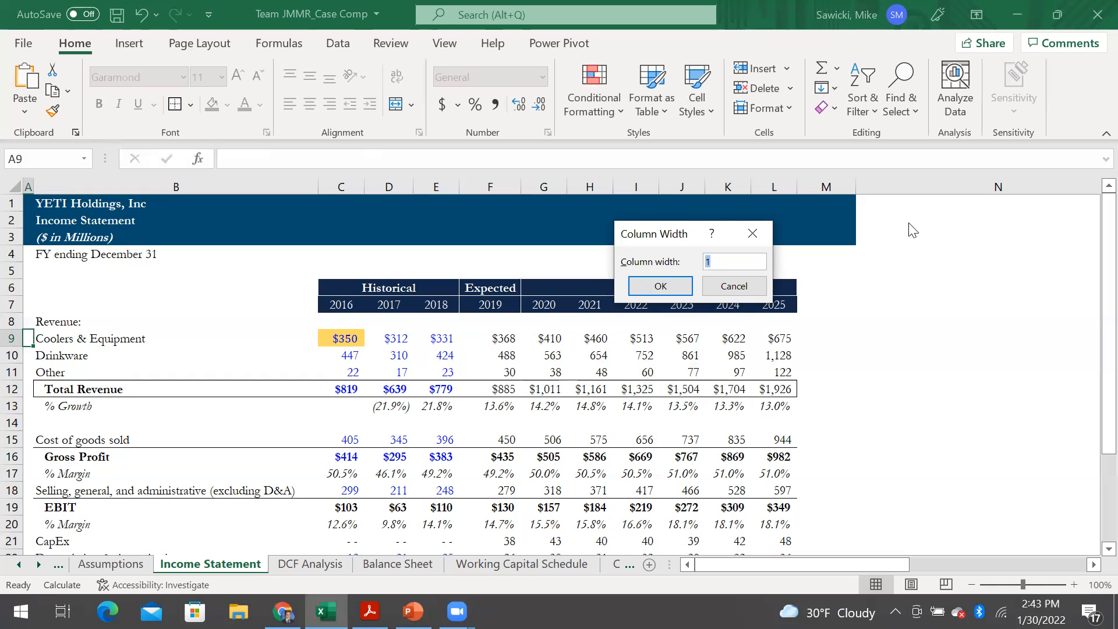
{"action": "type", "text": "3"}
{"action": "key", "text": "Return"}
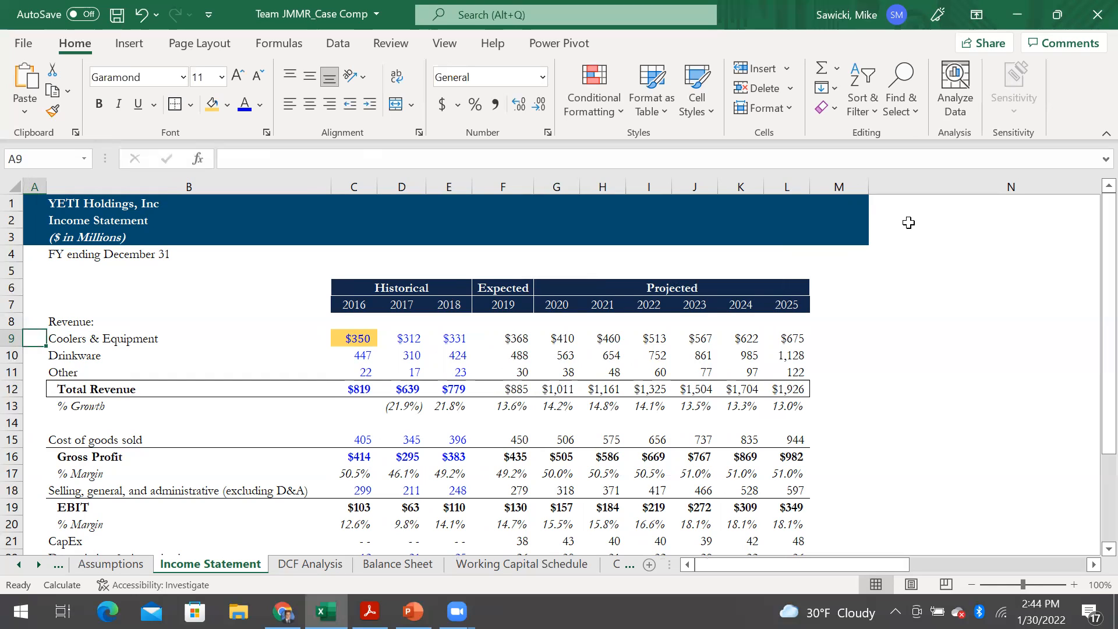
{"action": "key", "text": "ctrl+z"}
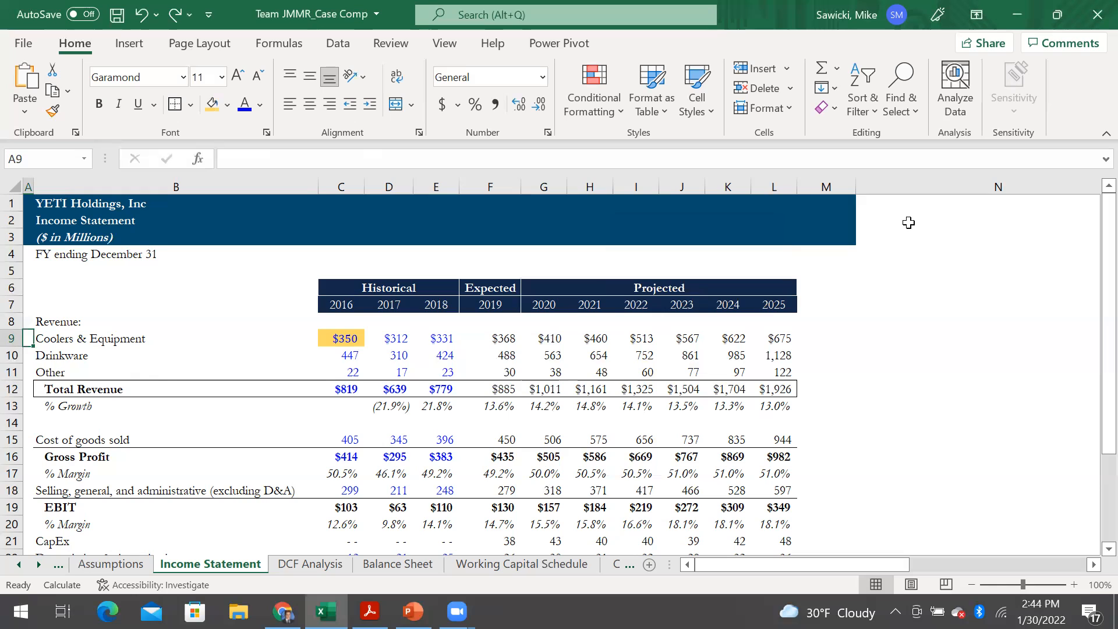
{"action": "key", "text": "ctrl+y"}
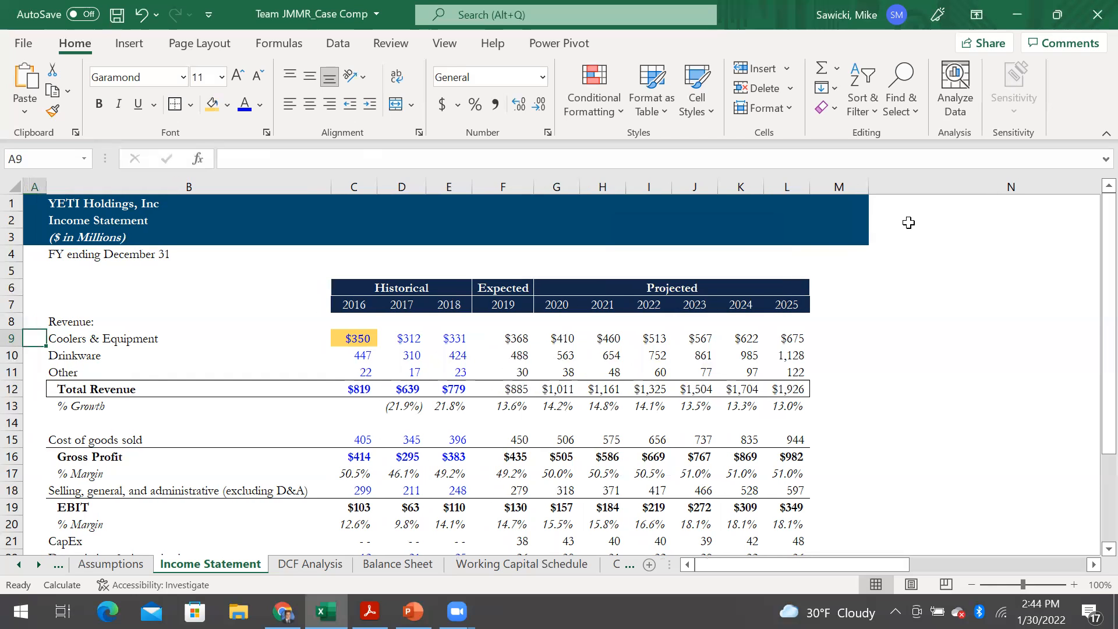
Step: Try a width of 10 for column A
{"action": "key", "text": "alt+h"}
{"action": "key", "text": "o"}
{"action": "key", "text": "w"}
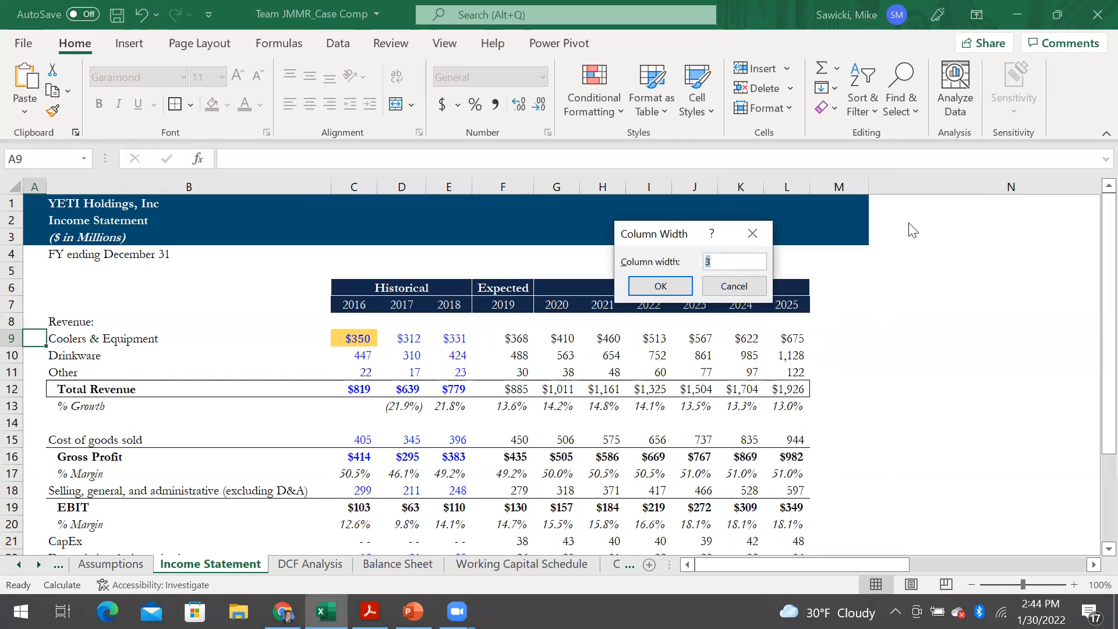
{"action": "type", "text": "10"}
{"action": "key", "text": "Return"}
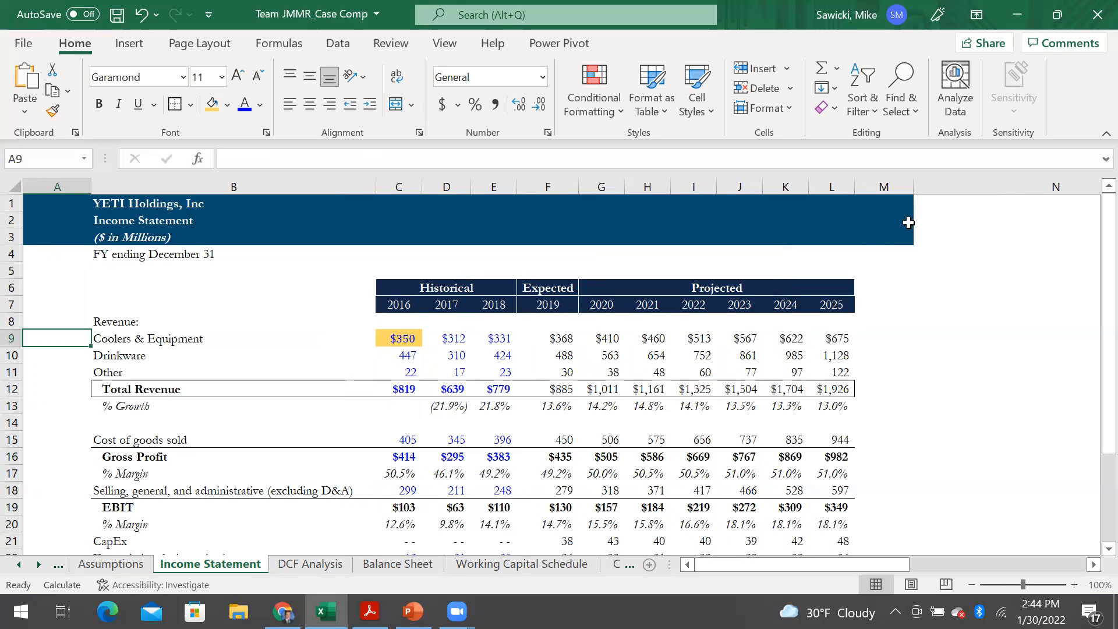
Step: Set the width of column A back to 3
{"action": "key", "text": "alt+h"}
{"action": "type", "text": "ow3"}
{"action": "key", "text": "Return"}
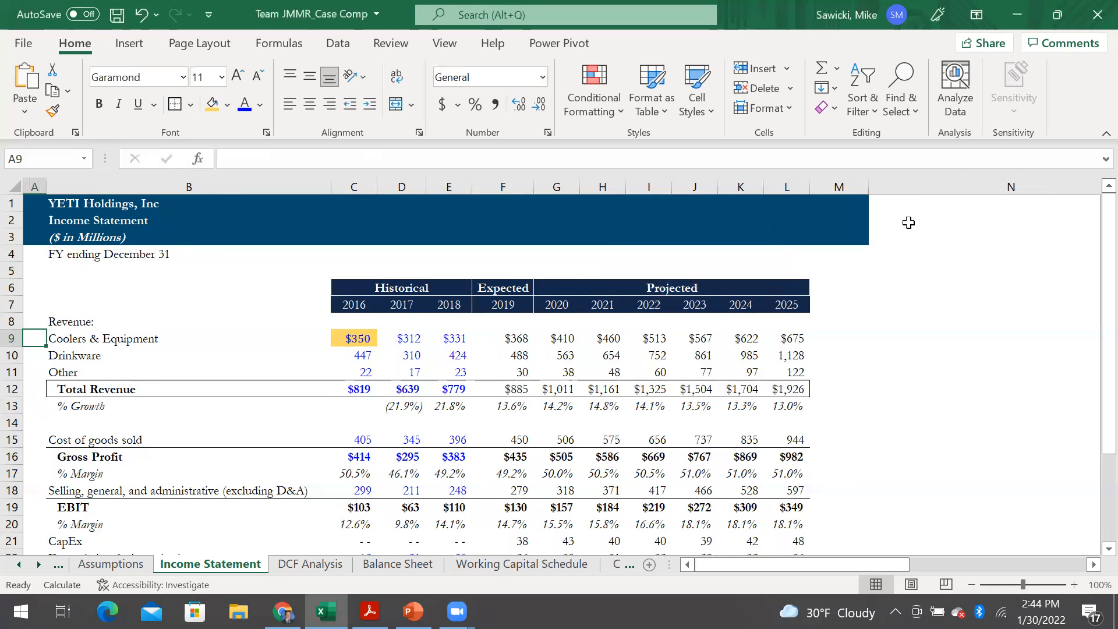
Step: AutoFit the width of column B to the Coolers & Equipment label in B9
{"action": "key", "text": "Right"}
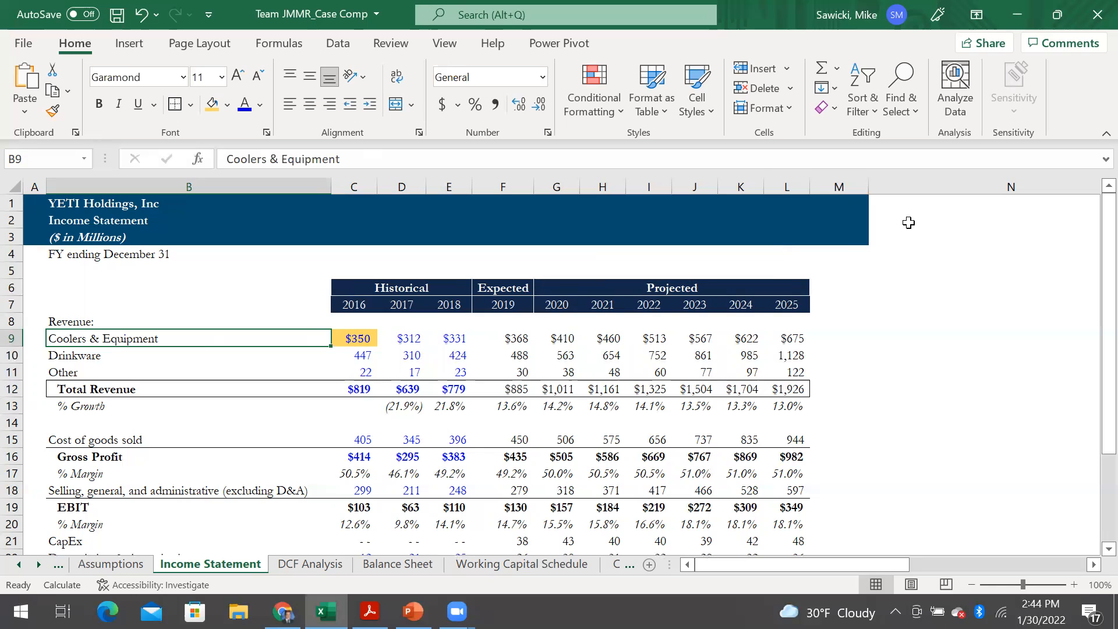
{"action": "key", "text": "alt"}
{"action": "key", "text": "h"}
{"action": "key", "text": "o"}
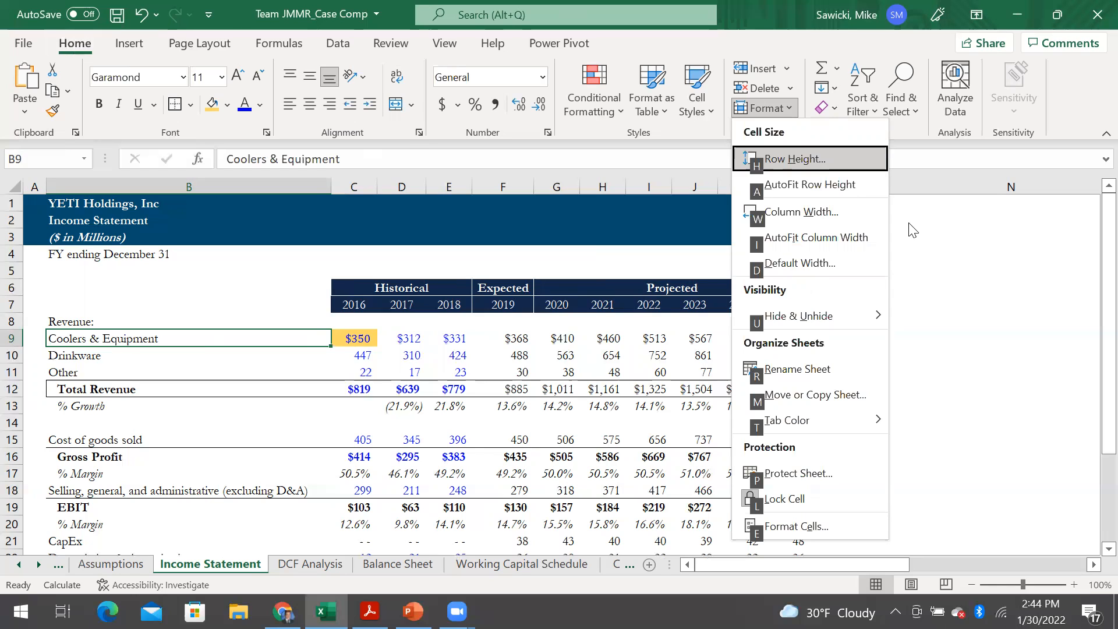
{"action": "key", "text": "i"}
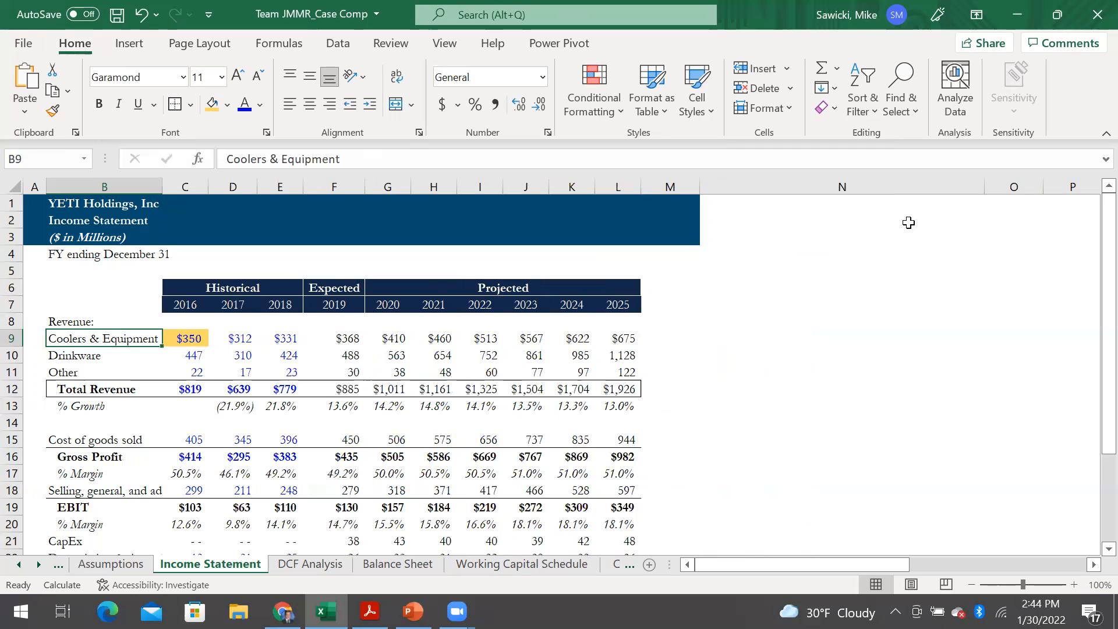
Step: Check the full text of the selling, general and administrative label in B18, leaving the cell unedited
{"action": "key", "text": "Down"}
{"action": "key", "text": "Down"}
{"action": "key", "text": "Down"}
{"action": "key", "text": "Down"}
{"action": "key", "text": "Down"}
{"action": "key", "text": "Down"}
{"action": "key", "text": "Down"}
{"action": "key", "text": "Down"}
{"action": "key", "text": "Down"}
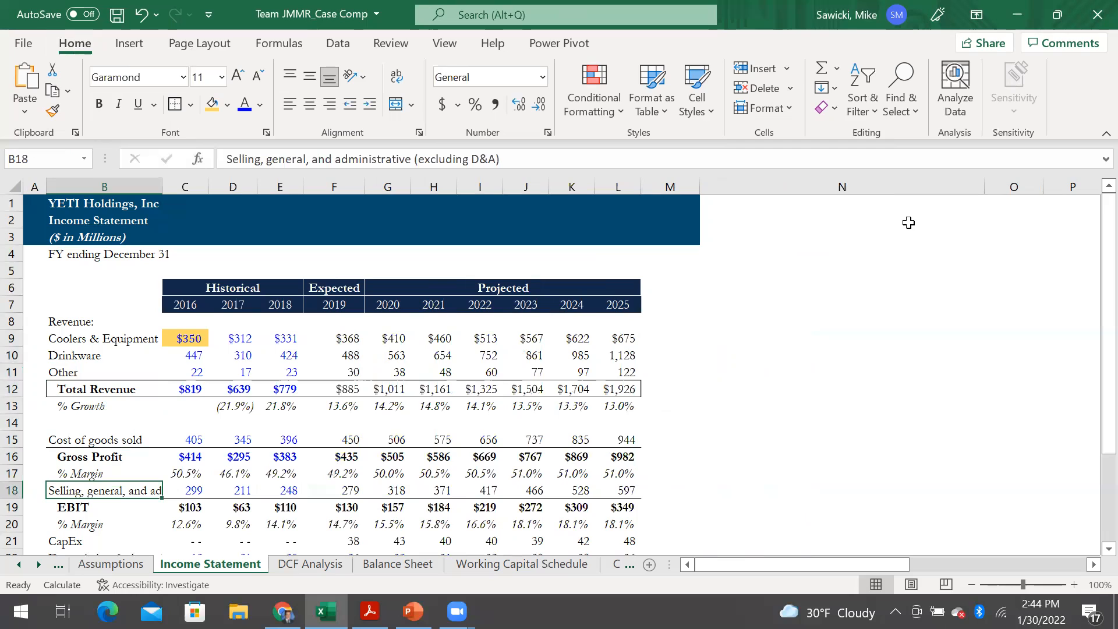
{"action": "key", "text": "F2"}
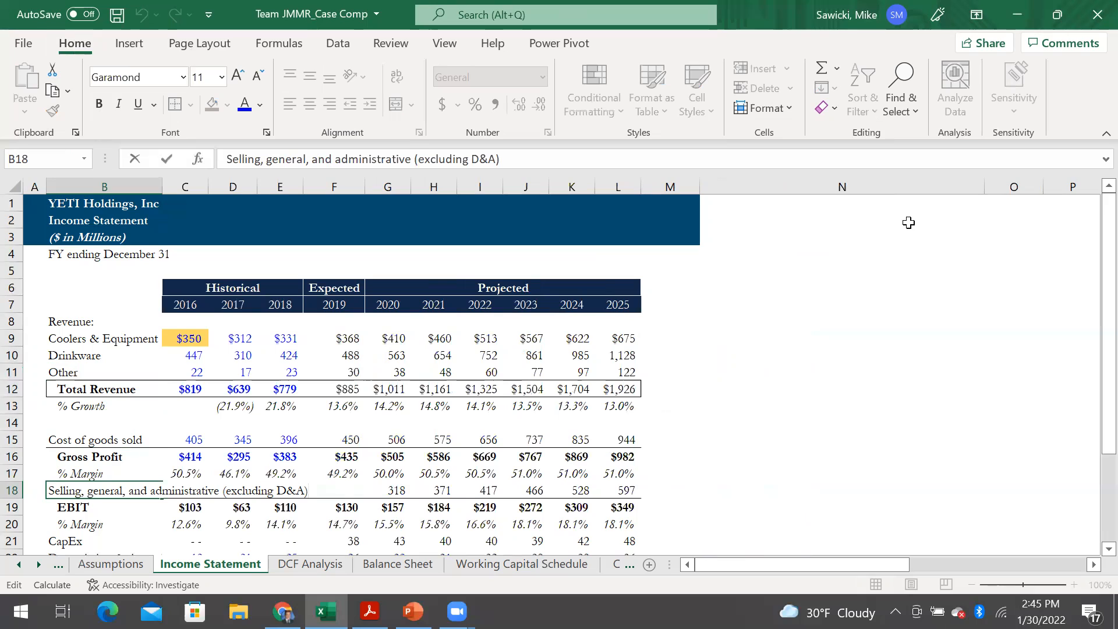
{"action": "key", "text": "Escape"}
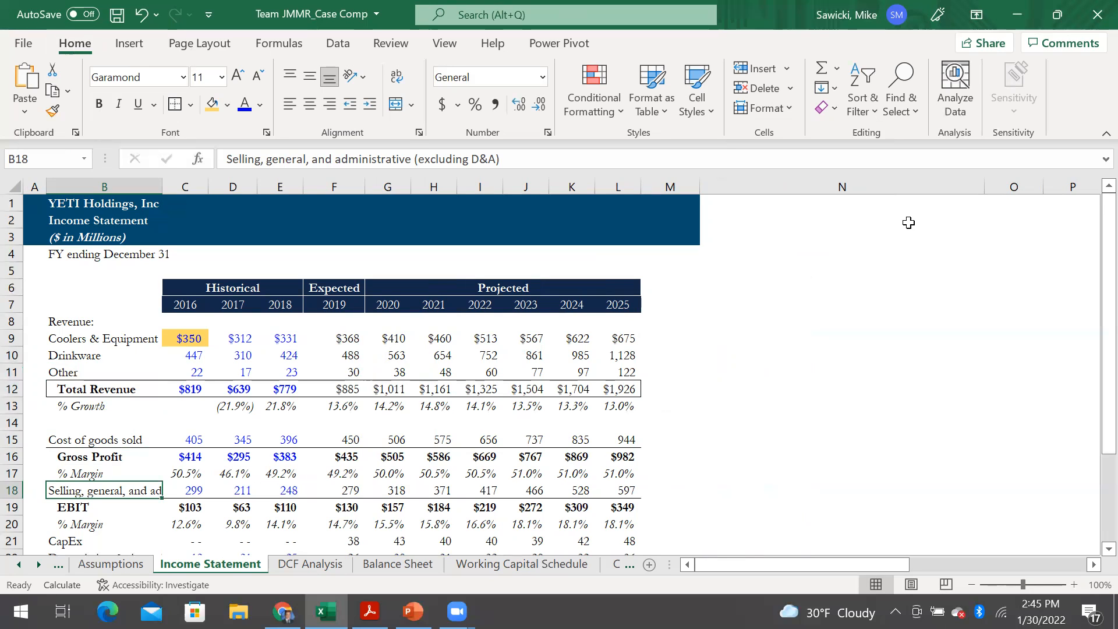
Step: AutoFit the whole of column B so its width suits the longest label
{"action": "key", "text": "Up"}
{"action": "key", "text": "Up"}
{"action": "key", "text": "Up"}
{"action": "key", "text": "Up"}
{"action": "key", "text": "Up"}
{"action": "key", "text": "Up"}
{"action": "key", "text": "Up"}
{"action": "key", "text": "Up"}
{"action": "key", "text": "Up"}
{"action": "key", "text": "Up"}
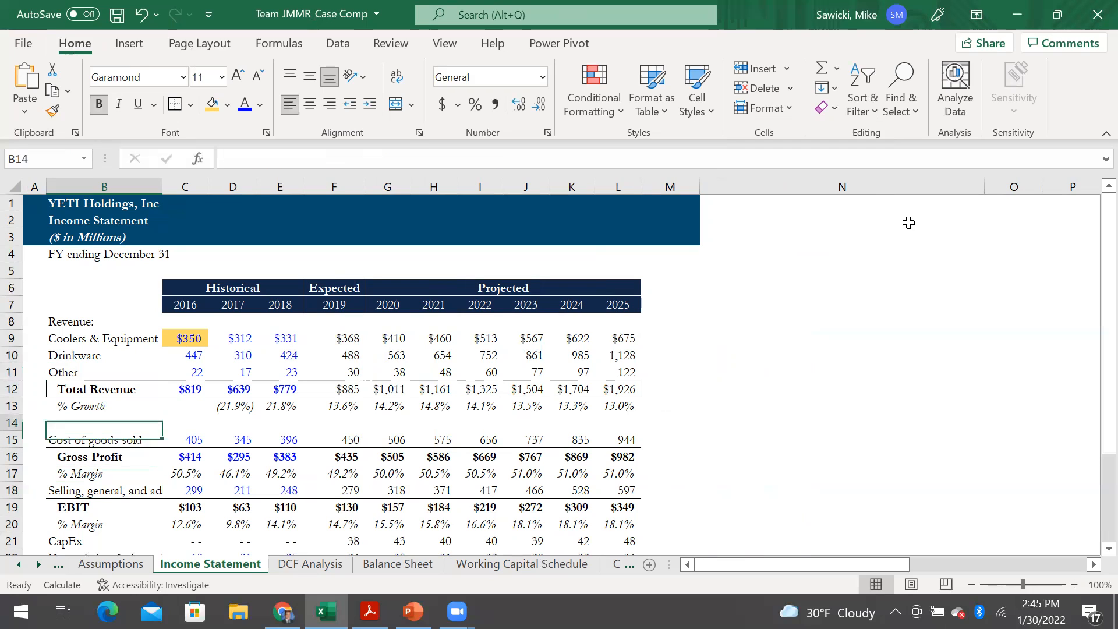
{"action": "key", "text": "Down"}
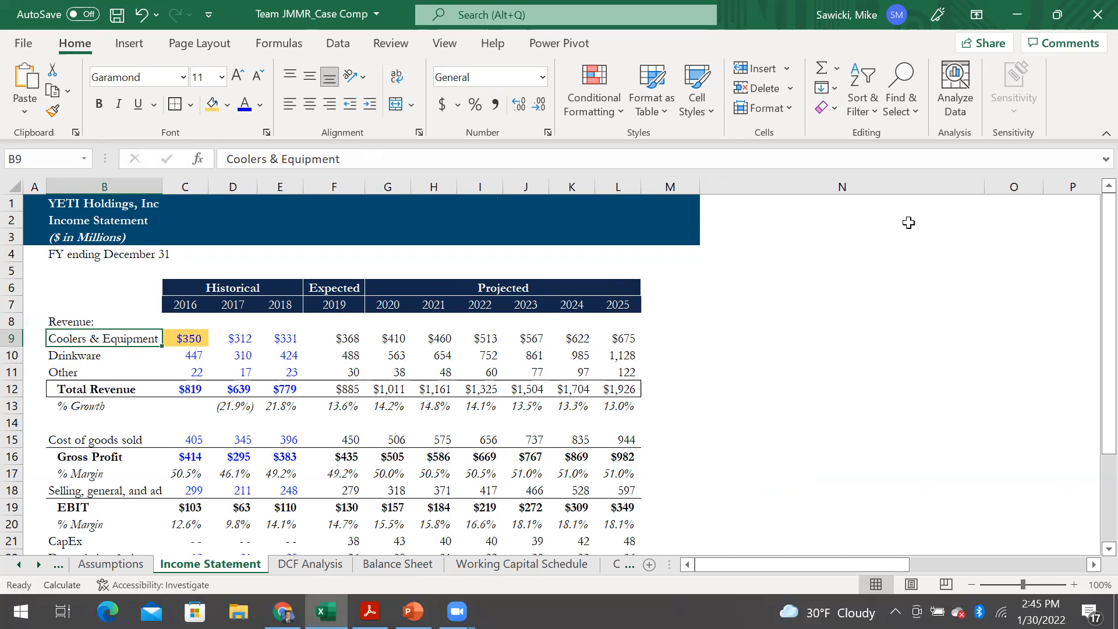
{"action": "key", "text": "ctrl+space"}
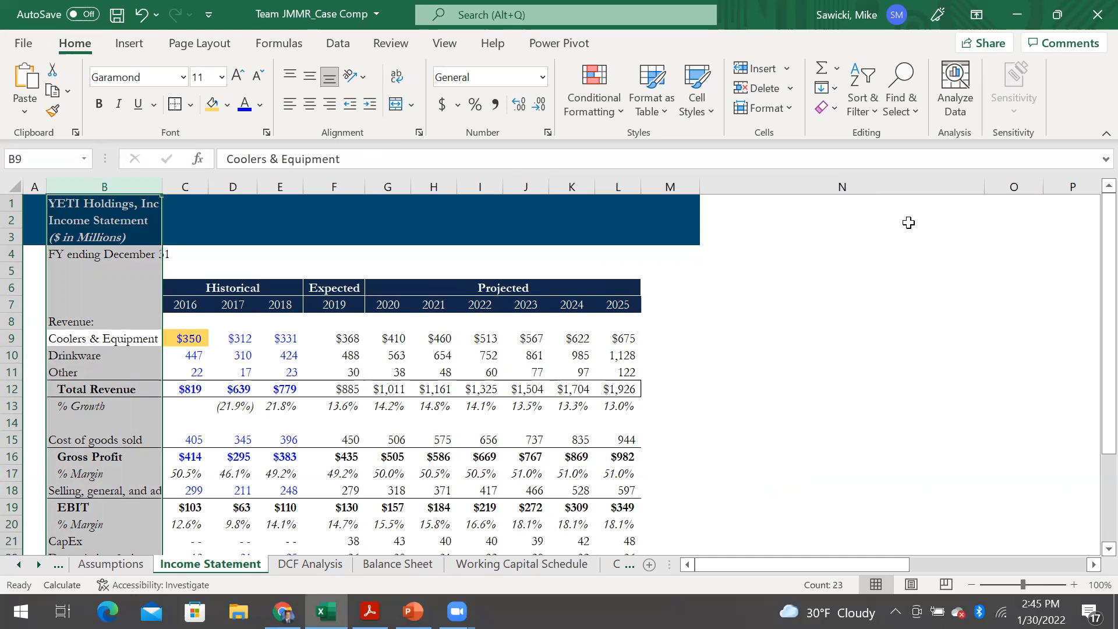
{"action": "key", "text": "alt"}
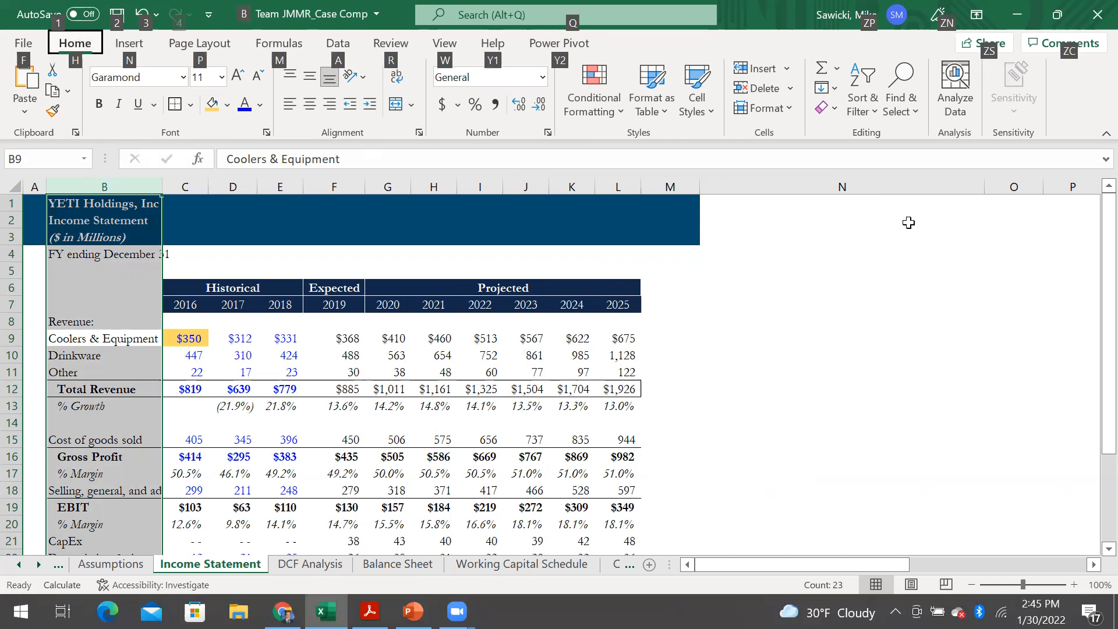
{"action": "key", "text": "h"}
{"action": "key", "text": "o"}
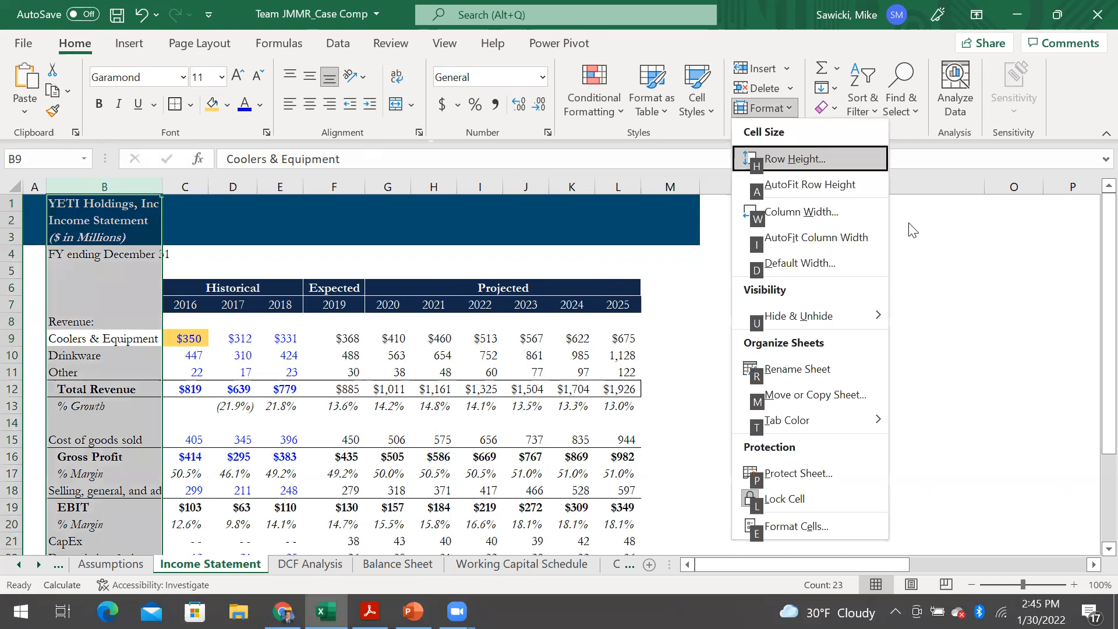
{"action": "key", "text": "i"}
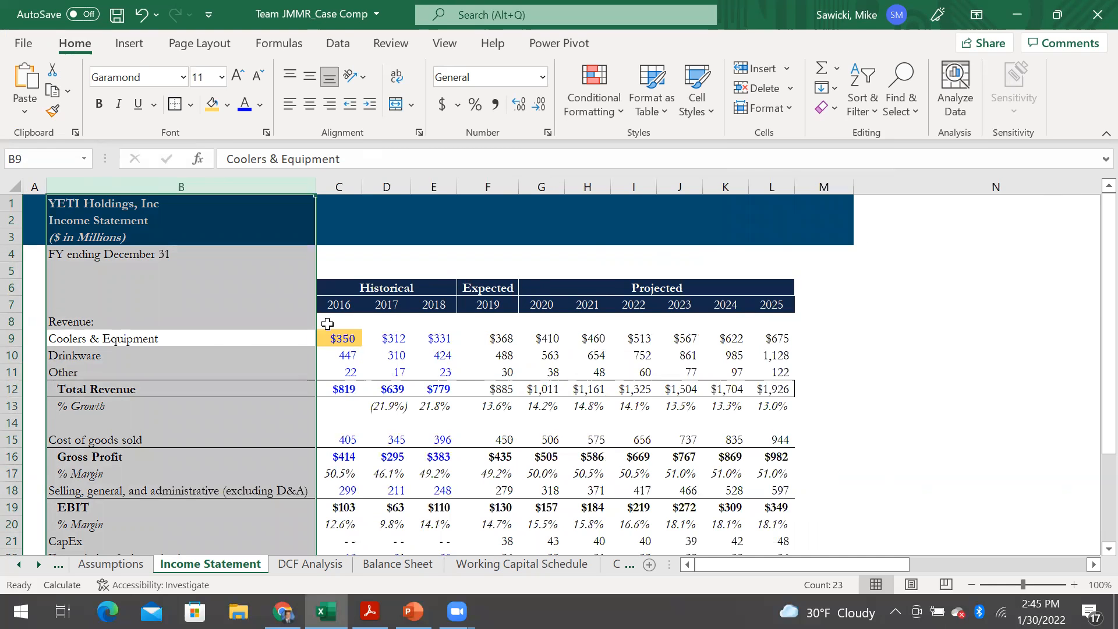
Step: Review the row labels in column B from the sheet title down to Adjusted Net Income
{"action": "scroll", "coordinate": [312, 319], "scroll_direction": "down", "scroll_amount": 4}
{"action": "scroll", "coordinate": [313, 305], "scroll_direction": "down", "scroll_amount": 1}
{"action": "scroll", "coordinate": [313, 305], "scroll_direction": "up", "scroll_amount": 2}
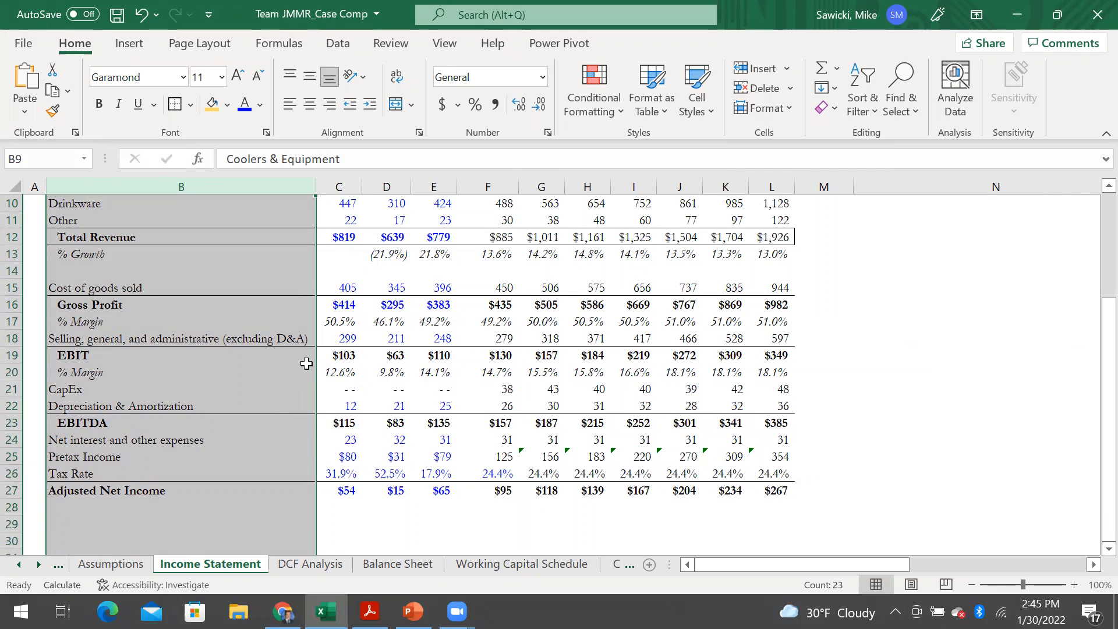
{"action": "scroll", "coordinate": [306, 325], "scroll_direction": "up", "scroll_amount": 3}
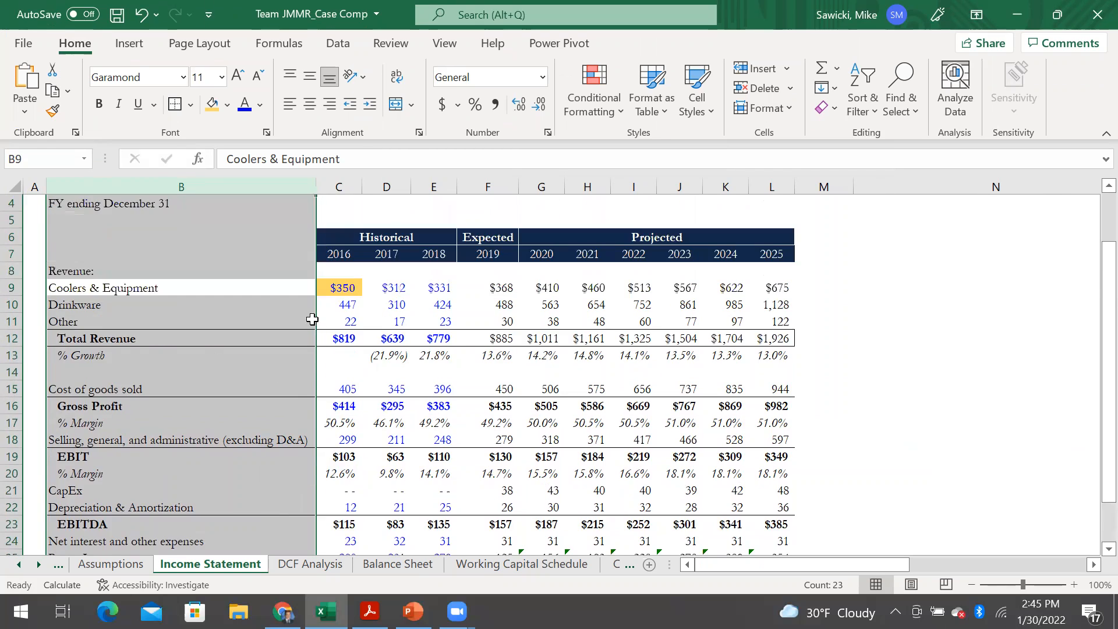
{"action": "scroll", "coordinate": [307, 325], "scroll_direction": "down", "scroll_amount": 3}
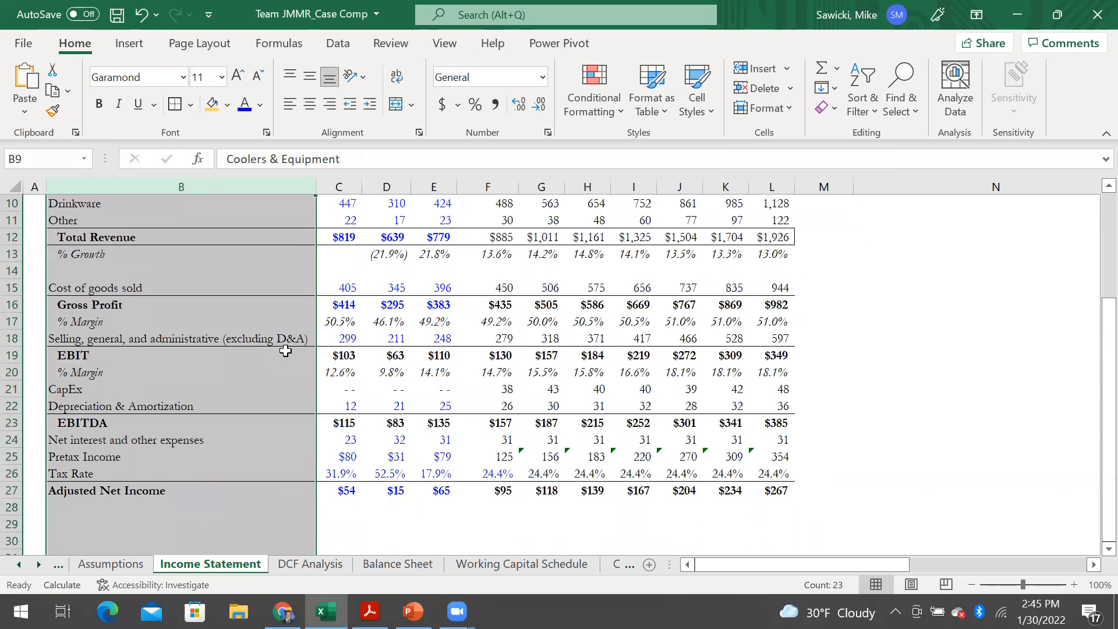
{"action": "scroll", "coordinate": [234, 343], "scroll_direction": "up", "scroll_amount": 3}
{"action": "scroll", "coordinate": [208, 357], "scroll_direction": "down", "scroll_amount": 2}
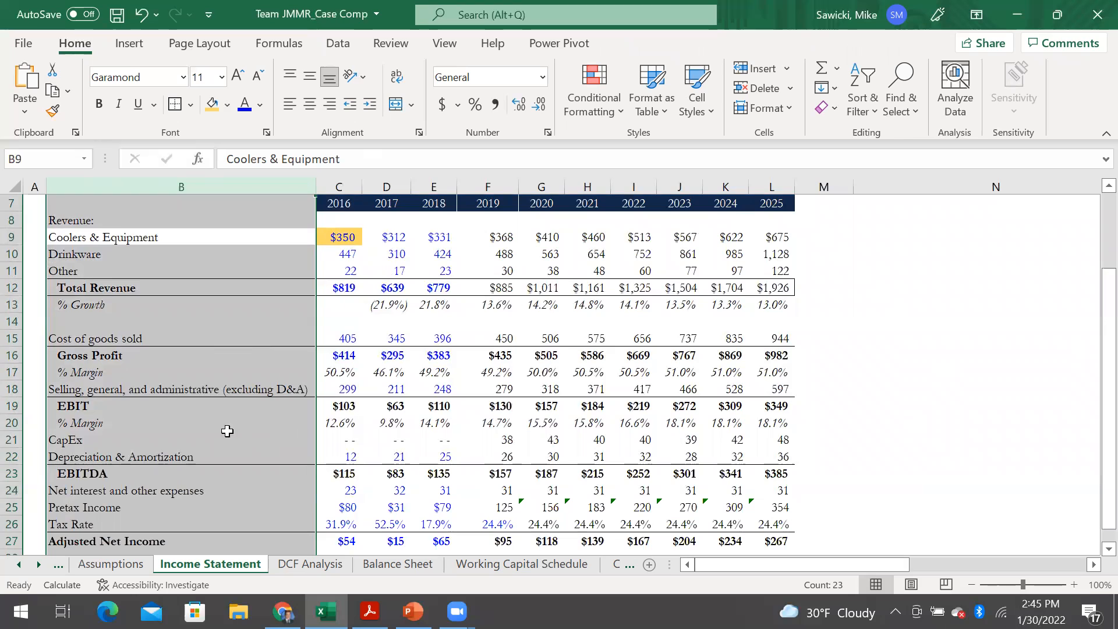
{"action": "scroll", "coordinate": [231, 395], "scroll_direction": "up", "scroll_amount": 2}
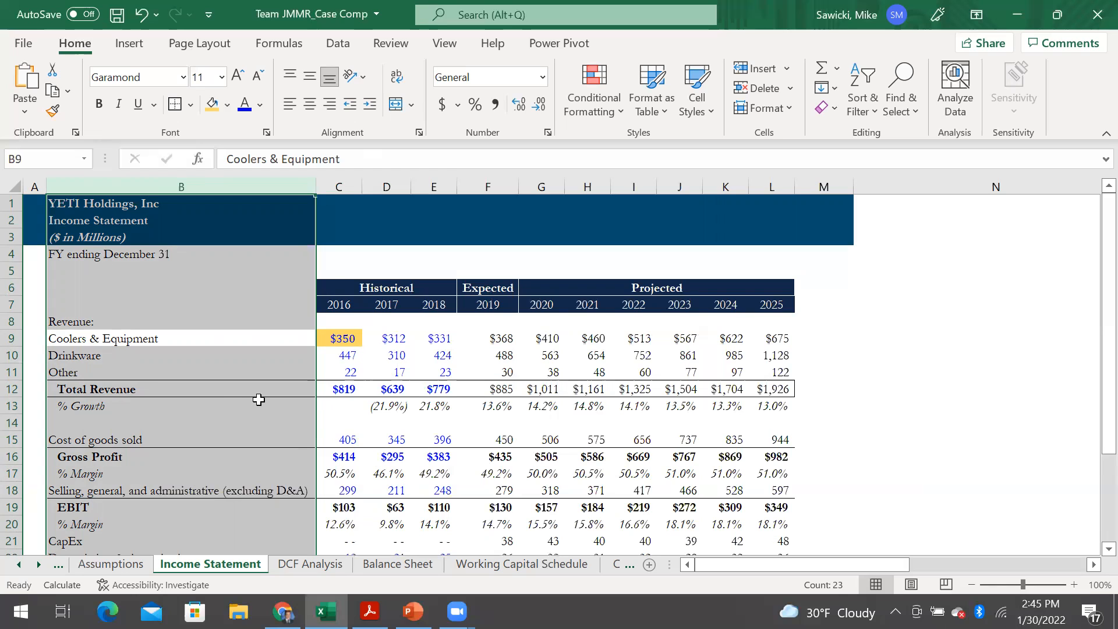
Step: Check the row height setting of the Coolers & Equipment row without changing it
{"action": "left_click", "coordinate": [344, 354]}
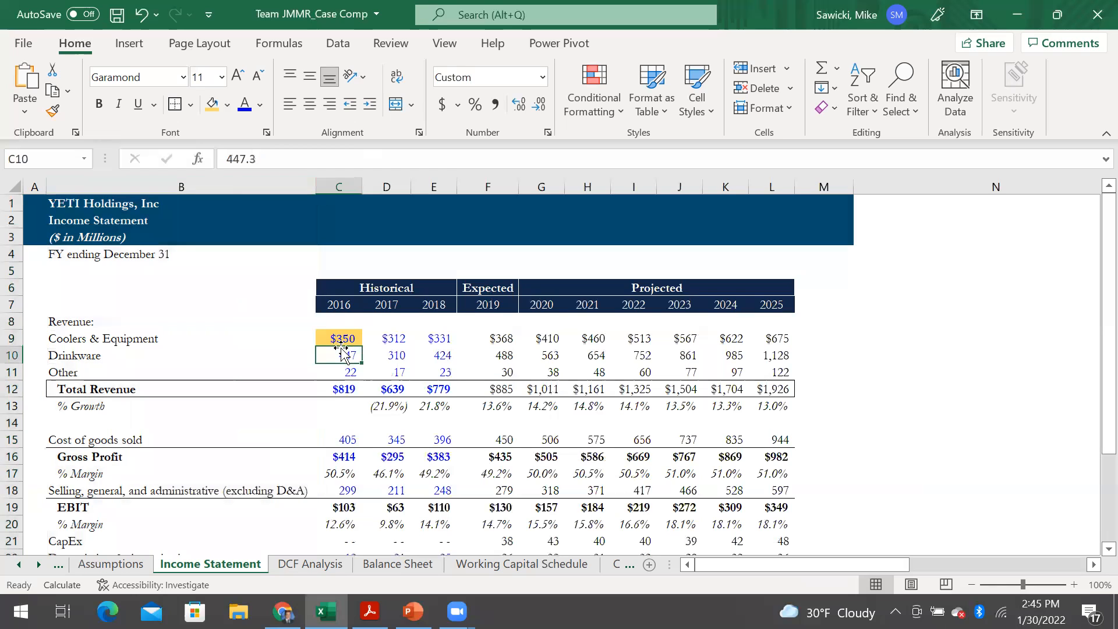
{"action": "key", "text": "Left"}
{"action": "key", "text": "Up"}
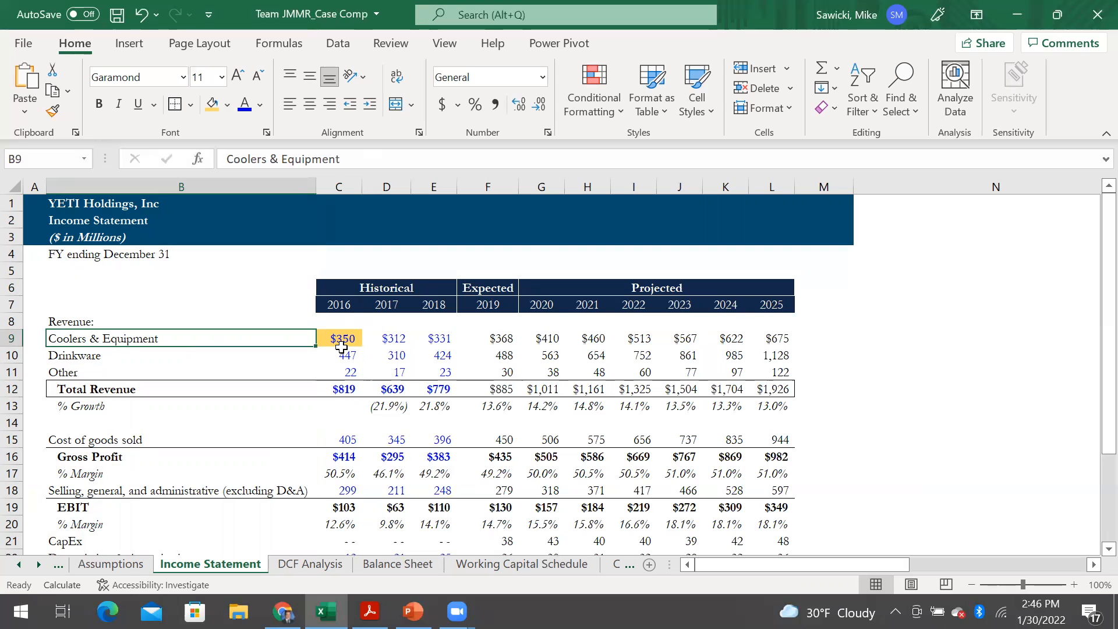
{"action": "key", "text": "alt"}
{"action": "key", "text": "h"}
{"action": "key", "text": "o"}
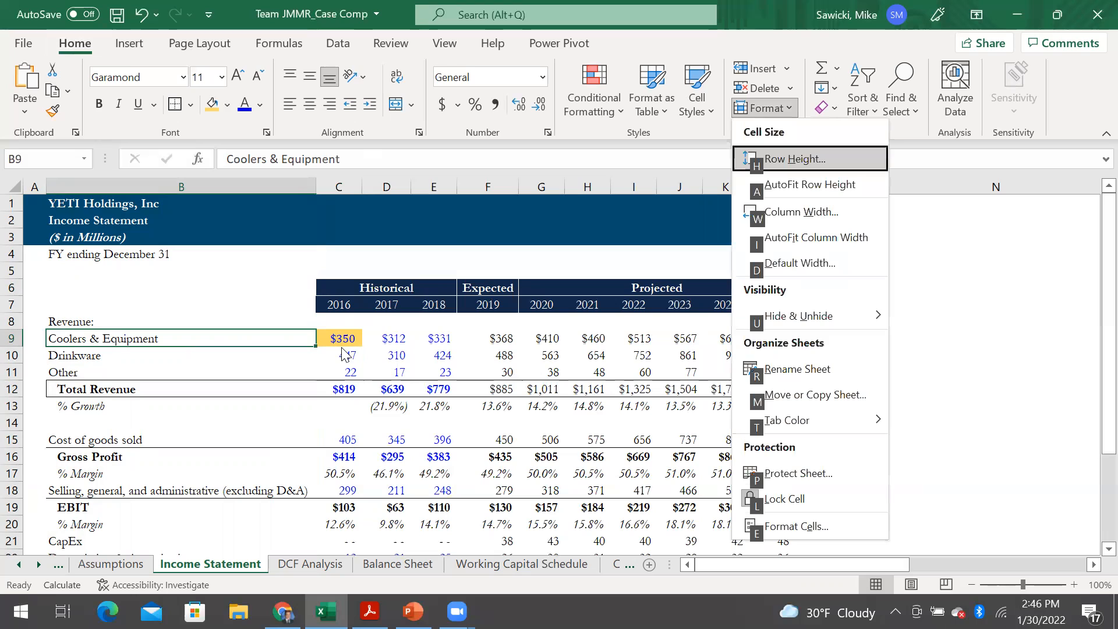
{"action": "key", "text": "h"}
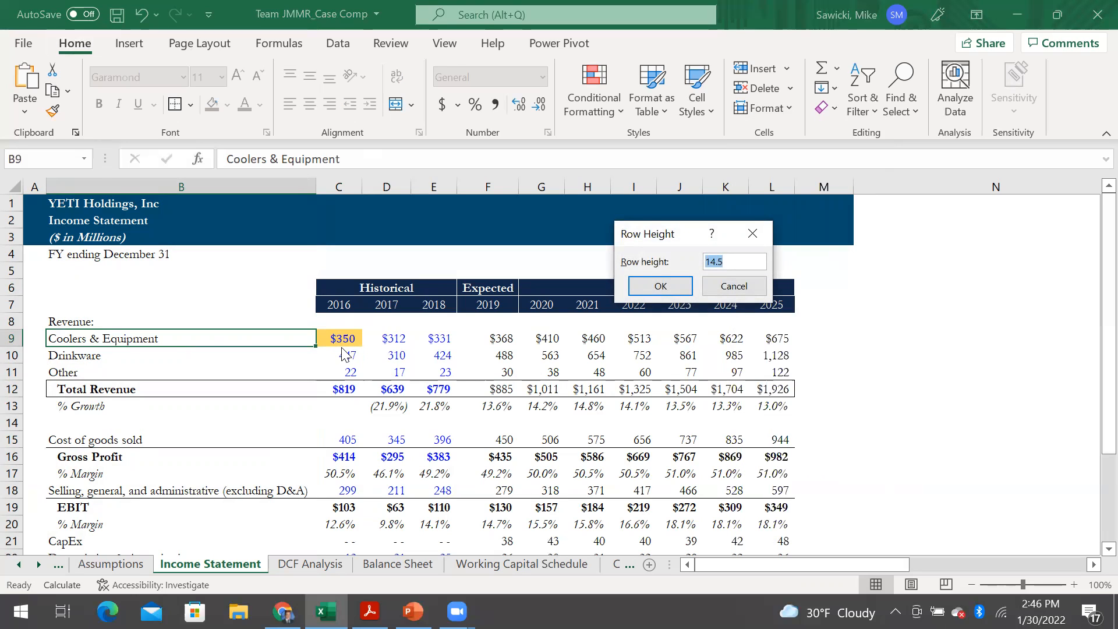
{"action": "key", "text": "Escape"}
{"action": "key", "text": "alt"}
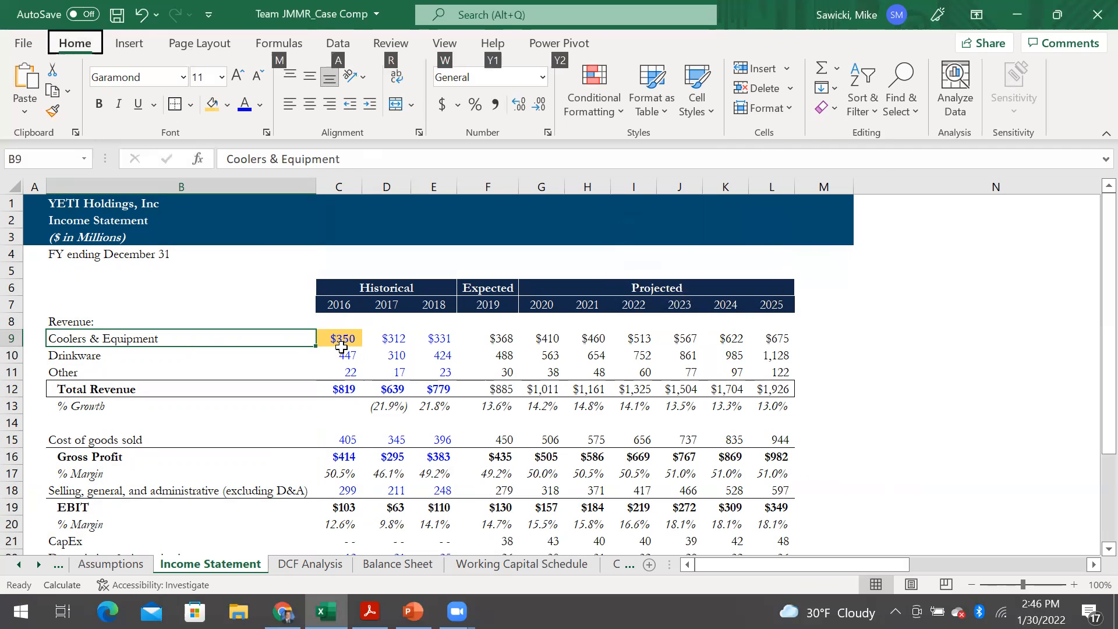
{"action": "key", "text": "h"}
{"action": "key", "text": "o"}
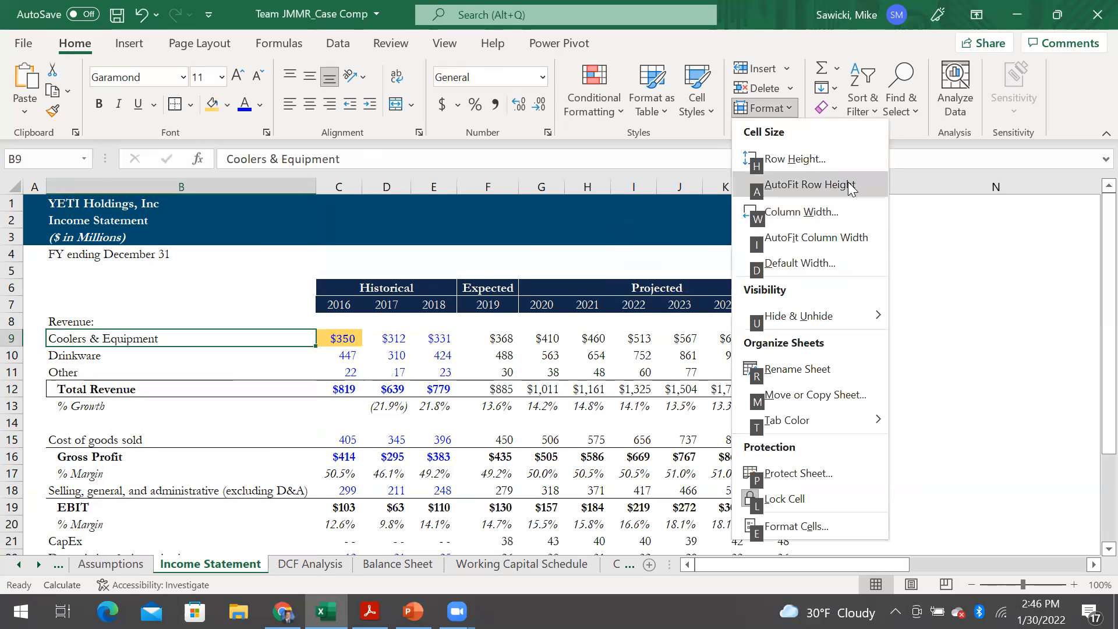
{"action": "left_click", "coordinate": [981, 392]}
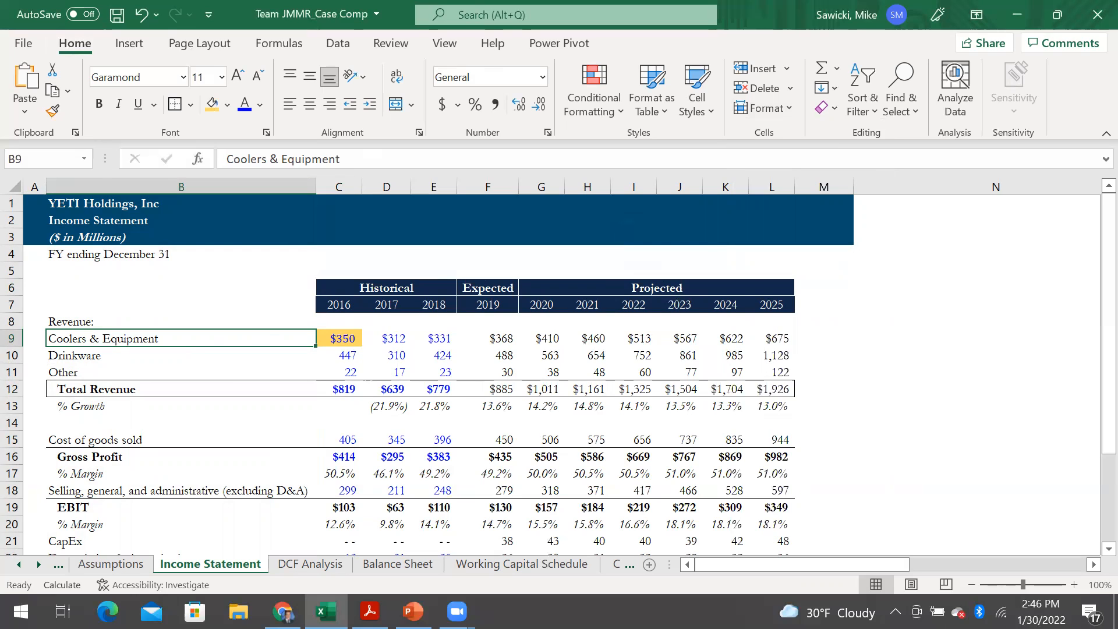
Step: Insert one new sheet column before column A
{"action": "key", "text": "Left"}
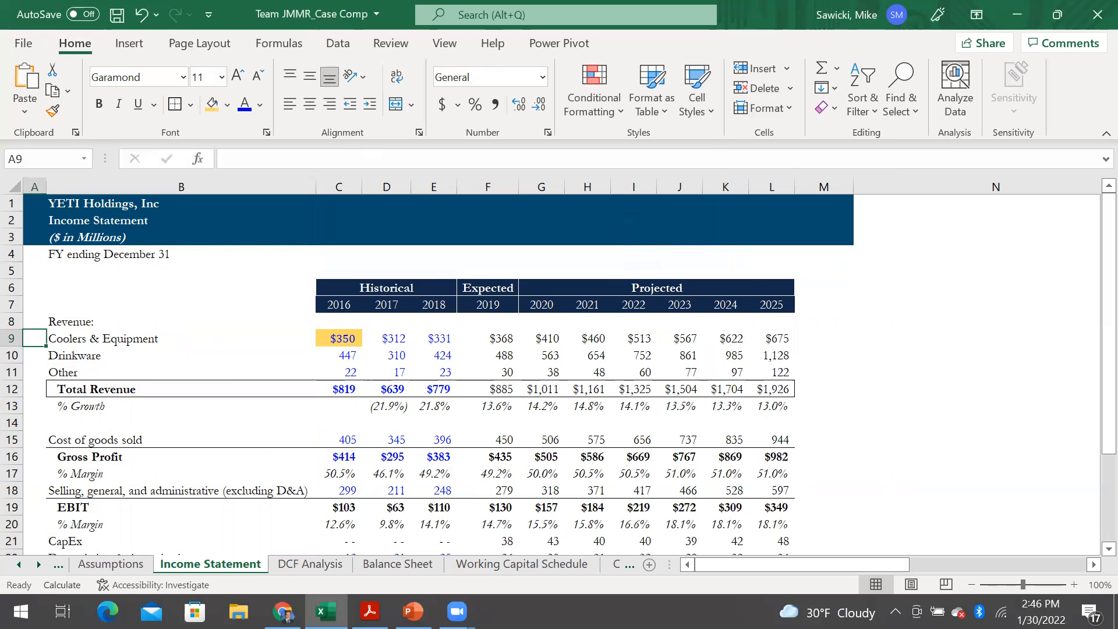
{"action": "key", "text": "Right"}
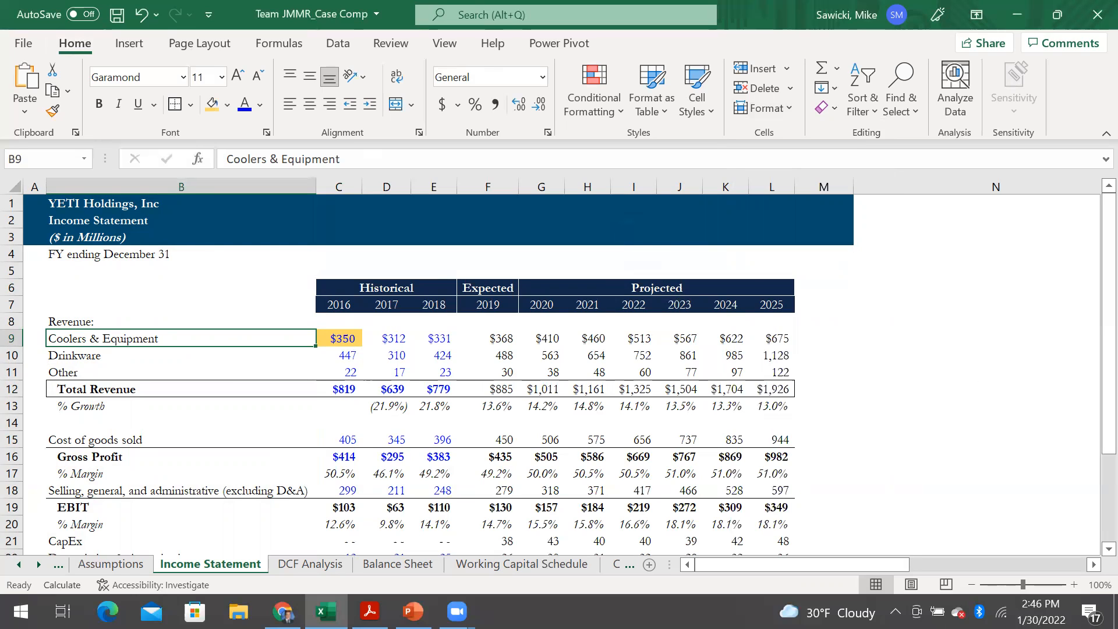
{"action": "key", "text": "Left"}
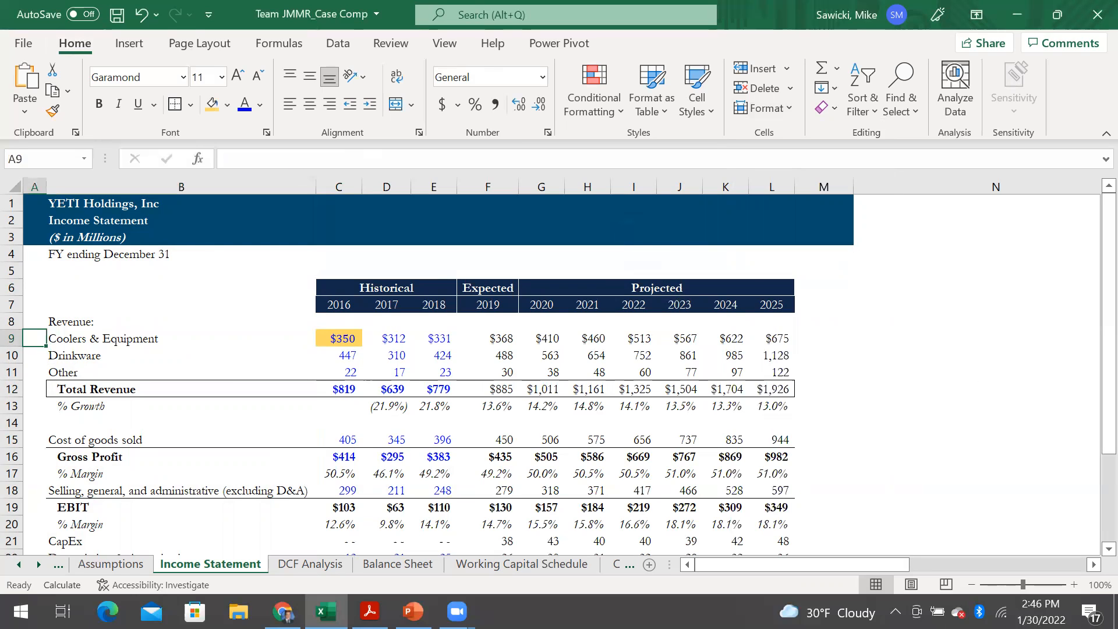
{"action": "key", "text": "alt"}
{"action": "key", "text": "h"}
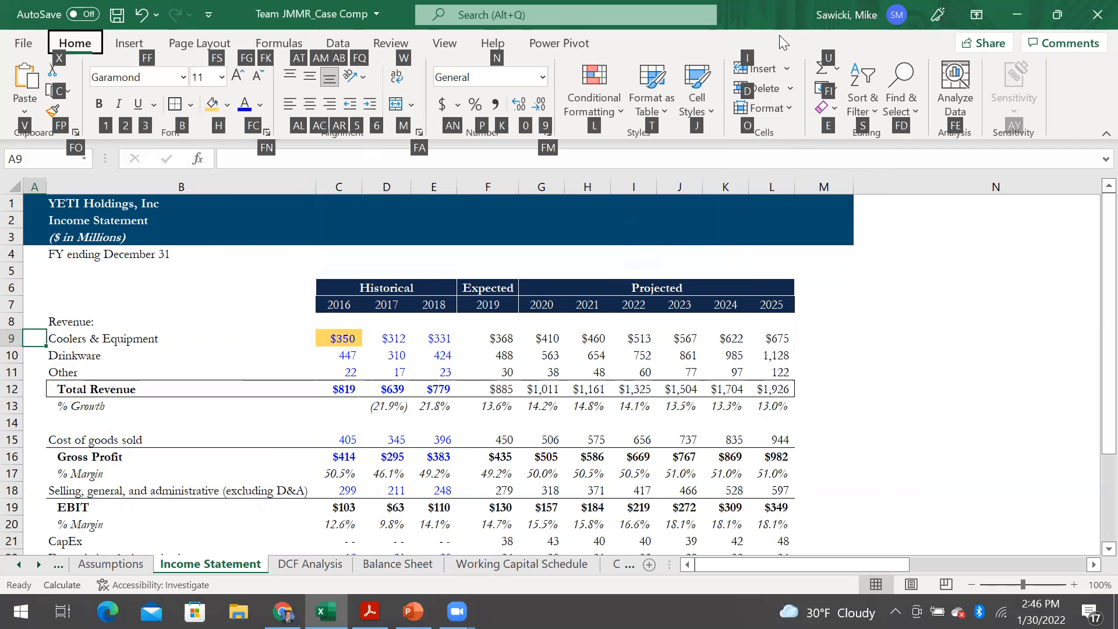
{"action": "key", "text": "i"}
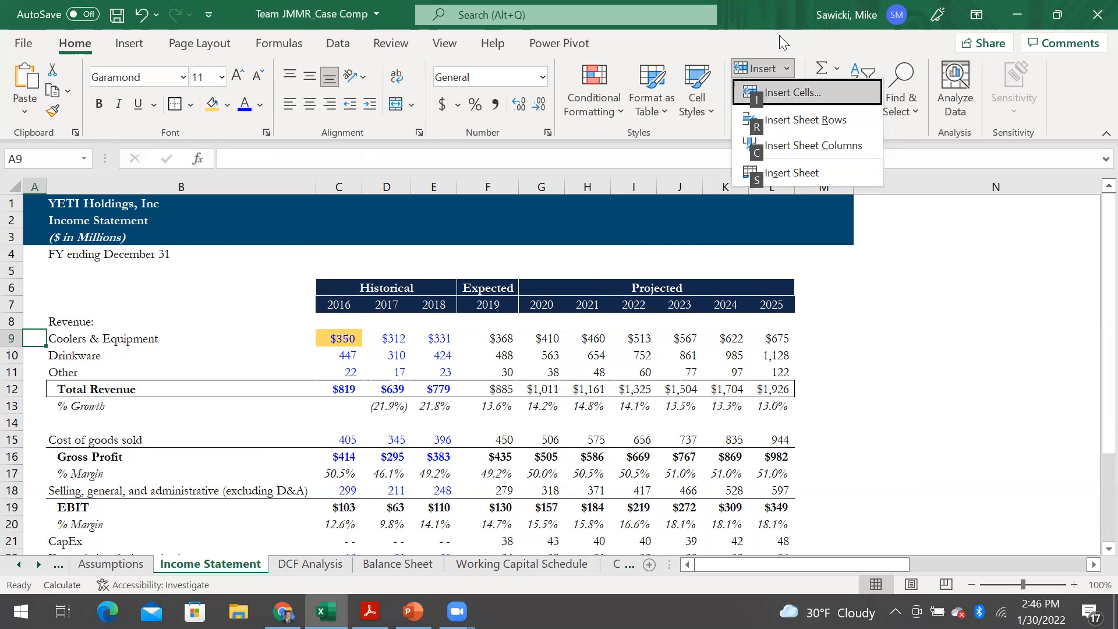
{"action": "key", "text": "c"}
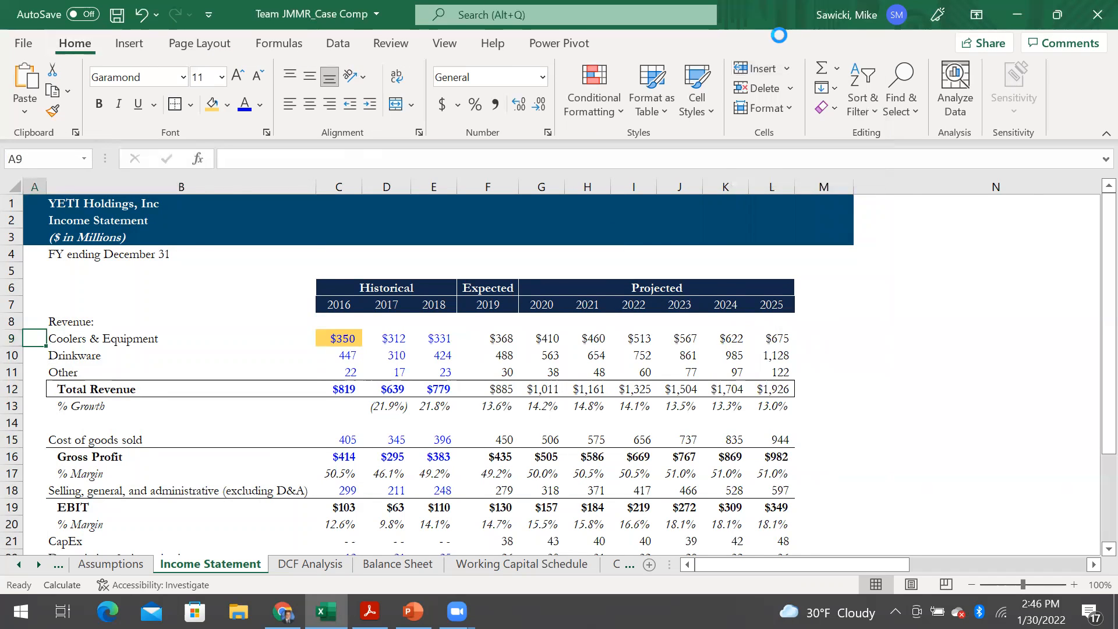
Step: Insert two more sheet columns before the first column by using the two-cell range A9:B9
{"action": "key", "text": "Right"}
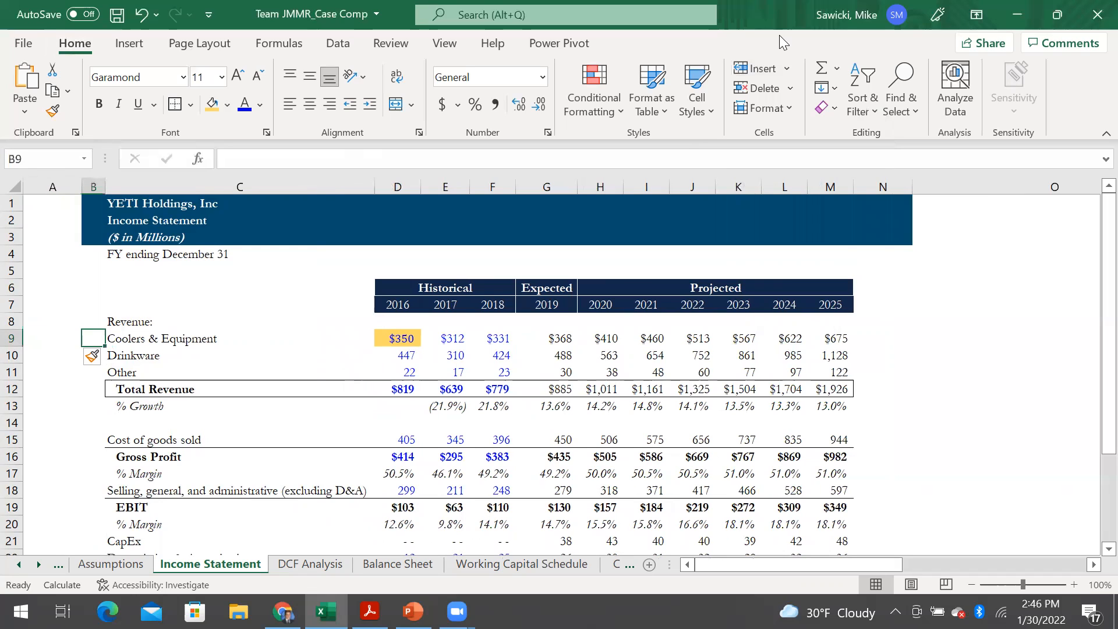
{"action": "key", "text": "ctrl+space"}
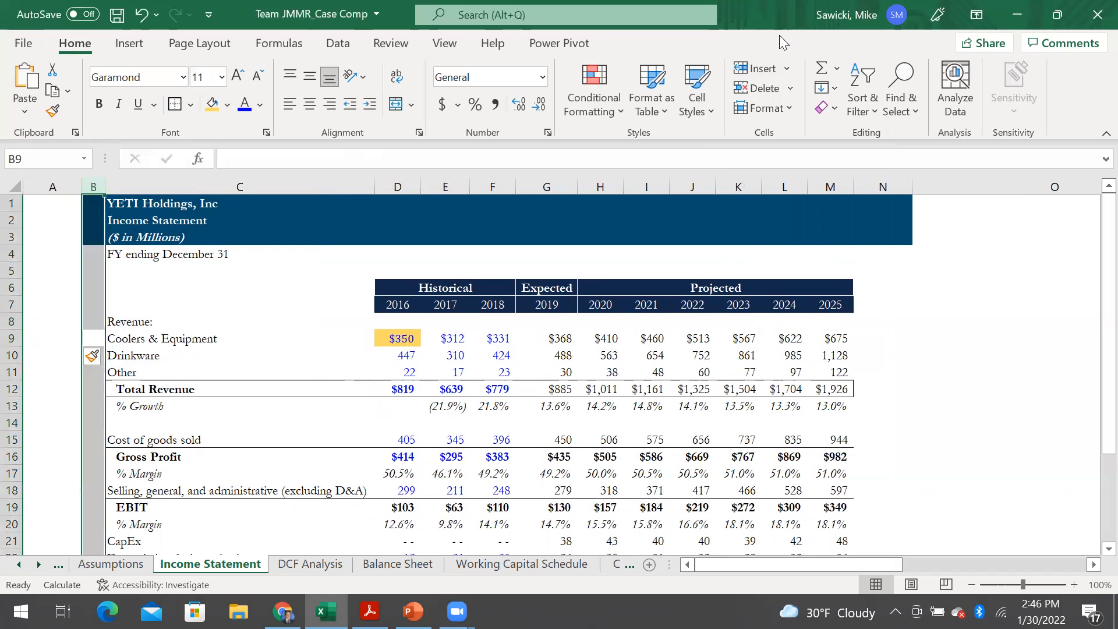
{"action": "key", "text": "shift+Left"}
{"action": "key", "text": "Left"}
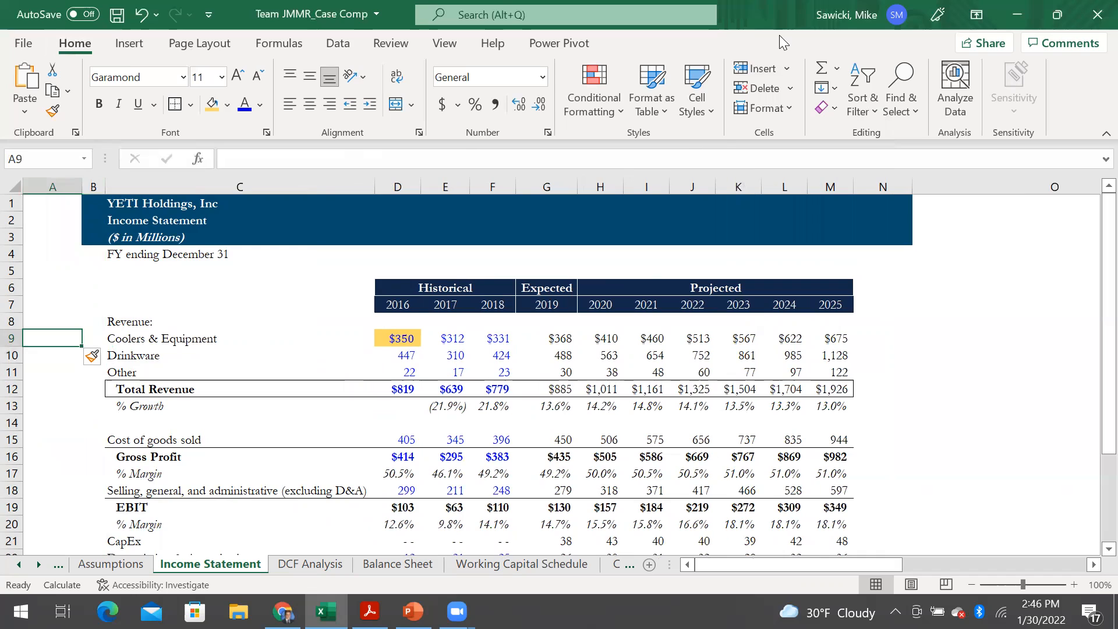
{"action": "key", "text": "Right"}
{"action": "key", "text": "shift+Left"}
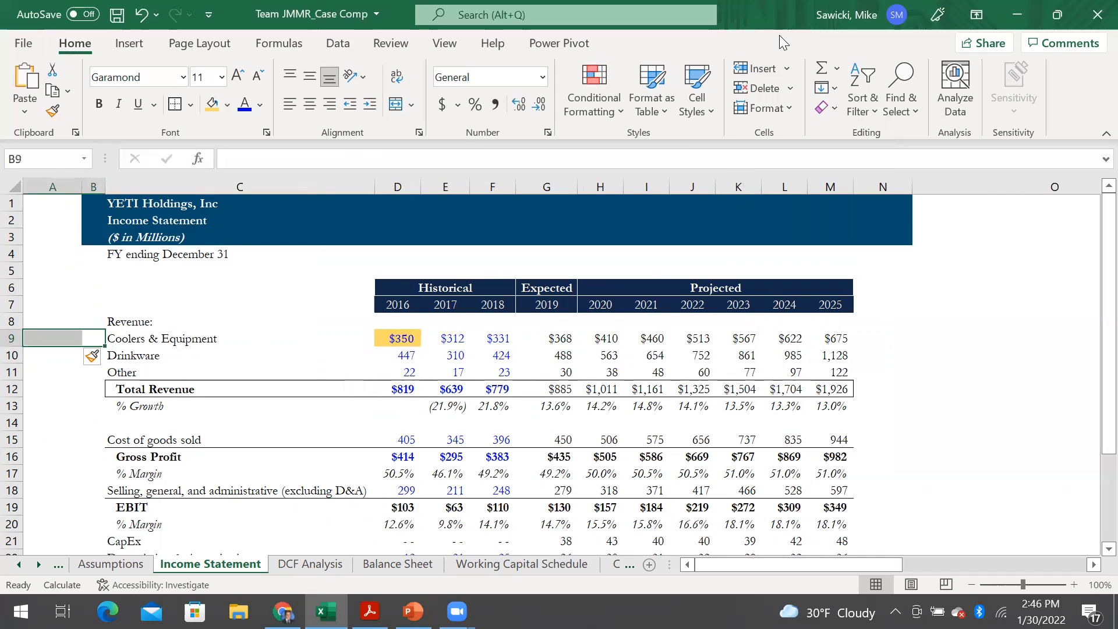
{"action": "key", "text": "alt+h"}
{"action": "key", "text": "i"}
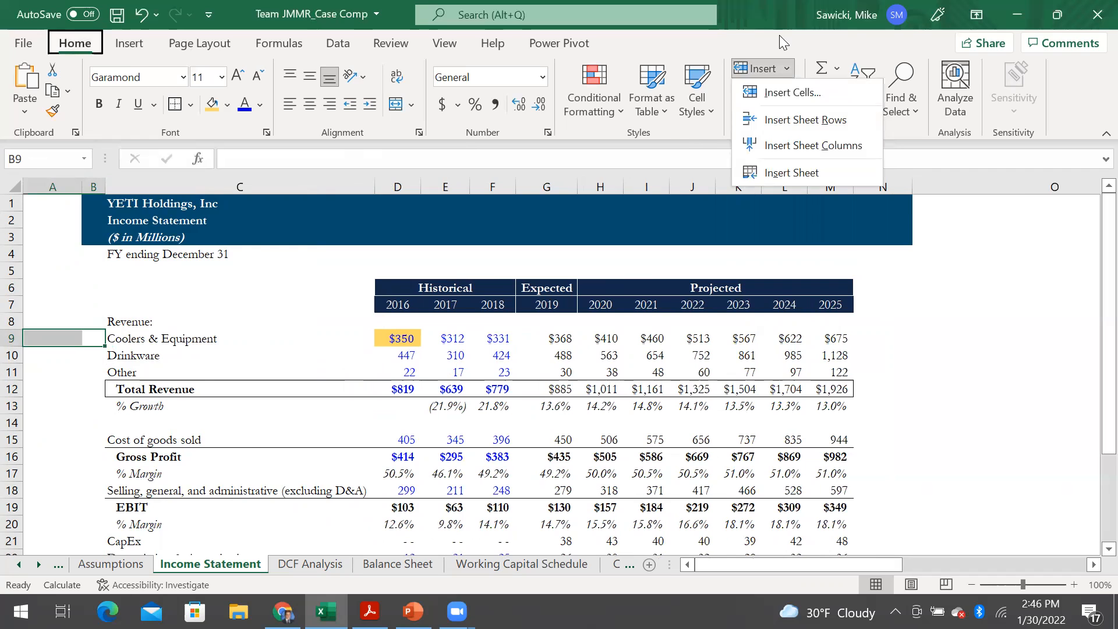
{"action": "key", "text": "c"}
Step: Delete the two extra blank sheet columns A and B by using the two-cell range A9:B9
{"action": "key", "text": "Right"}
{"action": "key", "text": "Right"}
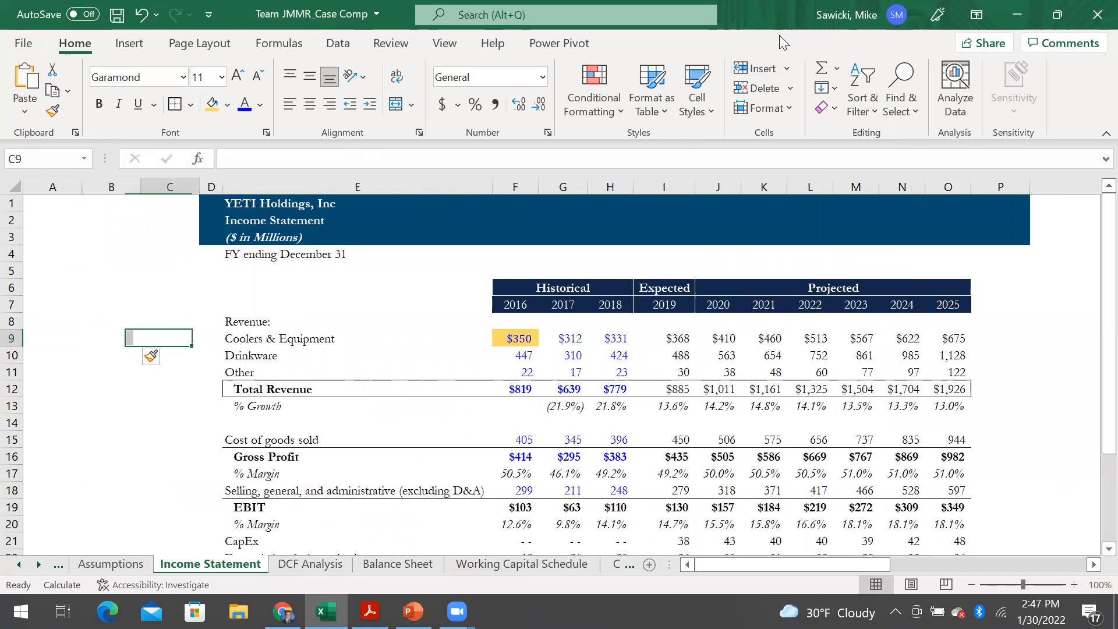
{"action": "key", "text": "shift+Left"}
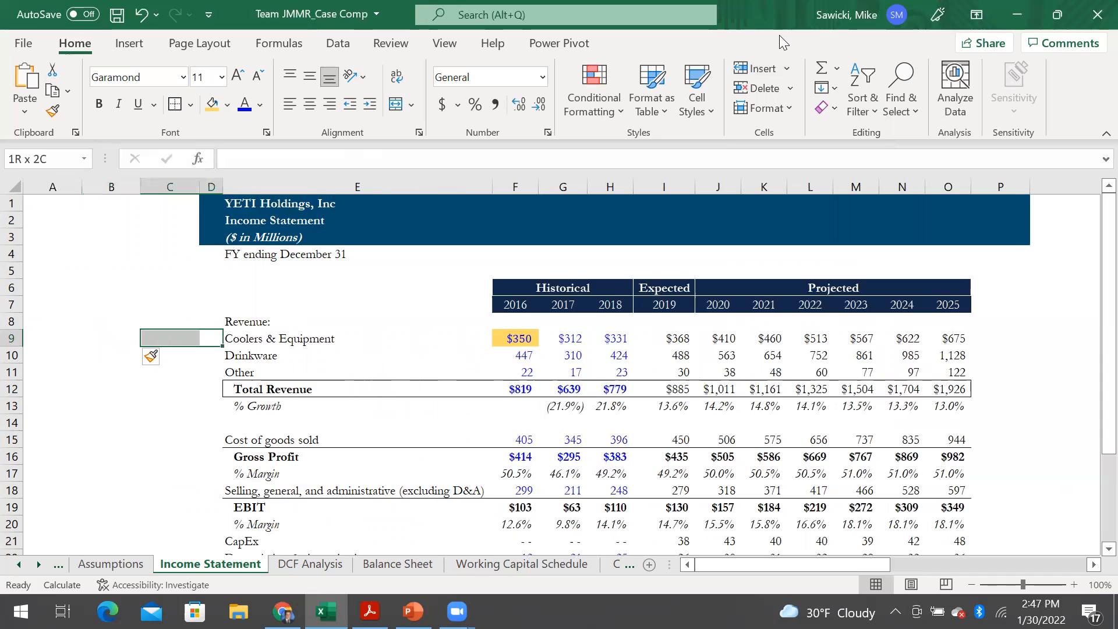
{"action": "key", "text": "Left"}
{"action": "key", "text": "Left"}
{"action": "key", "text": "shift+Left"}
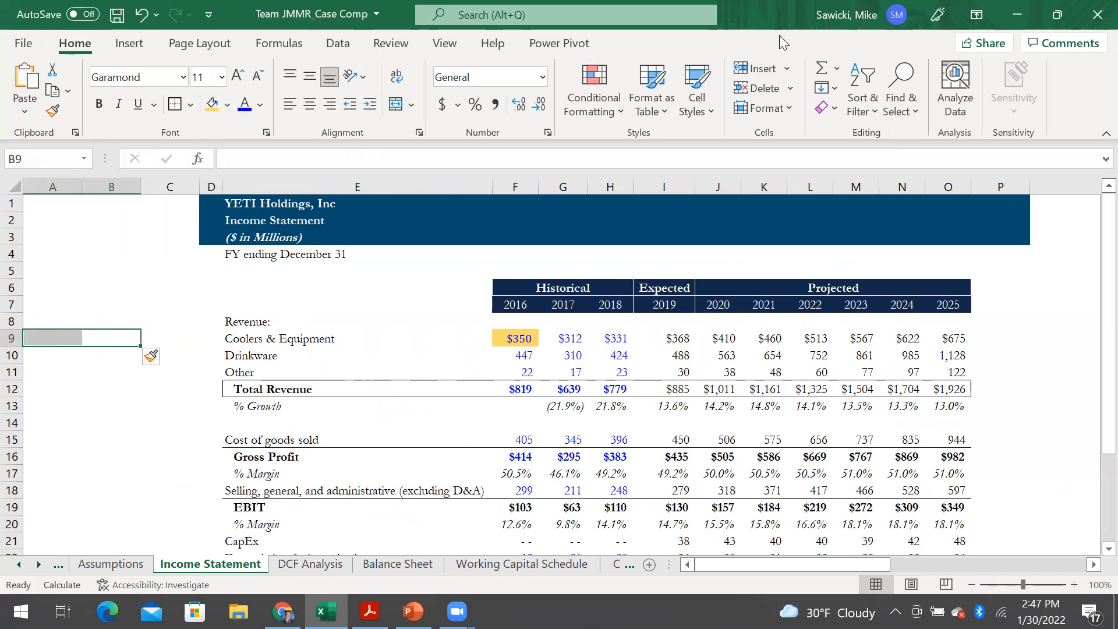
{"action": "key", "text": "Right"}
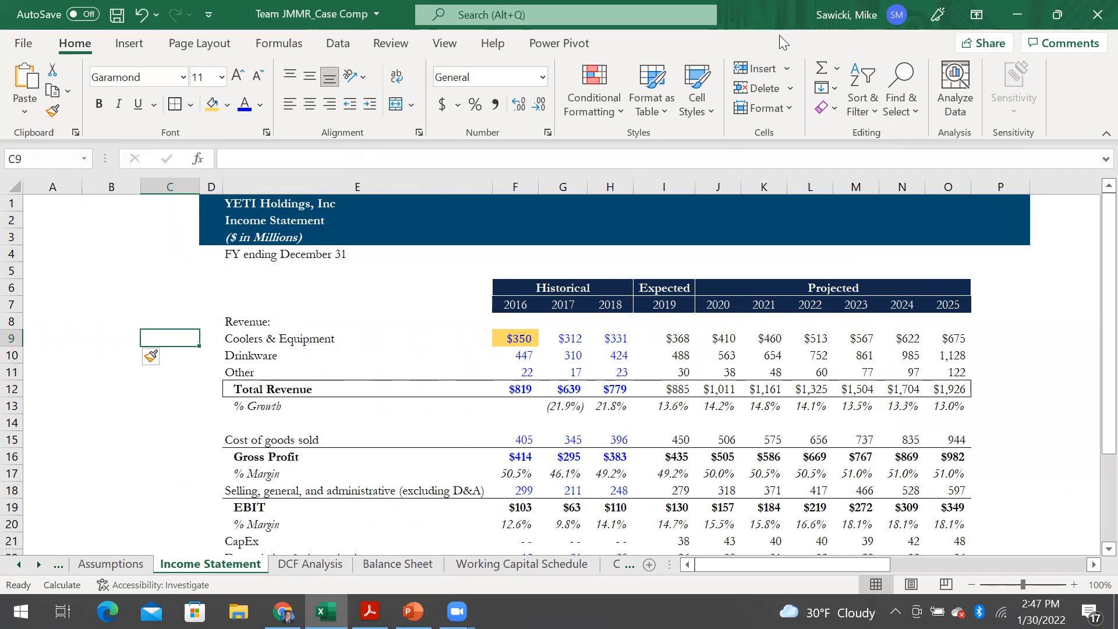
{"action": "key", "text": "Left"}
{"action": "key", "text": "shift+Left"}
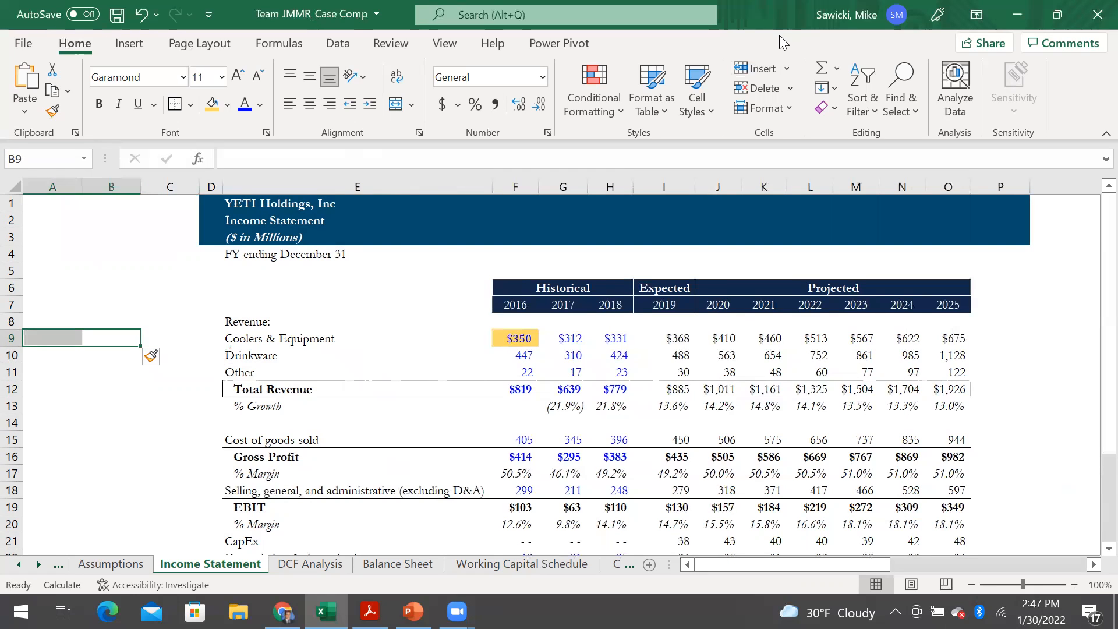
{"action": "key", "text": "alt"}
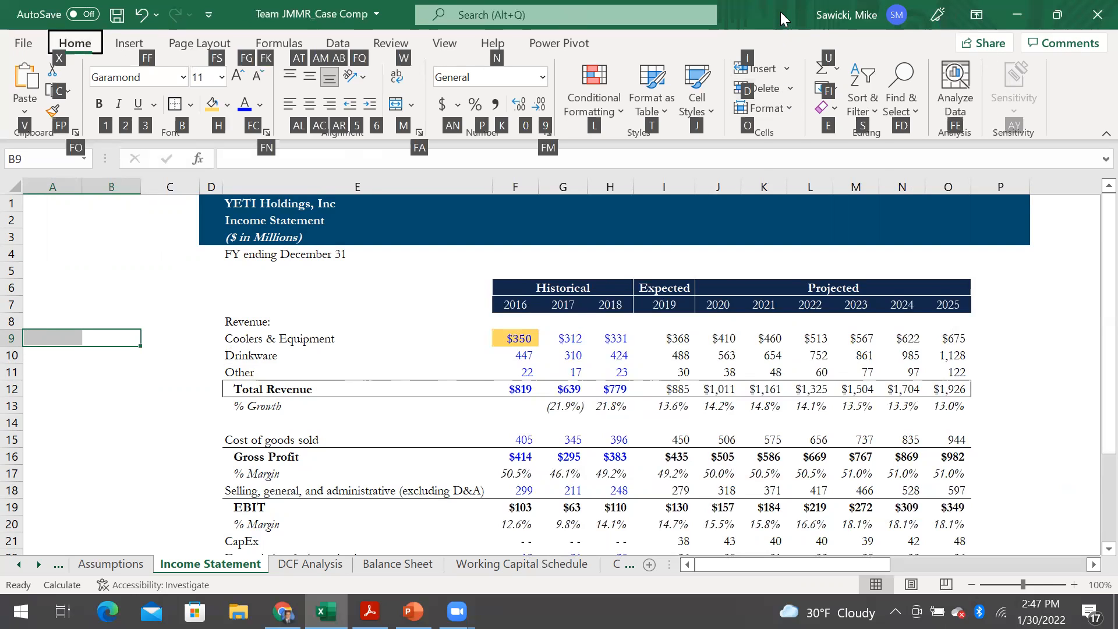
{"action": "key", "text": "d"}
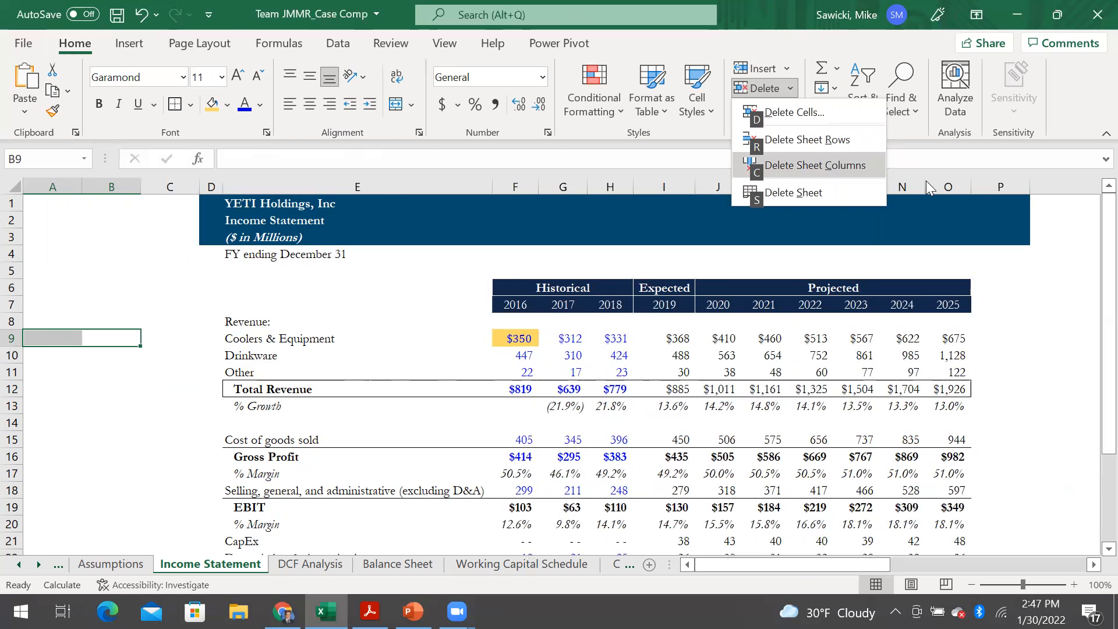
{"action": "key", "text": "c"}
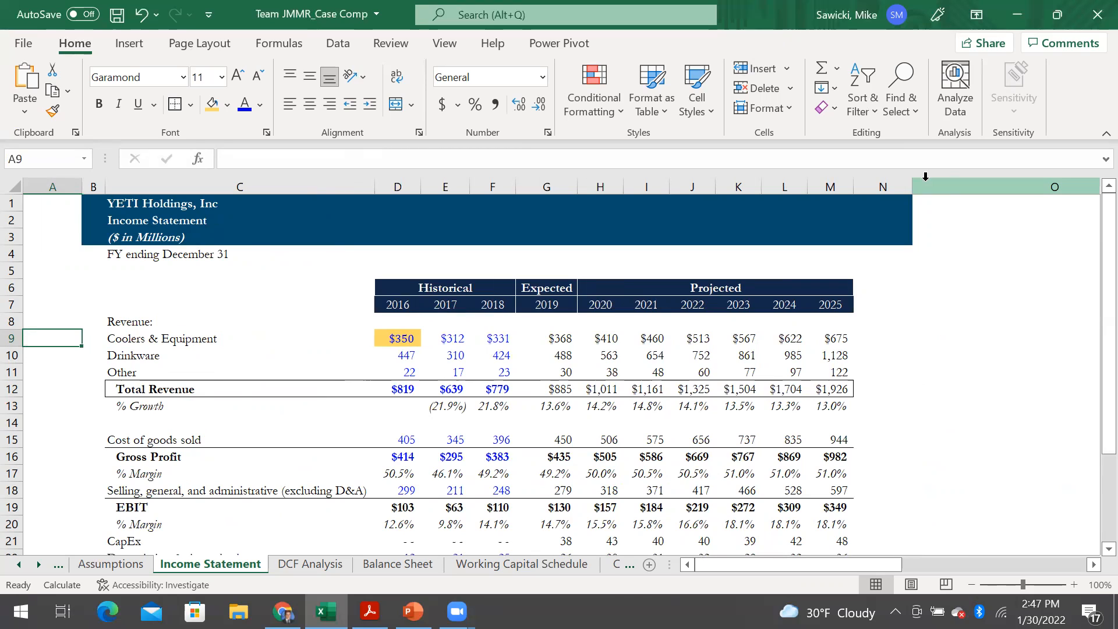
Step: Insert a new sheet row above the Drinkware row and label it "Misc." in column C
{"action": "key", "text": "Right"}
{"action": "key", "text": "Right"}
{"action": "key", "text": "Down"}
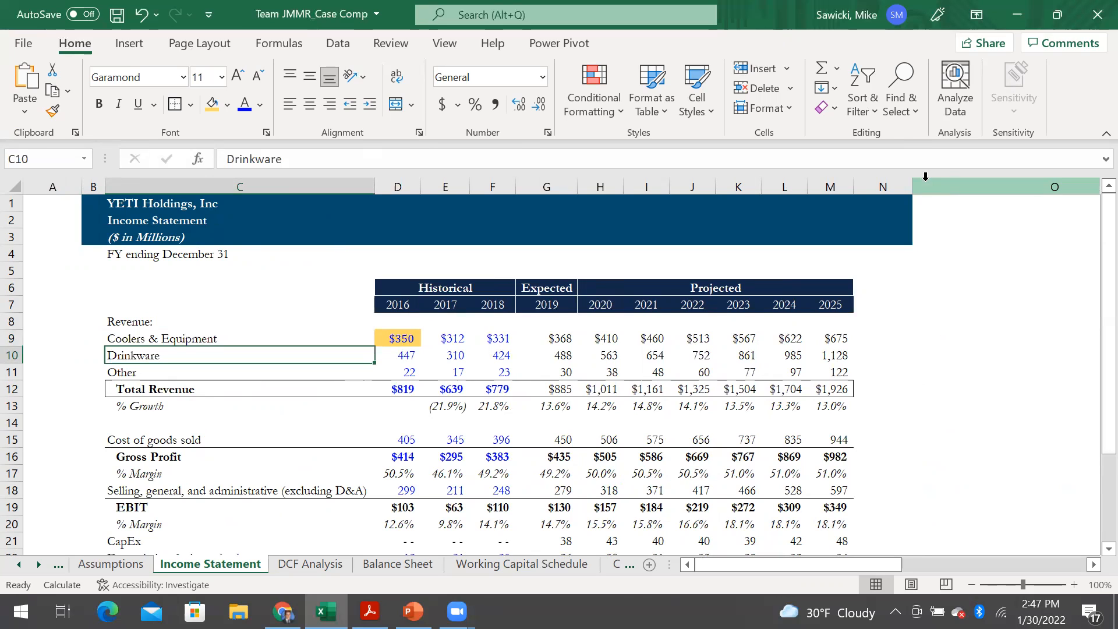
{"action": "key", "text": "alt"}
{"action": "key", "text": "h"}
{"action": "key", "text": "i"}
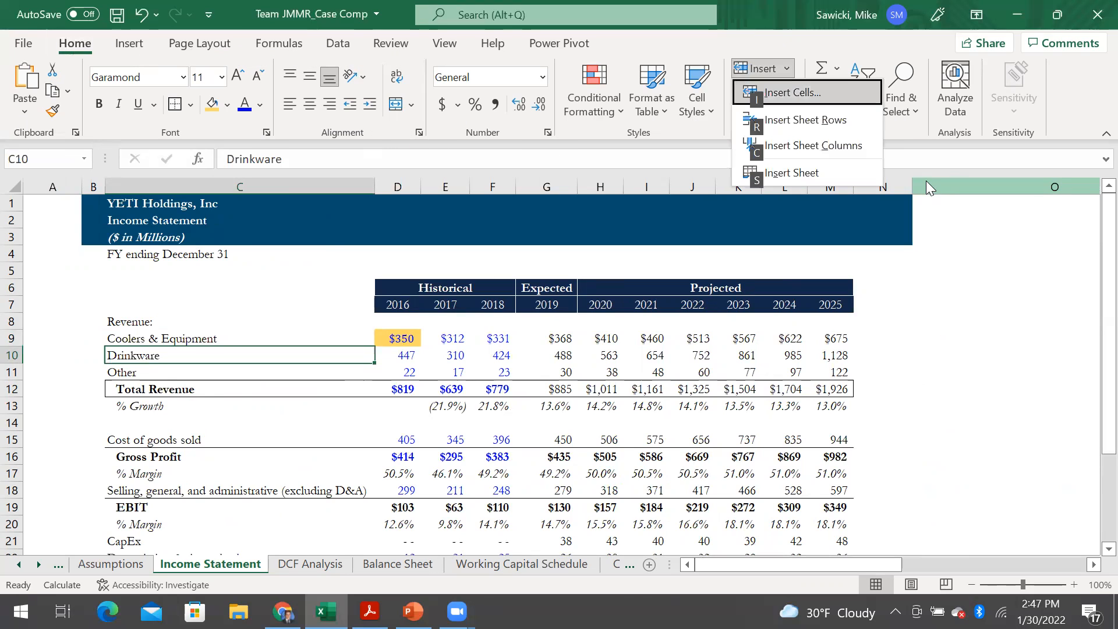
{"action": "key", "text": "r"}
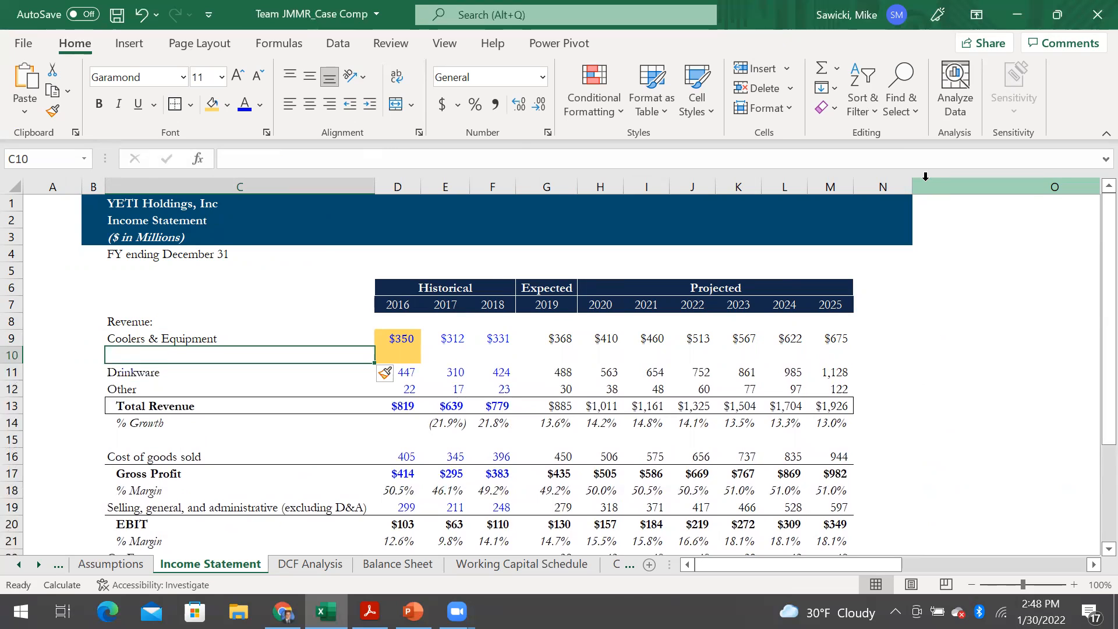
{"action": "type", "text": "Misc."}
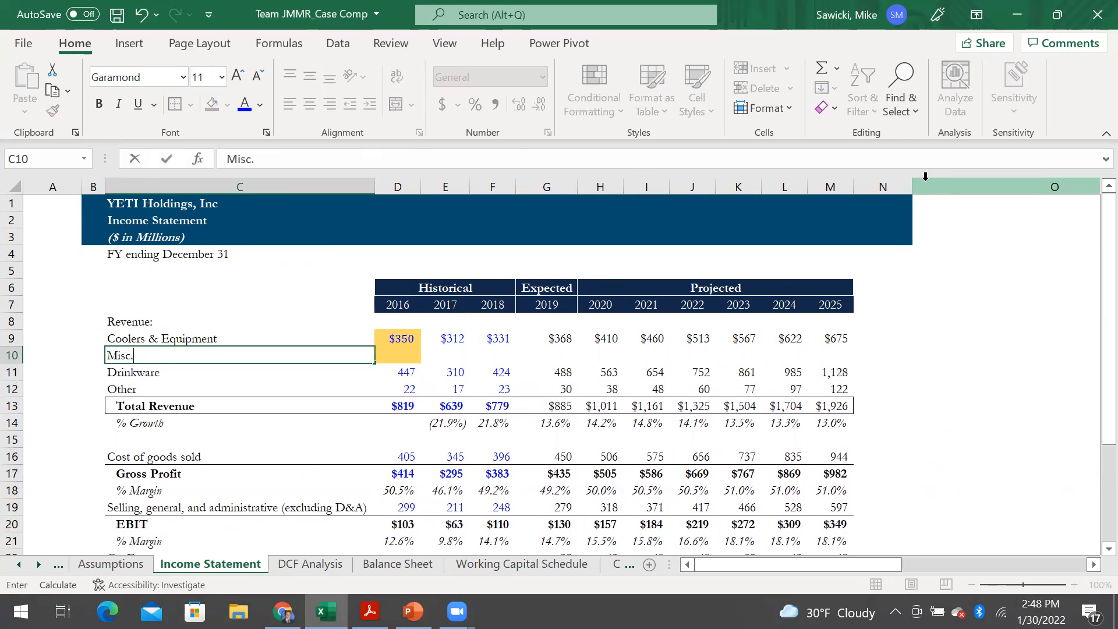
{"action": "key", "text": "Return"}
{"action": "key", "text": "Up"}
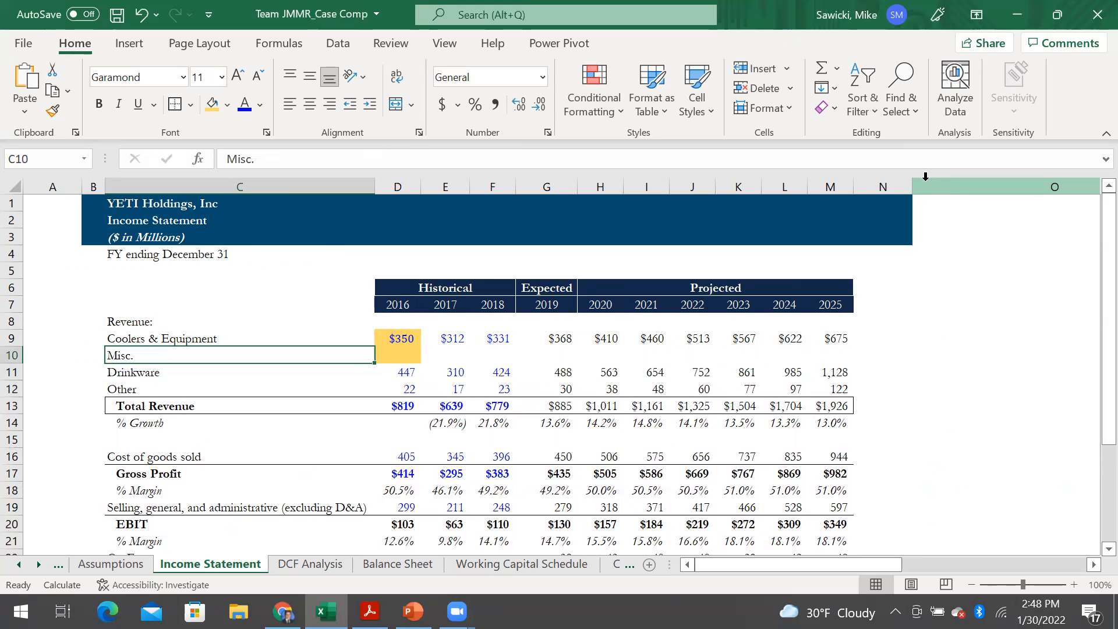
Step: Remove the fill colour from the 2016 cell of the Misc. row, setting it to No Fill
{"action": "key", "text": "Right"}
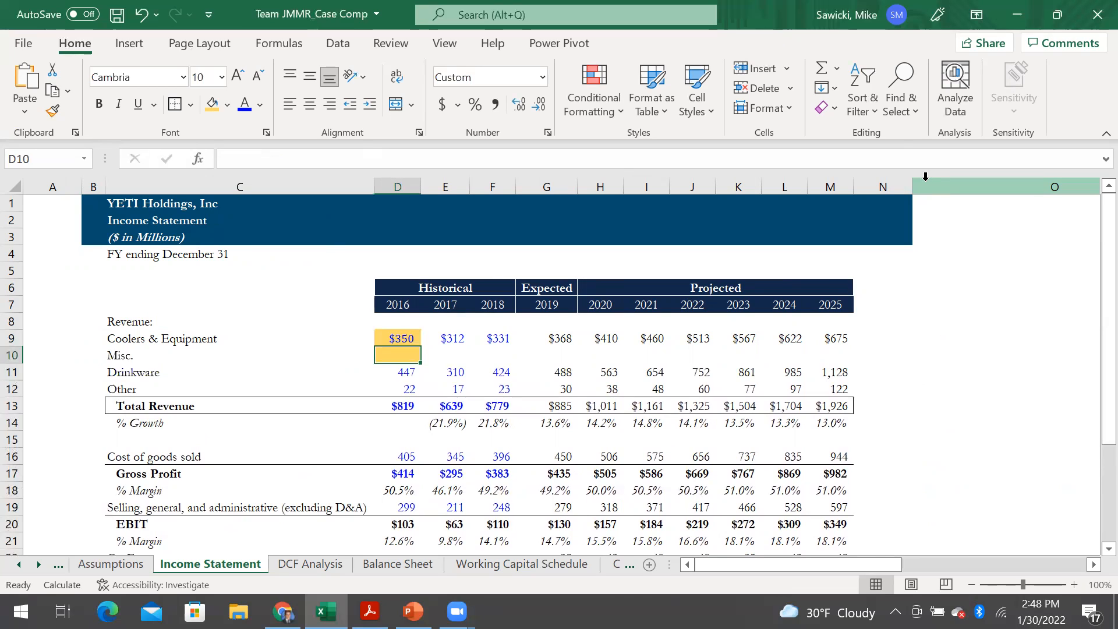
{"action": "key", "text": "alt"}
{"action": "key", "text": "h"}
{"action": "key", "text": "h"}
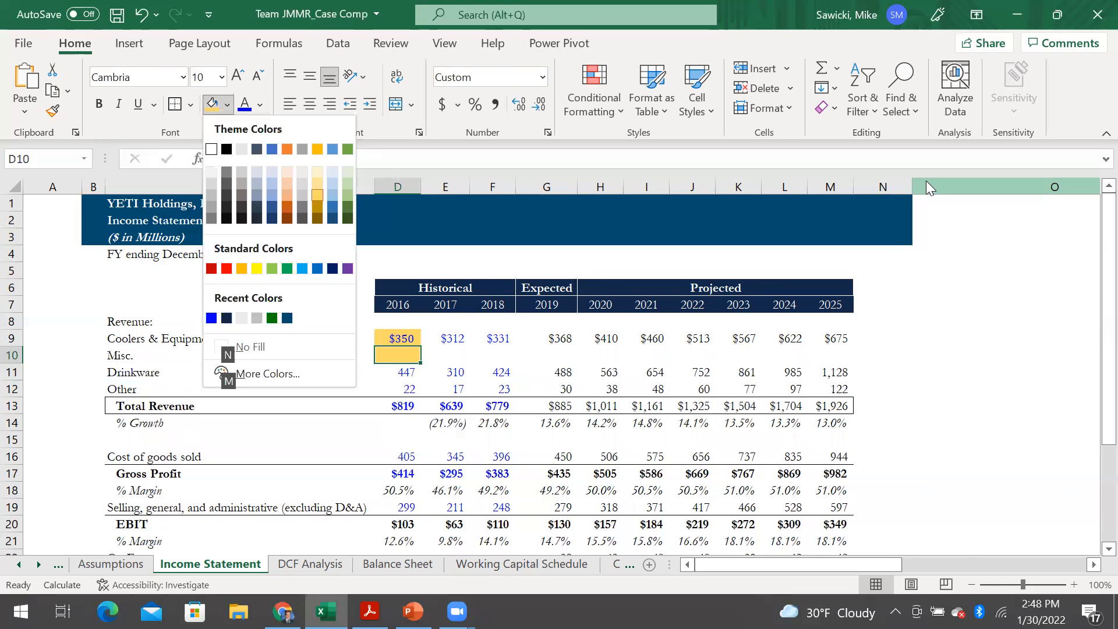
{"action": "key", "text": "n"}
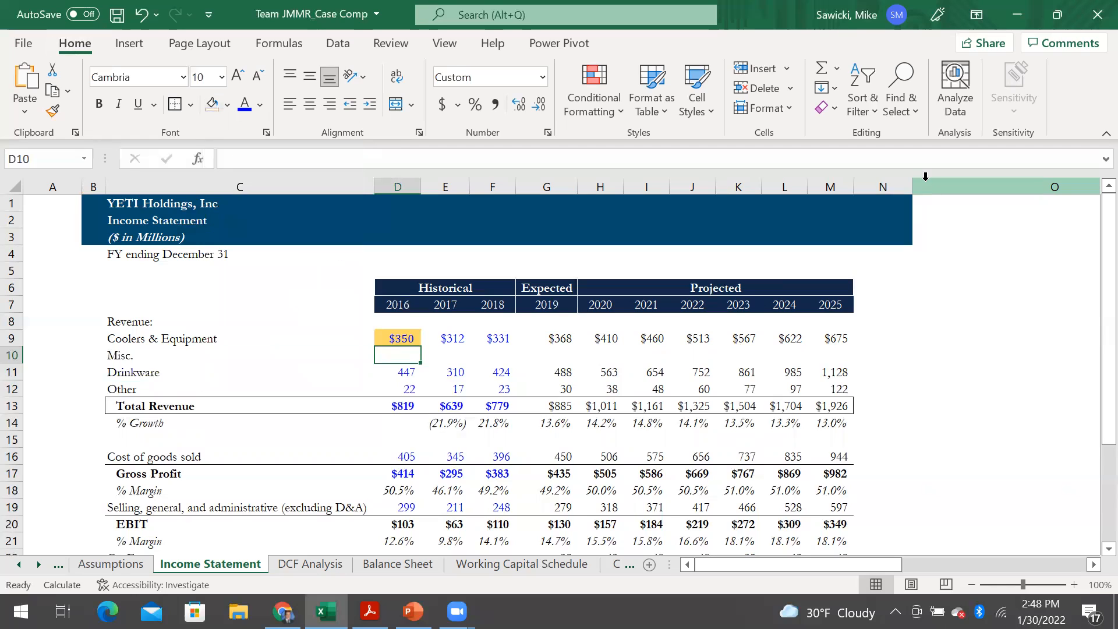
{"action": "key", "text": "Left"}
{"action": "key", "text": "Left"}
{"action": "key", "text": "Right"}
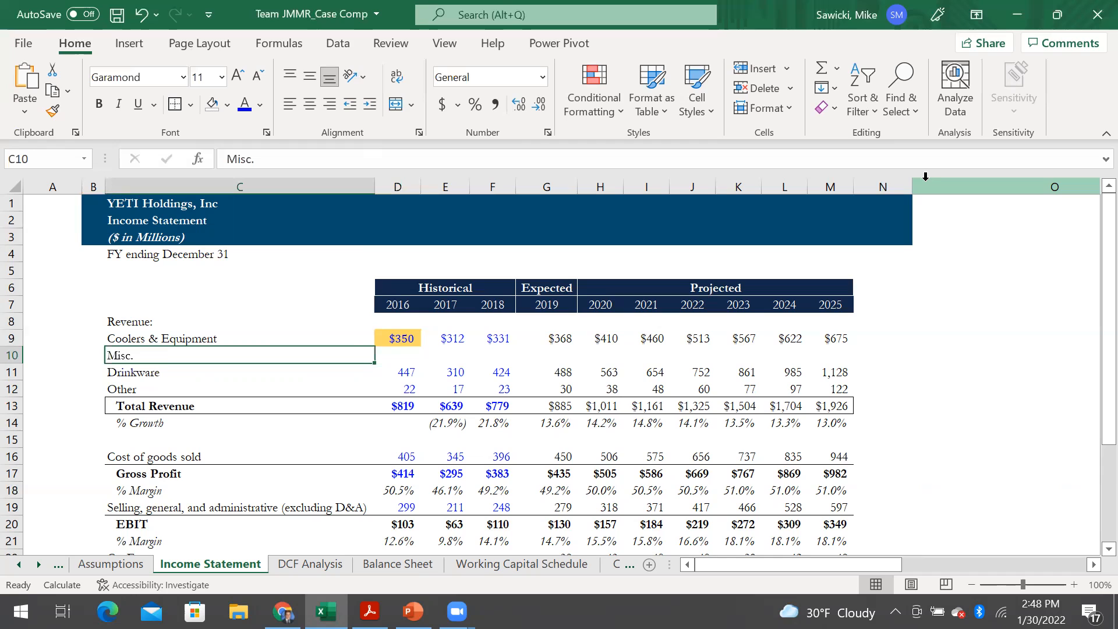
{"action": "key", "text": "Left"}
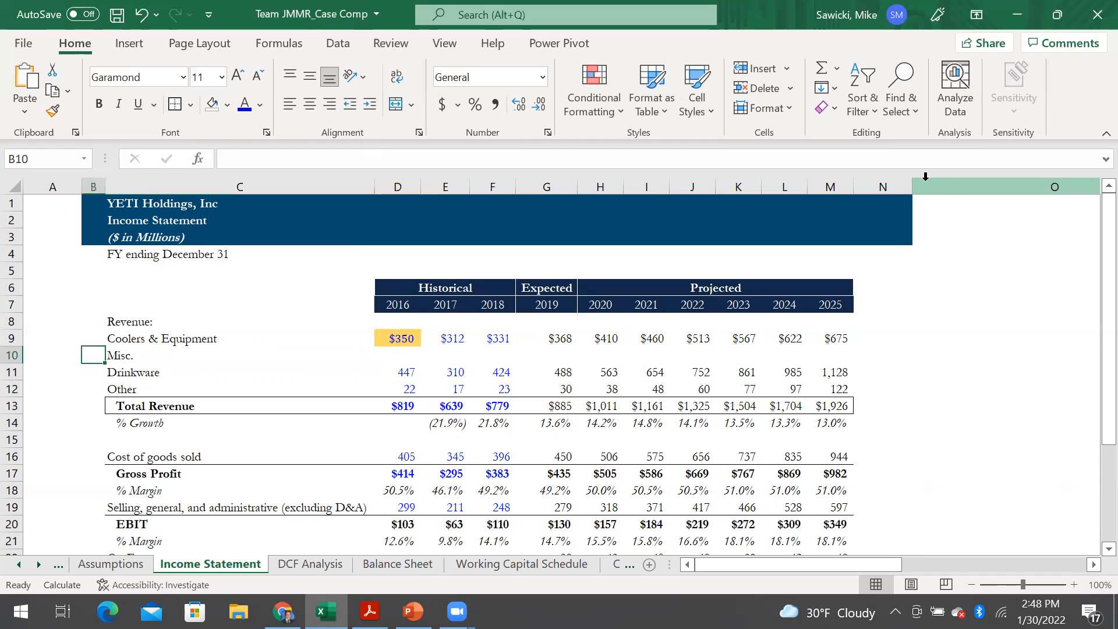
{"action": "key", "text": "ctrl+Up"}
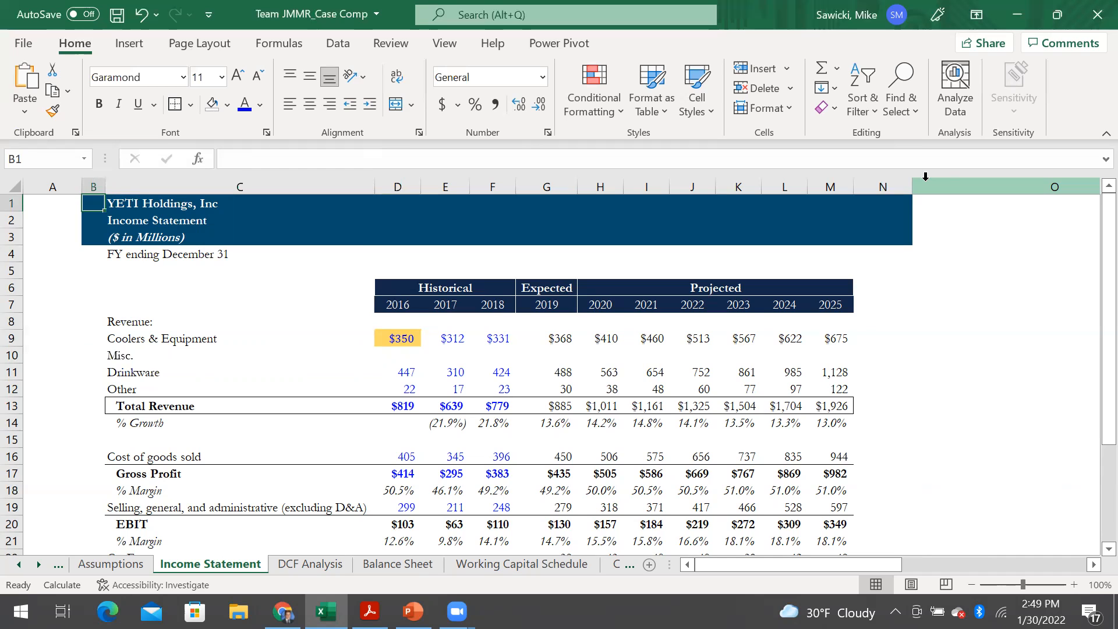
{"action": "key", "text": "Right"}
Step: Look through the sheets from DCF Analysis to Working Capital Schedule and return to the DCF Analysis sheet
{"action": "key", "text": "ctrl+Page_Down"}
{"action": "key", "text": "ctrl+Page_Down"}
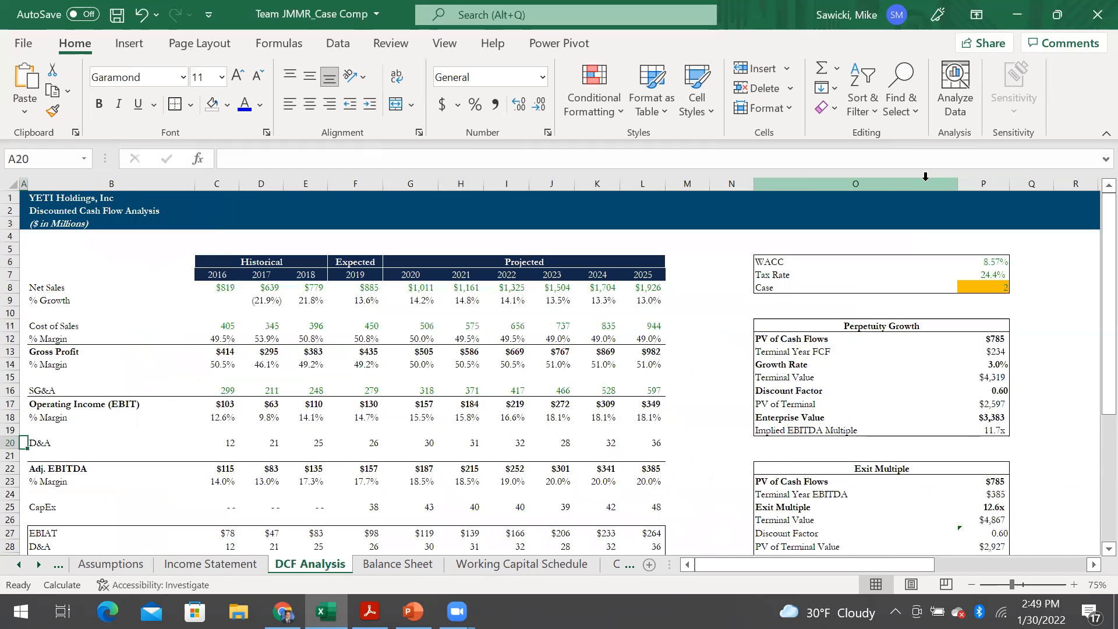
{"action": "key", "text": "ctrl+Page_Down"}
{"action": "key", "text": "ctrl+Page_Down"}
{"action": "key", "text": "ctrl+Page_Up"}
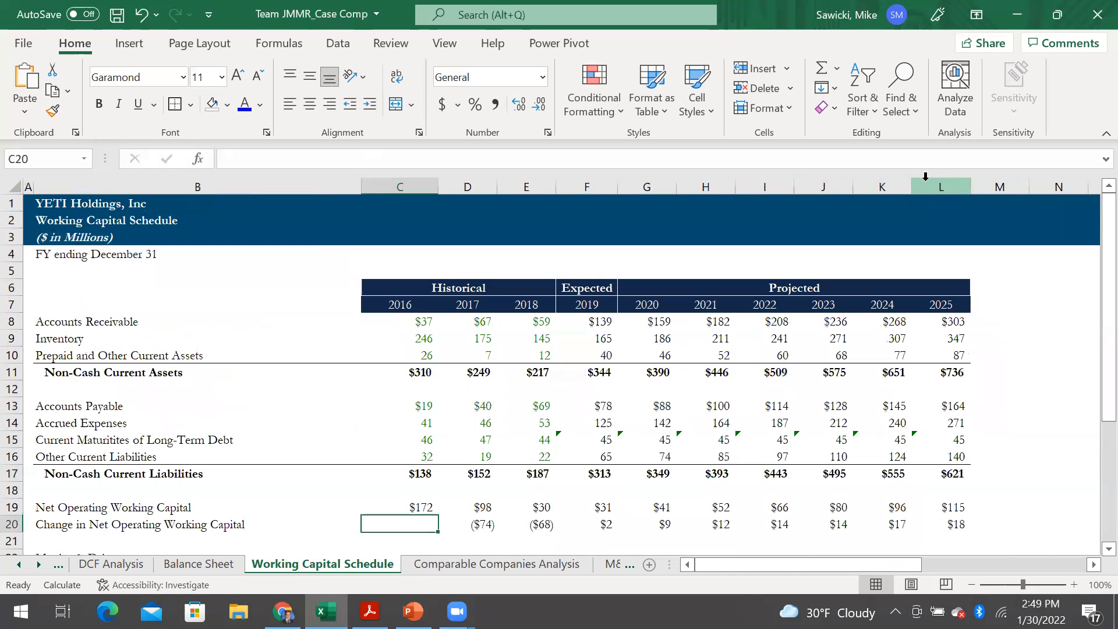
{"action": "key", "text": "ctrl+Page_Up"}
{"action": "key", "text": "ctrl+Page_Up"}
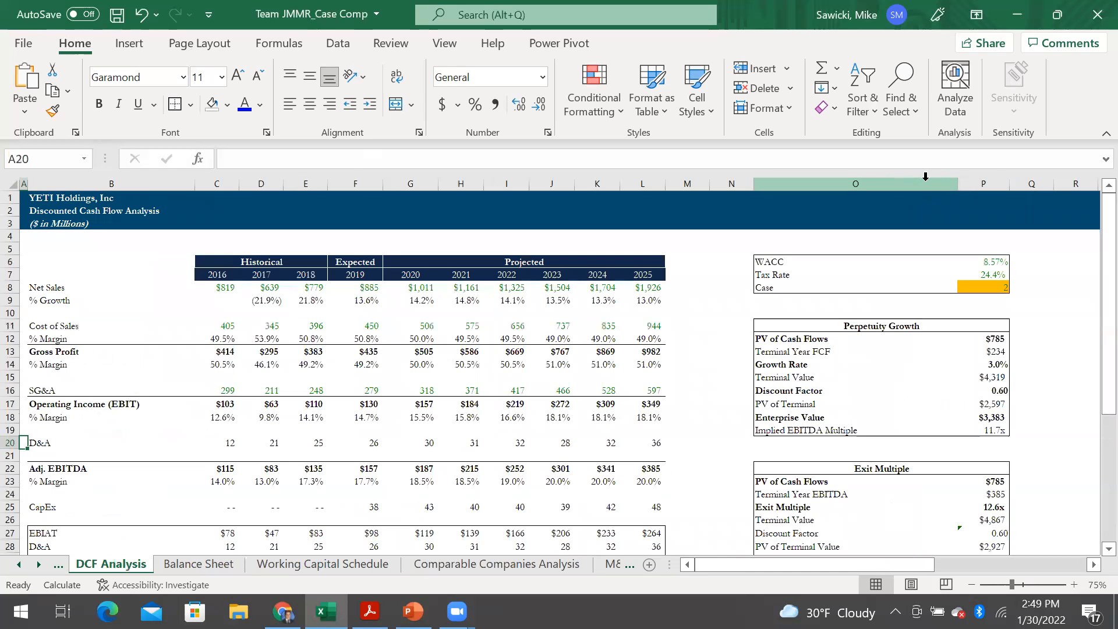
Step: Review the company name, sheet title and units lines in B1:B3 of the DCF Analysis sheet
{"action": "key", "text": "Up"}
{"action": "key", "text": "Up"}
{"action": "key", "text": "Right"}
{"action": "key", "text": "Up"}
{"action": "key", "text": "Up"}
{"action": "key", "text": "Up"}
{"action": "key", "text": "Up"}
{"action": "key", "text": "Up"}
{"action": "key", "text": "Up"}
{"action": "key", "text": "Up"}
{"action": "key", "text": "Up"}
{"action": "key", "text": "Up"}
{"action": "key", "text": "Up"}
{"action": "key", "text": "Up"}
{"action": "key", "text": "Up"}
{"action": "key", "text": "Up"}
{"action": "key", "text": "Up"}
{"action": "key", "text": "Up"}
{"action": "key", "text": "Up"}
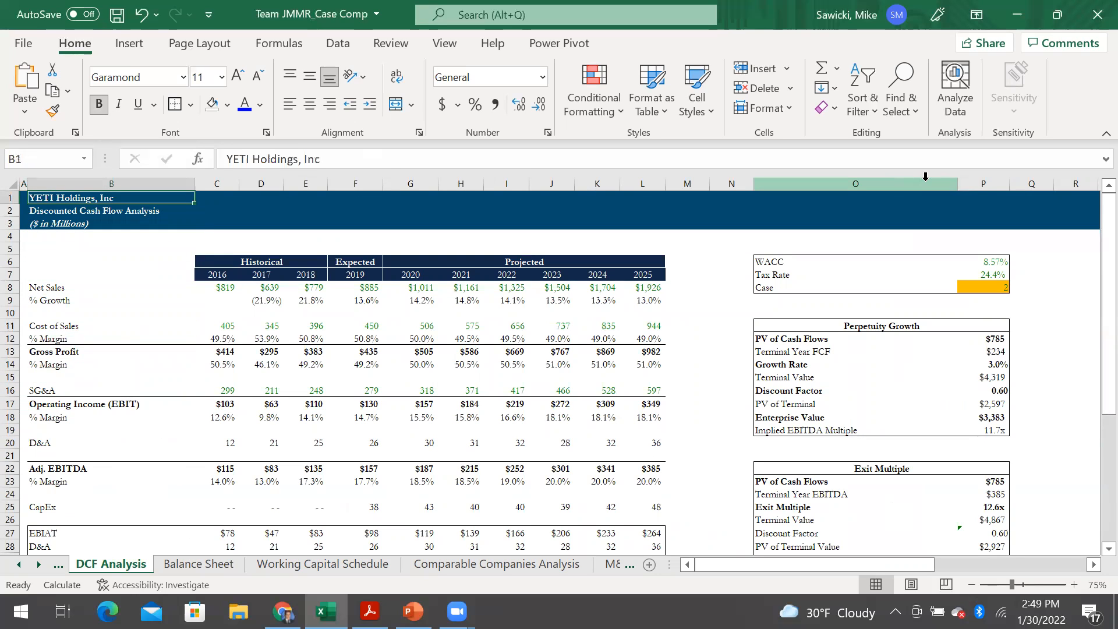
{"action": "key", "text": "Down"}
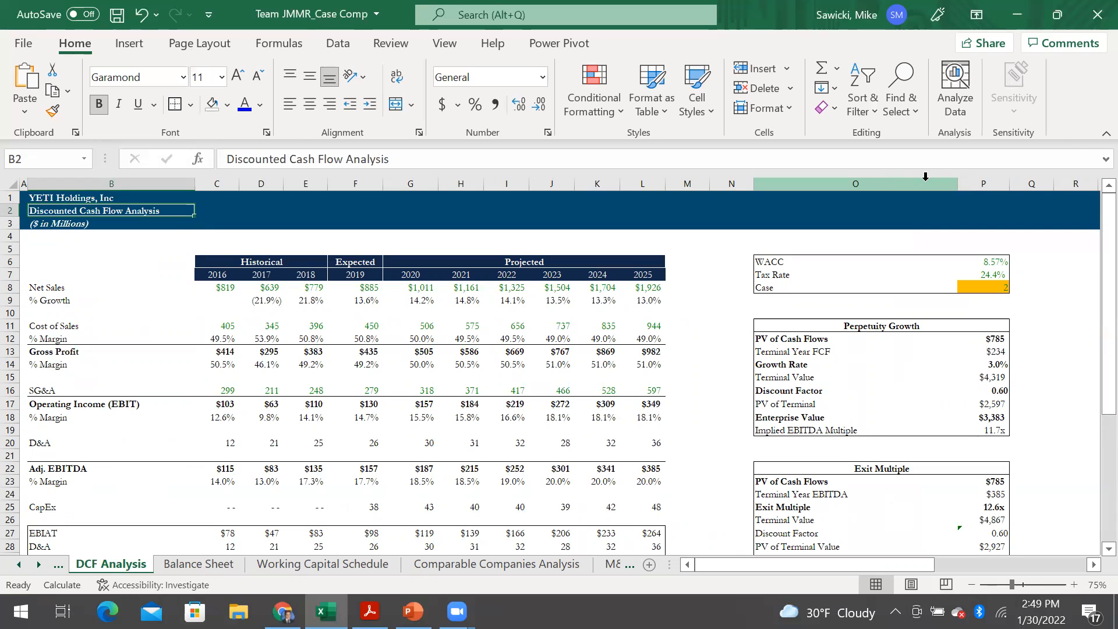
{"action": "key", "text": "Down"}
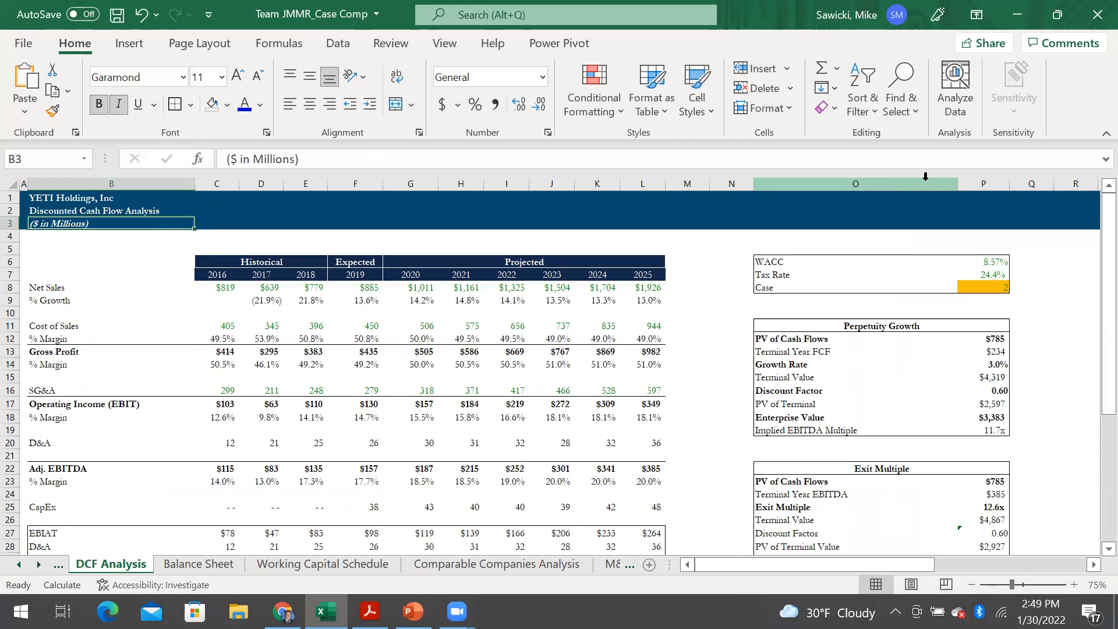
Step: Return to the Income Statement sheet and delete its blank first column
{"action": "key", "text": "ctrl+Page_Up"}
{"action": "key", "text": "Up"}
{"action": "key", "text": "Up"}
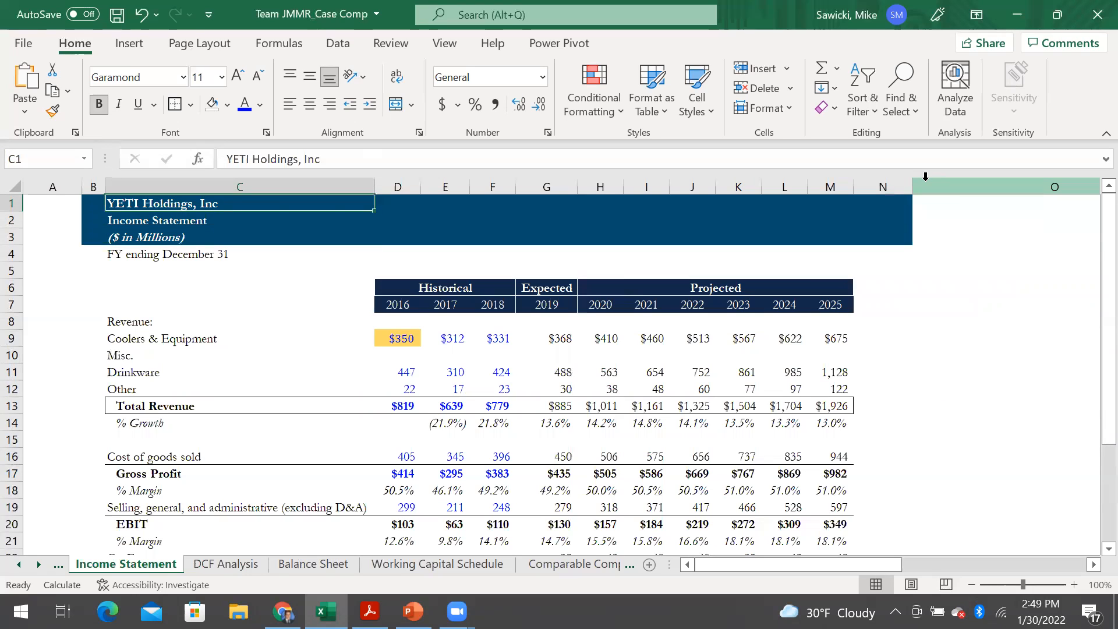
{"action": "key", "text": "Left"}
{"action": "key", "text": "Left"}
{"action": "key", "text": "alt+h"}
{"action": "key", "text": "d"}
{"action": "key", "text": "c"}
{"action": "key", "text": "Right"}
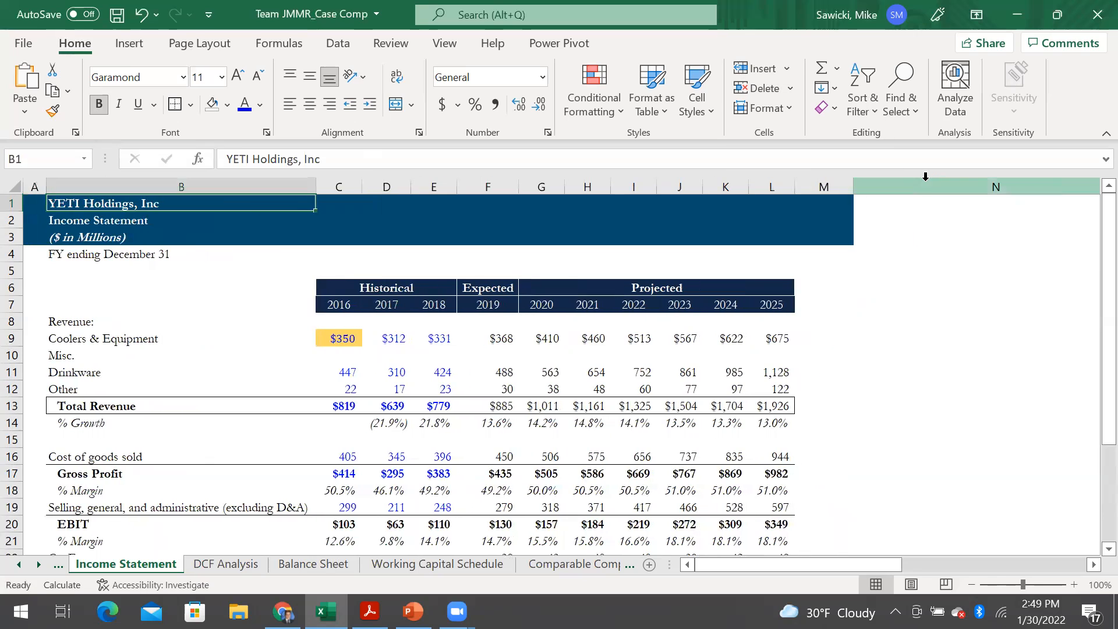
Step: Review the three title lines in B1:B3 of the Income Statement sheet
{"action": "key", "text": "shift+Down"}
{"action": "key", "text": "shift+Down"}
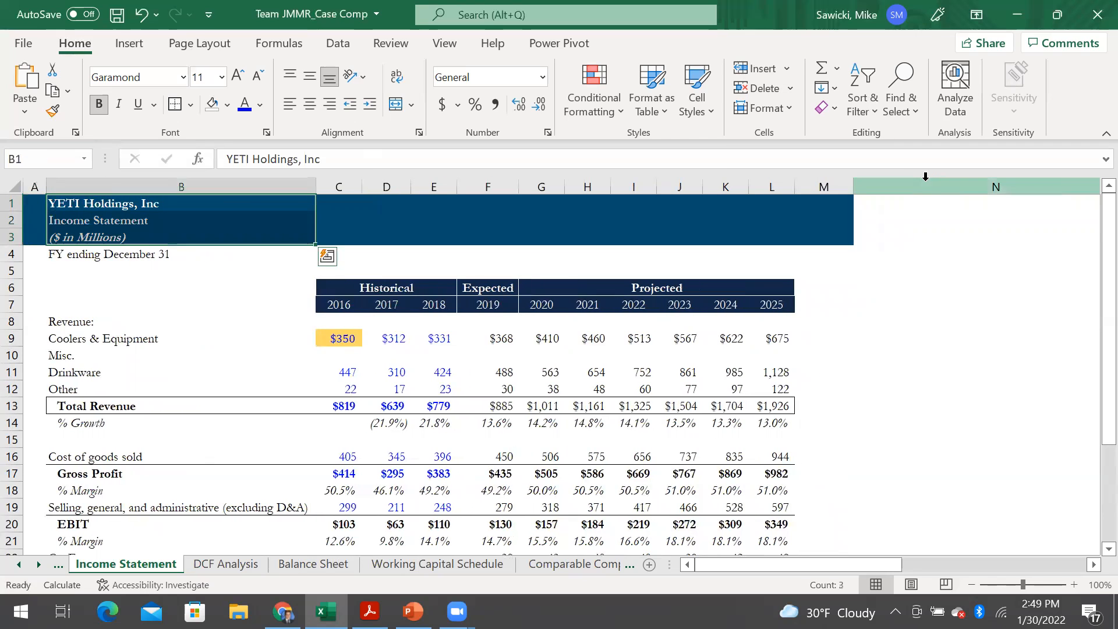
{"action": "key", "text": "Down"}
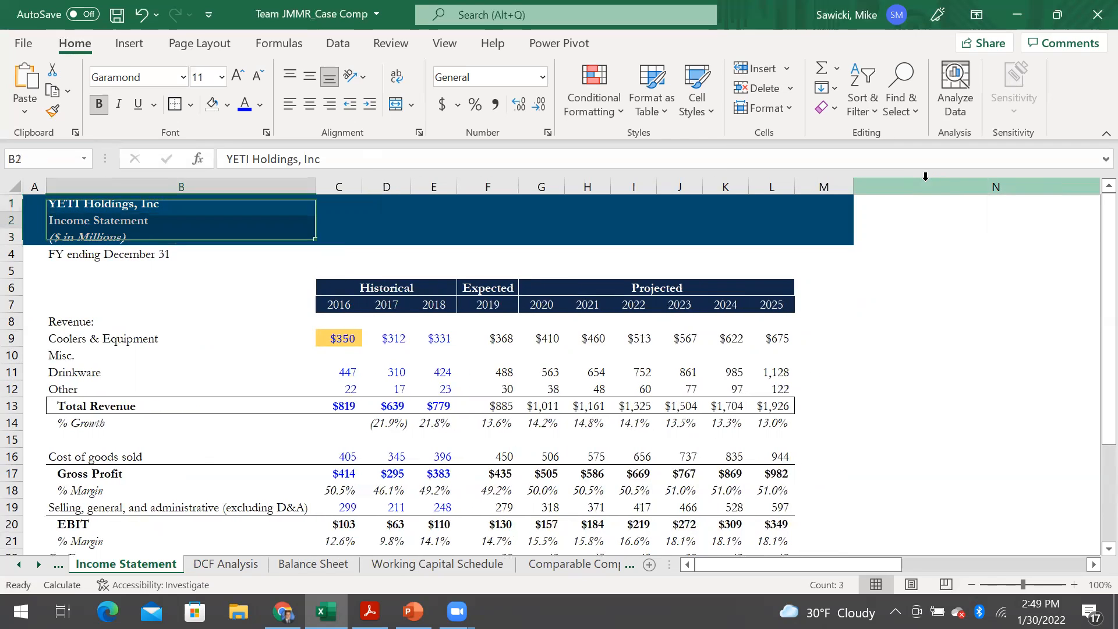
{"action": "key", "text": "Right"}
{"action": "key", "text": "Down"}
{"action": "key", "text": "Down"}
{"action": "key", "text": "Right"}
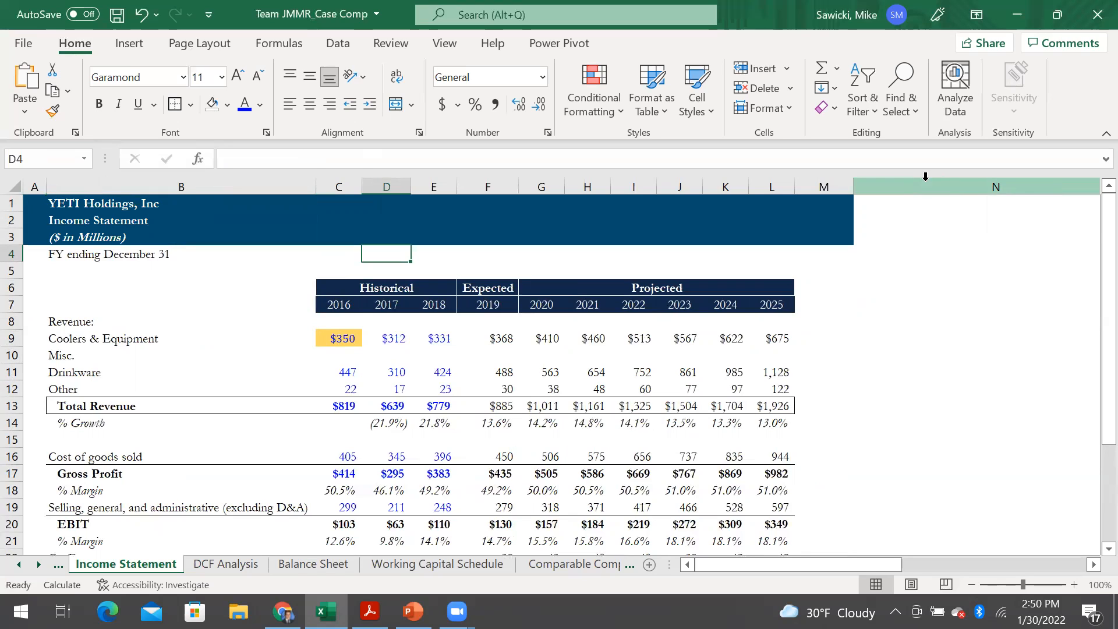
Step: Group the sheets from Income Statement through WACC so that edits apply to all of them
{"action": "key", "text": "ctrl+shift+Page_Down"}
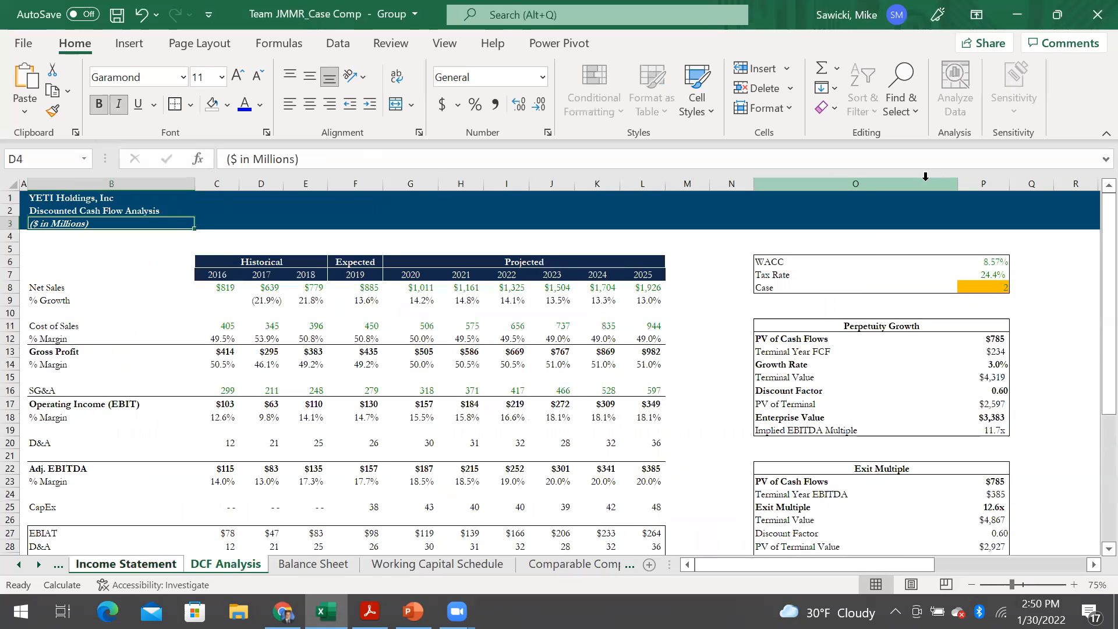
{"action": "key", "text": "ctrl+shift+Page_Down"}
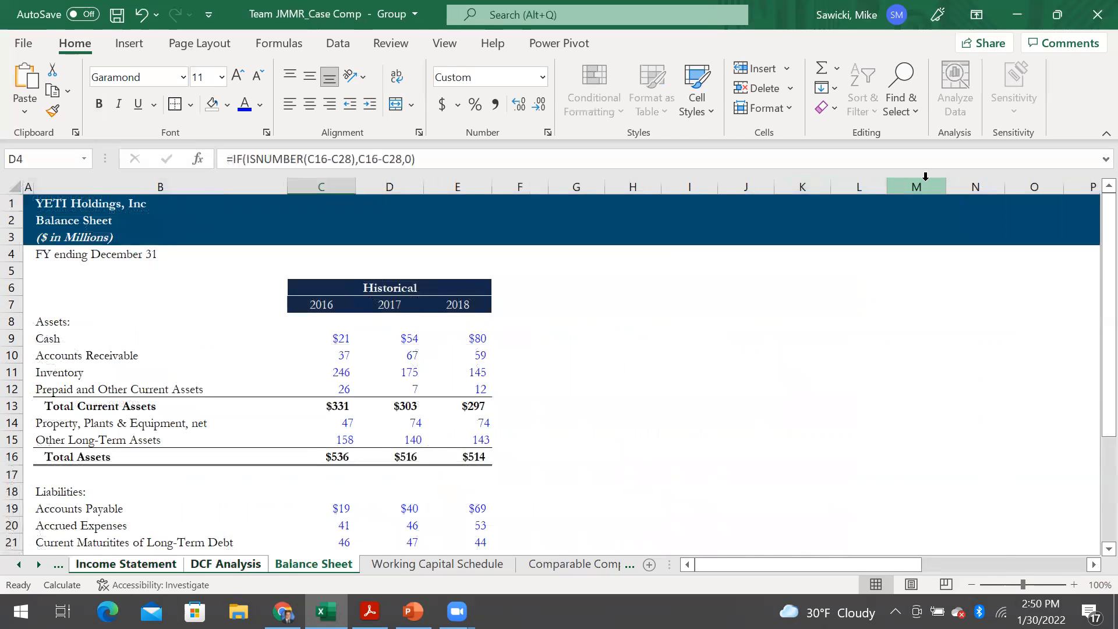
{"action": "key", "text": "ctrl+shift+Page_Down"}
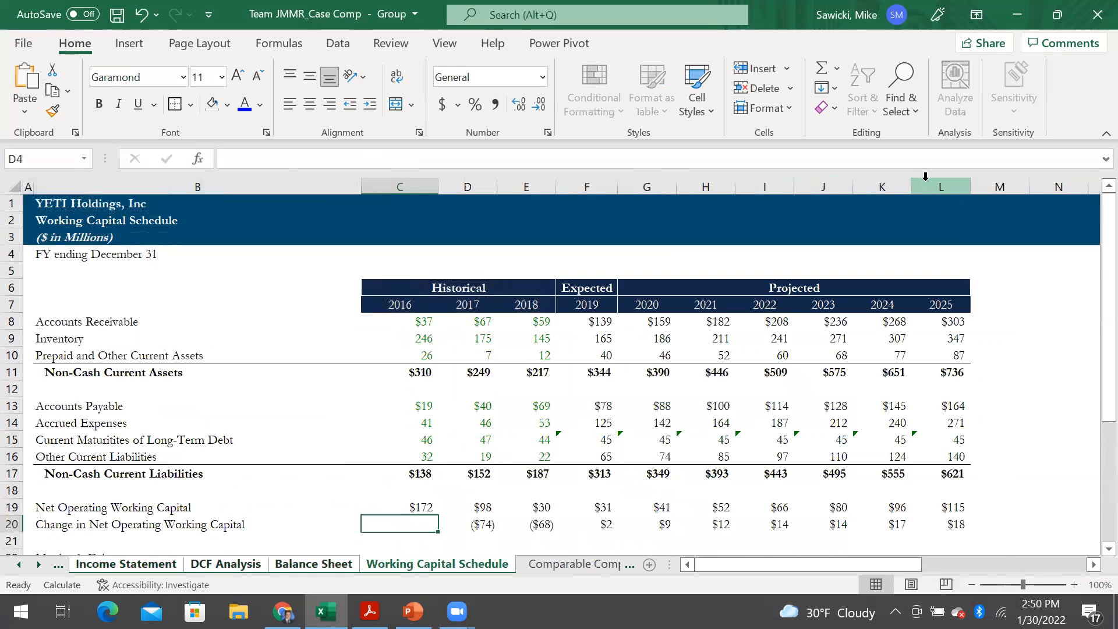
{"action": "key", "text": "ctrl+shift+Page_Down"}
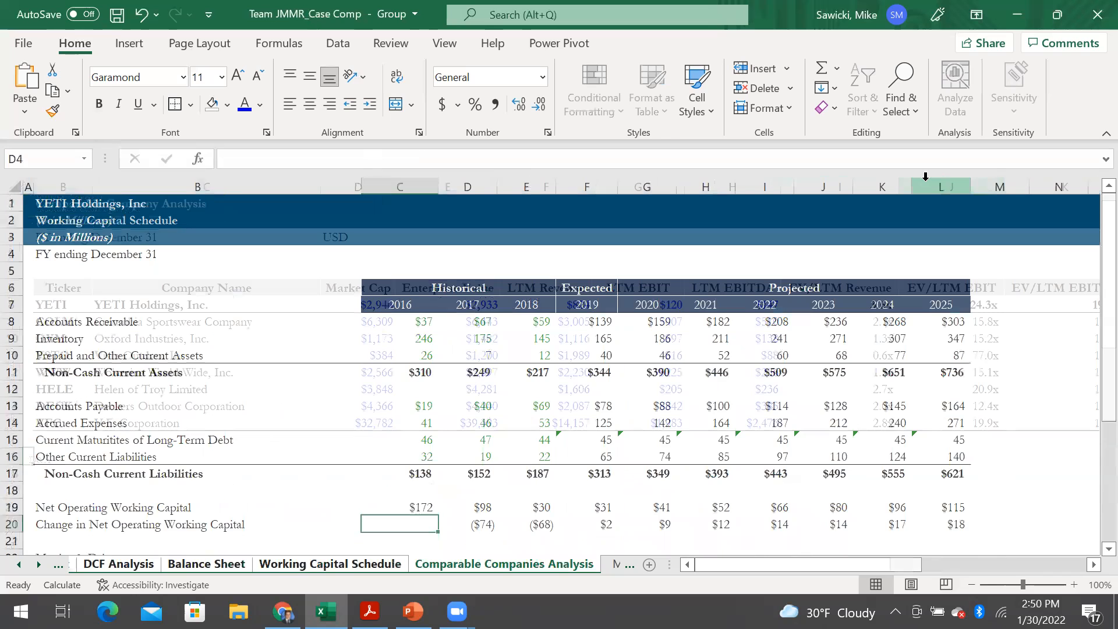
{"action": "key", "text": "ctrl+shift+Page_Down"}
{"action": "key", "text": "ctrl+shift+Page_Down"}
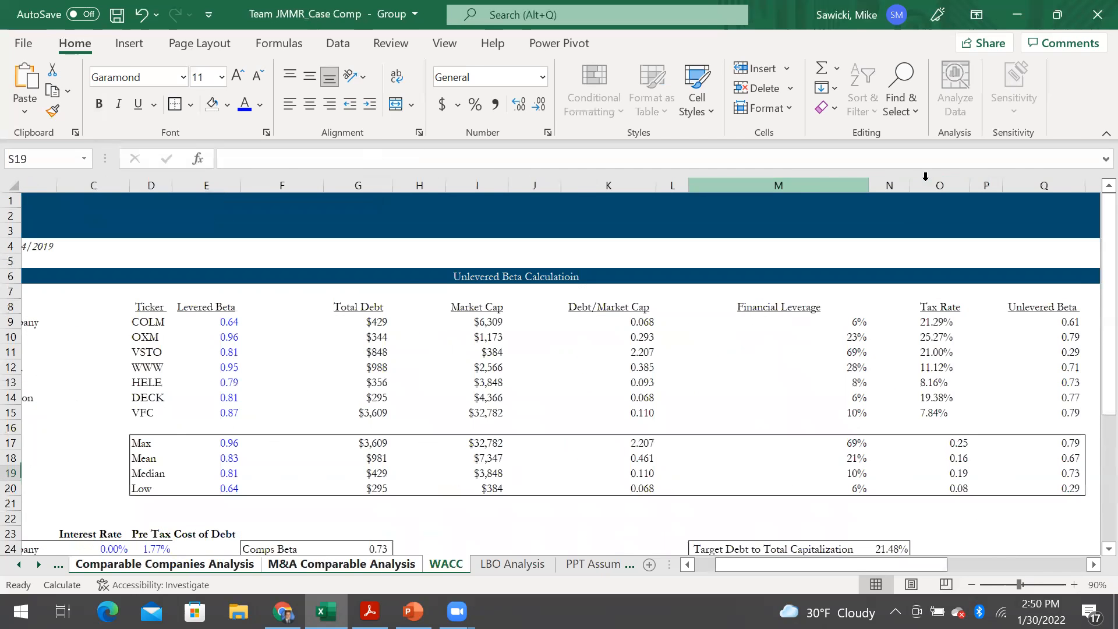
Step: Fill the title cells B1:B3 with standard yellow across all the grouped sheets
{"action": "key", "text": "Left"}
{"action": "key", "text": "Left"}
{"action": "key", "text": "Left"}
{"action": "key", "text": "Left"}
{"action": "key", "text": "Left"}
{"action": "key", "text": "Left"}
{"action": "key", "text": "Left"}
{"action": "key", "text": "Left"}
{"action": "key", "text": "Left"}
{"action": "key", "text": "Left"}
{"action": "key", "text": "Left"}
{"action": "key", "text": "Left"}
{"action": "key", "text": "Left"}
{"action": "key", "text": "Left"}
{"action": "key", "text": "ctrl+Up"}
{"action": "key", "text": "ctrl+Up"}
{"action": "key", "text": "ctrl+Up"}
{"action": "key", "text": "ctrl+Up"}
{"action": "key", "text": "ctrl+Left"}
{"action": "key", "text": "ctrl+Left"}
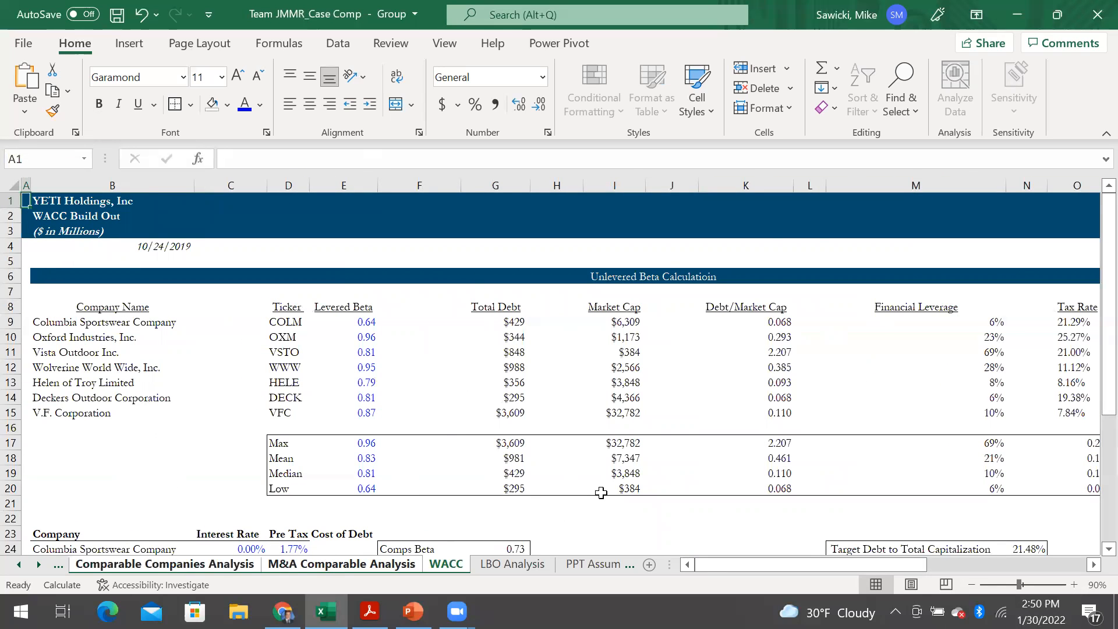
{"action": "key", "text": "Right"}
{"action": "key", "text": "shift+Down"}
{"action": "key", "text": "shift+Down"}
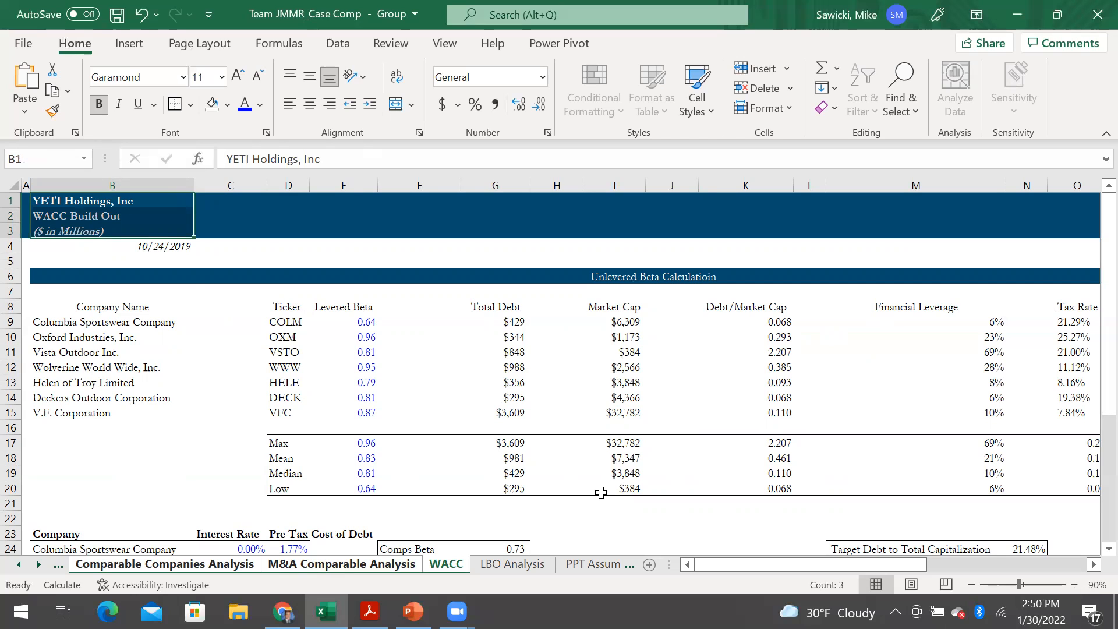
{"action": "key", "text": "alt+h"}
{"action": "key", "text": "h"}
{"action": "key", "text": "Down"}
{"action": "key", "text": "Down"}
{"action": "key", "text": "Down"}
{"action": "key", "text": "Down"}
{"action": "key", "text": "Down"}
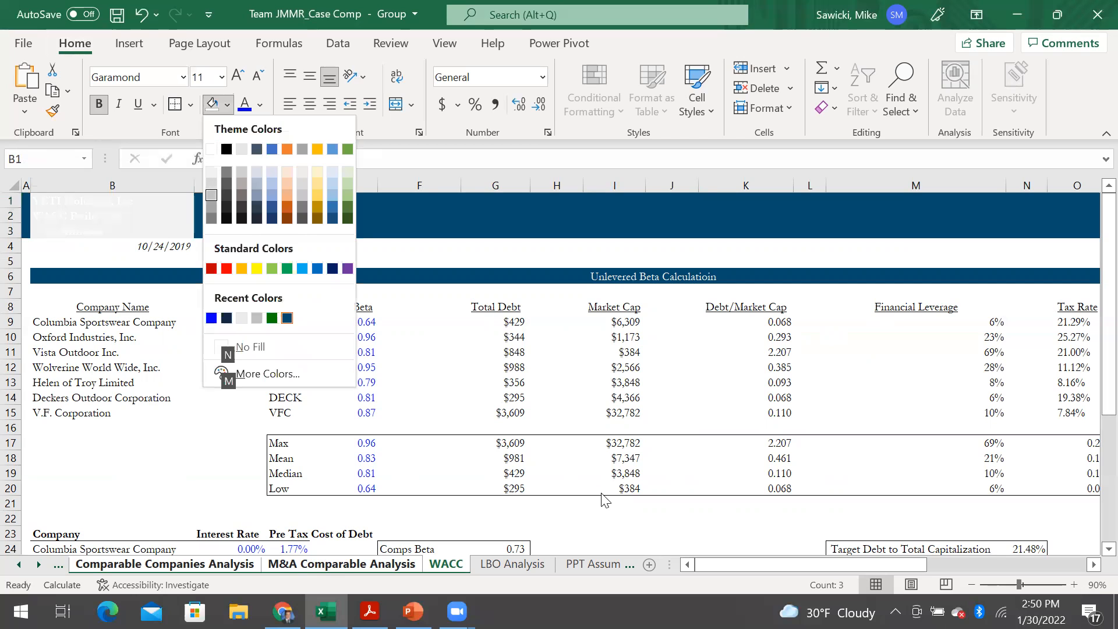
{"action": "key", "text": "Right"}
{"action": "key", "text": "Down"}
{"action": "key", "text": "Right"}
{"action": "key", "text": "Right"}
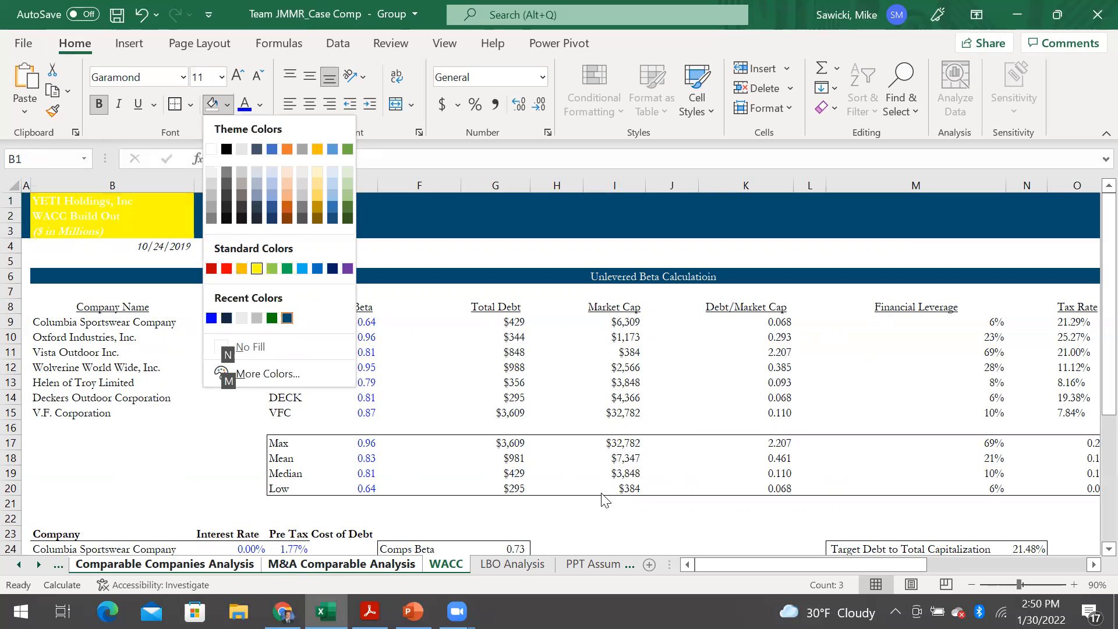
{"action": "key", "text": "Return"}
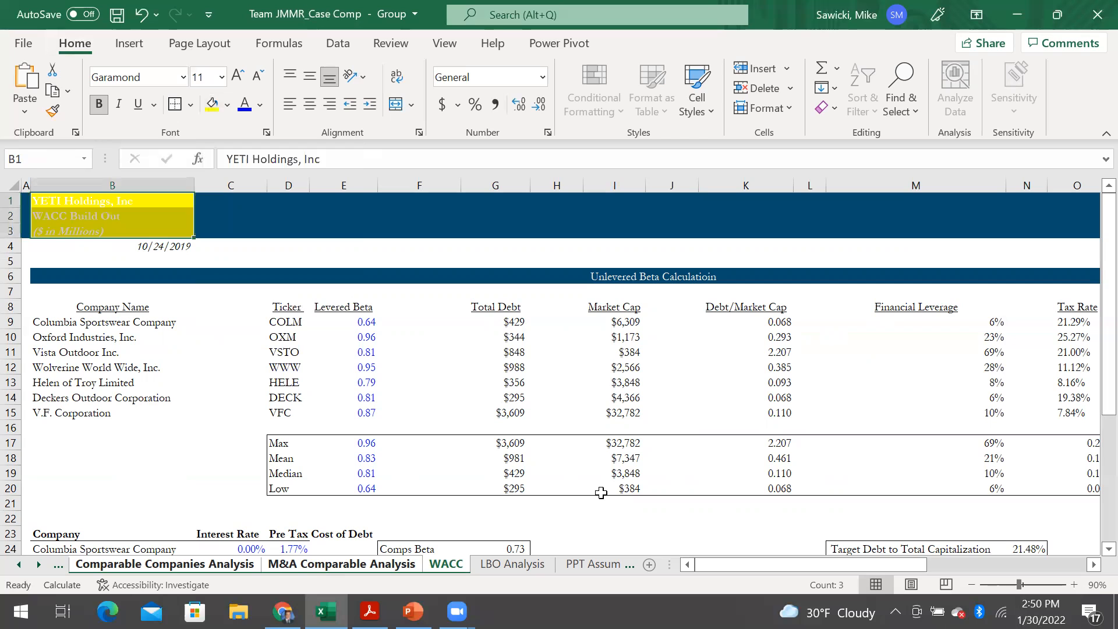
Step: Release the sheet grouping by switching to LBO Analysis, and check the title block fill on the WACC sheet
{"action": "key", "text": "ctrl+Page_Down"}
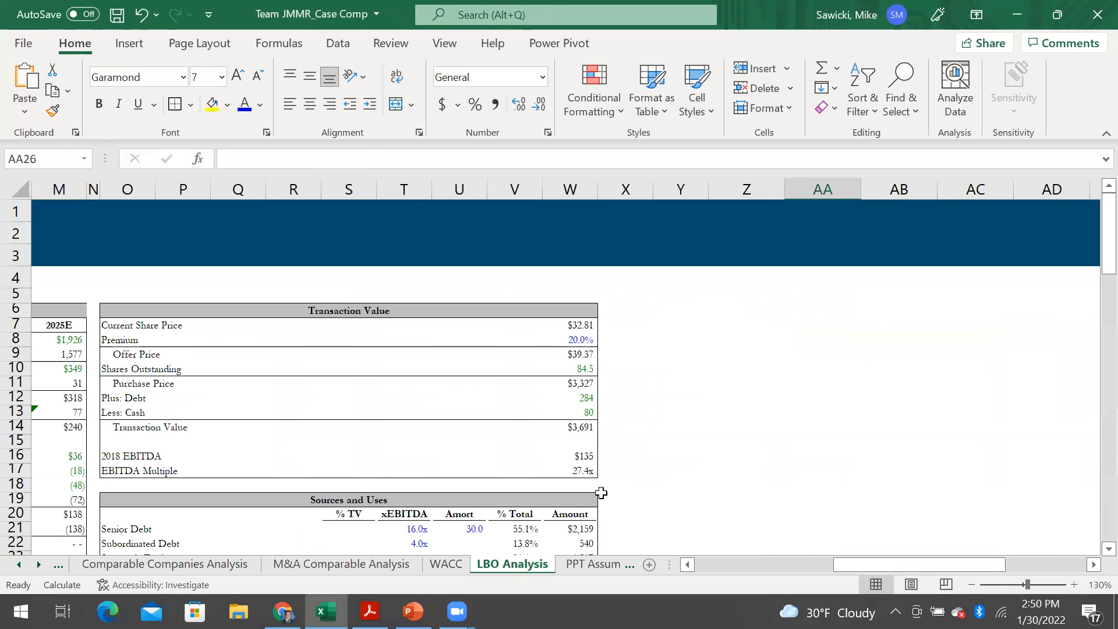
{"action": "key", "text": "ctrl+Page_Up"}
{"action": "key", "text": "Right"}
{"action": "key", "text": "Right"}
{"action": "key", "text": "Down"}
{"action": "key", "text": "Down"}
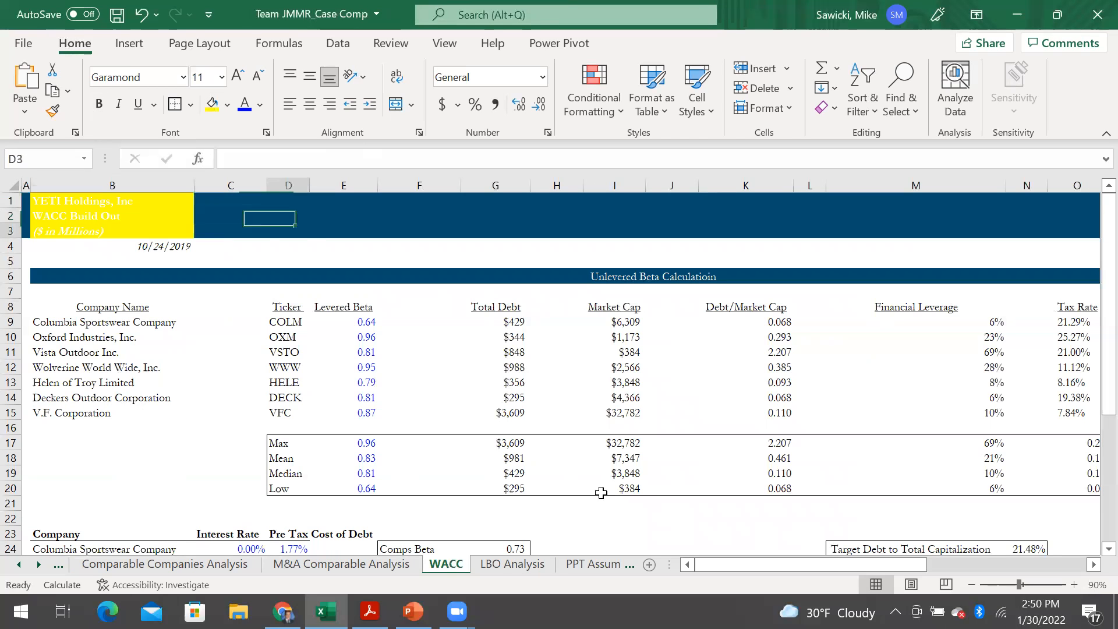
Step: Inspect the header area of the LBO Analysis sheet, which lies outside the group
{"action": "key", "text": "ctrl+Page_Down"}
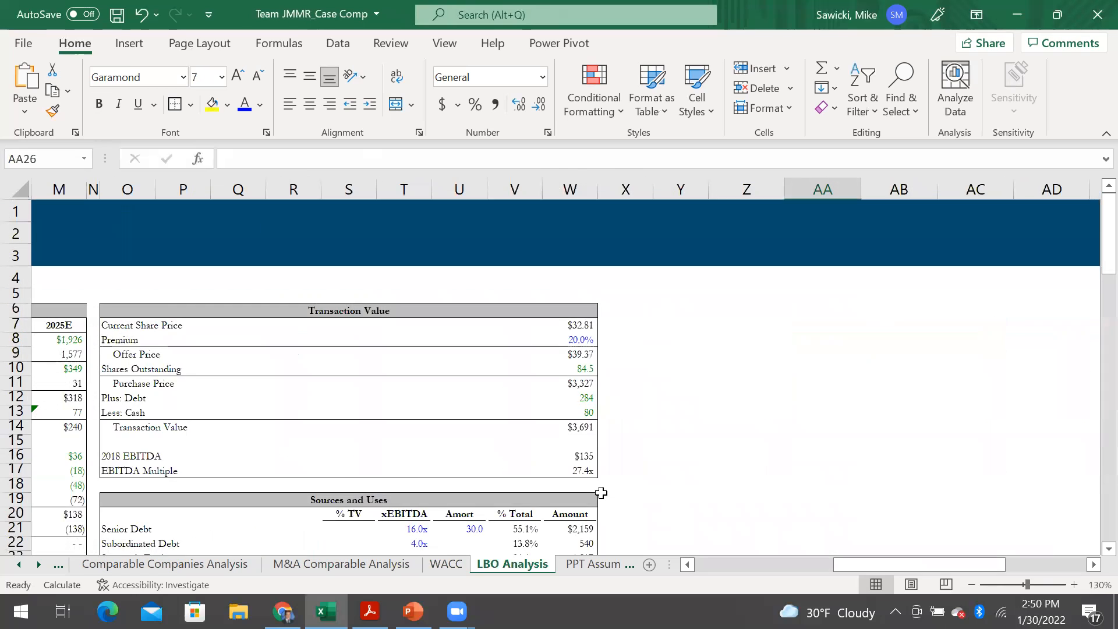
{"action": "key", "text": "ctrl+Left"}
{"action": "key", "text": "ctrl+Left"}
{"action": "key", "text": "ctrl+Left"}
{"action": "key", "text": "ctrl+Left"}
{"action": "key", "text": "ctrl+Left"}
{"action": "key", "text": "ctrl+Up"}
{"action": "key", "text": "ctrl+Up"}
{"action": "key", "text": "ctrl+Left"}
{"action": "key", "text": "ctrl+Up"}
{"action": "key", "text": "ctrl+Up"}
{"action": "key", "text": "ctrl+Up"}
{"action": "key", "text": "ctrl+Left"}
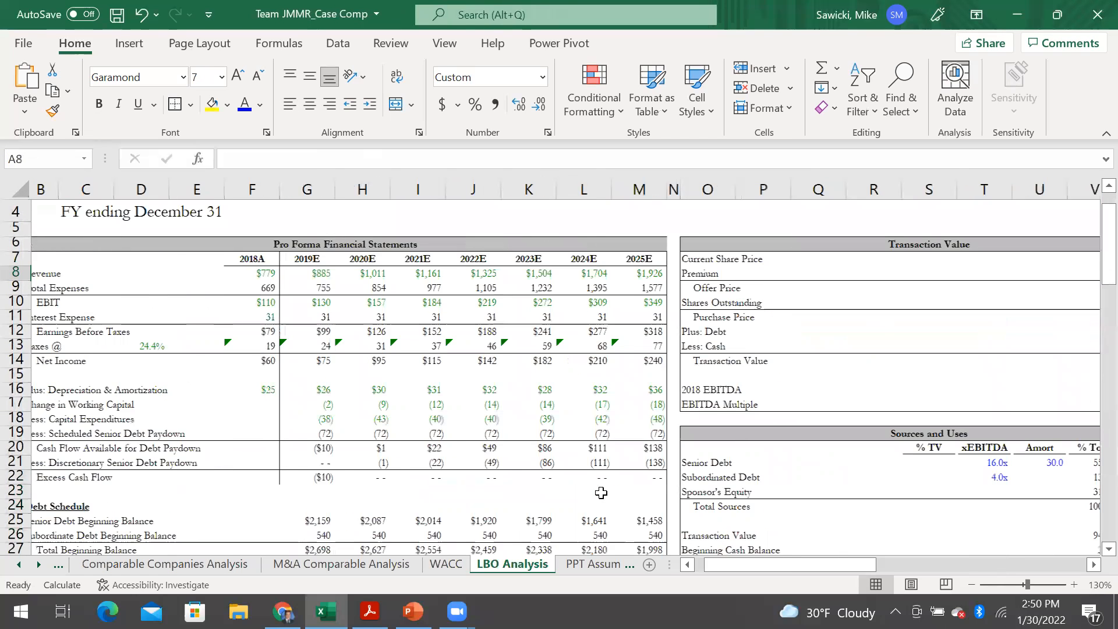
{"action": "key", "text": "ctrl+Up"}
{"action": "key", "text": "Right"}
{"action": "key", "text": "Right"}
{"action": "key", "text": "Down"}
Step: Go back through the sheets from WACC to Income Statement, checking the fill of each title block
{"action": "key", "text": "ctrl+Page_Up"}
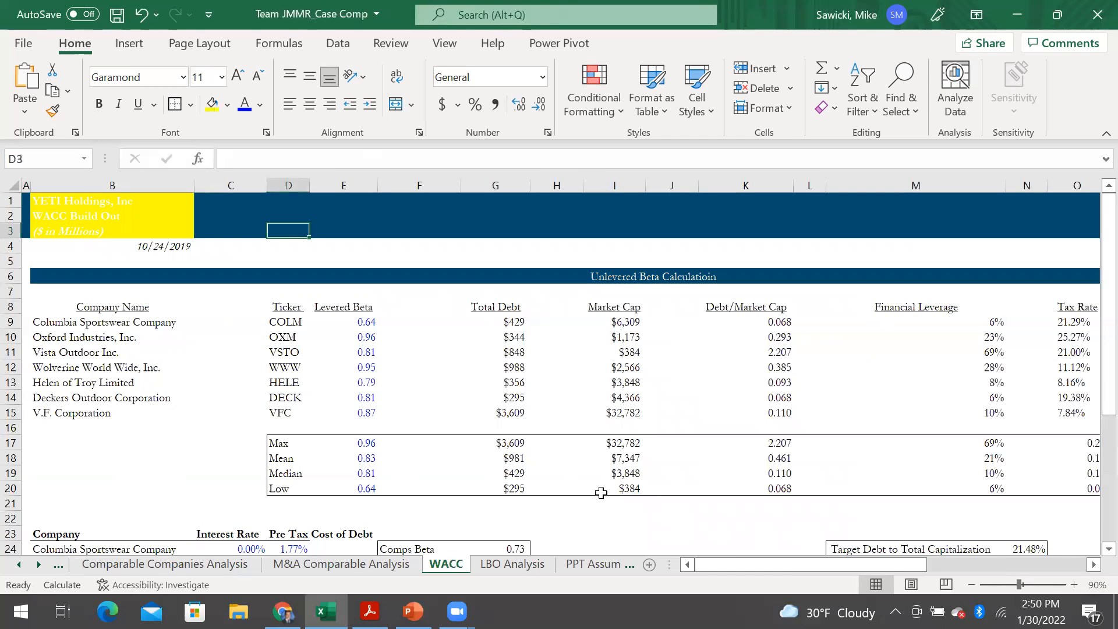
{"action": "key", "text": "ctrl+Page_Up"}
{"action": "key", "text": "ctrl+Page_Up"}
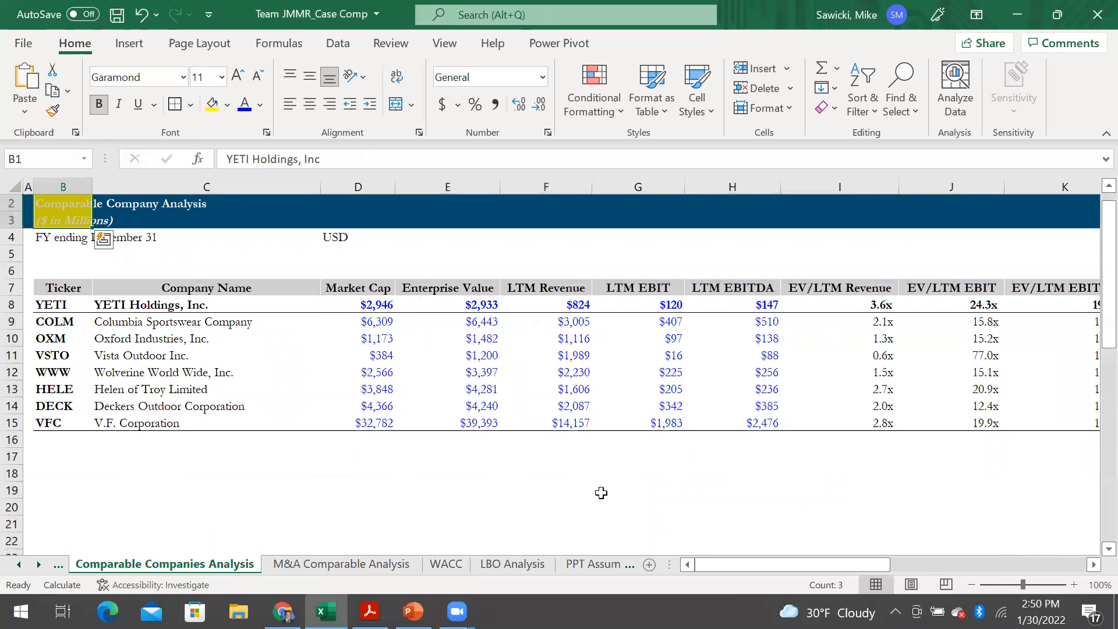
{"action": "key", "text": "ctrl+Page_Up"}
{"action": "key", "text": "ctrl+Page_Up"}
{"action": "key", "text": "ctrl+Page_Up"}
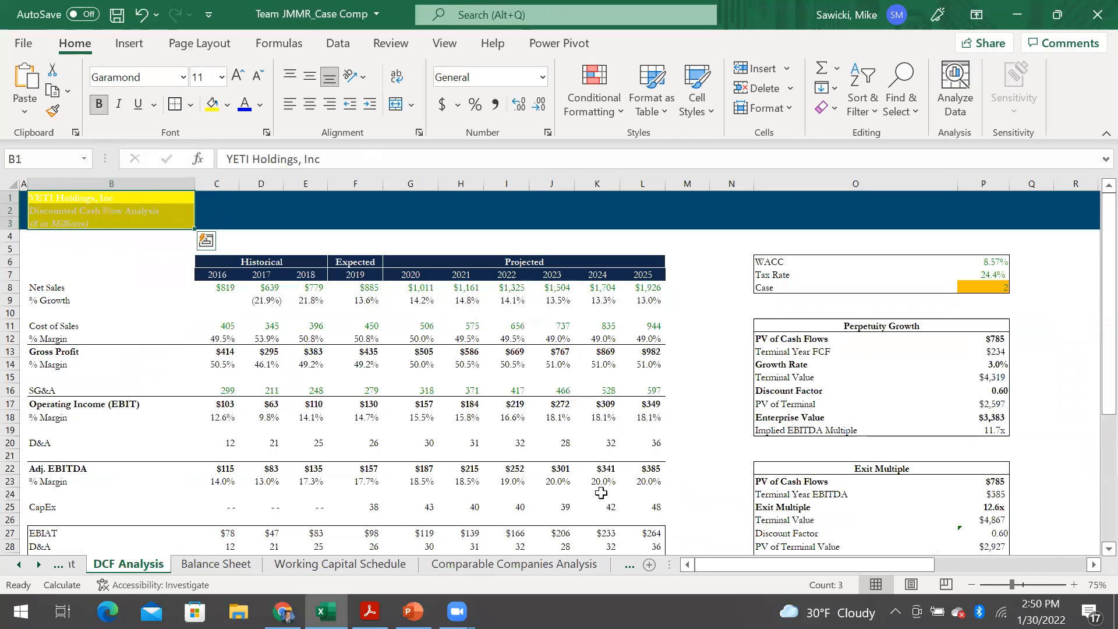
{"action": "key", "text": "ctrl+Page_Up"}
{"action": "key", "text": "Down"}
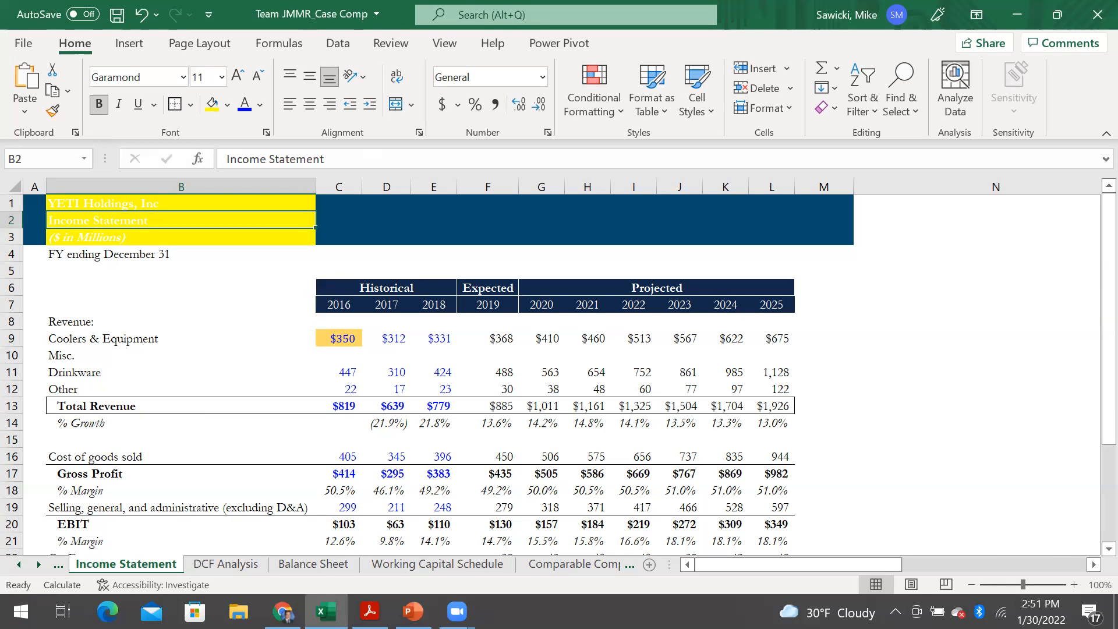
Step: Review the historical Coolers & Equipment figures in C9:E9 of the Income Statement
{"action": "left_click", "coordinate": [805, 355]}
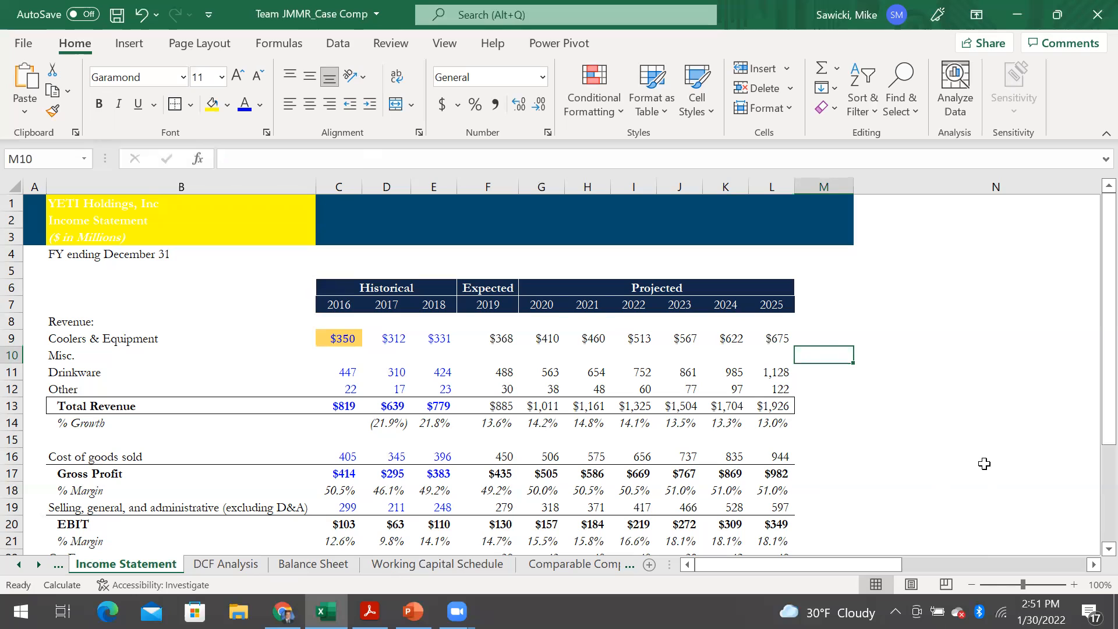
{"action": "key", "text": "Left"}
{"action": "key", "text": "Left"}
{"action": "key", "text": "Left"}
{"action": "key", "text": "Left"}
{"action": "key", "text": "Left"}
{"action": "key", "text": "Left"}
{"action": "key", "text": "Left"}
{"action": "key", "text": "Left"}
{"action": "key", "text": "Left"}
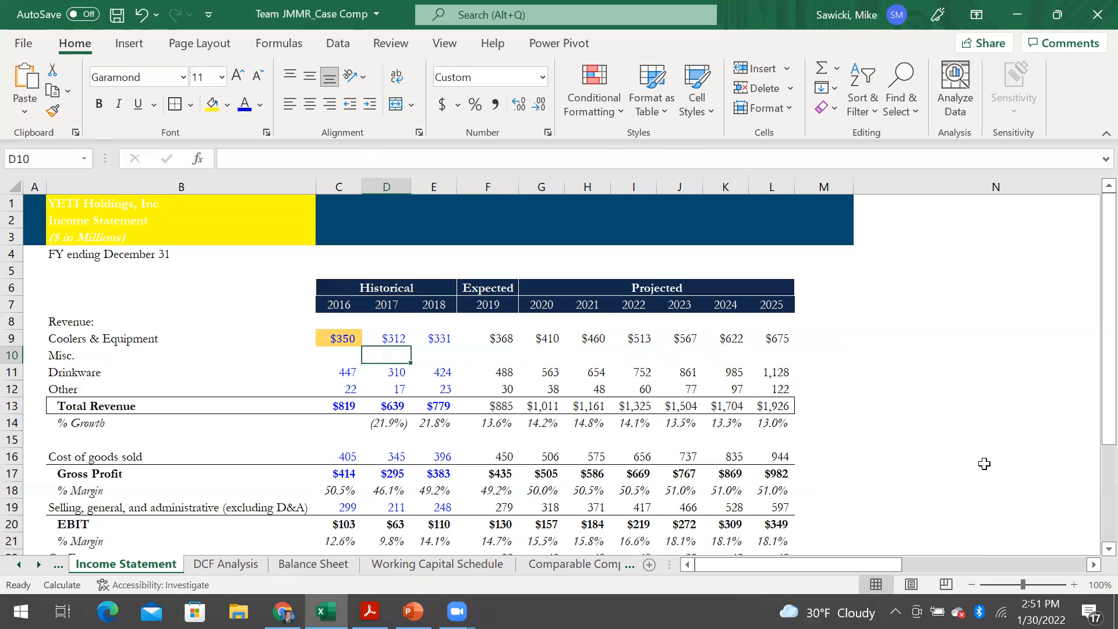
{"action": "key", "text": "Left"}
{"action": "key", "text": "Up"}
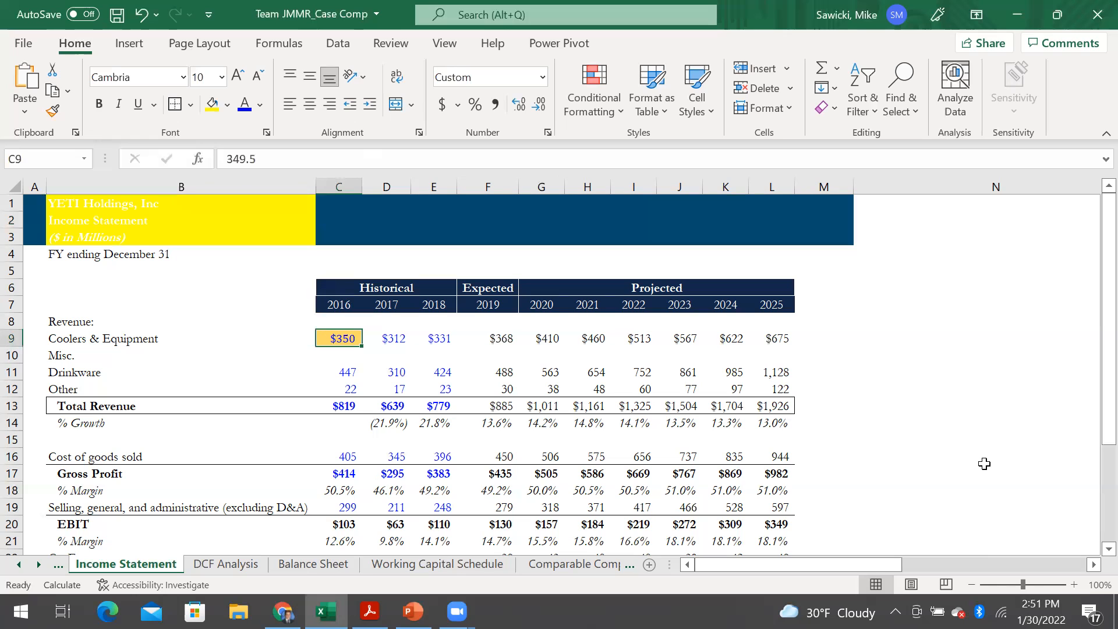
{"action": "key", "text": "Right"}
{"action": "key", "text": "Right"}
{"action": "key", "text": "Right"}
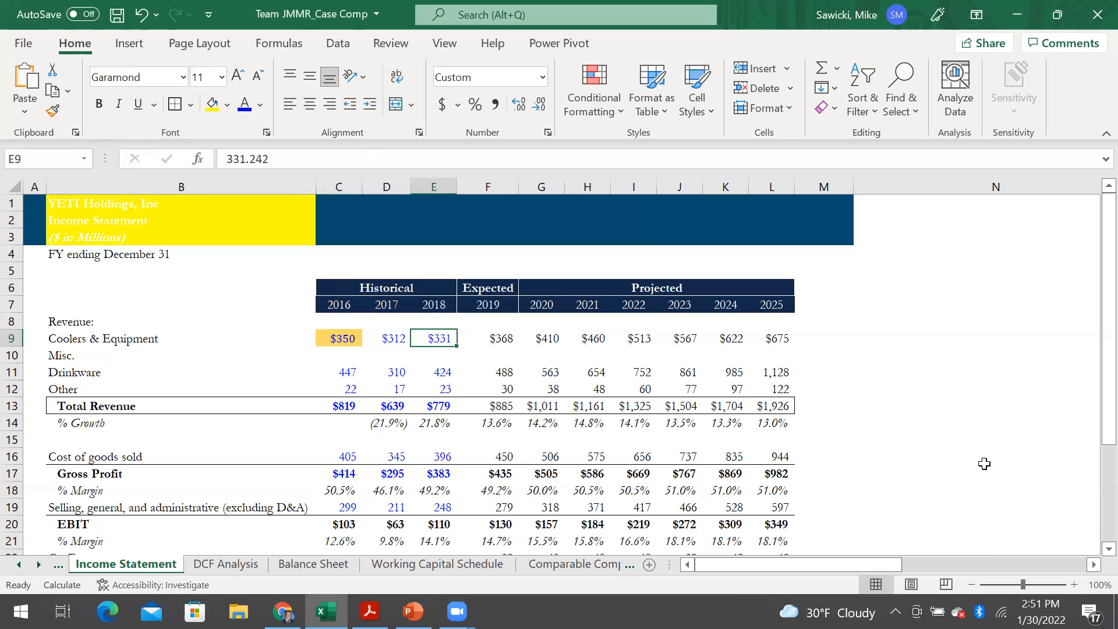
Step: Group the historical year columns C:E (2016 to 2018) on the Income Statement as a column outline
{"action": "scroll", "coordinate": [789, 416], "scroll_direction": "down", "scroll_amount": 3}
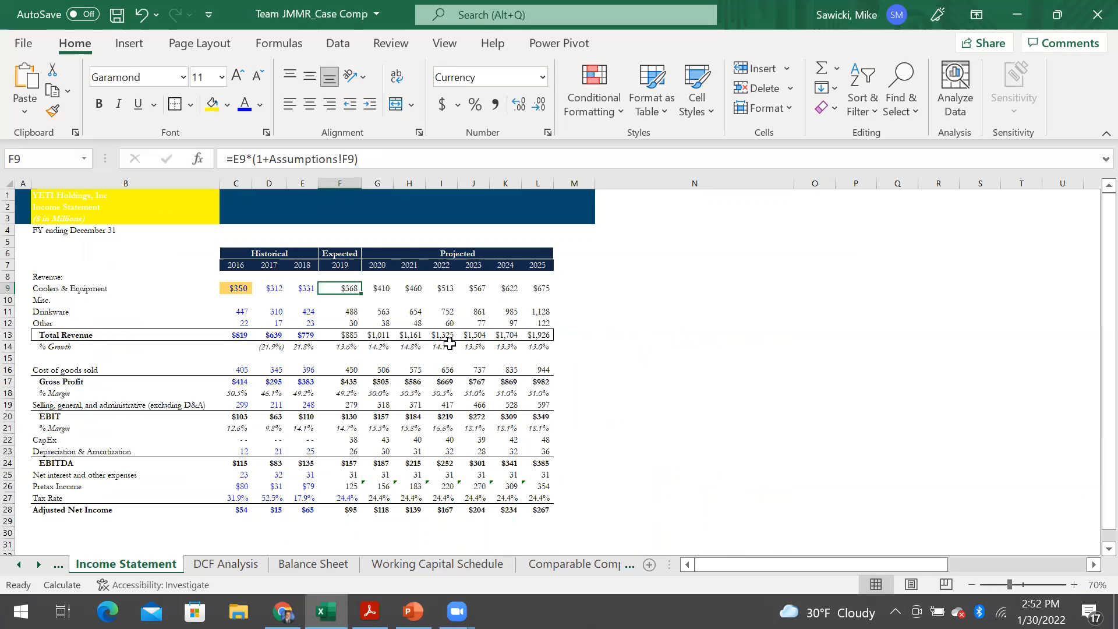
{"action": "key", "text": "Left"}
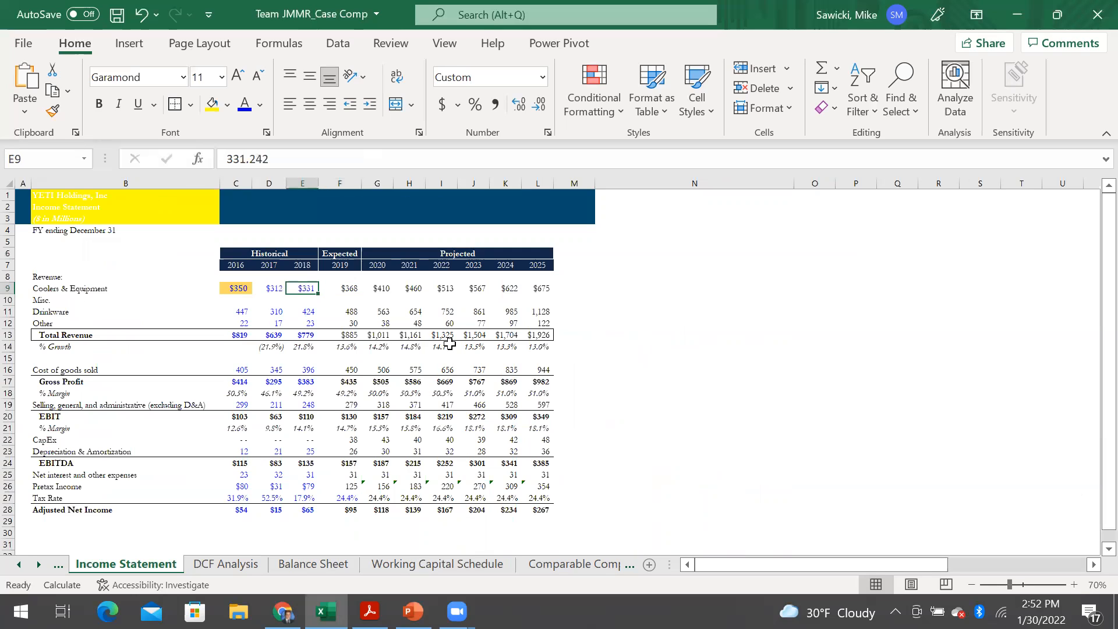
{"action": "key", "text": "shift+Left"}
{"action": "key", "text": "shift+Left"}
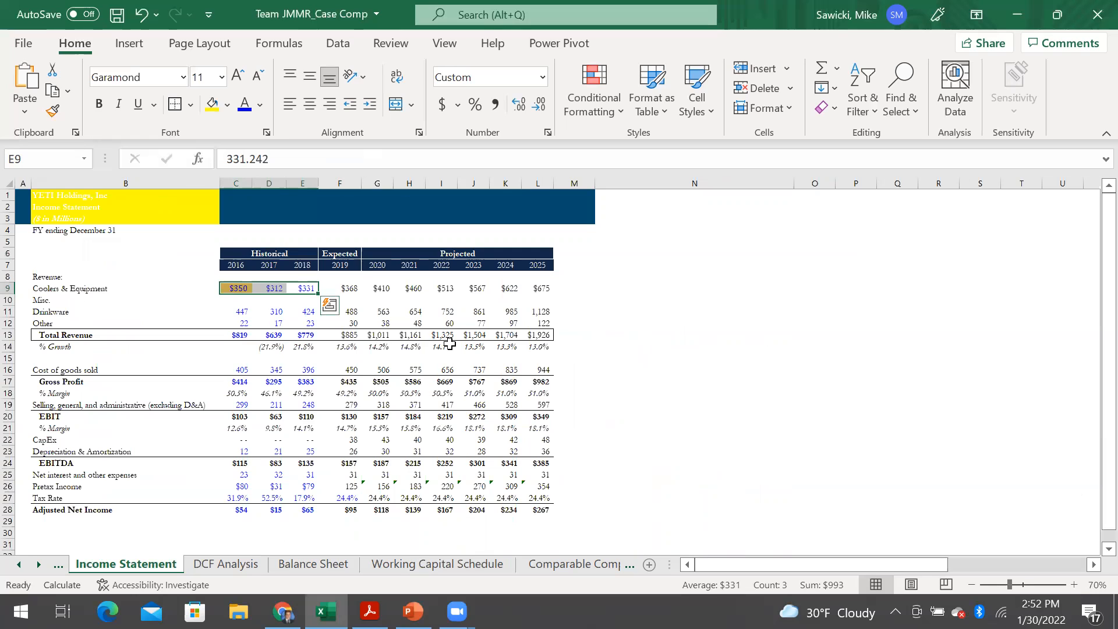
{"action": "key", "text": "shift+alt+Right"}
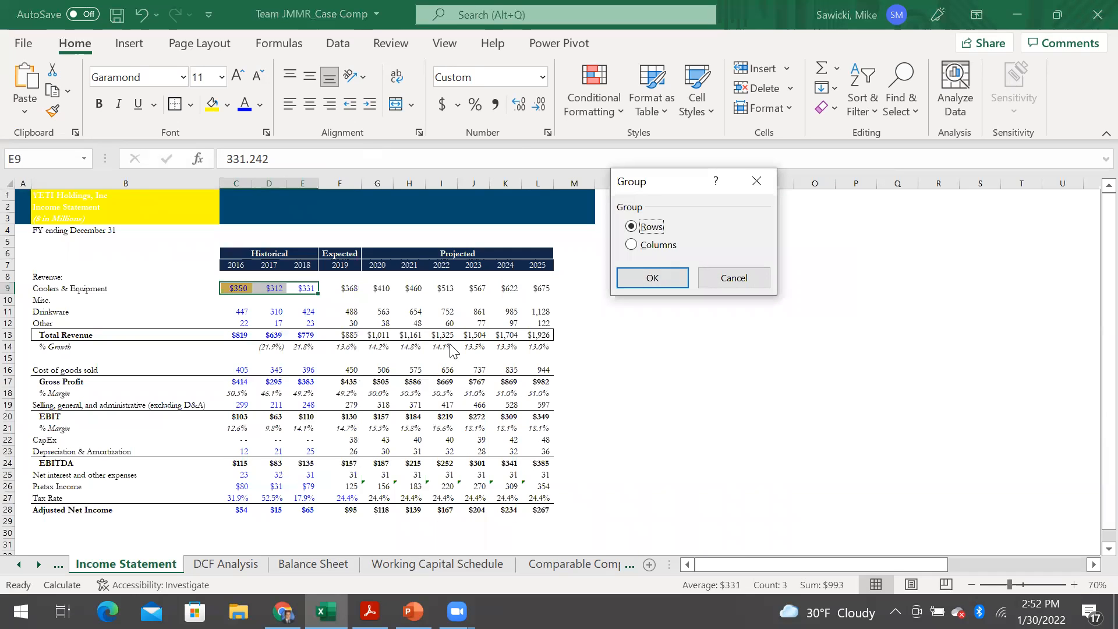
{"action": "key", "text": "Down"}
{"action": "key", "text": "Return"}
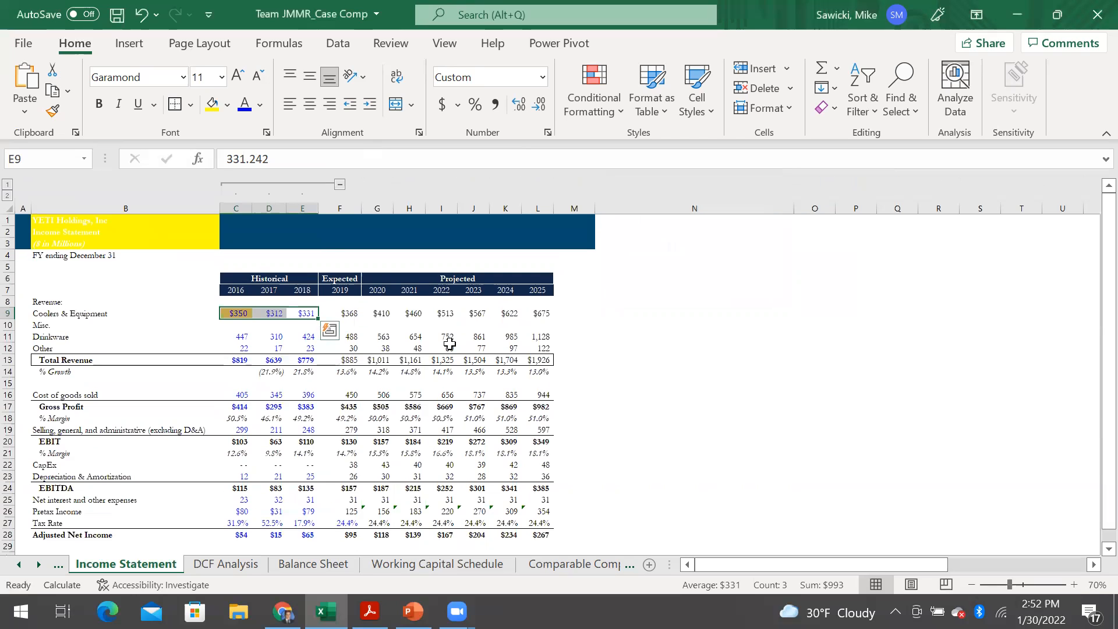
Step: Collapse the 2016 to 2018 column group and look over the Coolers & Equipment row without the historical years
{"action": "left_click", "coordinate": [340, 185]}
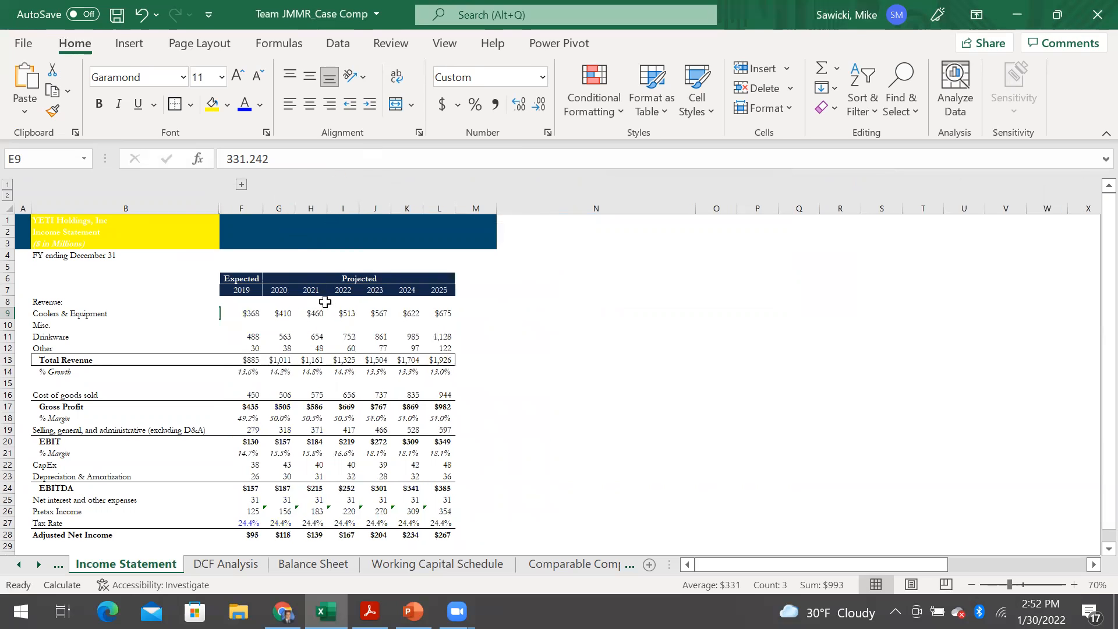
{"action": "left_click", "coordinate": [343, 314]}
{"action": "key", "text": "Left"}
{"action": "key", "text": "Left"}
{"action": "key", "text": "Left"}
{"action": "key", "text": "Left"}
{"action": "key", "text": "Left"}
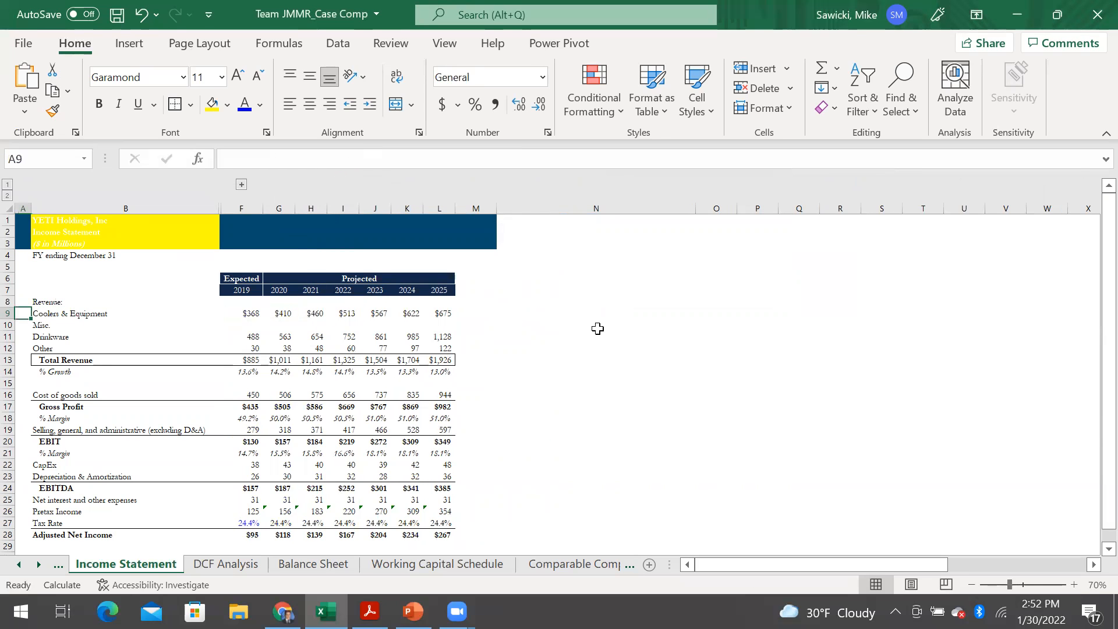
Step: Expand and collapse the historical column group several times, leaving it expanded
{"action": "left_click", "coordinate": [241, 184]}
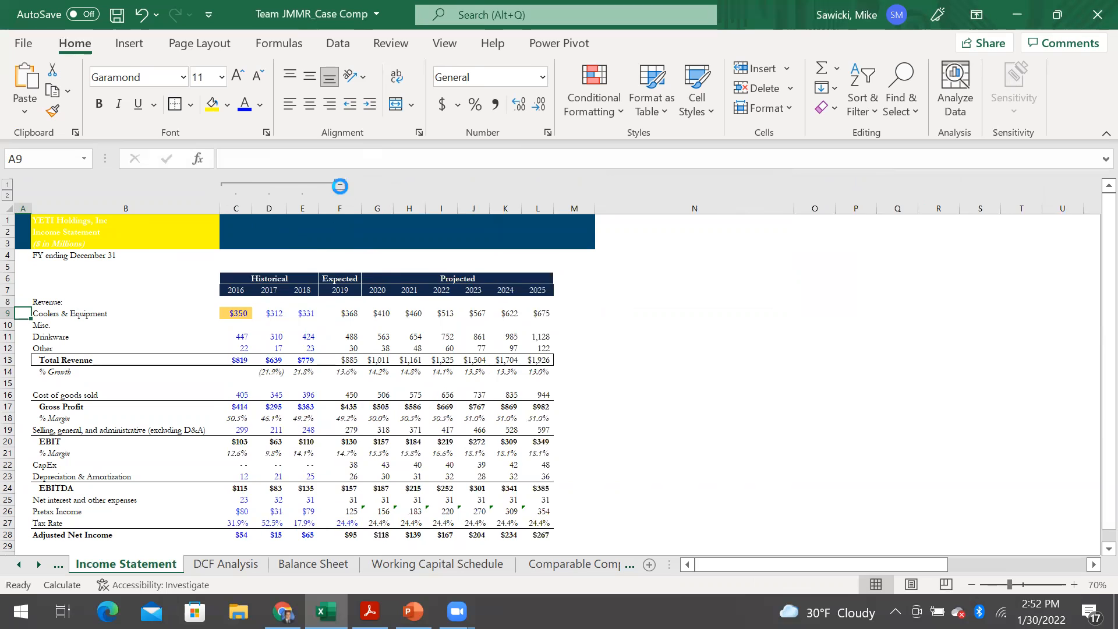
{"action": "left_click", "coordinate": [340, 184]}
{"action": "left_click", "coordinate": [241, 184]}
{"action": "left_click", "coordinate": [338, 185]}
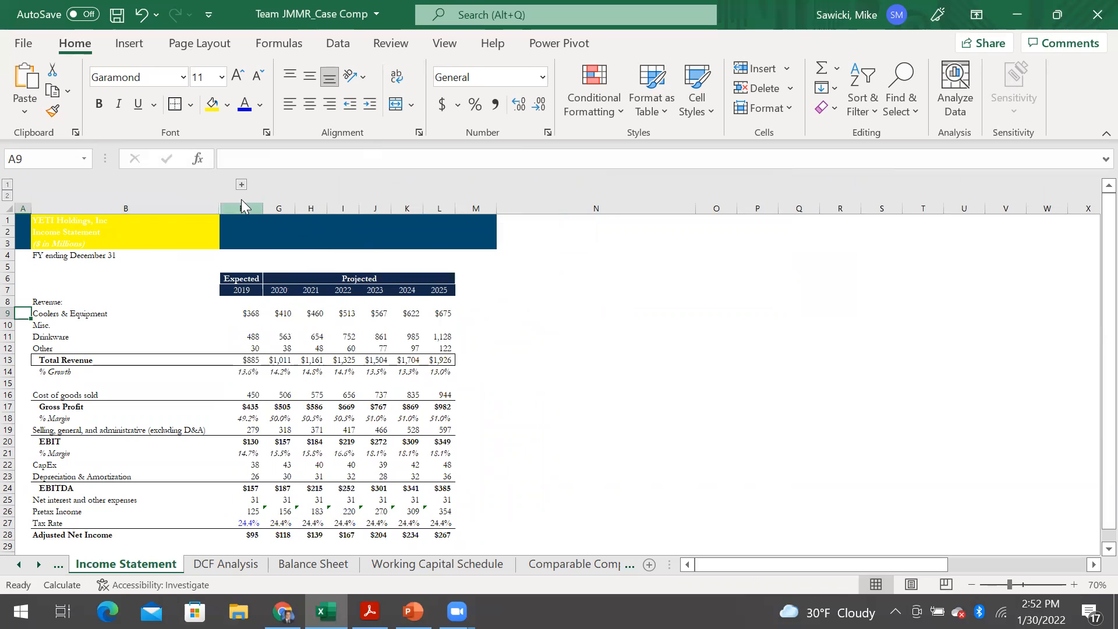
{"action": "left_click", "coordinate": [241, 184]}
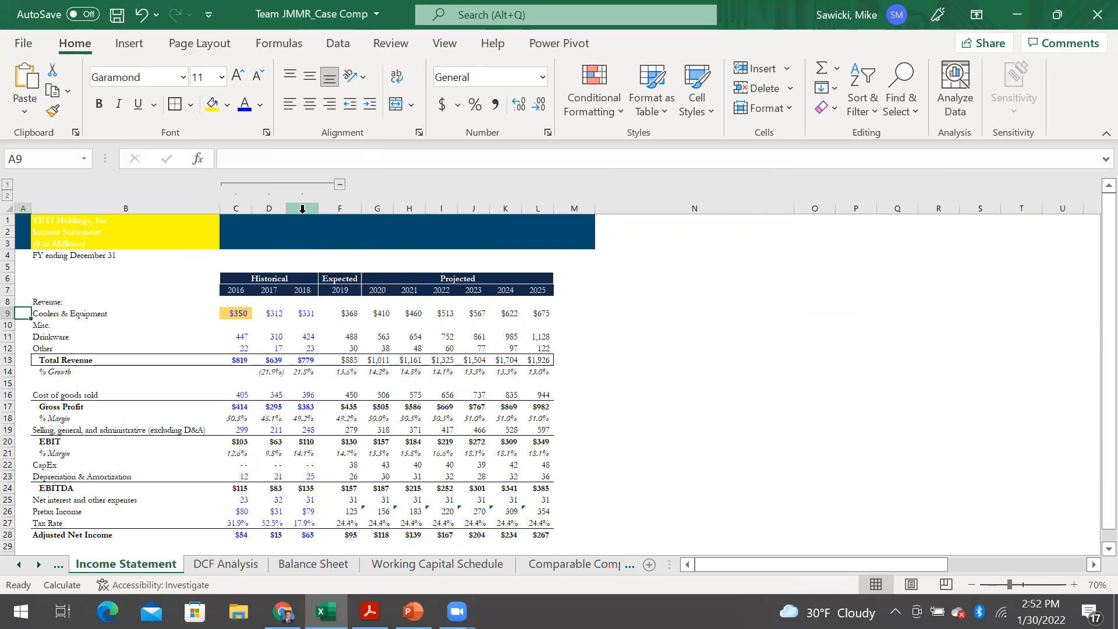
{"action": "left_click", "coordinate": [339, 185]}
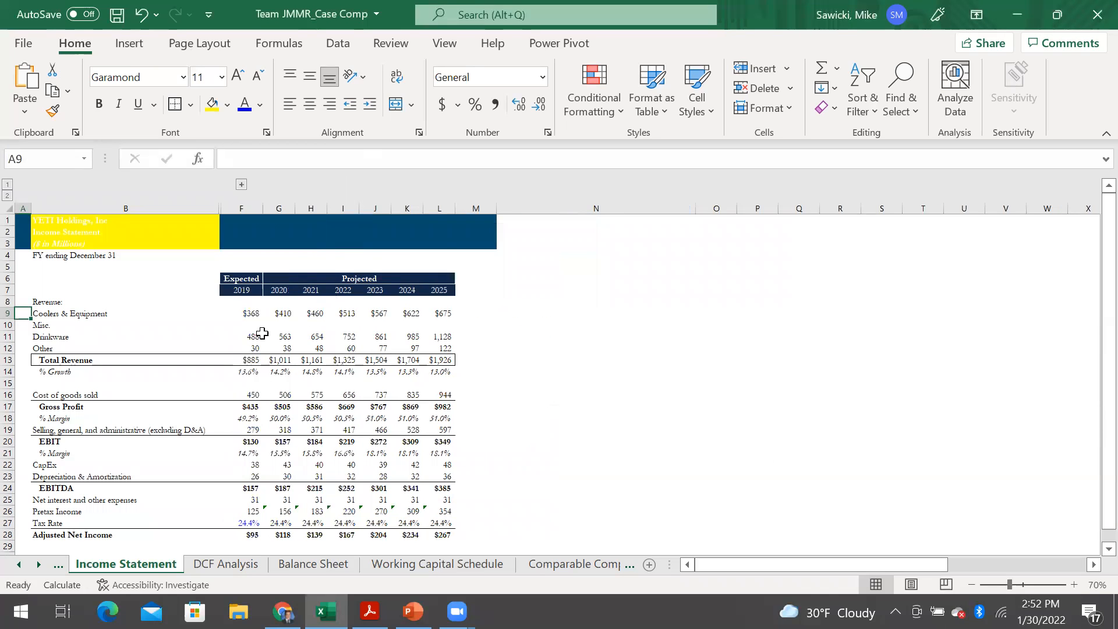
{"action": "left_click", "coordinate": [242, 185]}
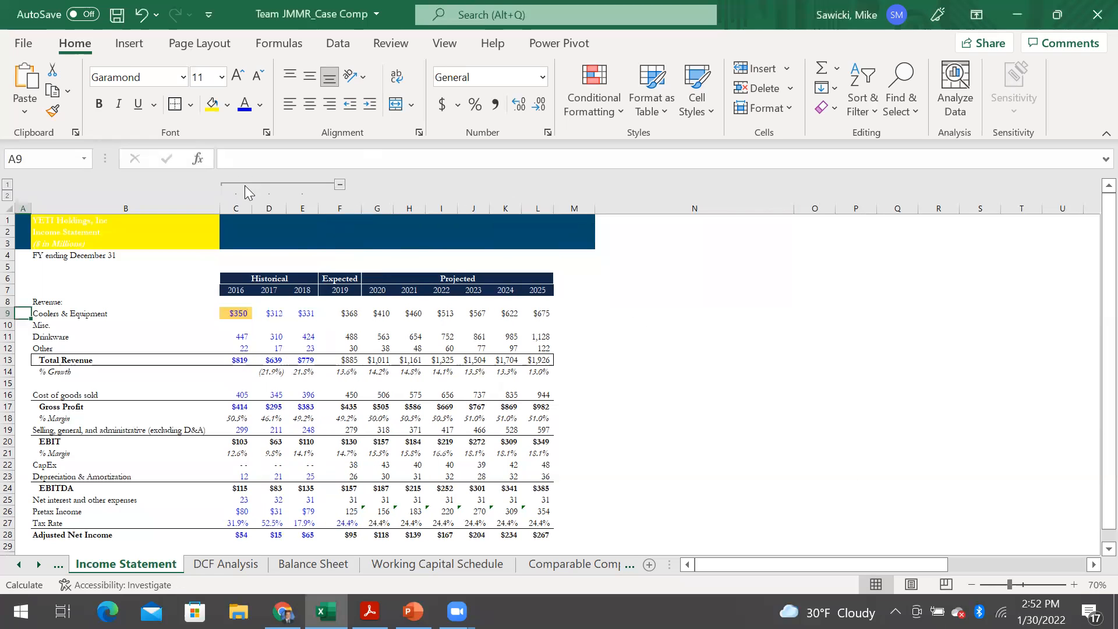
Step: Group rows 9 to 12 (Coolers & Equipment to Other) on the Income Statement as a row outline
{"action": "key", "text": "Down"}
{"action": "key", "text": "Right"}
{"action": "key", "text": "Right"}
{"action": "key", "text": "Up"}
{"action": "key", "text": "shift+Right"}
{"action": "key", "text": "shift+Right"}
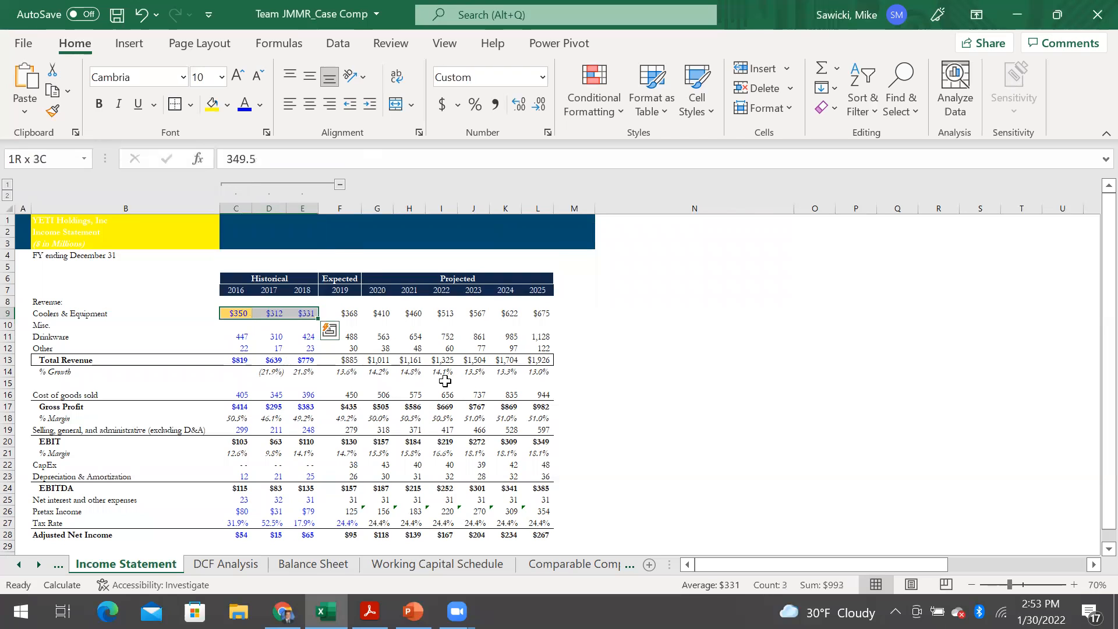
{"action": "key", "text": "shift+Down"}
{"action": "key", "text": "shift+Down"}
{"action": "key", "text": "shift+Down"}
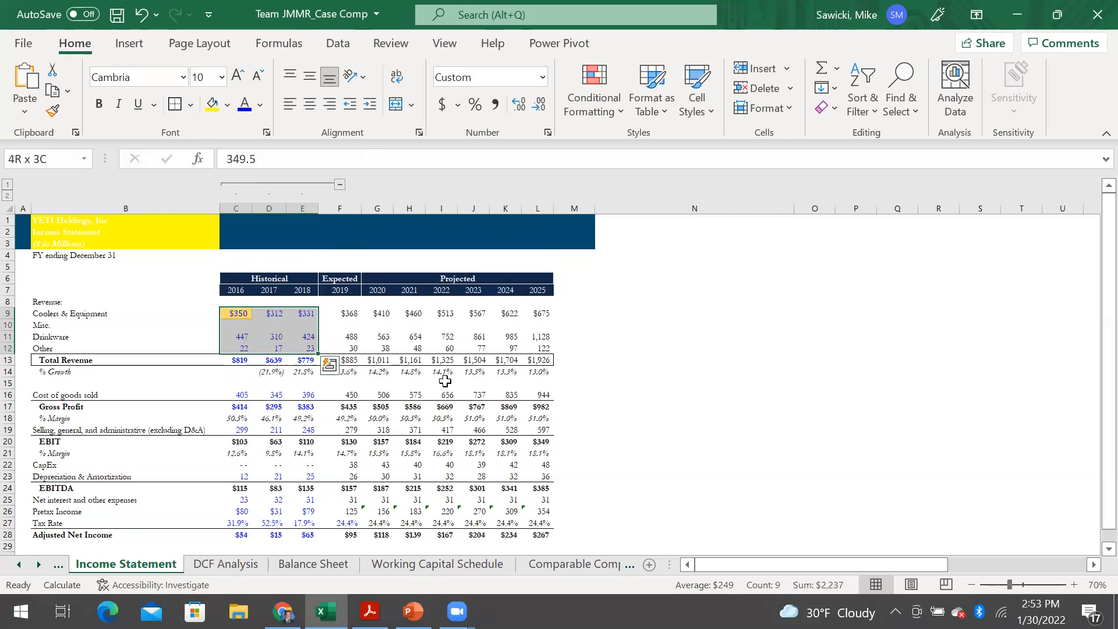
{"action": "key", "text": "alt+shift+Right"}
{"action": "key", "text": "Return"}
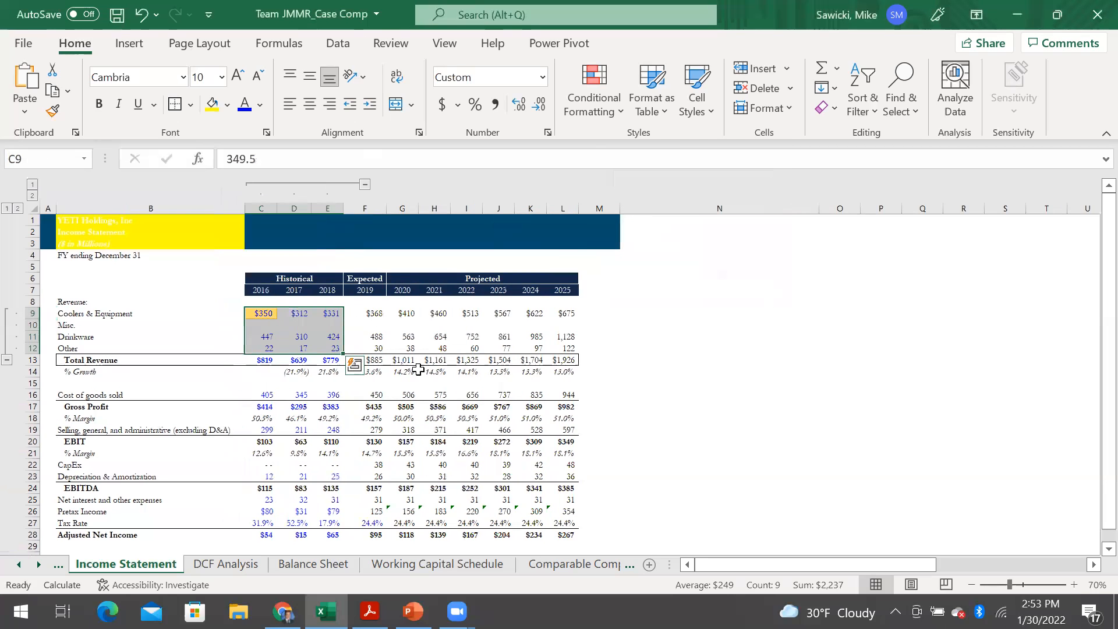
Step: Collapse and expand the grouped revenue rows 9 to 12, leaving them expanded
{"action": "left_click", "coordinate": [7, 361]}
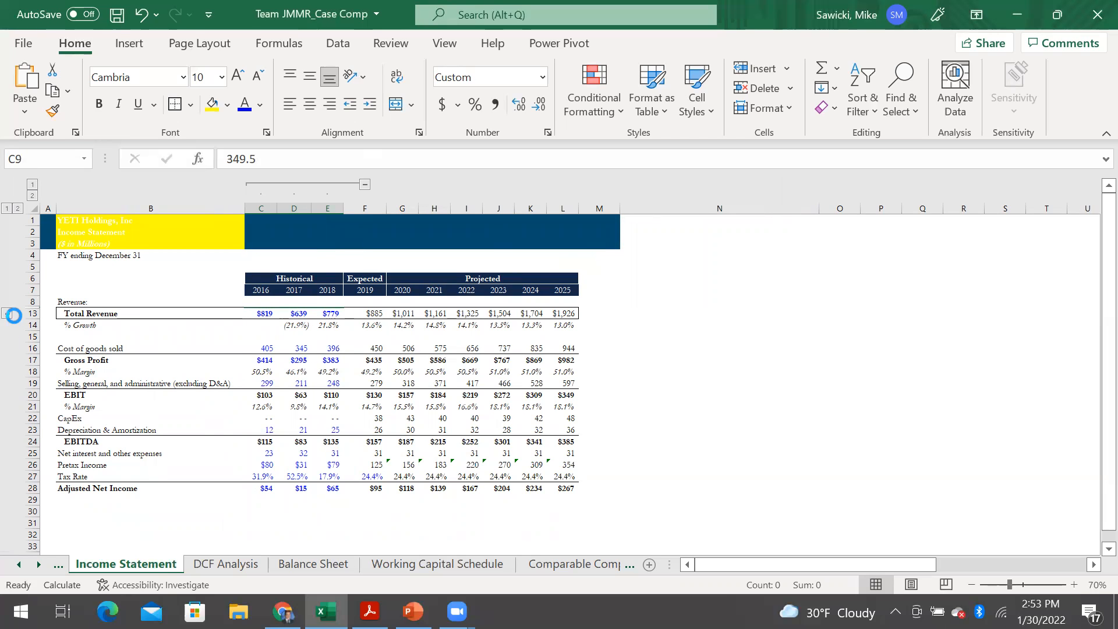
{"action": "left_click", "coordinate": [7, 313]}
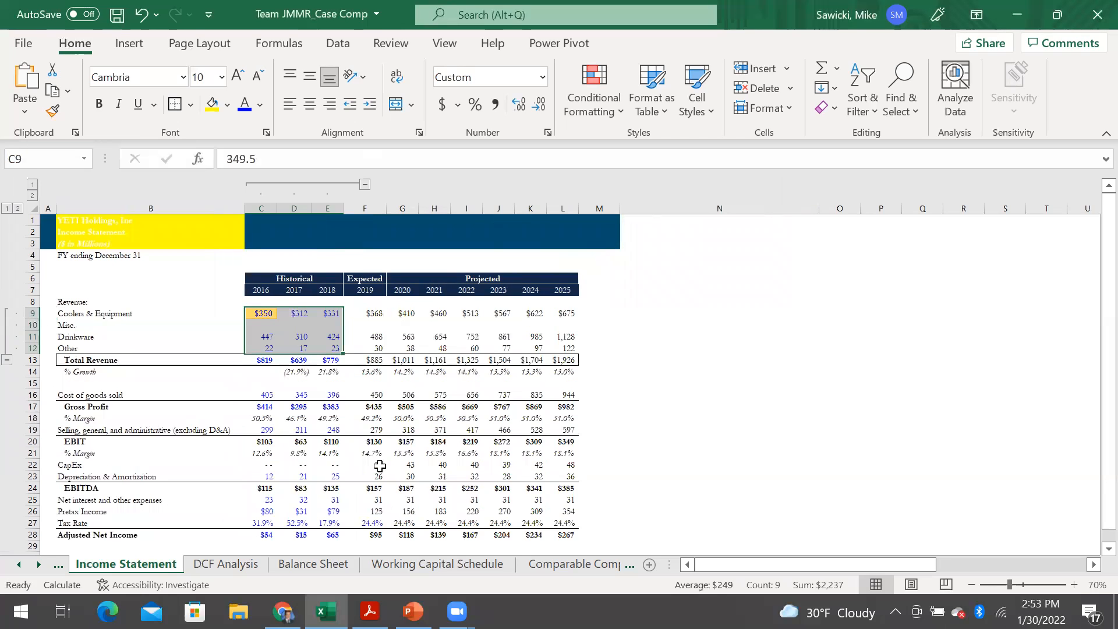
{"action": "left_click", "coordinate": [468, 336]}
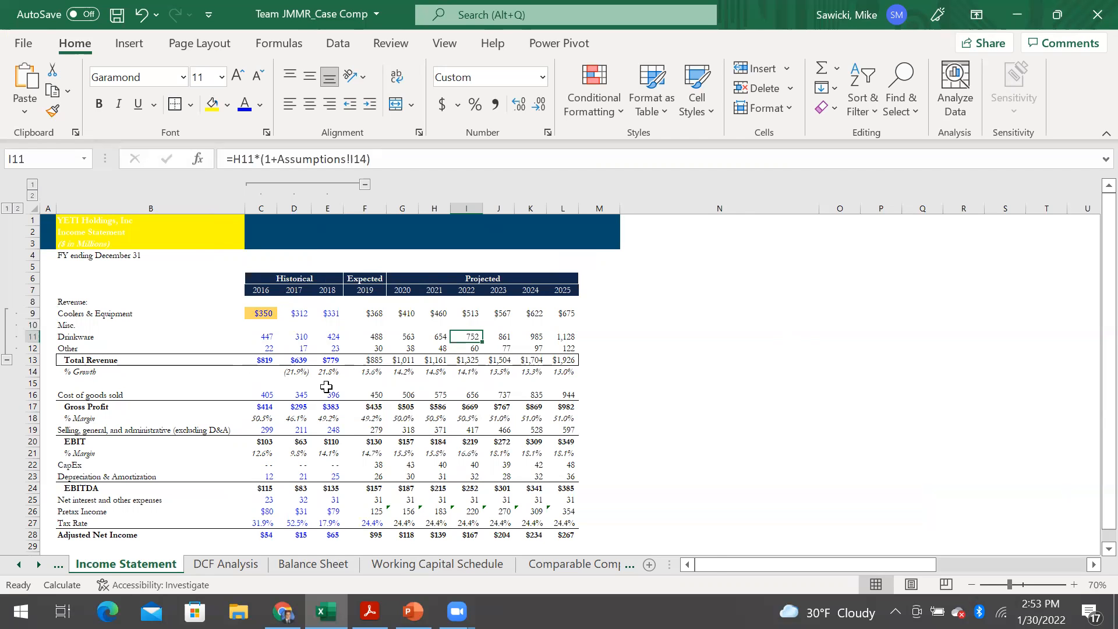
{"action": "scroll", "coordinate": [326, 393], "scroll_direction": "up", "scroll_amount": 1, "text": "ctrl"}
{"action": "key", "text": "Left"}
{"action": "key", "text": "Left"}
{"action": "key", "text": "Left"}
{"action": "key", "text": "Left"}
{"action": "key", "text": "Left"}
{"action": "key", "text": "Left"}
{"action": "key", "text": "Left"}
{"action": "key", "text": "Left"}
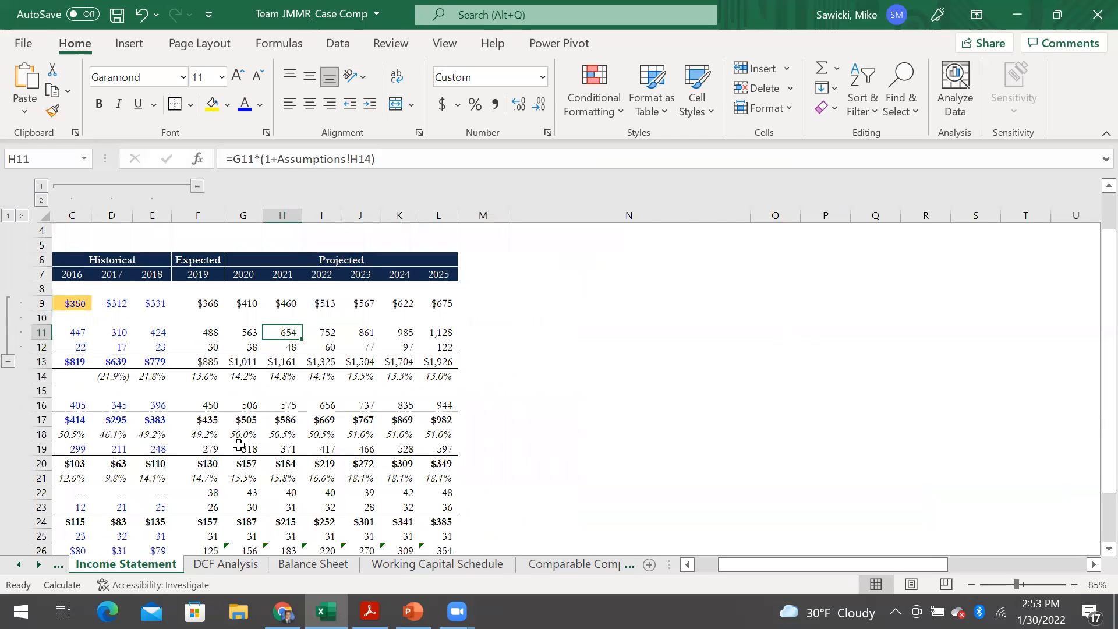
{"action": "key", "text": "Up"}
{"action": "key", "text": "Right"}
{"action": "key", "text": "Up"}
{"action": "key", "text": "Up"}
{"action": "key", "text": "Up"}
{"action": "key", "text": "Right"}
{"action": "key", "text": "Down"}
{"action": "key", "text": "Right"}
{"action": "key", "text": "Down"}
{"action": "key", "text": "Right"}
{"action": "key", "text": "Down"}
{"action": "key", "text": "Right"}
{"action": "key", "text": "Down"}
{"action": "key", "text": "Right"}
{"action": "key", "text": "Down"}
{"action": "key", "text": "Right"}
{"action": "key", "text": "Up"}
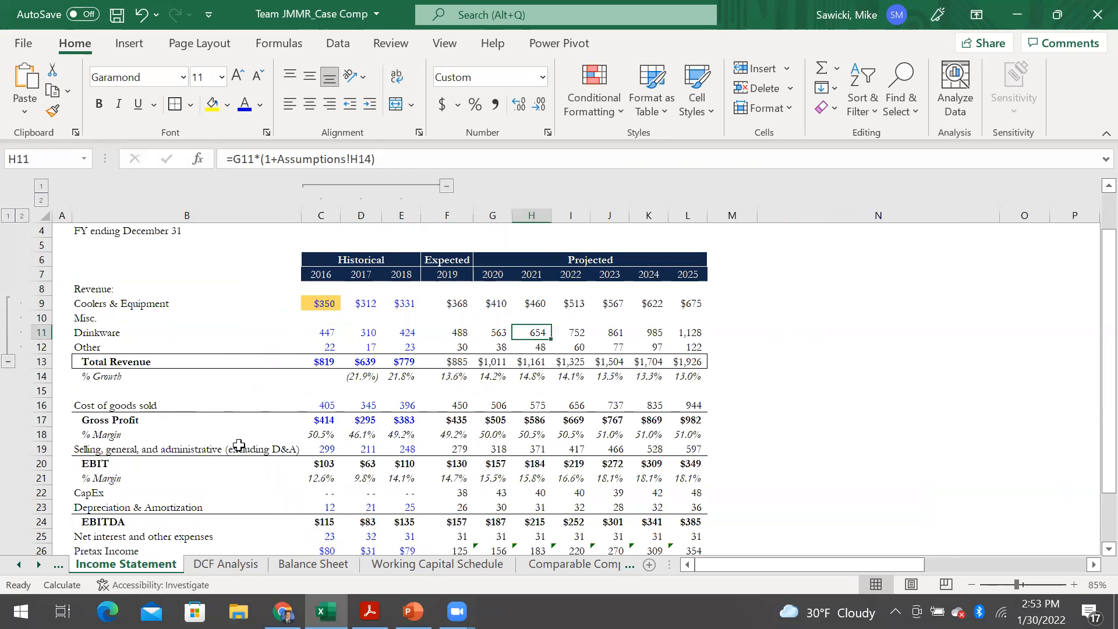
Step: Examine the 2021 Drinkware projection formula in H11 and the cells it references
{"action": "key", "text": "F2"}
{"action": "key", "text": "Escape"}
{"action": "key", "text": "F2"}
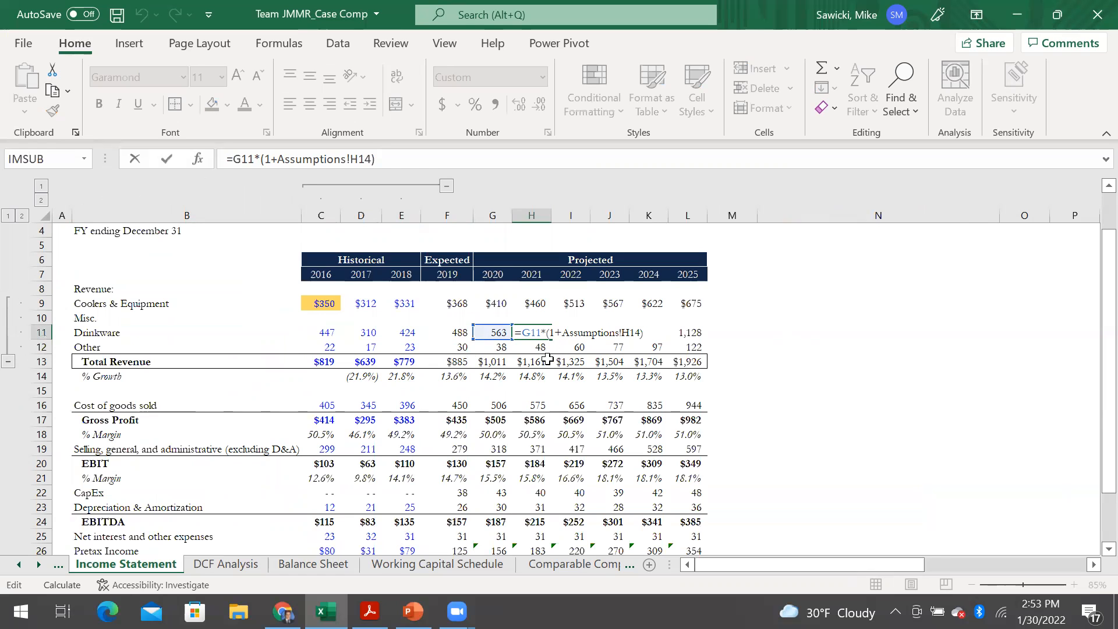
{"action": "key", "text": "Escape"}
{"action": "key", "text": "F2"}
{"action": "key", "text": "Escape"}
{"action": "key", "text": "F2"}
{"action": "key", "text": "Return"}
{"action": "key", "text": "Up"}
{"action": "key", "text": "F2"}
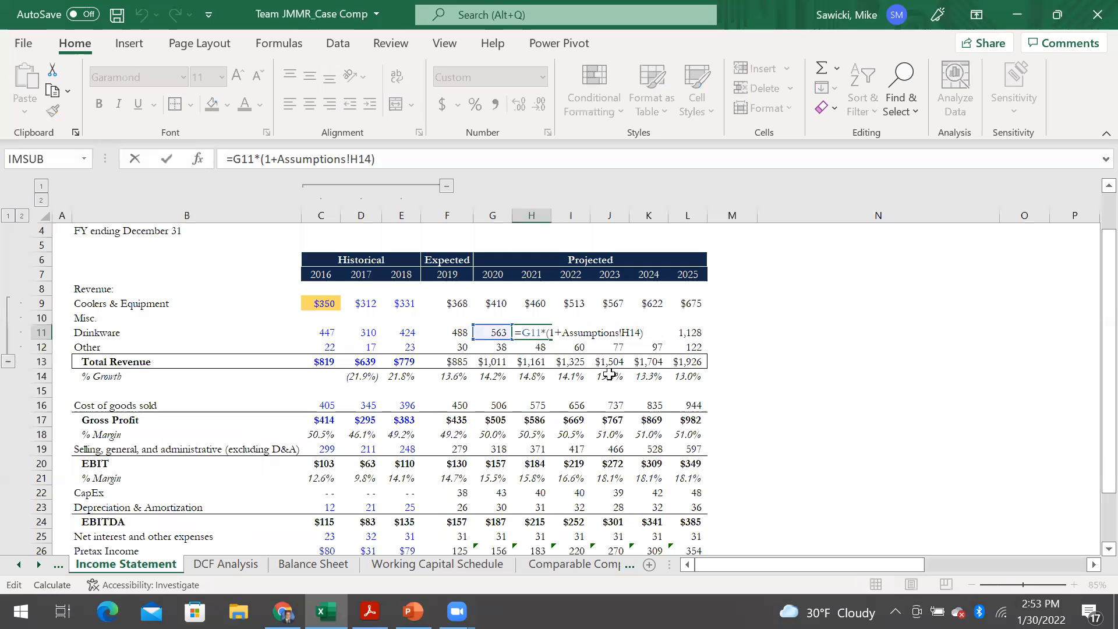
{"action": "key", "text": "Escape"}
{"action": "key", "text": "Left"}
{"action": "key", "text": "Down"}
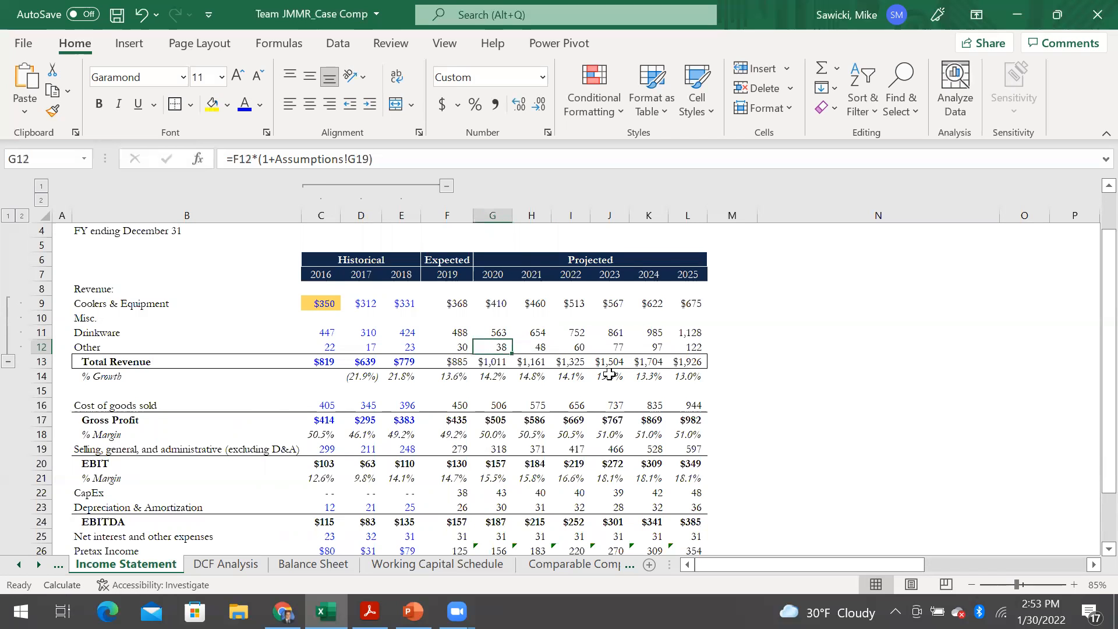
{"action": "key", "text": "Up"}
{"action": "key", "text": "Right"}
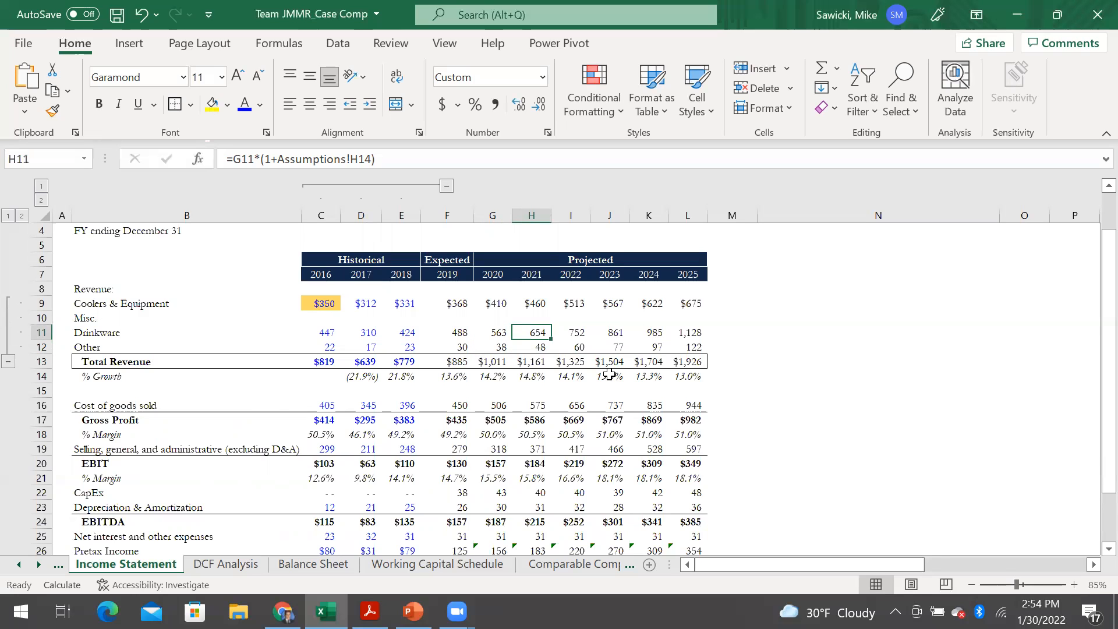
Step: Add a note reading "Reference Growth Assumptions" to the 2021 Drinkware cell H11
{"action": "key", "text": "shift+F2"}
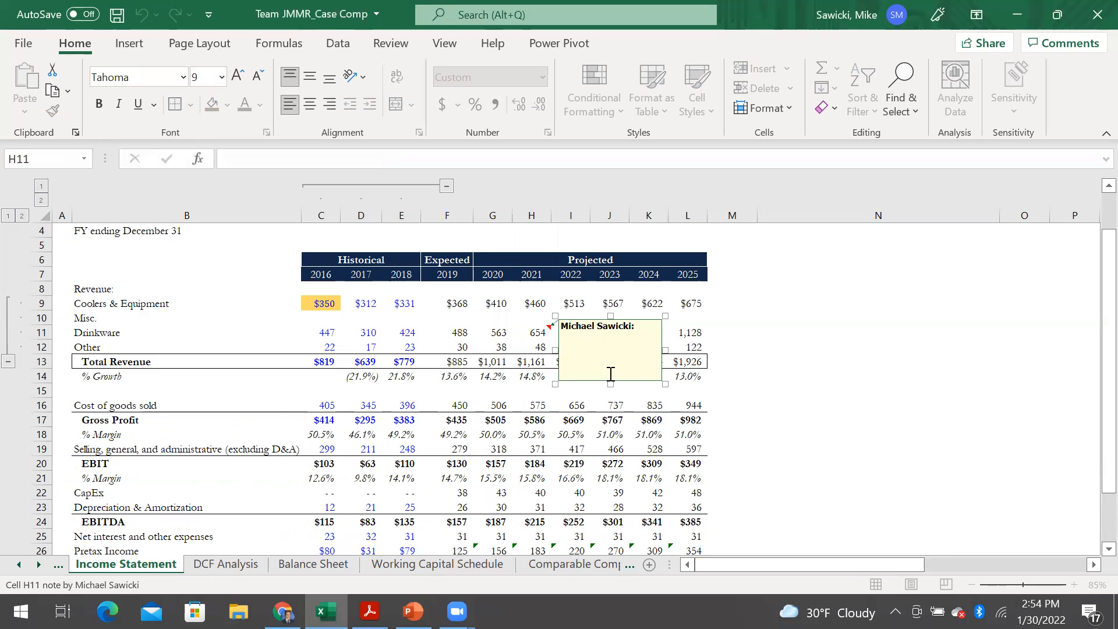
{"action": "type", "text": "Referenece"}
{"action": "key", "text": "BackSpace"}
{"action": "key", "text": "BackSpace"}
{"action": "key", "text": "BackSpace"}
{"action": "type", "text": "ce Growth Assumptions"}
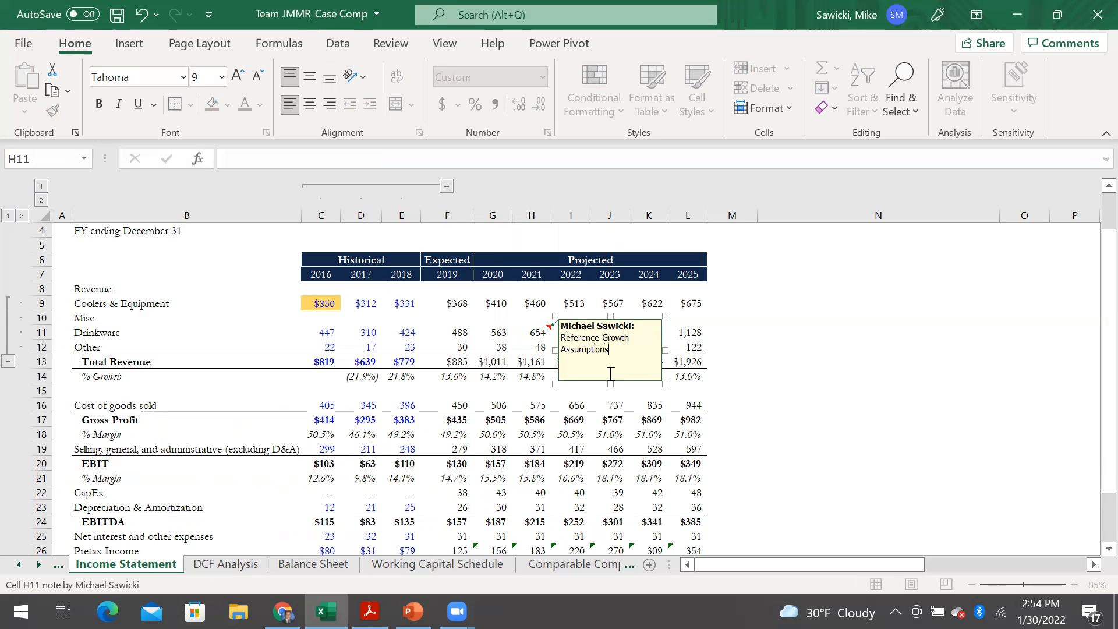
{"action": "key", "text": "Escape"}
{"action": "key", "text": "Escape"}
{"action": "key", "text": "Right"}
{"action": "key", "text": "Down"}
{"action": "key", "text": "Right"}
{"action": "key", "text": "Down"}
{"action": "key", "text": "Right"}
{"action": "key", "text": "Up"}
{"action": "key", "text": "Left"}
{"action": "key", "text": "Left"}
{"action": "key", "text": "Up"}
{"action": "key", "text": "Left"}
{"action": "key", "text": "Right"}
{"action": "key", "text": "Down"}
{"action": "key", "text": "Down"}
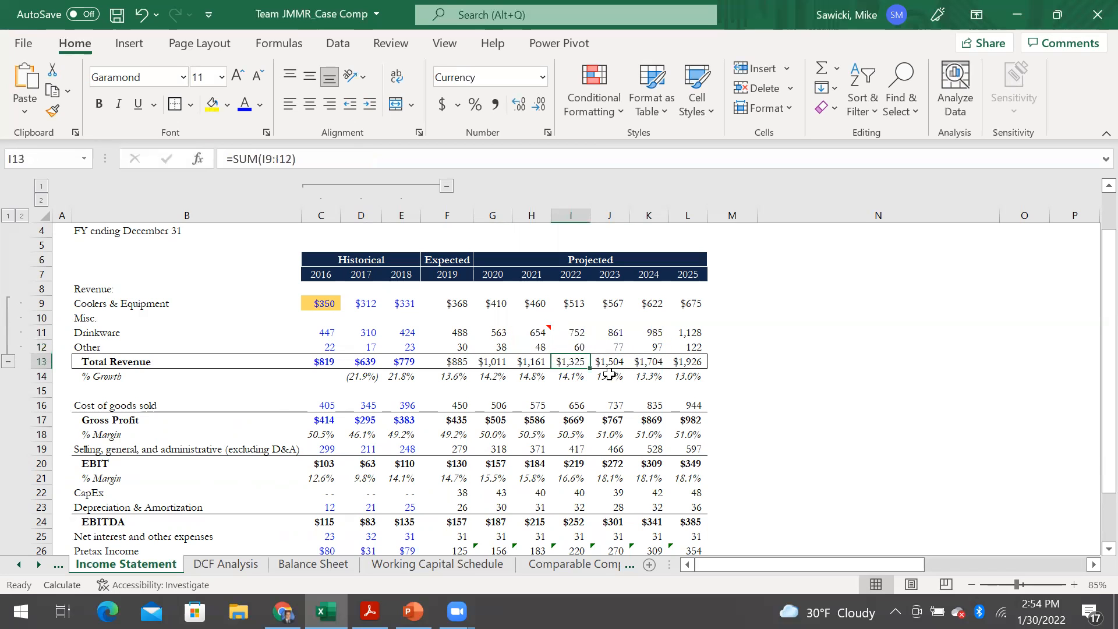
Step: Reopen the note on cell H11 to read its text, leaving it as is
{"action": "key", "text": "Left"}
{"action": "key", "text": "Up"}
{"action": "key", "text": "Up"}
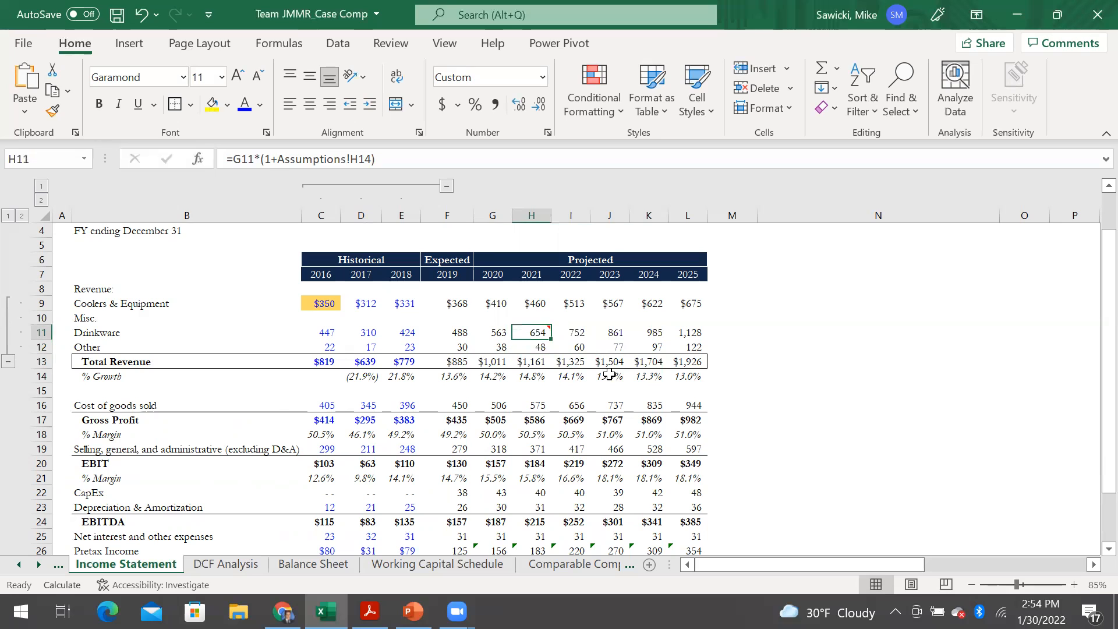
{"action": "key", "text": "shift+F2"}
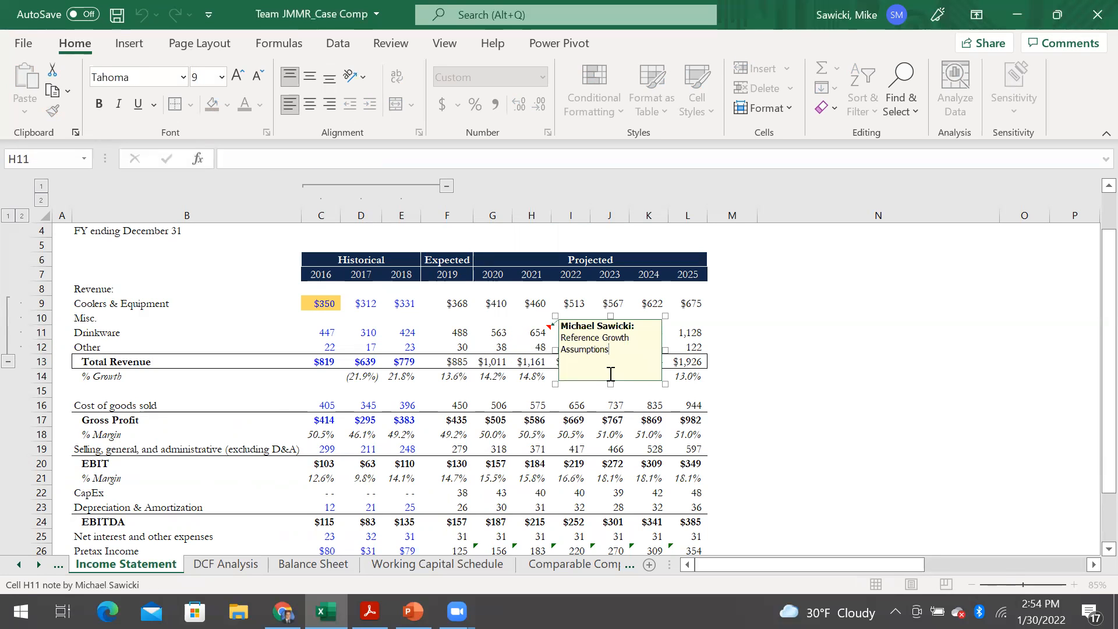
{"action": "key", "text": "Escape"}
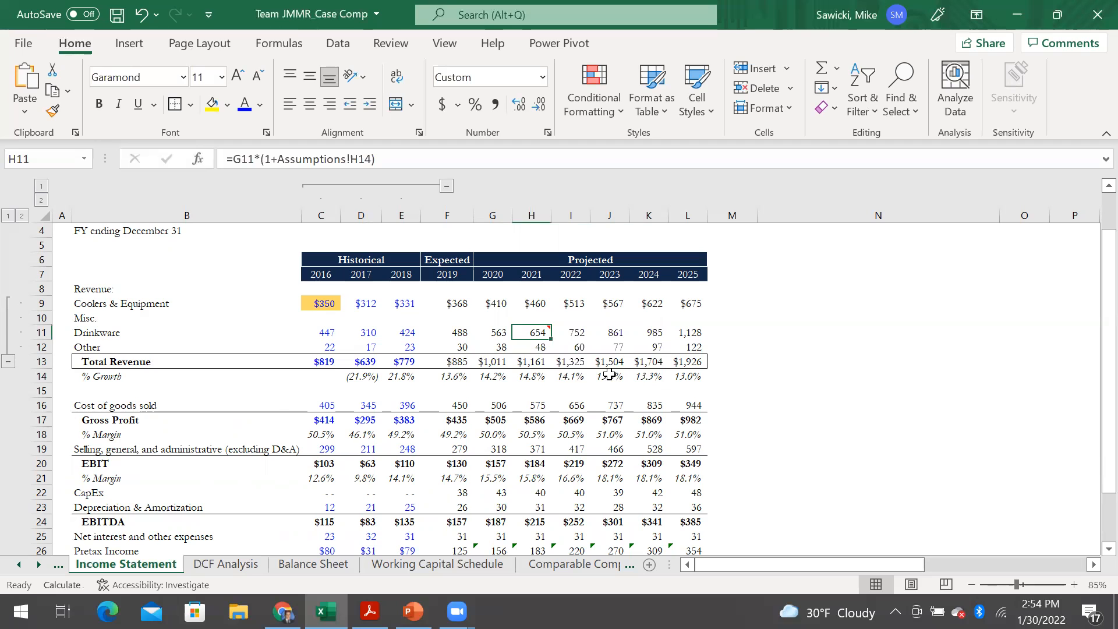
{"action": "key", "text": "Down"}
{"action": "key", "text": "Right"}
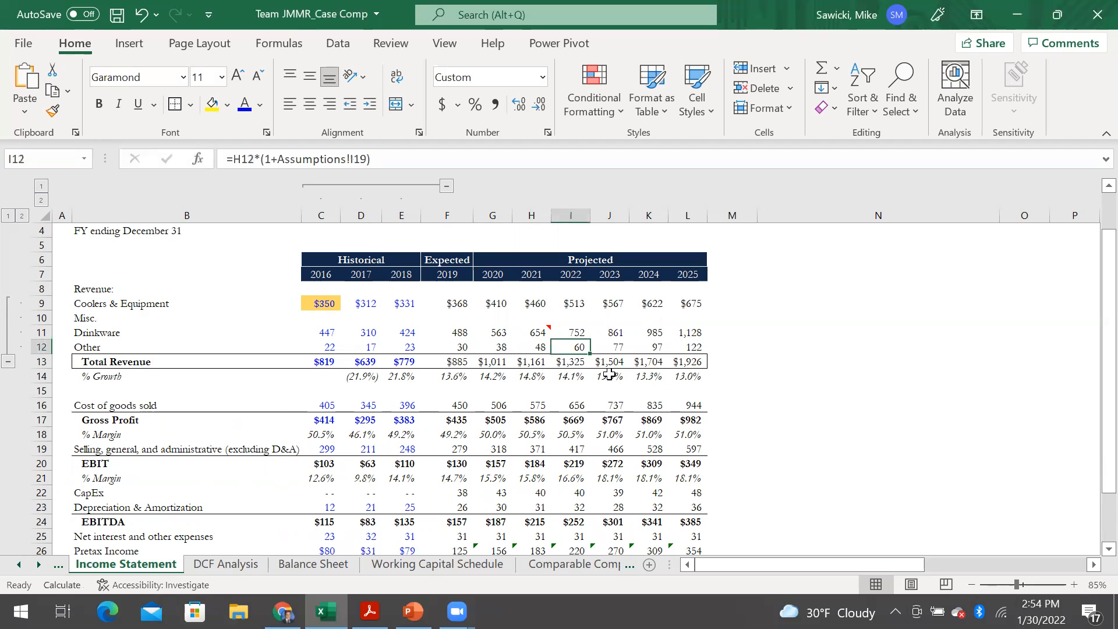
{"action": "key", "text": "Up"}
{"action": "key", "text": "Left"}
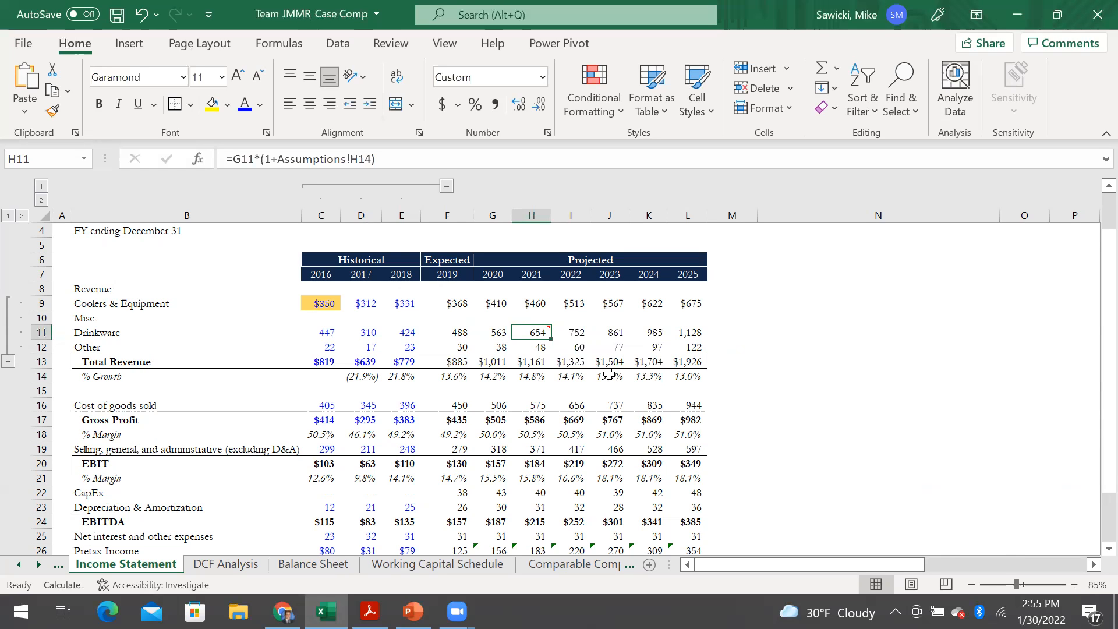
{"action": "key", "text": "Down"}
{"action": "key", "text": "Down"}
{"action": "key", "text": "Up"}
{"action": "key", "text": "Up"}
{"action": "key", "text": "Right"}
{"action": "key", "text": "Right"}
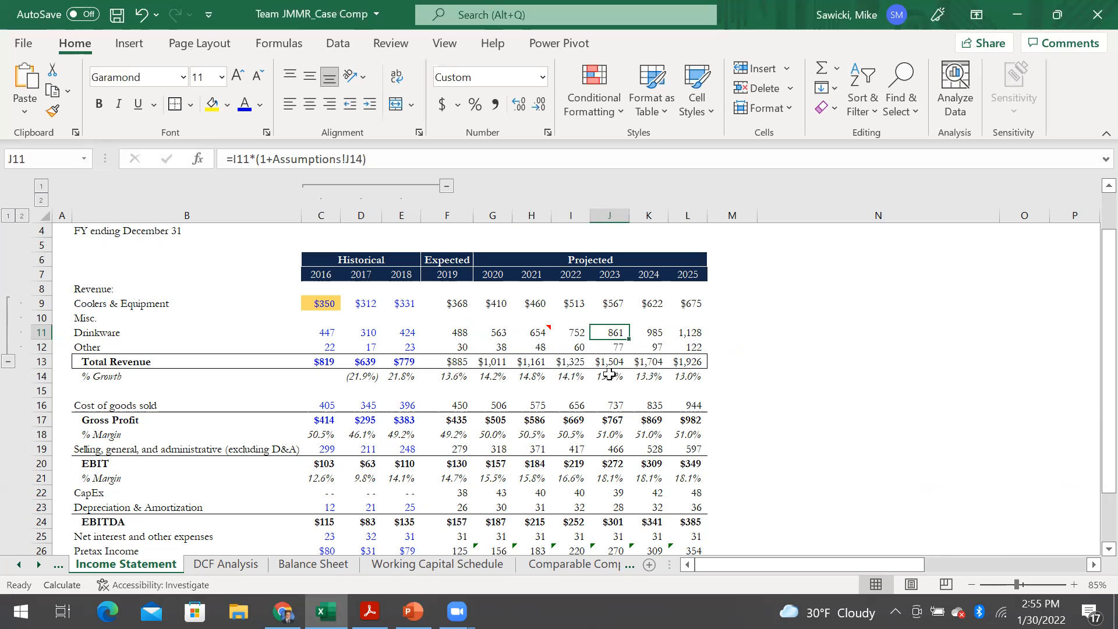
{"action": "key", "text": "Left"}
{"action": "key", "text": "Left"}
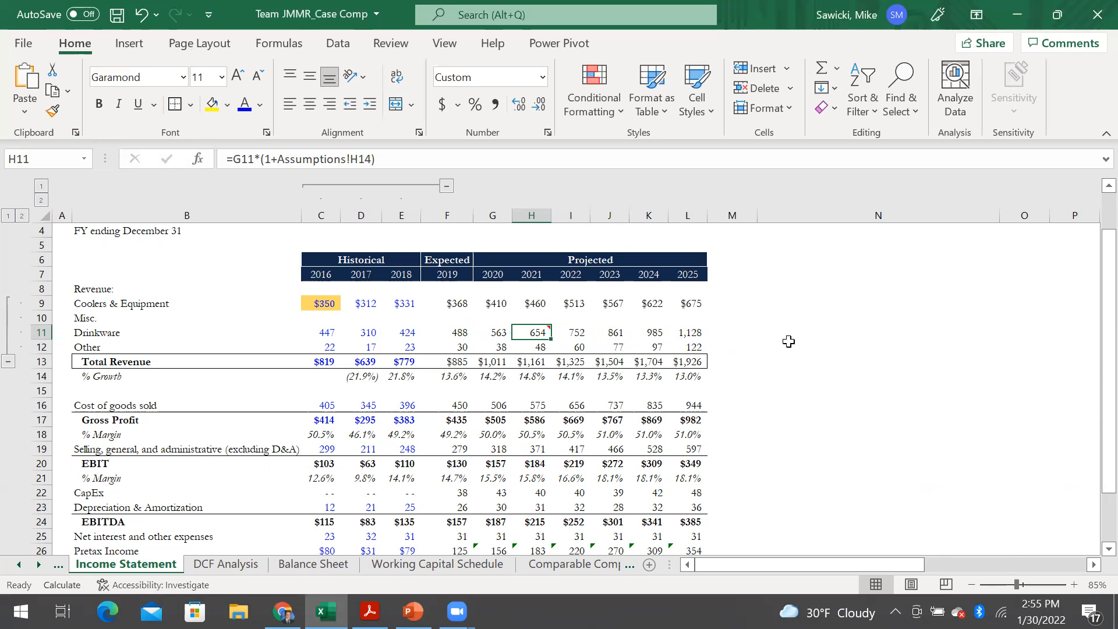
Step: Clear the note from the 2021 Drinkware cell H11
{"action": "key", "text": "alt"}
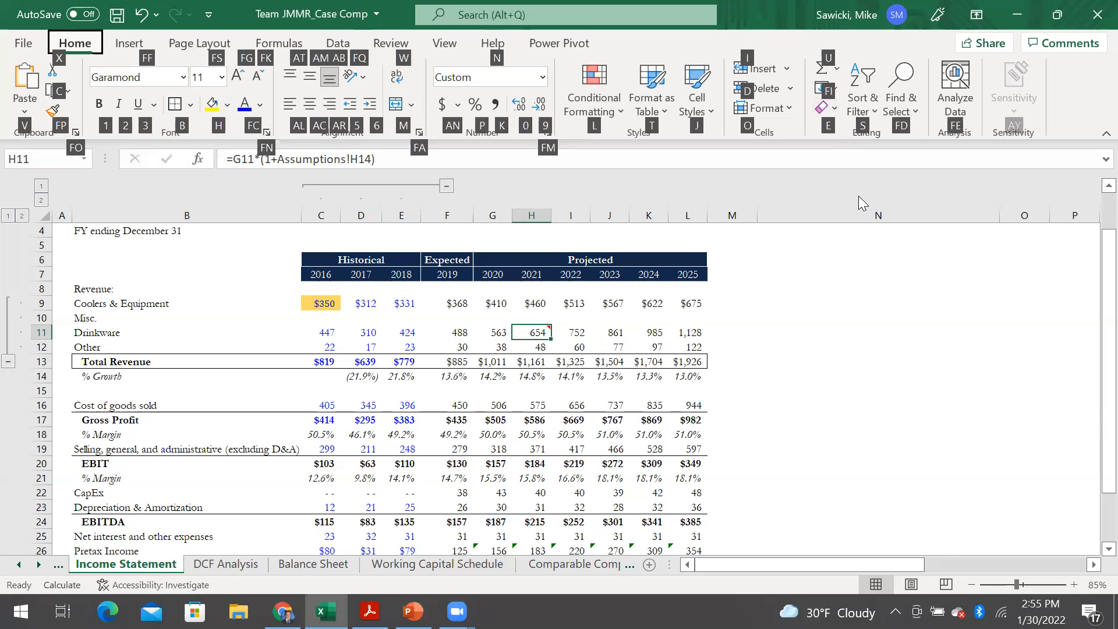
{"action": "key", "text": "e"}
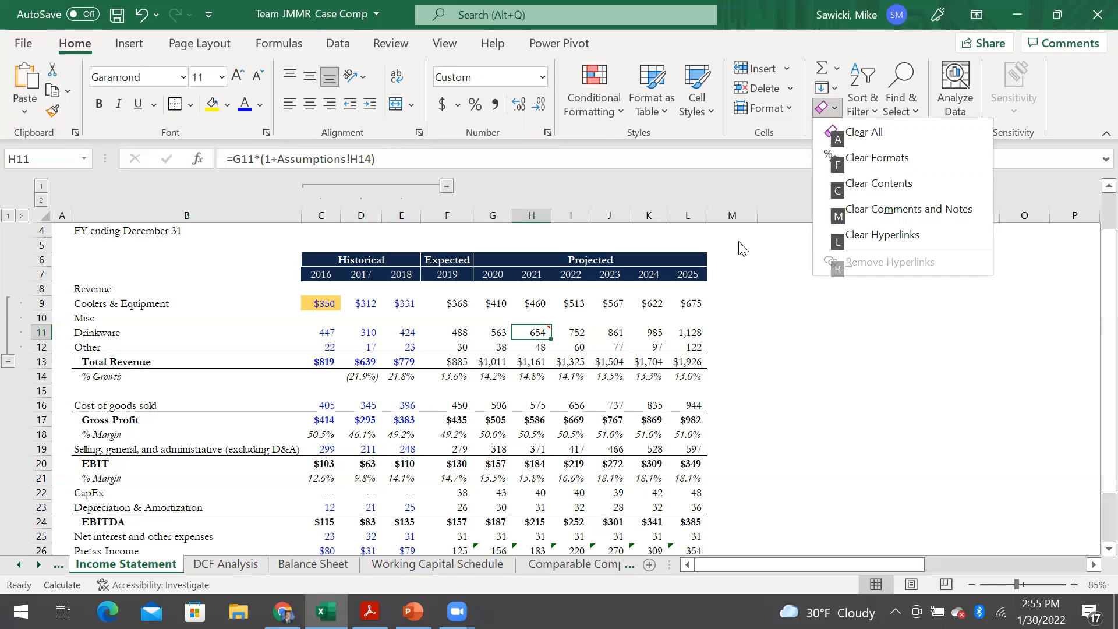
{"action": "key", "text": "m"}
{"action": "key", "text": "Down"}
{"action": "key", "text": "Right"}
{"action": "key", "text": "Left"}
{"action": "key", "text": "Up"}
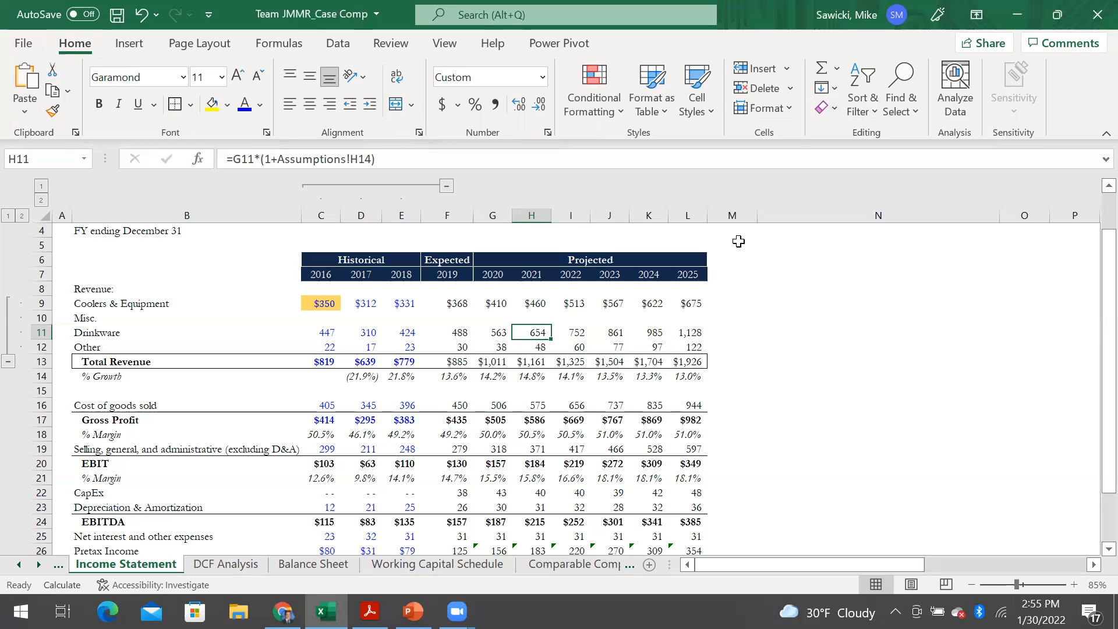
Step: Insert a blank note on cell H11 and clear it from the cell again
{"action": "key", "text": "shift+F2"}
{"action": "key", "text": "Escape"}
{"action": "key", "text": "shift+F2"}
{"action": "key", "text": "Escape"}
{"action": "key", "text": "Escape"}
{"action": "key", "text": "Down"}
{"action": "key", "text": "Up"}
{"action": "key", "text": "alt"}
{"action": "key", "text": "h"}
{"action": "key", "text": "e"}
{"action": "key", "text": "m"}
{"action": "key", "text": "Right"}
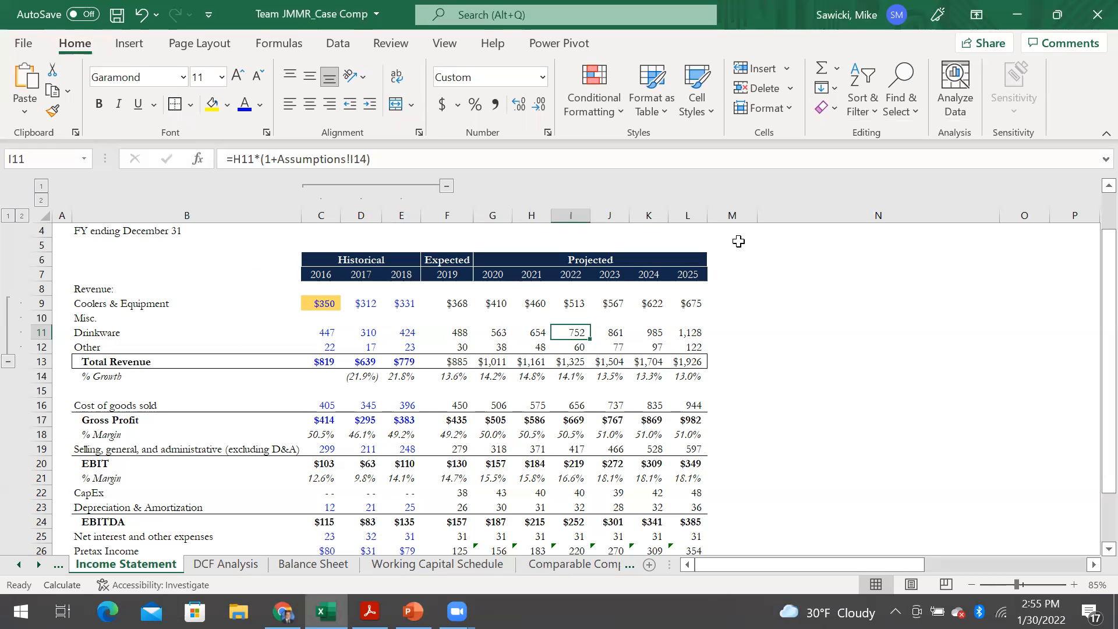
Step: Select the entire Income Statement sheet and examine the available options for clearing formats, contents and notes
{"action": "key", "text": "ctrl+a"}
{"action": "key", "text": "ctrl+a"}
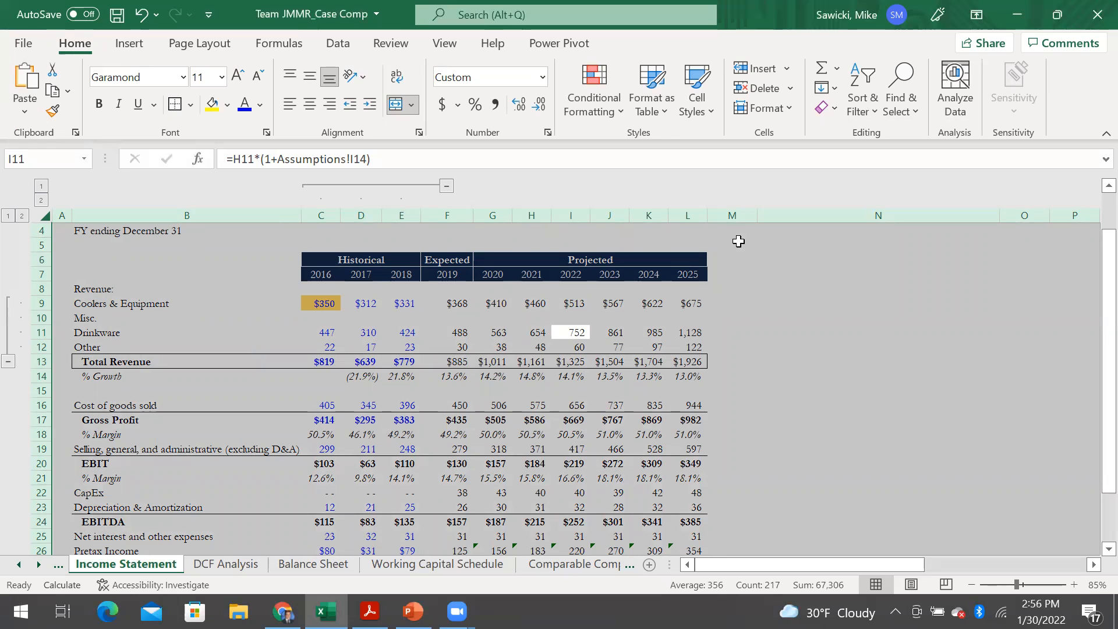
{"action": "left_click", "coordinate": [684, 330]}
{"action": "key", "text": "ctrl+a"}
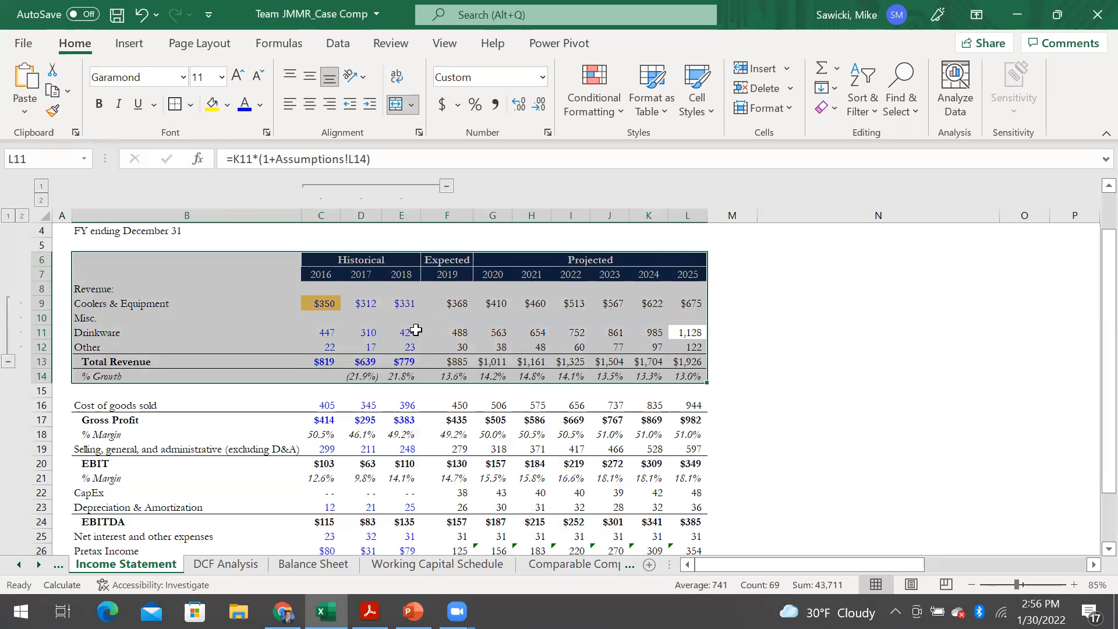
{"action": "key", "text": "ctrl+a"}
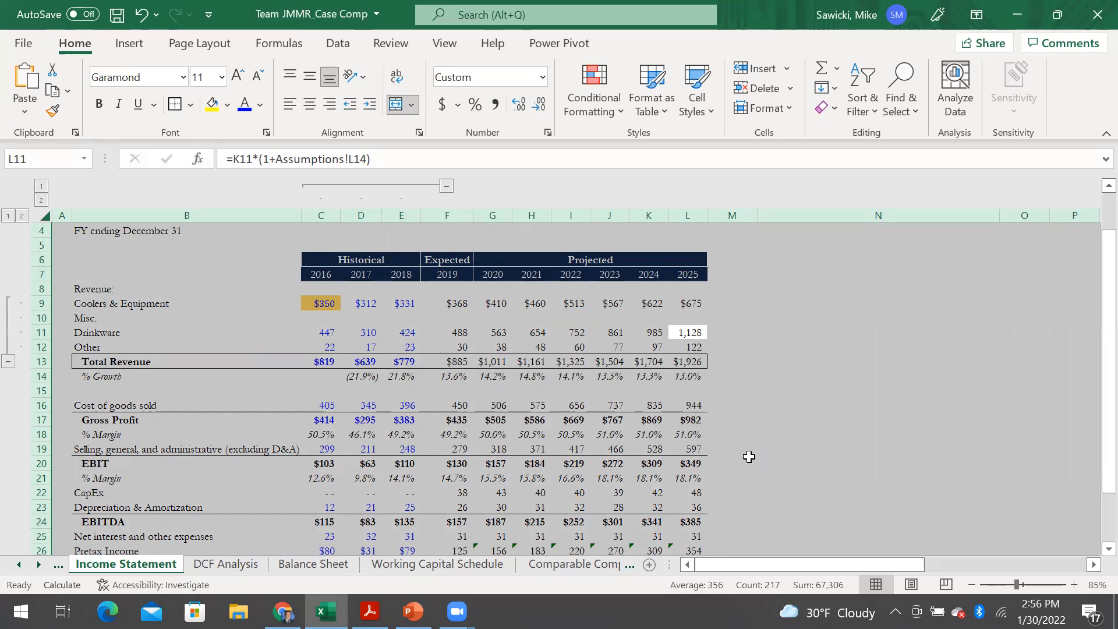
{"action": "key", "text": "alt"}
{"action": "key", "text": "h"}
{"action": "key", "text": "e"}
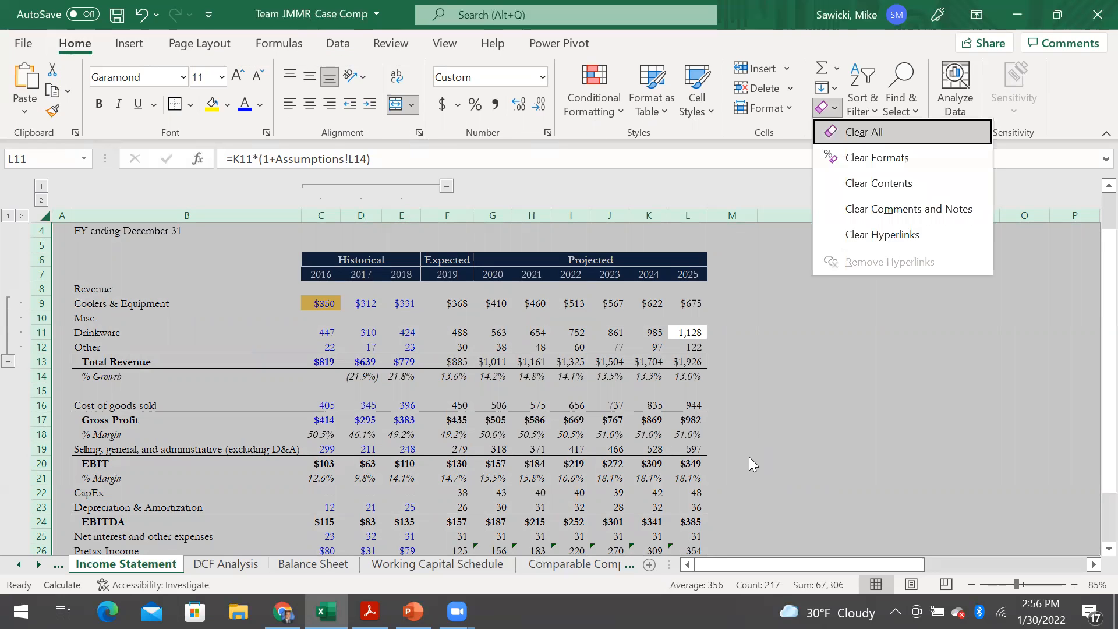
{"action": "key", "text": "f"}
{"action": "key", "text": "Right"}
{"action": "key", "text": "Down"}
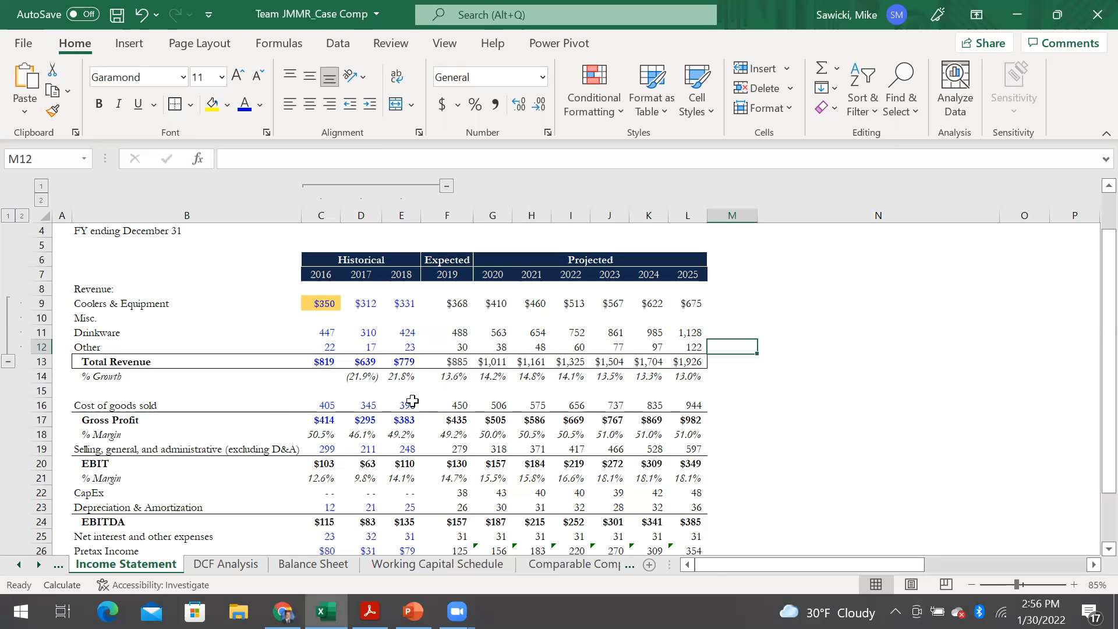
Step: Go back to cell A1 at the beginning of the Income Statement
{"action": "scroll", "coordinate": [414, 401], "scroll_direction": "up", "scroll_amount": 1}
{"action": "key", "text": "ctrl+Left"}
{"action": "key", "text": "ctrl+Left"}
{"action": "key", "text": "ctrl+Left"}
{"action": "key", "text": "Up"}
{"action": "key", "text": "Up"}
{"action": "key", "text": "Up"}
{"action": "key", "text": "Up"}
{"action": "key", "text": "Up"}
{"action": "key", "text": "Up"}
{"action": "key", "text": "Up"}
{"action": "key", "text": "Up"}
{"action": "key", "text": "Up"}
{"action": "key", "text": "Up"}
{"action": "key", "text": "Up"}
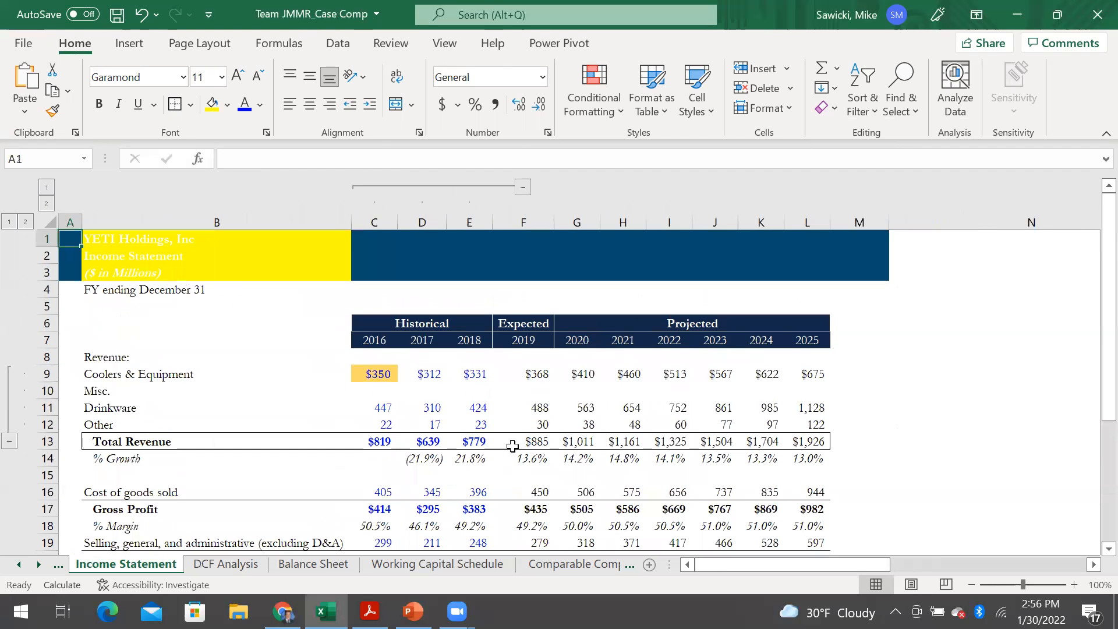
Step: Replace the box border around the Total Revenue row B13:L13 with a top border only
{"action": "left_click", "coordinate": [822, 442]}
{"action": "key", "text": "ctrl+shift+Left"}
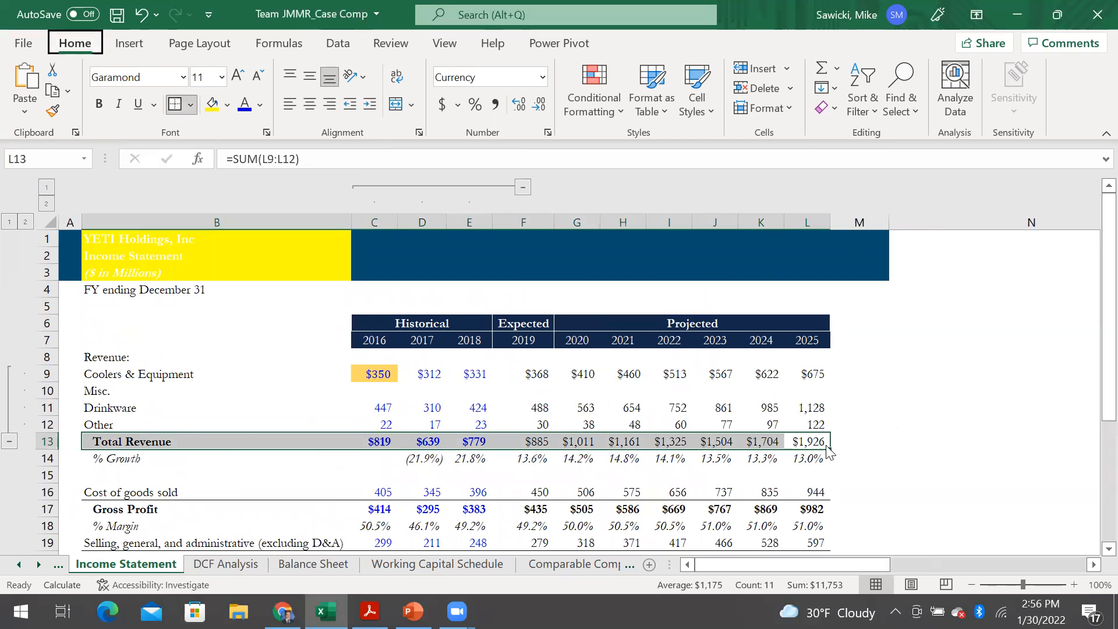
{"action": "key", "text": "alt"}
{"action": "key", "text": "h"}
{"action": "key", "text": "b"}
{"action": "key", "text": "p"}
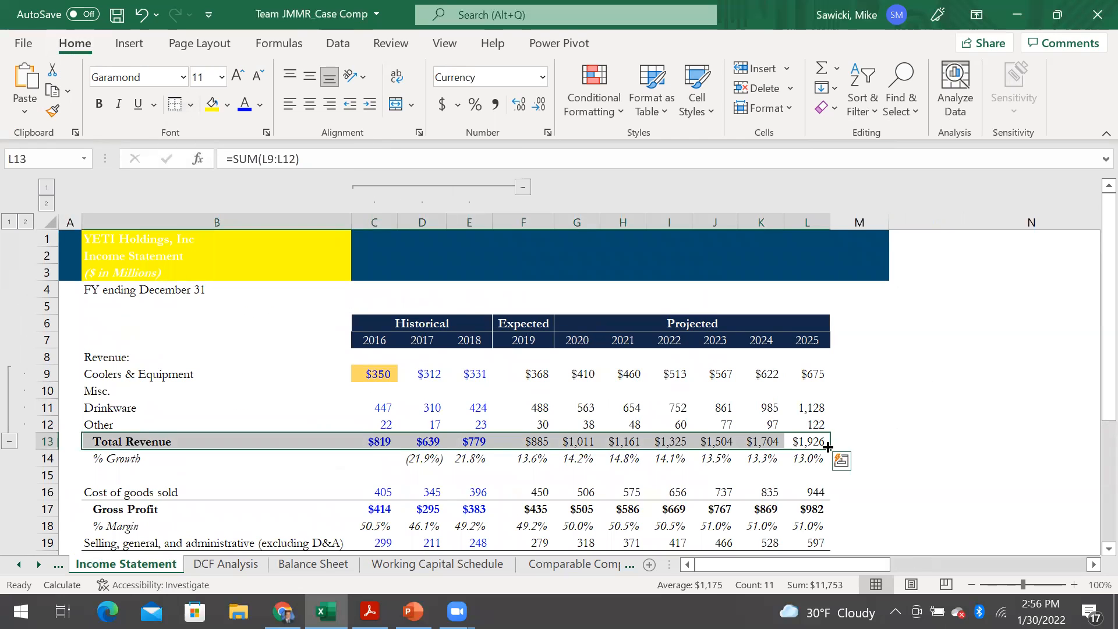
{"action": "key", "text": "Right"}
{"action": "key", "text": "Down"}
{"action": "key", "text": "Left"}
{"action": "left_click", "coordinate": [885, 442]}
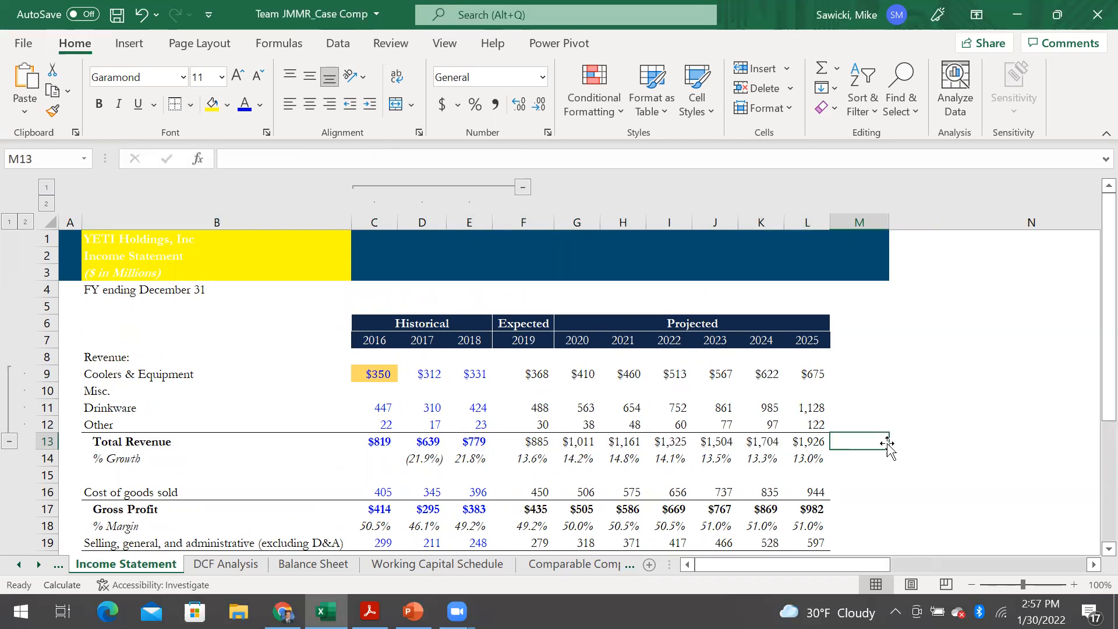
Step: Make the 2025 Total Revenue figure in cell L13 bold
{"action": "key", "text": "Right"}
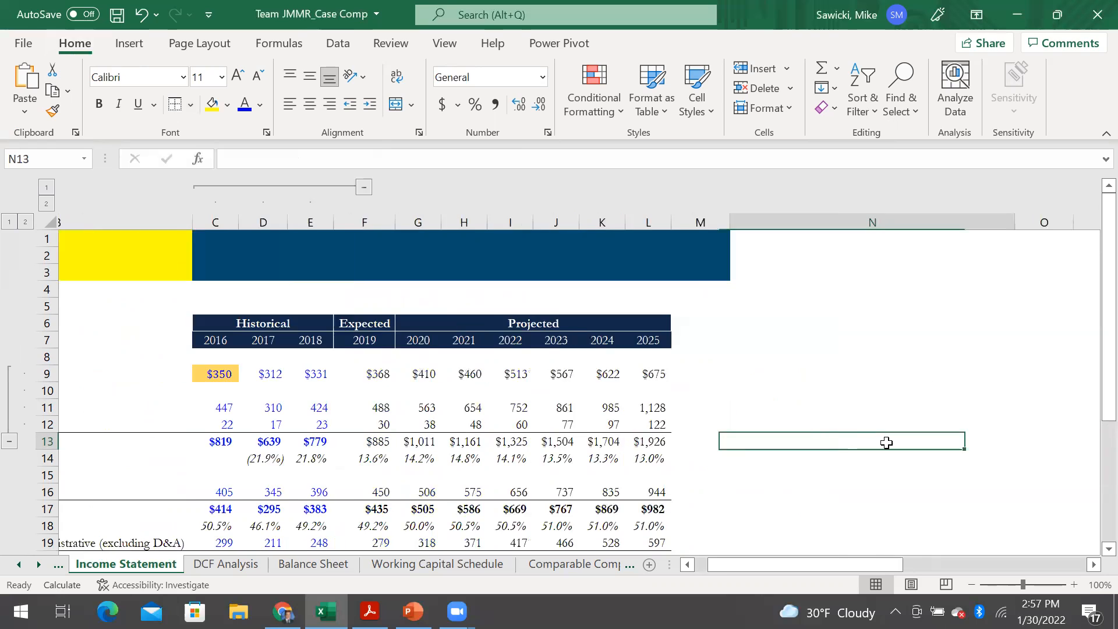
{"action": "key", "text": "Left"}
{"action": "key", "text": "Left"}
{"action": "key", "text": "Left"}
{"action": "key", "text": "Right"}
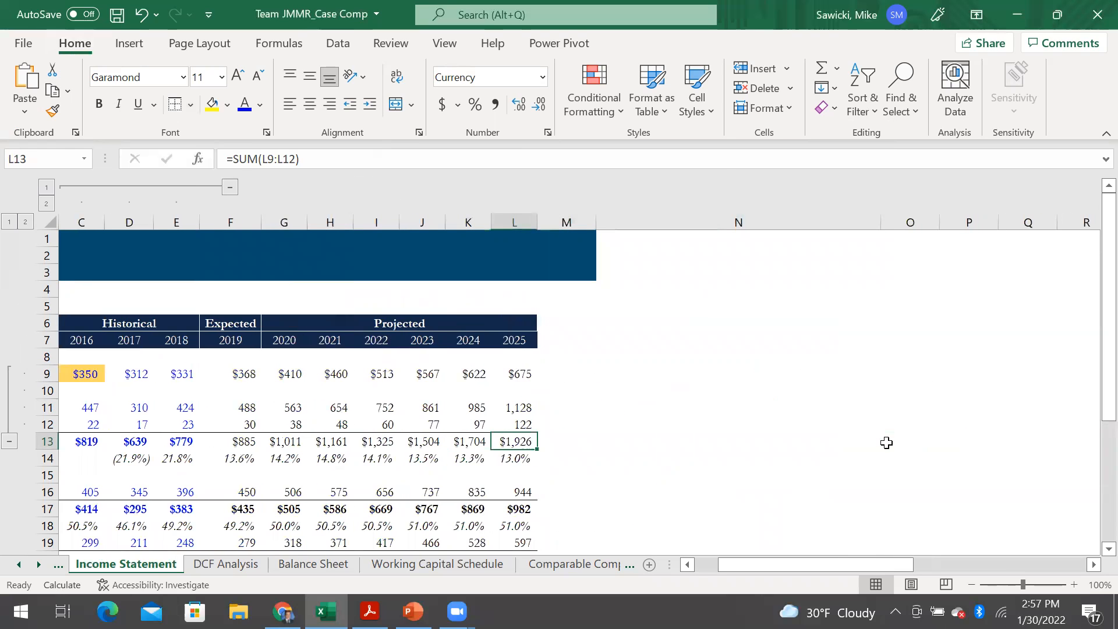
{"action": "key", "text": "ctrl+b"}
Step: Fill the 2025 Total Revenue cell L13 with a light blue theme colour
{"action": "key", "text": "alt"}
{"action": "key", "text": "h"}
{"action": "key", "text": "u"}
{"action": "key", "text": "Escape"}
{"action": "key", "text": "alt"}
{"action": "key", "text": "h"}
{"action": "key", "text": "u"}
{"action": "key", "text": "Escape"}
{"action": "key", "text": "h"}
{"action": "key", "text": "Down"}
{"action": "key", "text": "Right"}
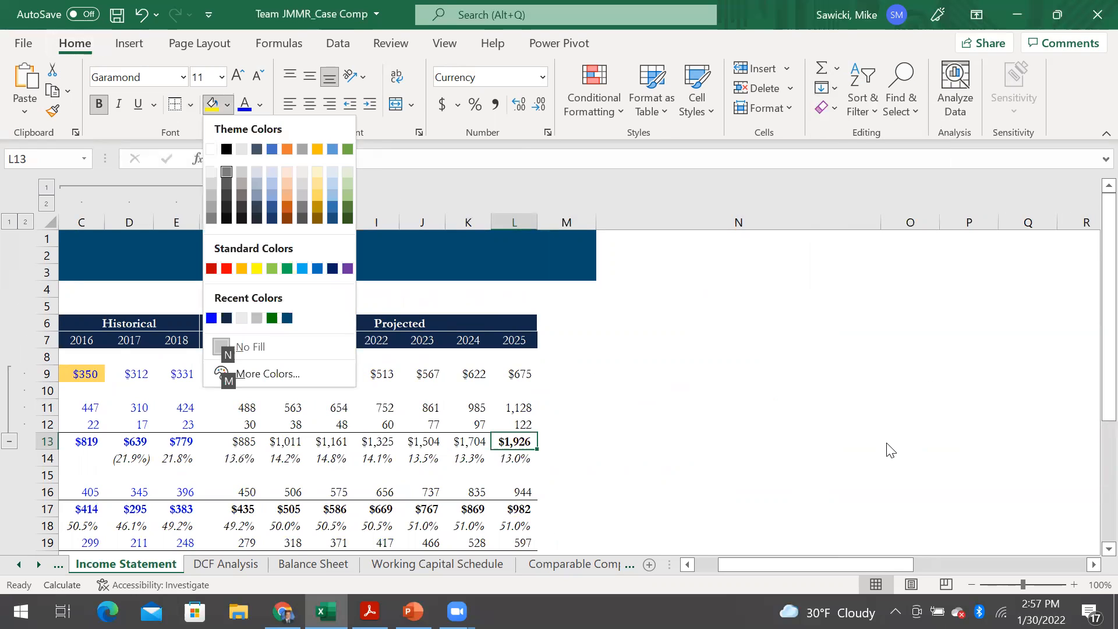
{"action": "key", "text": "Down"}
{"action": "key", "text": "Right"}
{"action": "key", "text": "Right"}
{"action": "key", "text": "Right"}
{"action": "key", "text": "Return"}
{"action": "key", "text": "Down"}
{"action": "key", "text": "Right"}
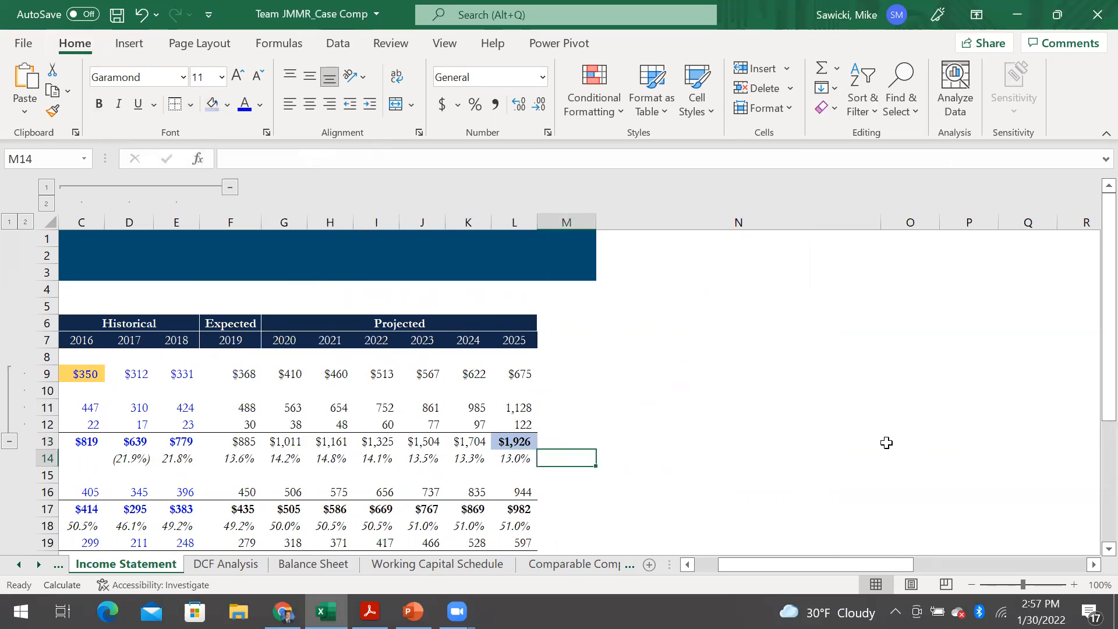
{"action": "key", "text": "Up"}
{"action": "key", "text": "Left"}
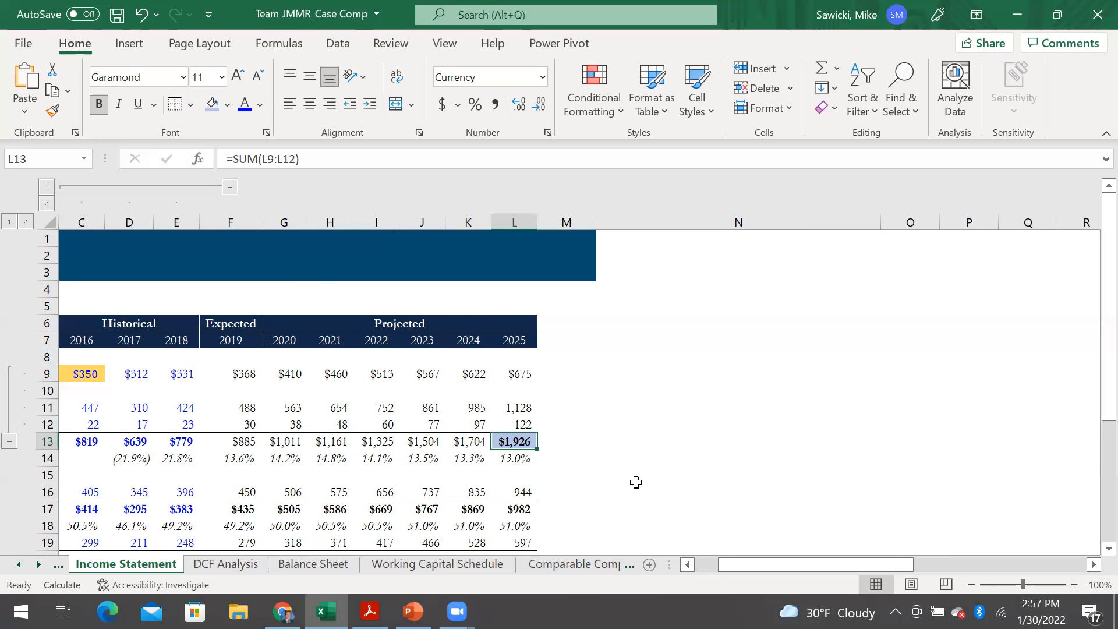
Step: Apply the Number format to the 2025 Total Revenue in L13
{"action": "key", "text": "Down"}
{"action": "key", "text": "Up"}
{"action": "key", "text": "alt"}
{"action": "key", "text": "h"}
{"action": "key", "text": "n"}
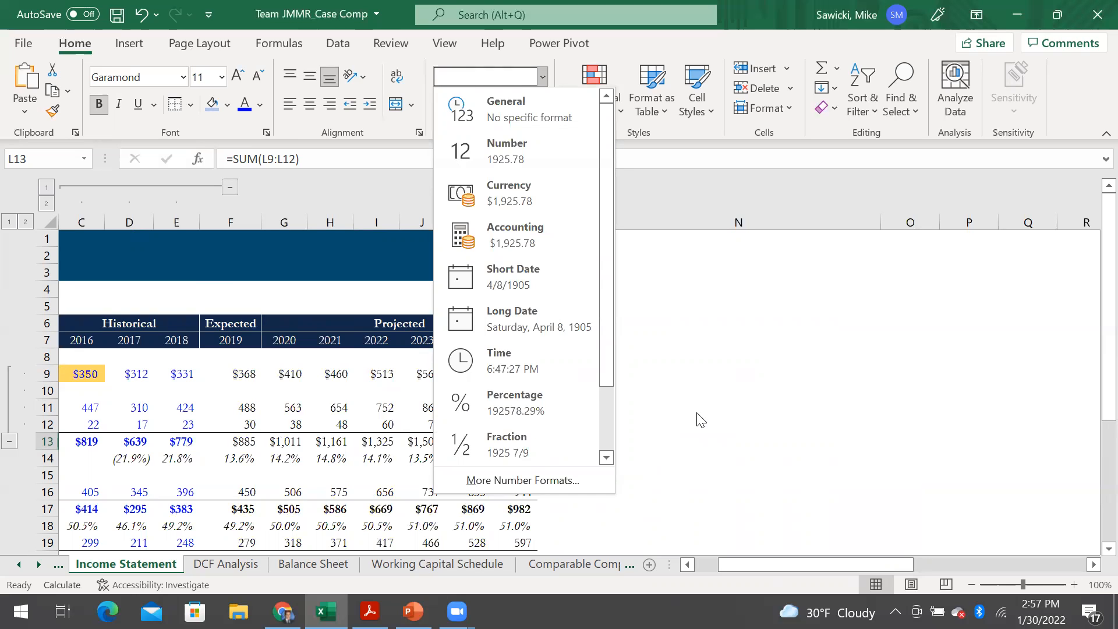
{"action": "key", "text": "Down"}
{"action": "key", "text": "Down"}
{"action": "key", "text": "Return"}
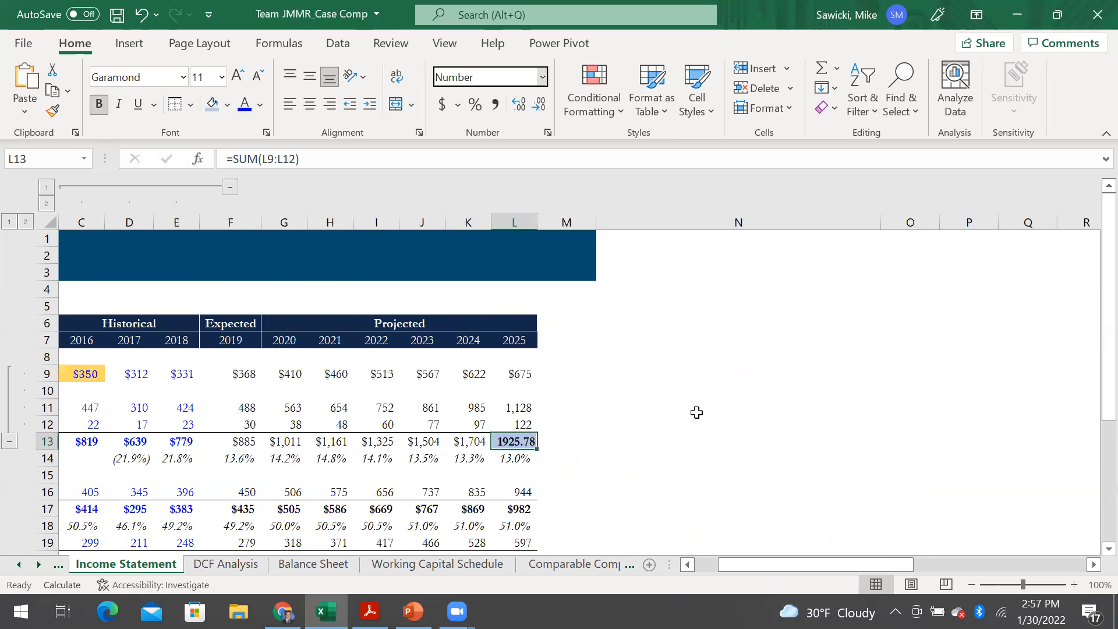
{"action": "key", "text": "Down"}
{"action": "key", "text": "Up"}
{"action": "key", "text": "Left"}
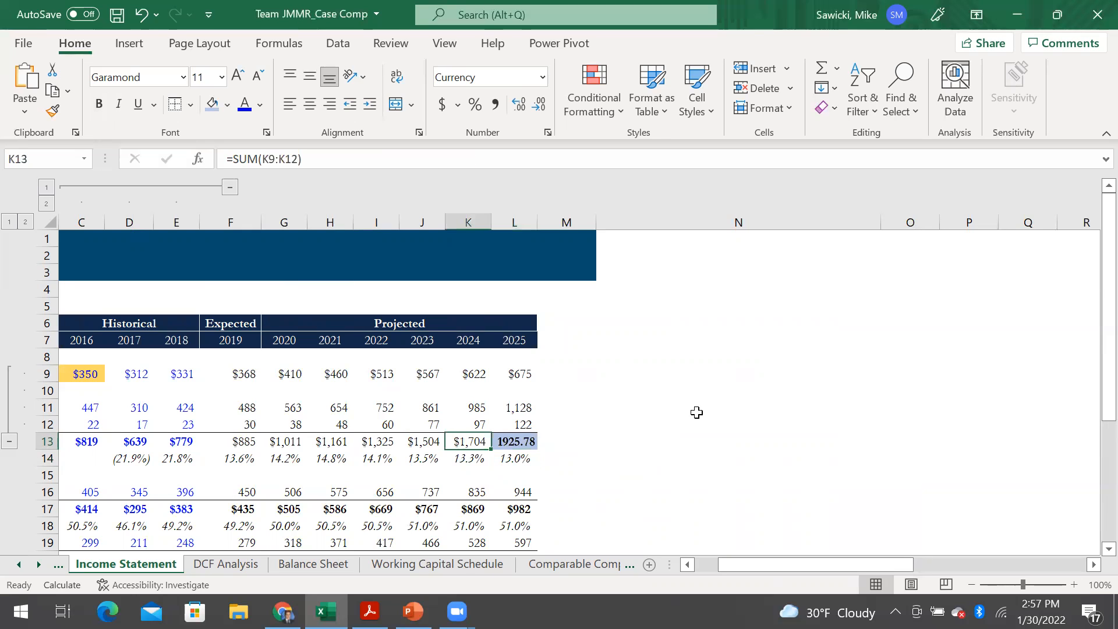
{"action": "key", "text": "Right"}
{"action": "key", "text": "Left"}
{"action": "key", "text": "Right"}
{"action": "key", "text": "Down"}
{"action": "key", "text": "Up"}
{"action": "key", "text": "Left"}
{"action": "key", "text": "Right"}
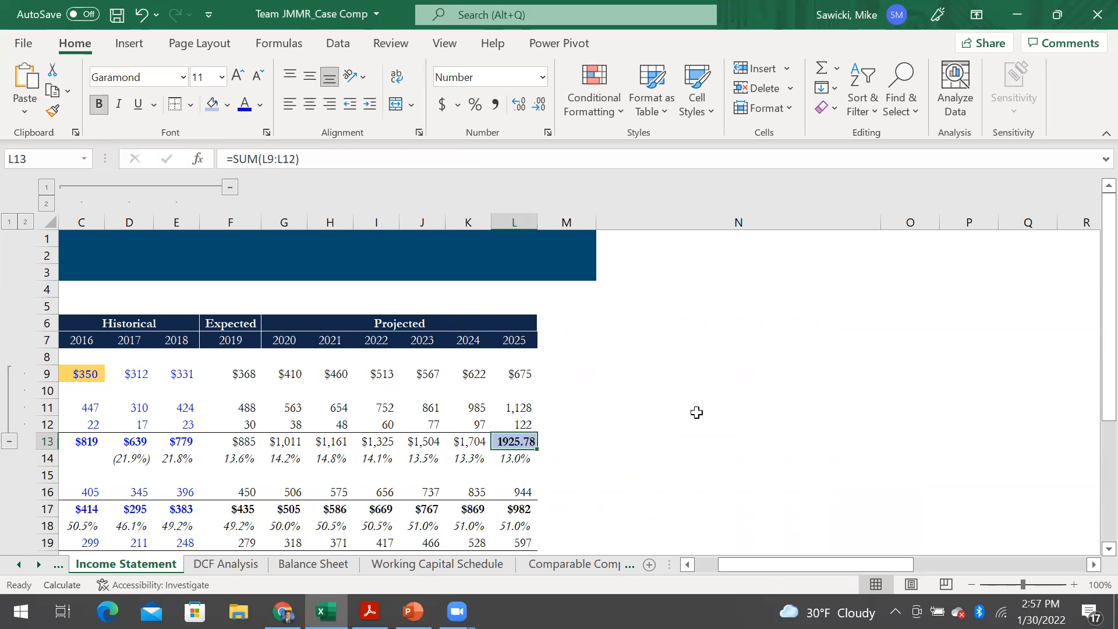
Step: Apply the Currency format to the 2025 Total Revenue in L13
{"action": "key", "text": "alt+h"}
{"action": "type", "text": "nC"}
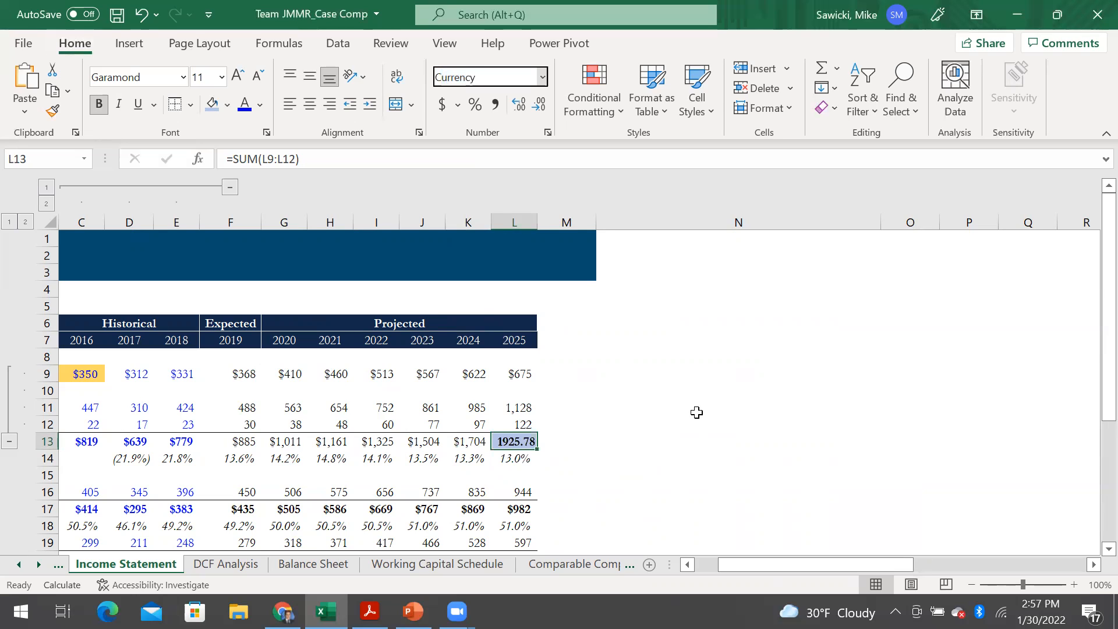
{"action": "key", "text": "Return"}
{"action": "key", "text": "Down"}
{"action": "key", "text": "Up"}
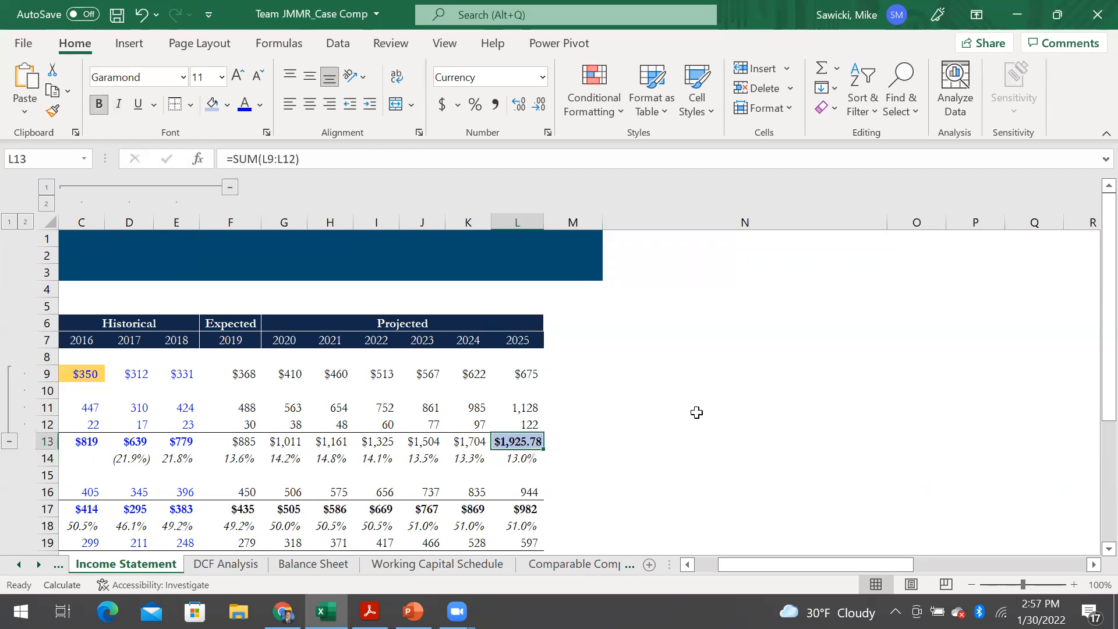
{"action": "key", "text": "Left"}
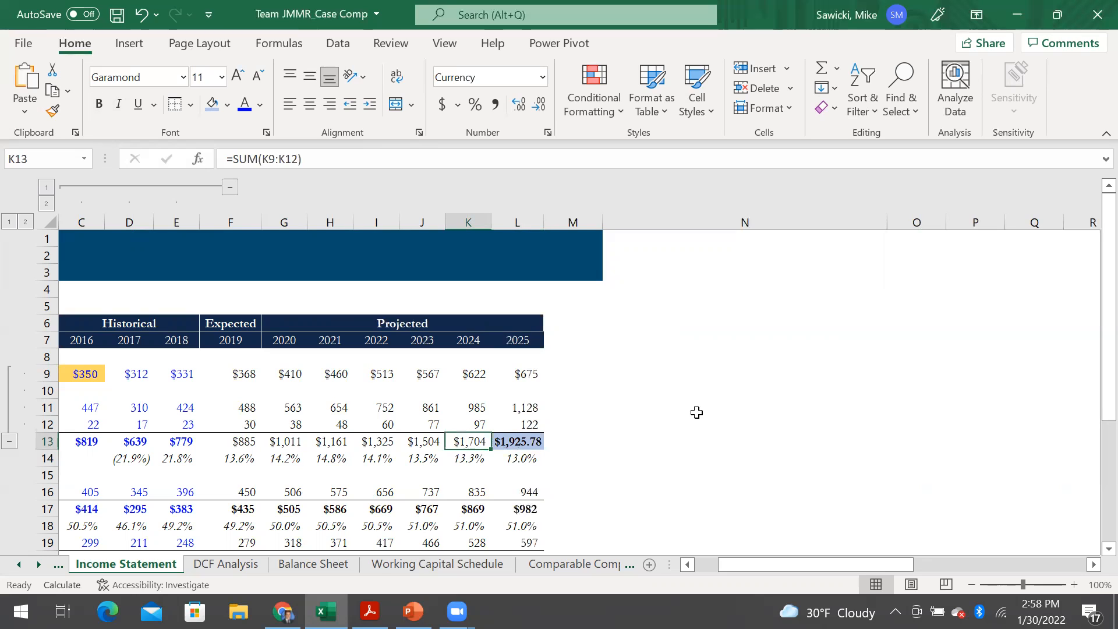
{"action": "key", "text": "Right"}
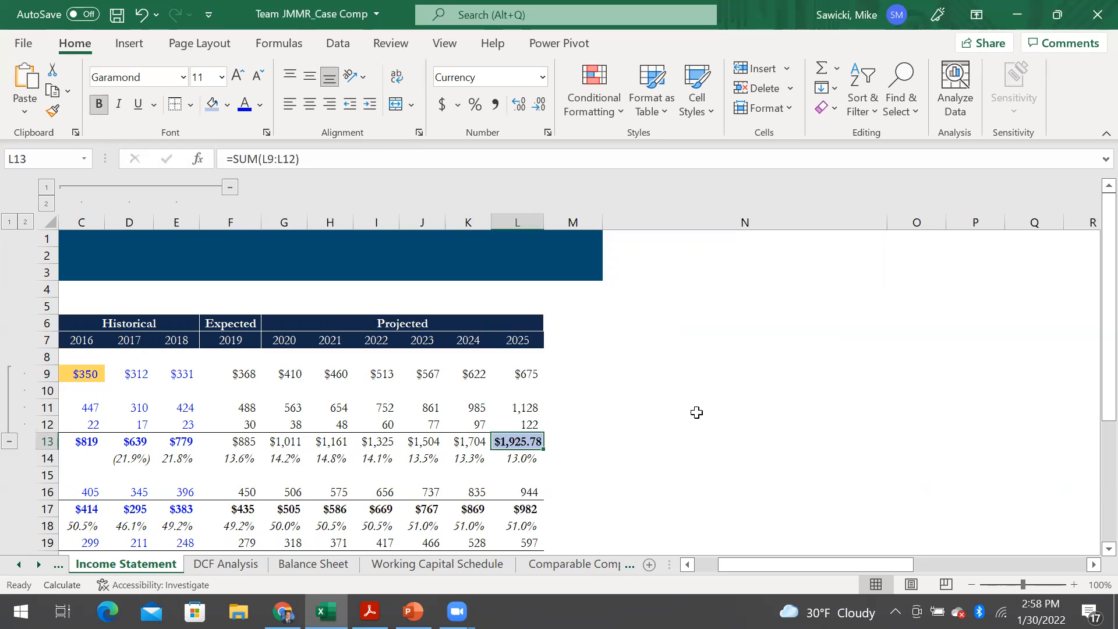
Step: Remove both decimal places from the currency value in L13
{"action": "key", "text": "alt"}
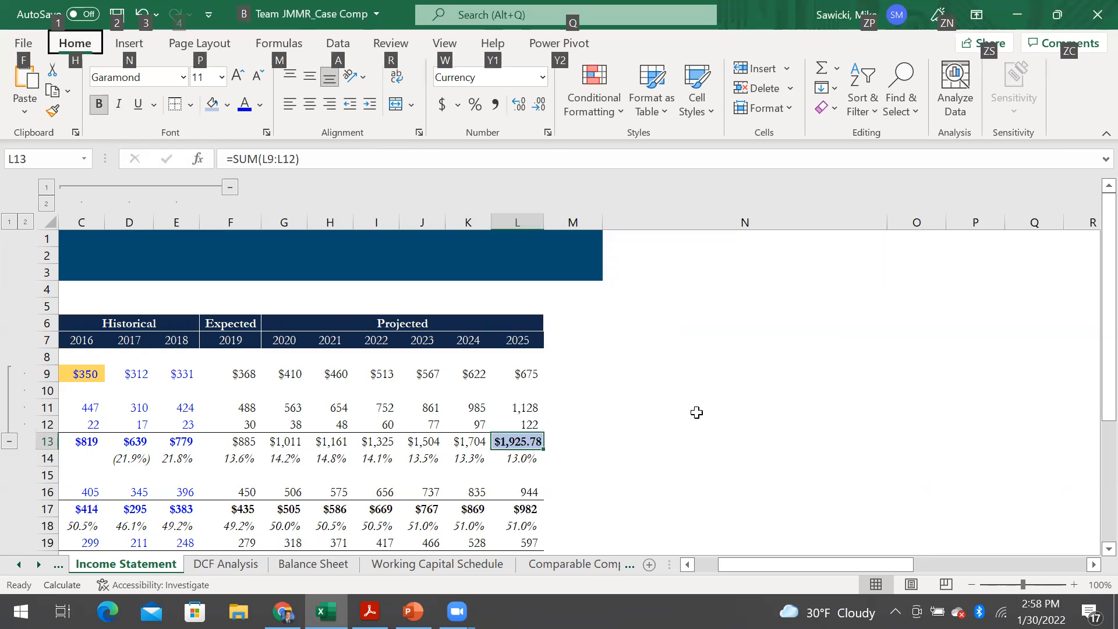
{"action": "key", "text": "h"}
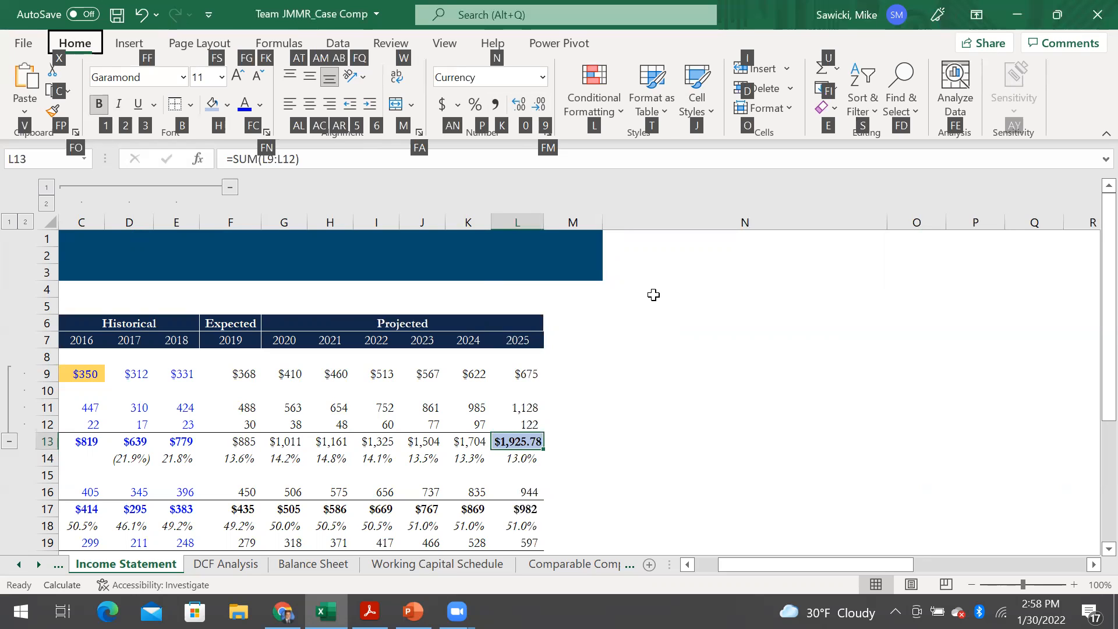
{"action": "key", "text": "9"}
{"action": "key", "text": "alt+h"}
{"action": "key", "text": "9"}
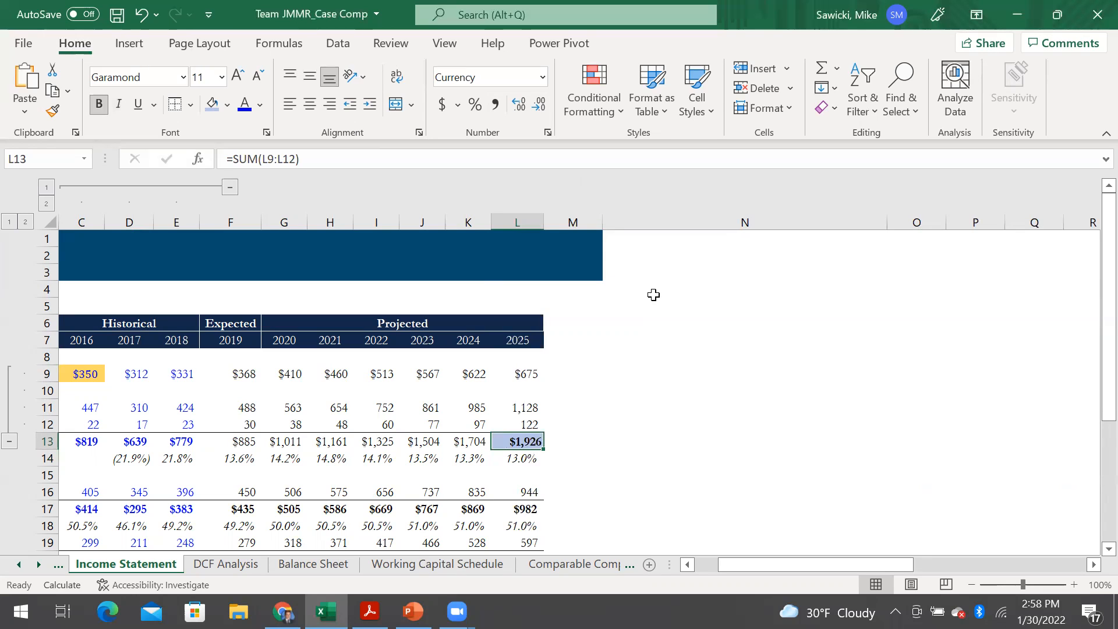
Step: Try adding and removing decimal places in L13, leaving the value with no decimals
{"action": "key", "text": "alt"}
{"action": "key", "text": "h"}
{"action": "key", "text": "0"}
{"action": "key", "text": "alt"}
{"action": "key", "text": "alt"}
{"action": "key", "text": "h"}
{"action": "key", "text": "0"}
{"action": "key", "text": "alt"}
{"action": "key", "text": "h"}
{"action": "key", "text": "9"}
{"action": "key", "text": "alt+h"}
{"action": "key", "text": "9"}
{"action": "key", "text": "alt+h"}
{"action": "key", "text": "0"}
{"action": "key", "text": "alt+h"}
{"action": "key", "text": "9"}
{"action": "key", "text": "Down"}
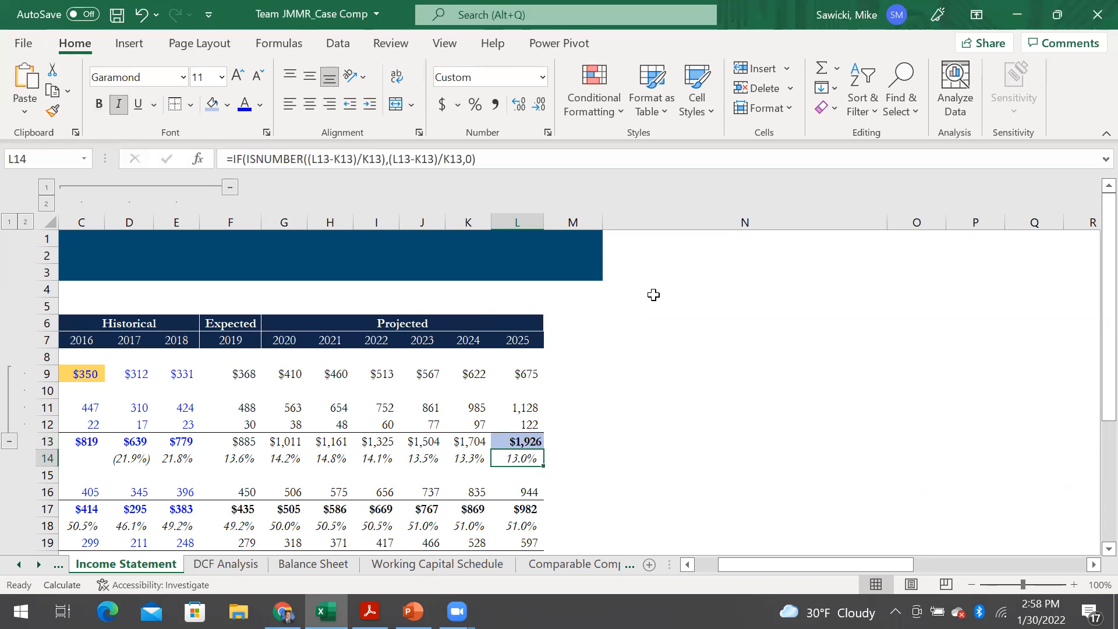
{"action": "key", "text": "Up"}
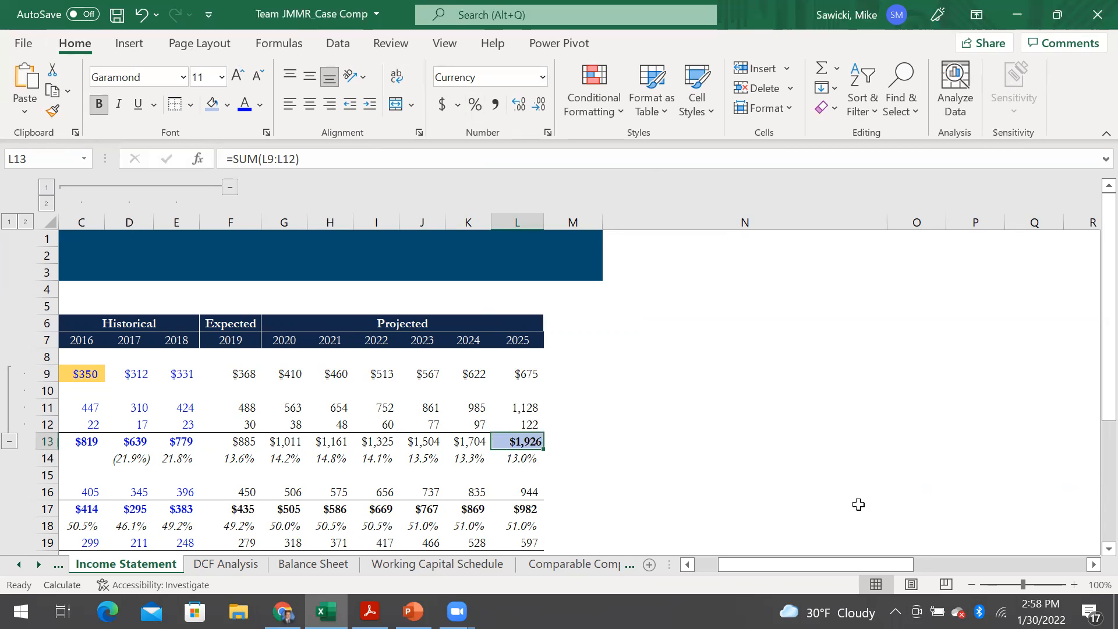
Step: Try the percentage format on L13 and return it to Currency with no decimal places
{"action": "key", "text": "ctrl+shift+5"}
{"action": "key", "text": "alt+h"}
{"action": "type", "text": "nCurrency"}
{"action": "key", "text": "Return"}
{"action": "key", "text": "alt+h"}
{"action": "key", "text": "9"}
{"action": "key", "text": "alt+h"}
{"action": "key", "text": "9"}
Step: Open the cell format settings for L13 and examine the number, alignment, font, border, fill and protection options
{"action": "key", "text": "ctrl+1"}
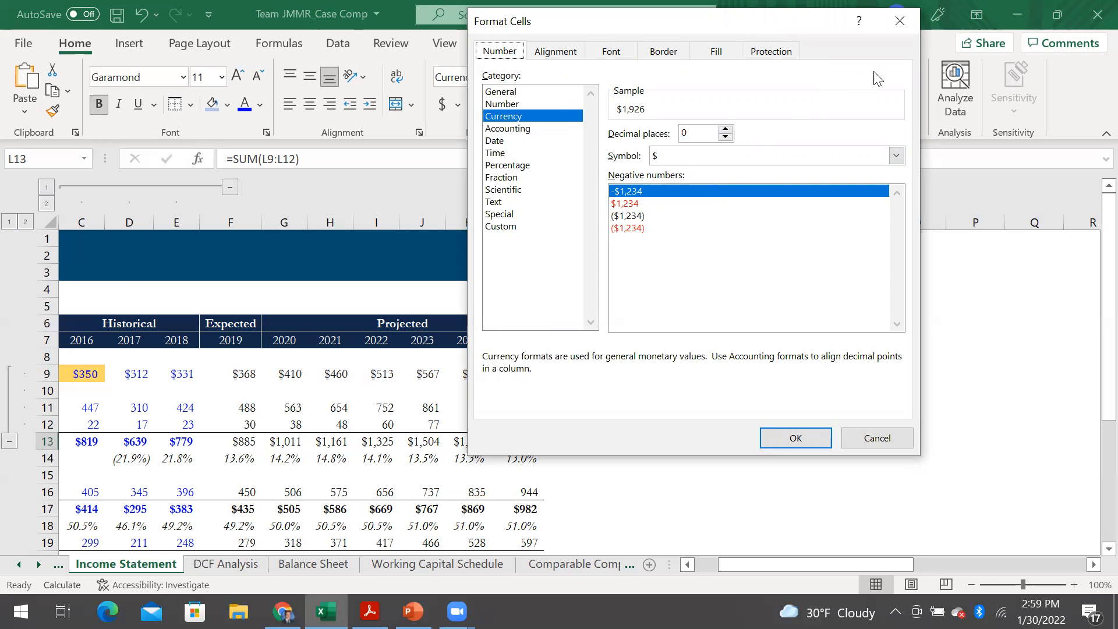
{"action": "key", "text": "ctrl+Tab"}
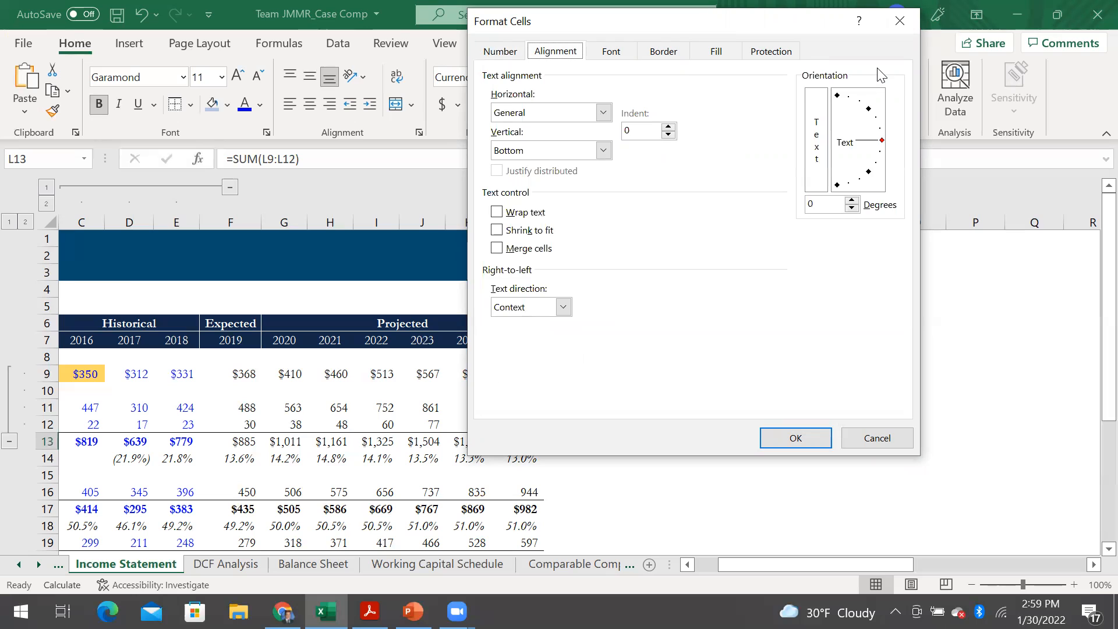
{"action": "key", "text": "ctrl+Tab"}
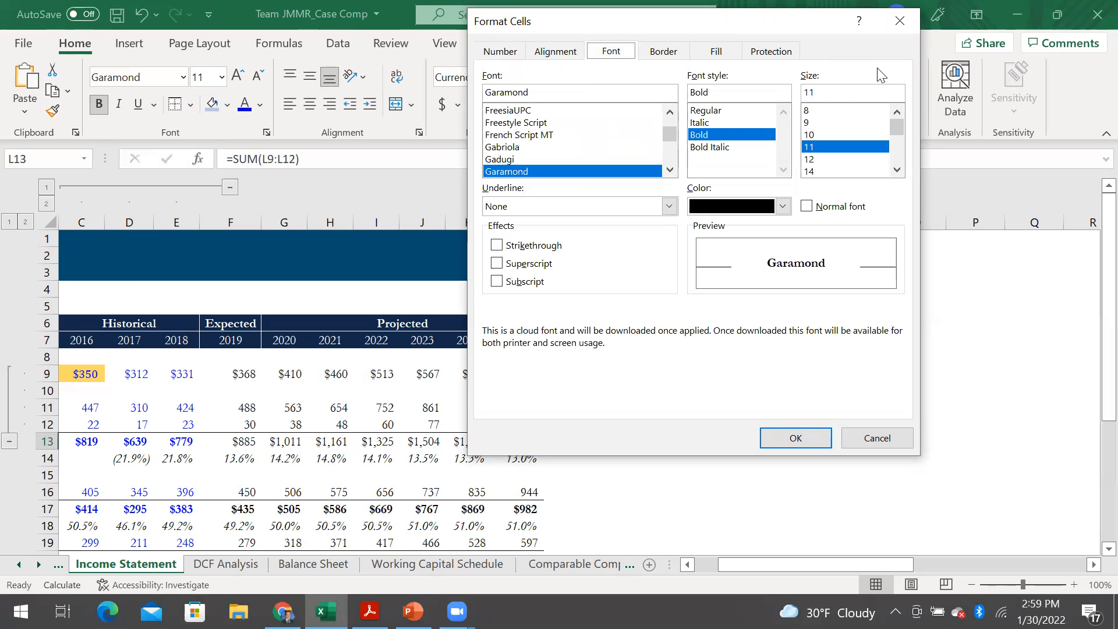
{"action": "key", "text": "ctrl+Tab"}
{"action": "key", "text": "ctrl+shift+Tab"}
{"action": "key", "text": "ctrl+Tab"}
{"action": "key", "text": "ctrl+Tab"}
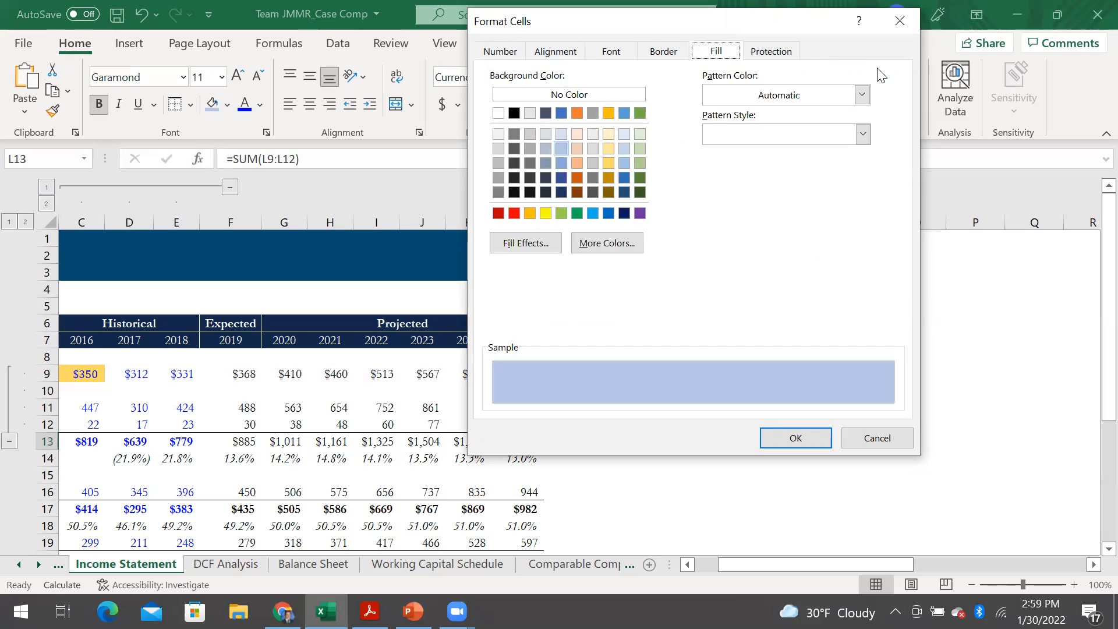
{"action": "key", "text": "ctrl+Tab"}
{"action": "key", "text": "ctrl+shift+Tab"}
{"action": "key", "text": "ctrl+shift+Tab"}
{"action": "key", "text": "ctrl+shift+Tab"}
{"action": "key", "text": "ctrl+shift+Tab"}
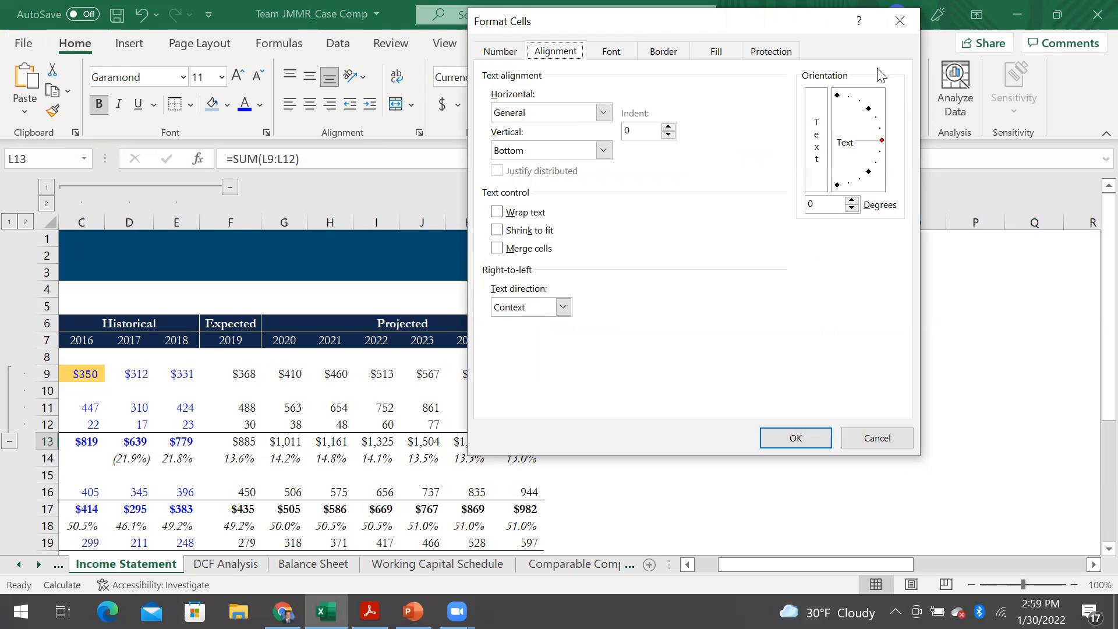
{"action": "key", "text": "ctrl+shift+Tab"}
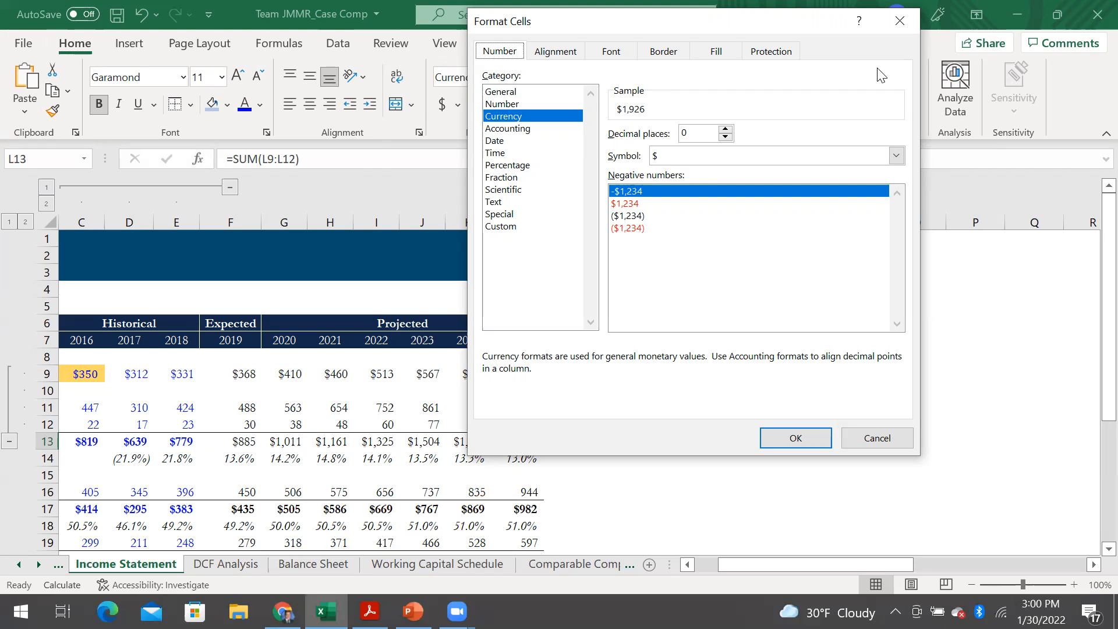
Step: Switch the number format category for L13 to Custom and look through the available format codes
{"action": "key", "text": "Tab"}
{"action": "key", "text": "Tab"}
{"action": "key", "text": "Tab"}
{"action": "key", "text": "Tab"}
{"action": "key", "text": "Tab"}
{"action": "key", "text": "Tab"}
{"action": "key", "text": "Tab"}
{"action": "key", "text": "Tab"}
{"action": "key", "text": "Down"}
{"action": "key", "text": "Down"}
{"action": "key", "text": "Down"}
{"action": "key", "text": "Down"}
{"action": "key", "text": "Down"}
{"action": "key", "text": "Down"}
{"action": "key", "text": "Down"}
{"action": "key", "text": "Down"}
{"action": "key", "text": "Down"}
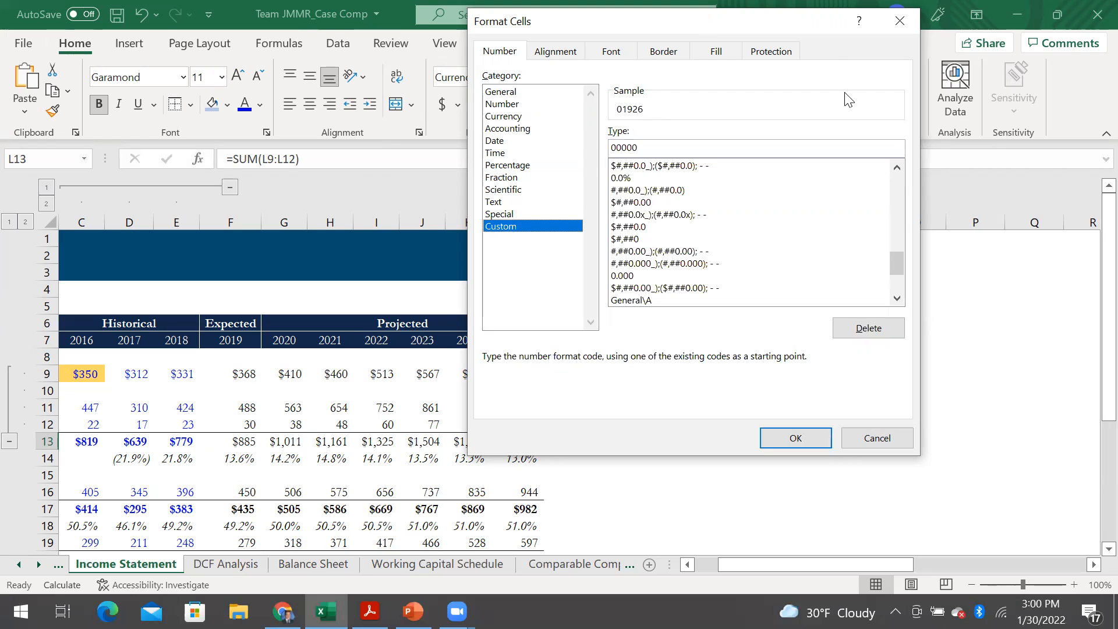
{"action": "key", "text": "Tab"}
{"action": "scroll", "coordinate": [757, 274], "scroll_direction": "down", "scroll_amount": 3}
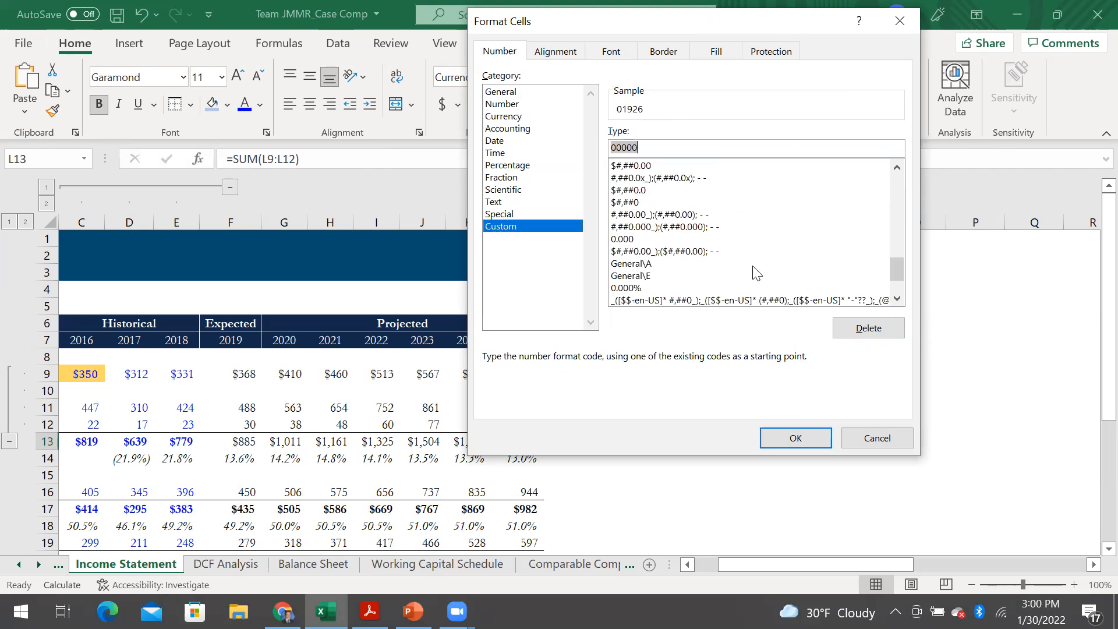
{"action": "scroll", "coordinate": [757, 272], "scroll_direction": "up", "scroll_amount": 12}
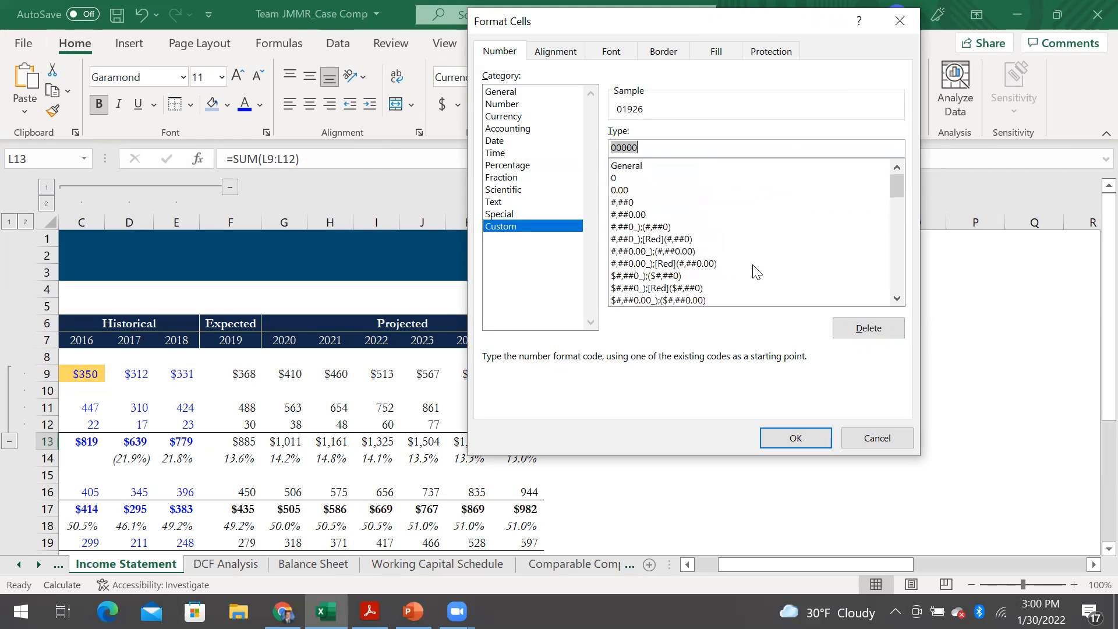
Step: Apply the custom number format 0.0x to the 2025 Total Revenue in L13
{"action": "left_click_drag", "start_coordinate": [716, 33], "coordinate": [825, 62]}
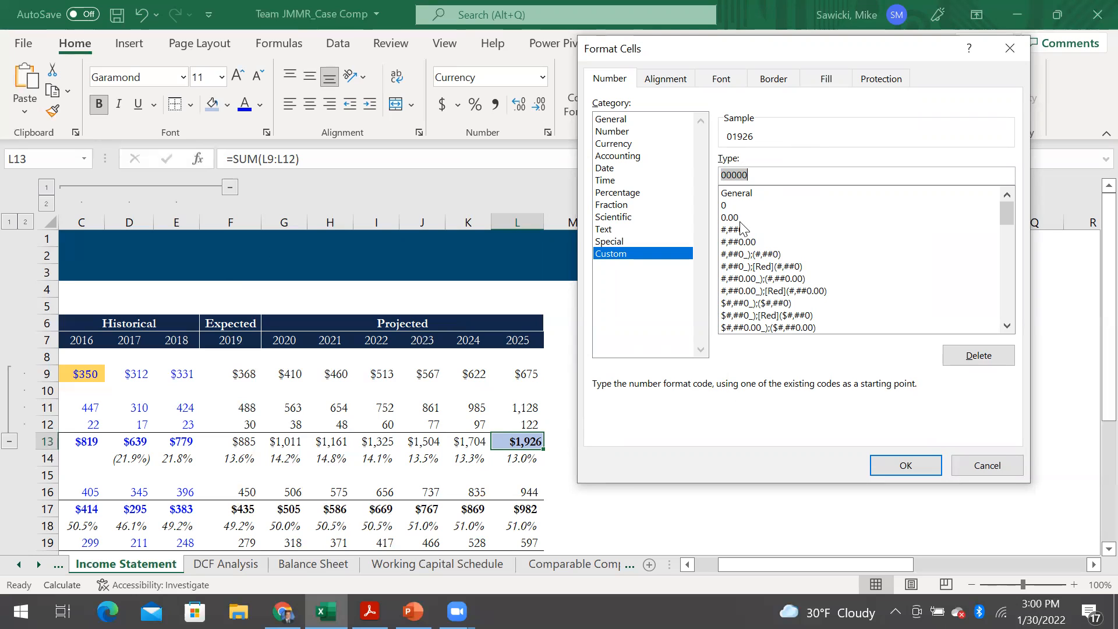
{"action": "double_click", "coordinate": [765, 178]}
{"action": "type", "text": "0.0x"}
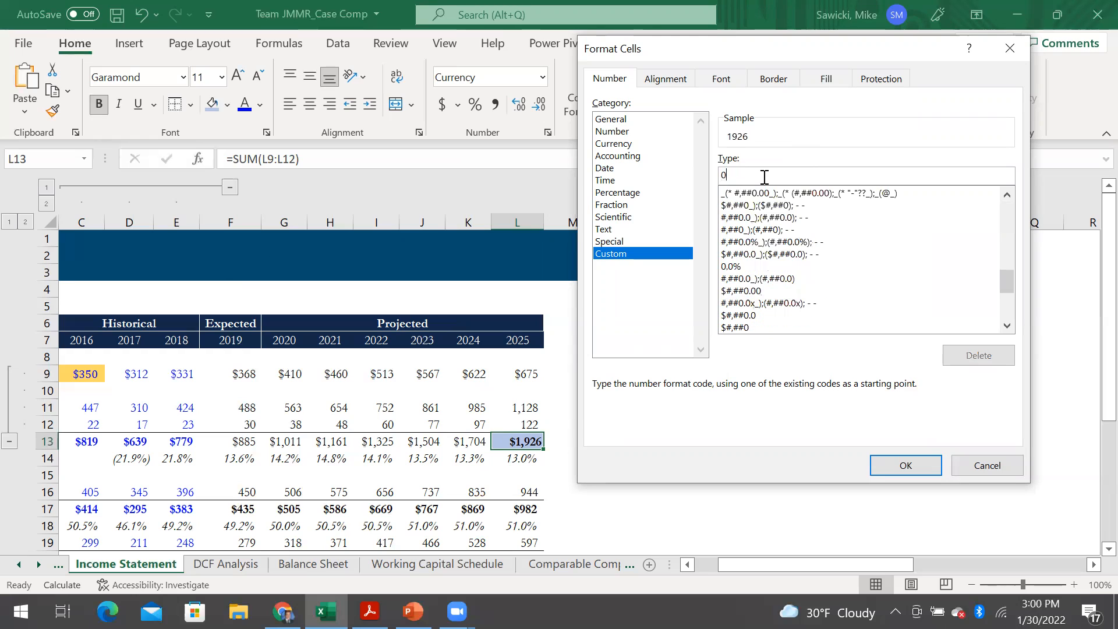
{"action": "key", "text": "Tab"}
{"action": "key", "text": "Tab"}
{"action": "key", "text": "Tab"}
{"action": "key", "text": "Return"}
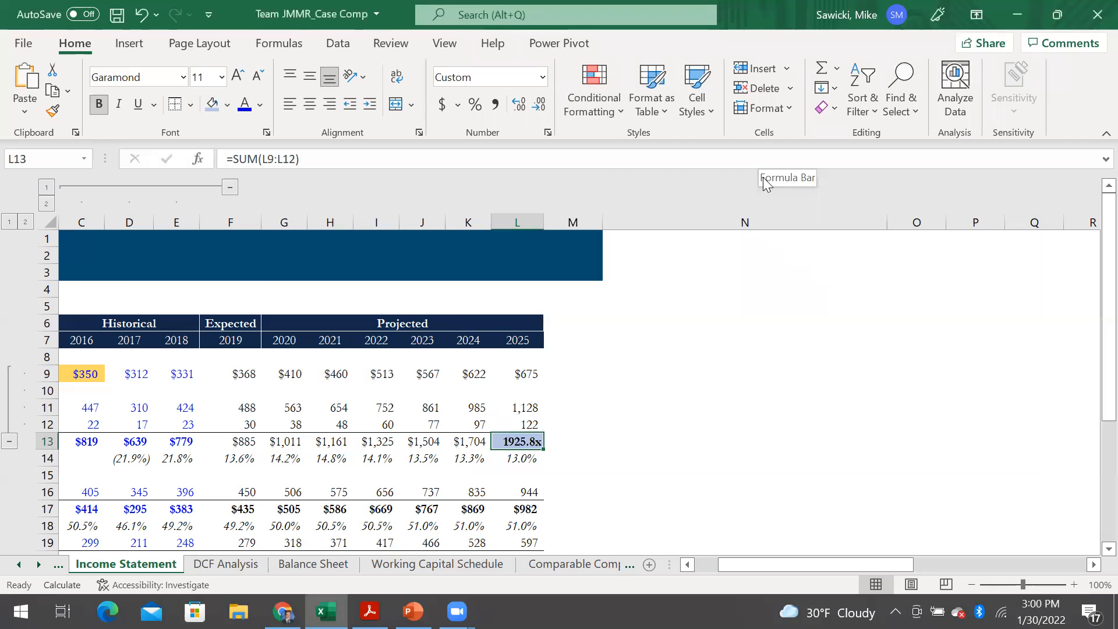
Step: Check the custom format code in the cell format settings for L13 and close them without changes
{"action": "key", "text": "Down"}
{"action": "key", "text": "Up"}
{"action": "key", "text": "ctrl+1"}
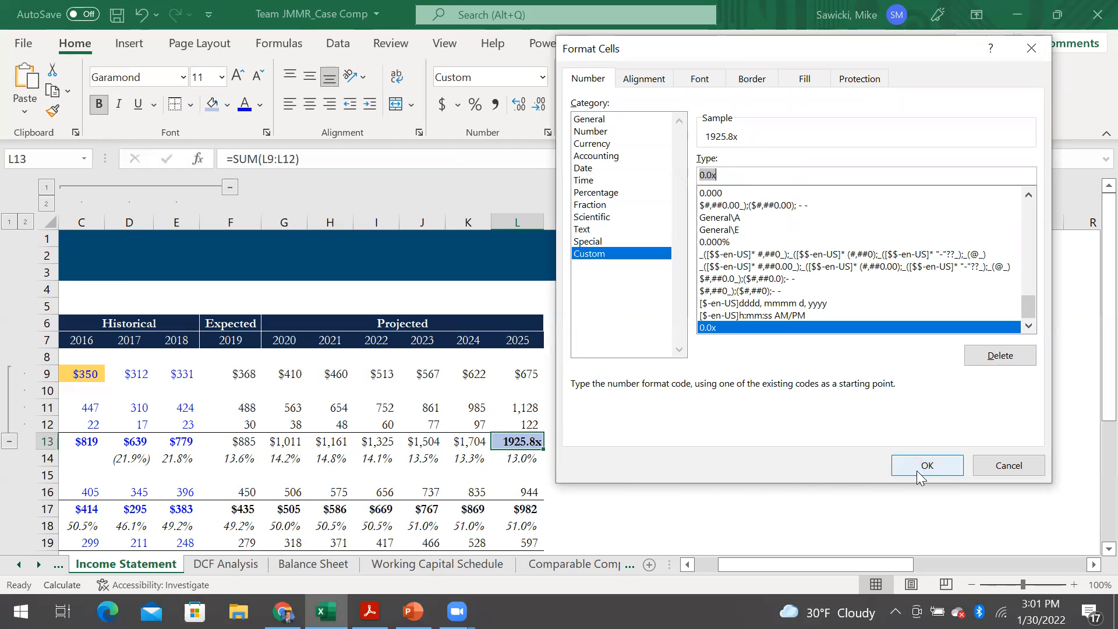
{"action": "left_click", "coordinate": [996, 466]}
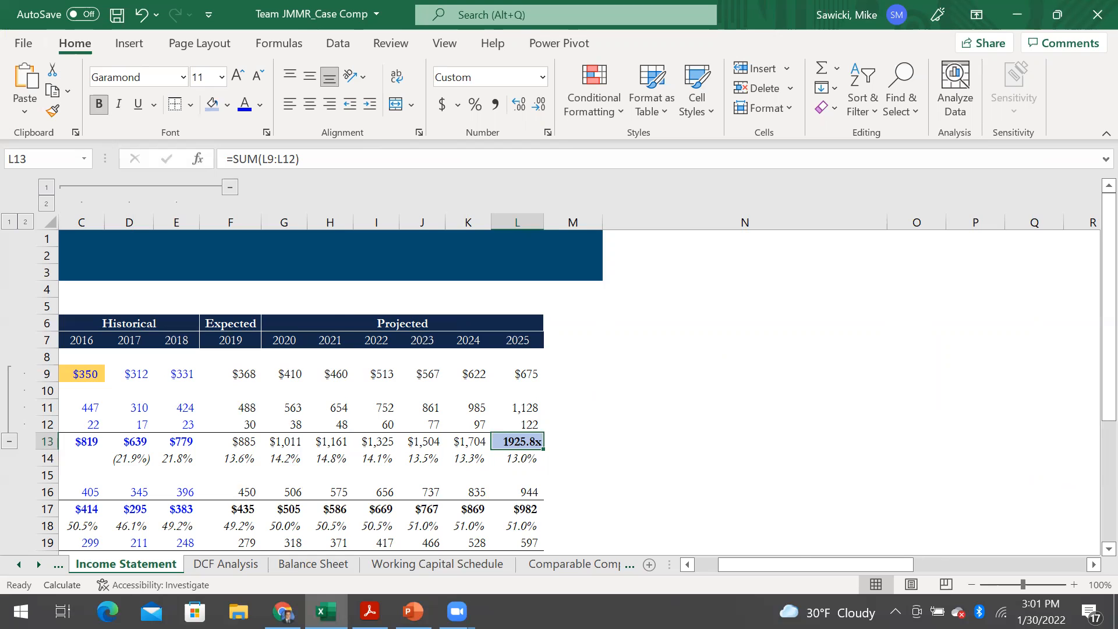
Step: Copy cell L13 with its formatting into N13 and return to L13
{"action": "key", "text": "ctrl+Left"}
{"action": "key", "text": "ctrl+Right"}
{"action": "key", "text": "Down"}
{"action": "key", "text": "Up"}
{"action": "key", "text": "ctrl+c"}
{"action": "key", "text": "Right"}
{"action": "key", "text": "Right"}
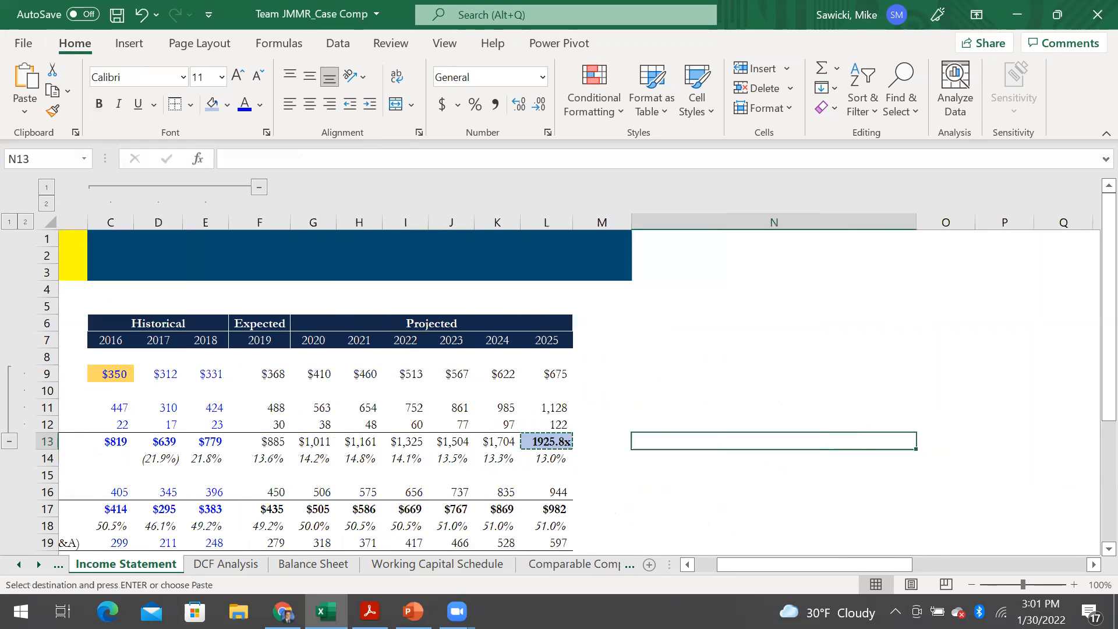
{"action": "key", "text": "ctrl+v"}
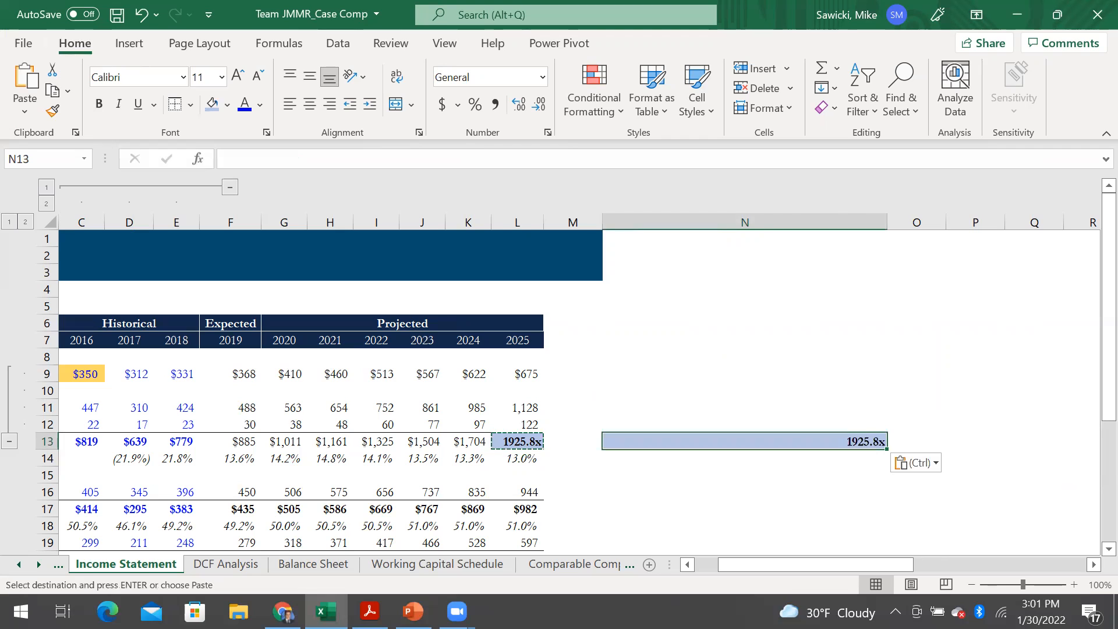
{"action": "key", "text": "Left"}
{"action": "key", "text": "Left"}
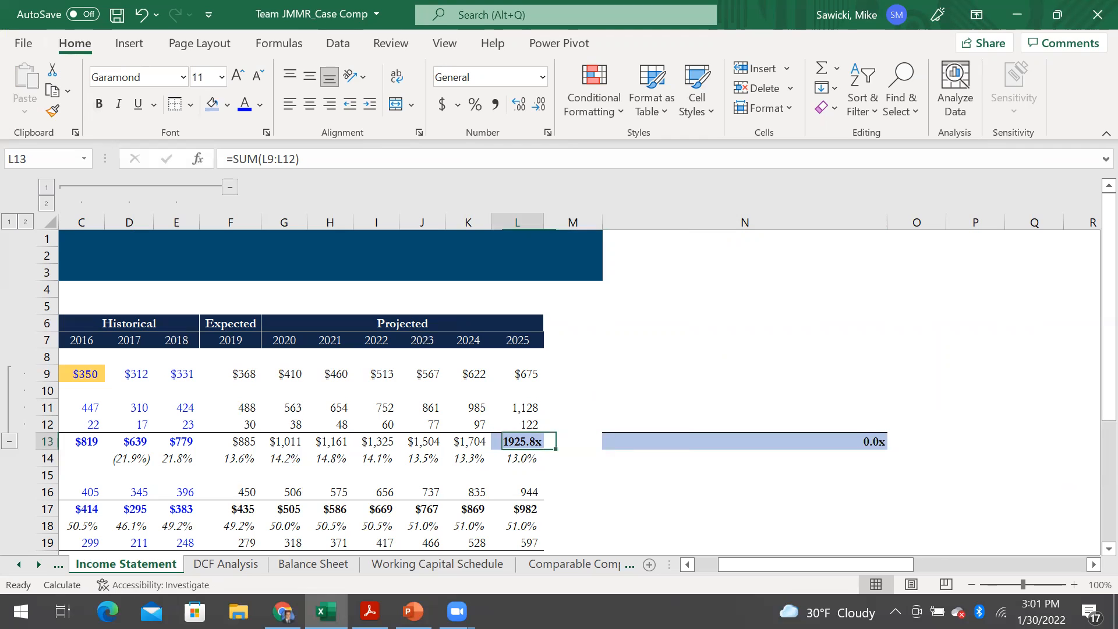
Step: Compare the SUM formula in L13 with the formula pasted into N13
{"action": "key", "text": "F2"}
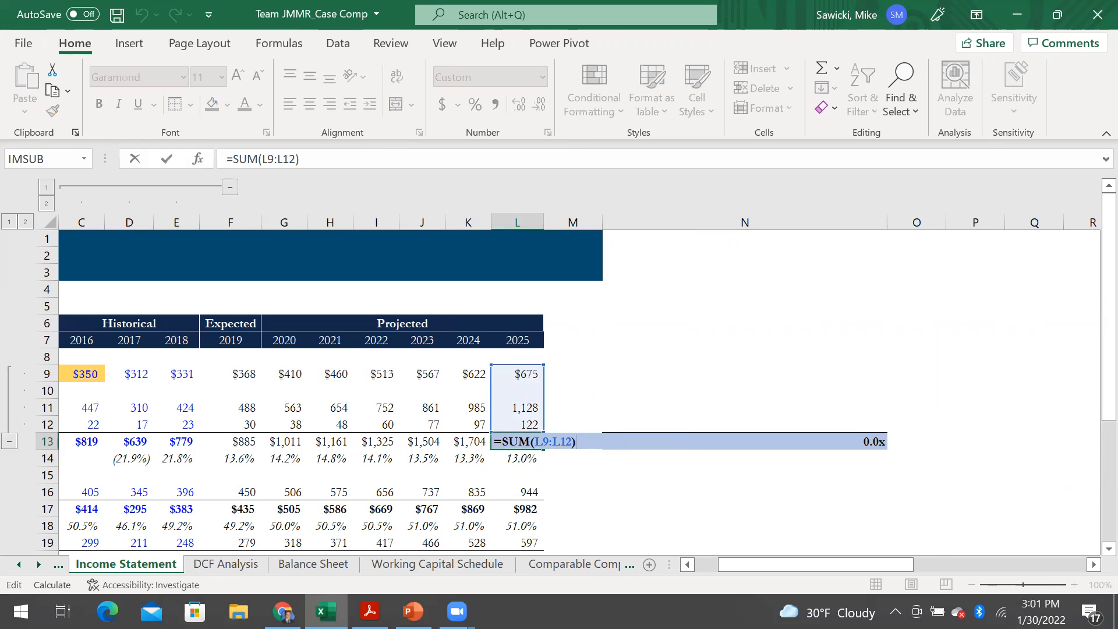
{"action": "key", "text": "ctrl+Return"}
{"action": "key", "text": "Right"}
{"action": "key", "text": "Right"}
{"action": "key", "text": "F2"}
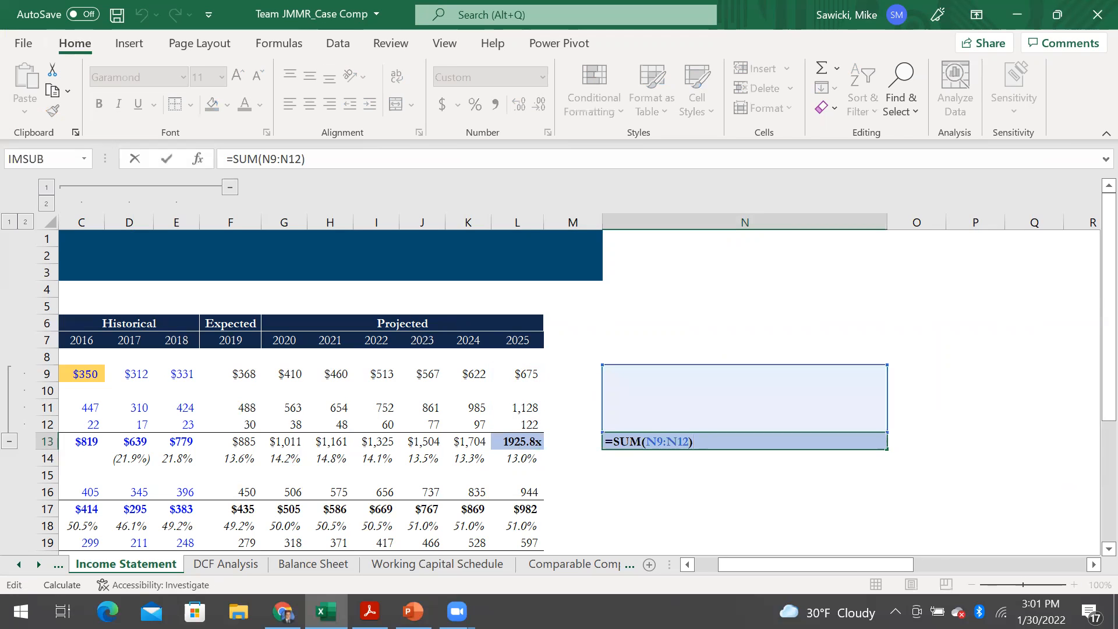
{"action": "key", "text": "Escape"}
{"action": "key", "text": "Left"}
{"action": "key", "text": "Left"}
{"action": "key", "text": "F2"}
{"action": "key", "text": "Escape"}
{"action": "key", "text": "Right"}
{"action": "key", "text": "Right"}
{"action": "key", "text": "F2"}
{"action": "key", "text": "Escape"}
{"action": "key", "text": "Left"}
{"action": "key", "text": "Left"}
{"action": "key", "text": "F2"}
{"action": "key", "text": "Escape"}
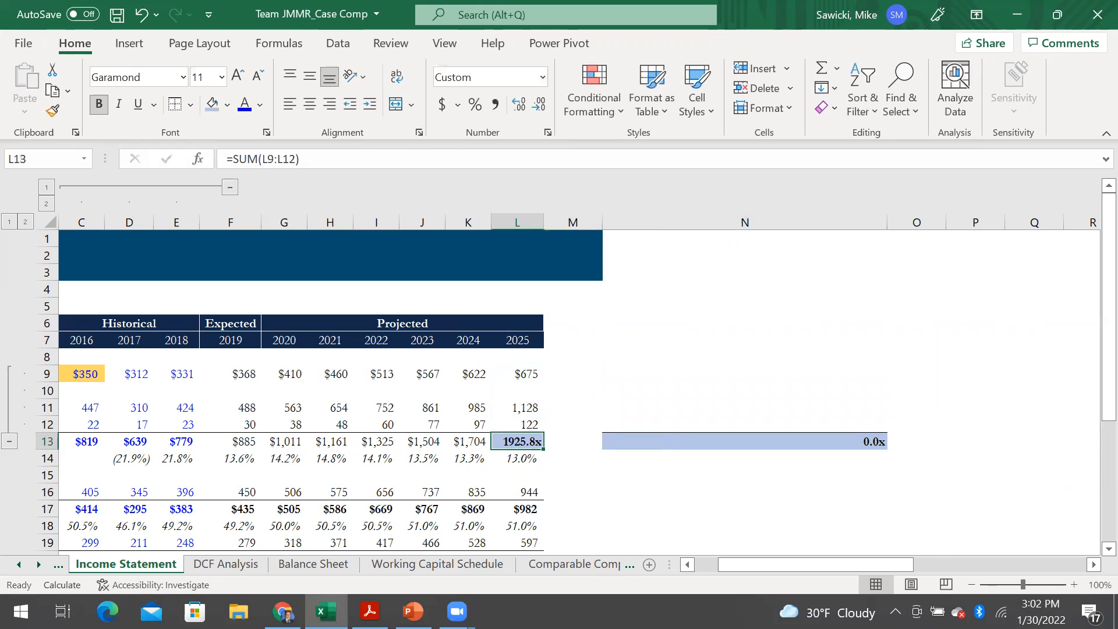
{"action": "key", "text": "Right"}
{"action": "key", "text": "Right"}
{"action": "key", "text": "F2"}
{"action": "key", "text": "Escape"}
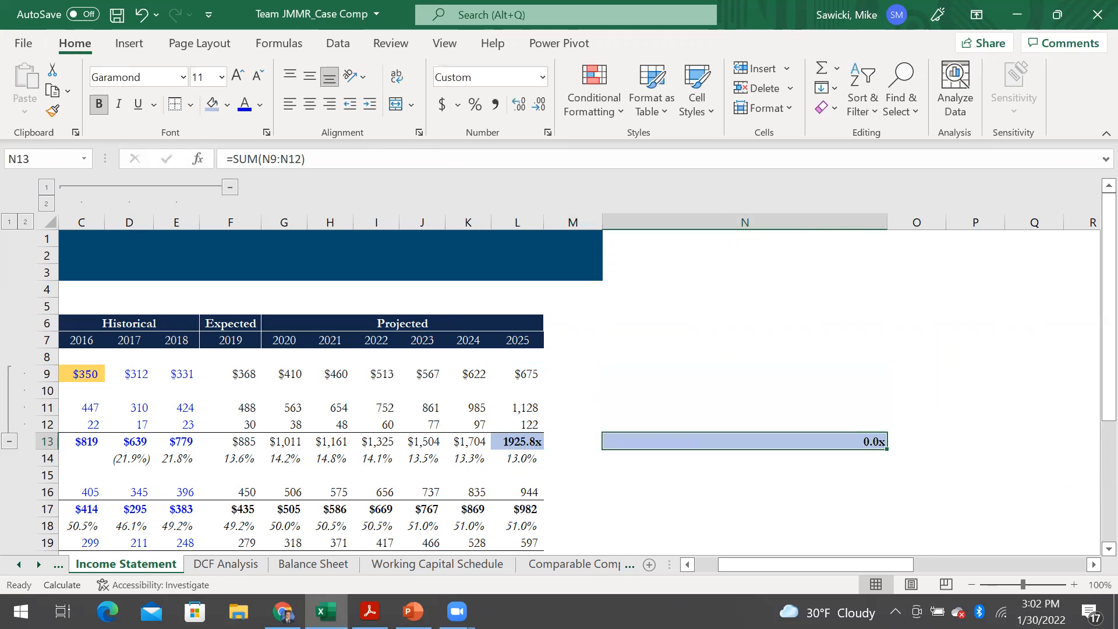
Step: Undo the paste of L13 into N13 and cancel the pending copy
{"action": "key", "text": "Down"}
{"action": "key", "text": "Up"}
{"action": "key", "text": "Down"}
{"action": "key", "text": "Down"}
{"action": "key", "text": "Up"}
{"action": "key", "text": "Up"}
{"action": "key", "text": "Up"}
{"action": "key", "text": "Up"}
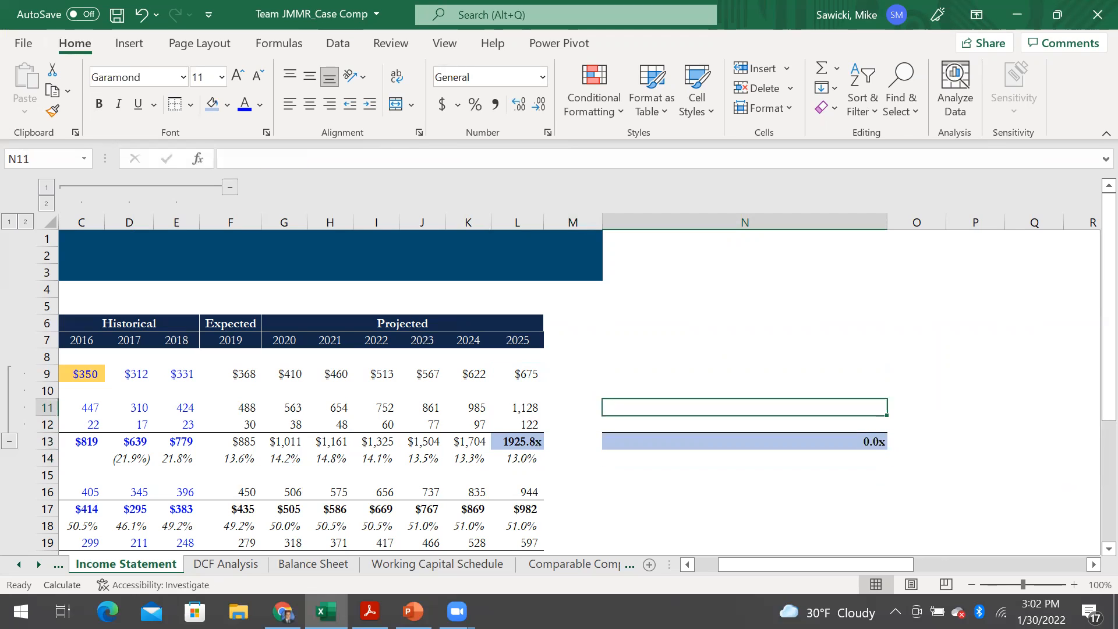
{"action": "key", "text": "ctrl+z"}
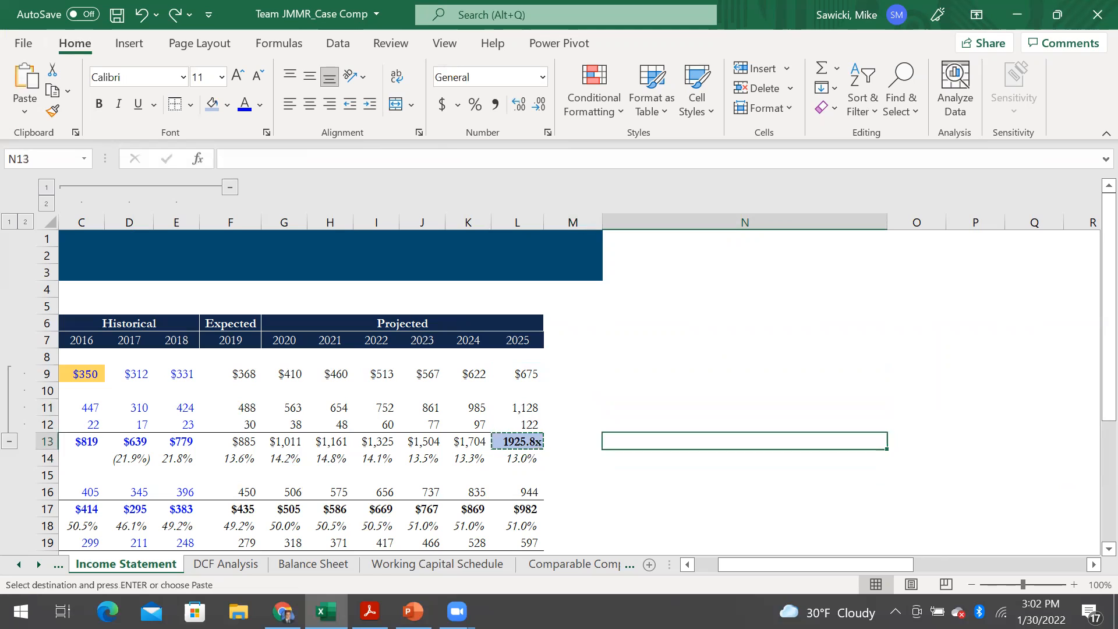
{"action": "key", "text": "Escape"}
Step: Copy L13 and paste everything except borders into N13 with Paste Special, checking the pasted formula
{"action": "key", "text": "Left"}
{"action": "key", "text": "Left"}
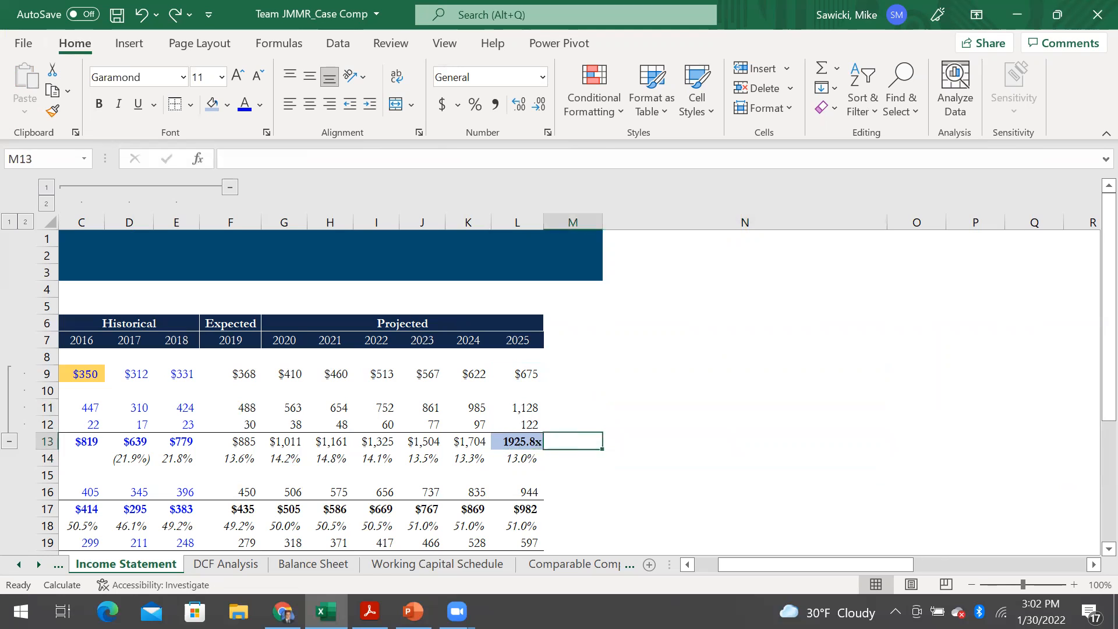
{"action": "key", "text": "ctrl+c"}
{"action": "key", "text": "Right"}
{"action": "key", "text": "Right"}
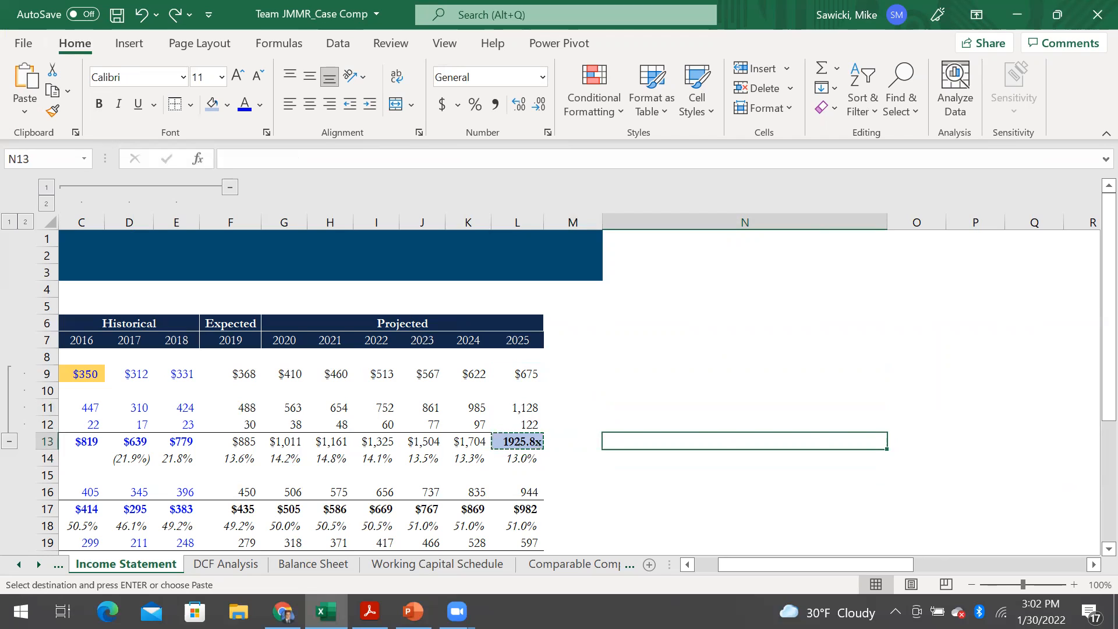
{"action": "key", "text": "alt"}
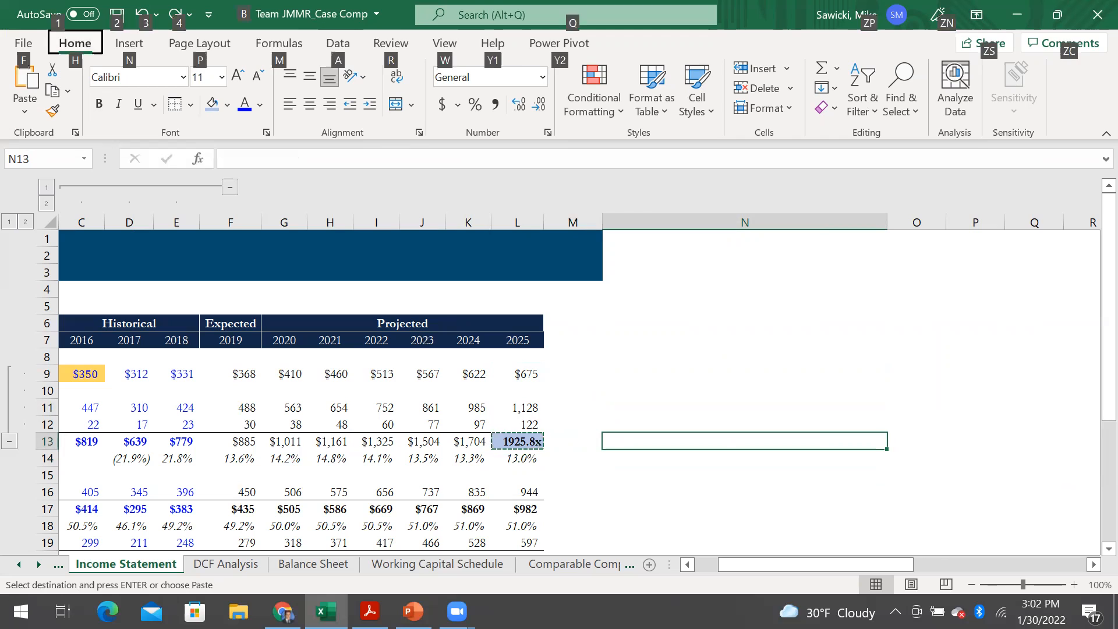
{"action": "key", "text": "e"}
{"action": "key", "text": "s"}
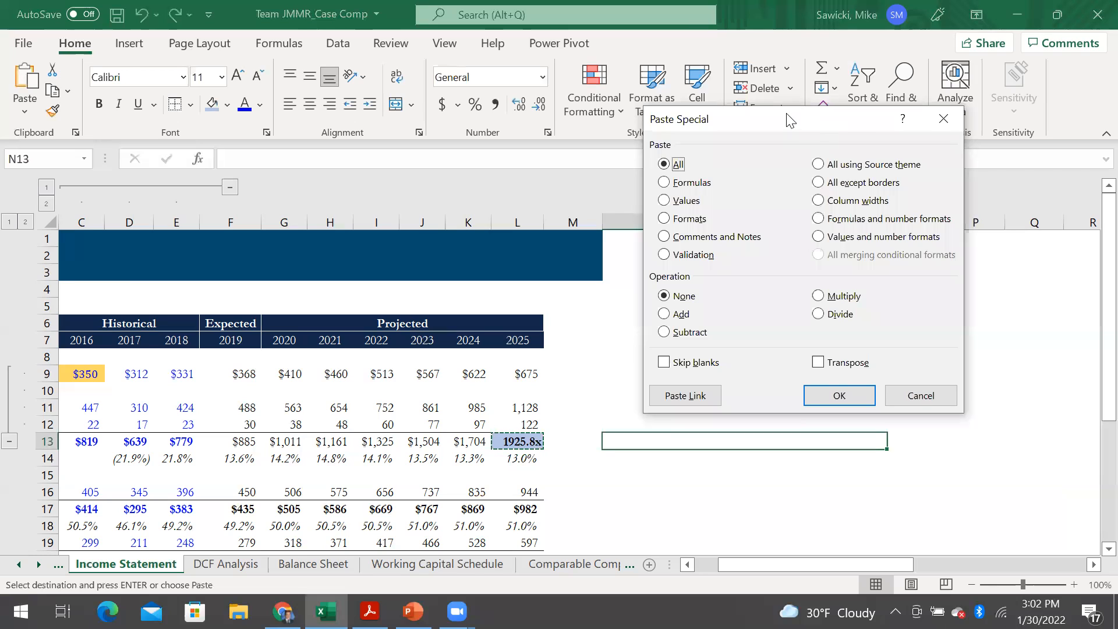
{"action": "left_click_drag", "start_coordinate": [790, 121], "coordinate": [752, 64]}
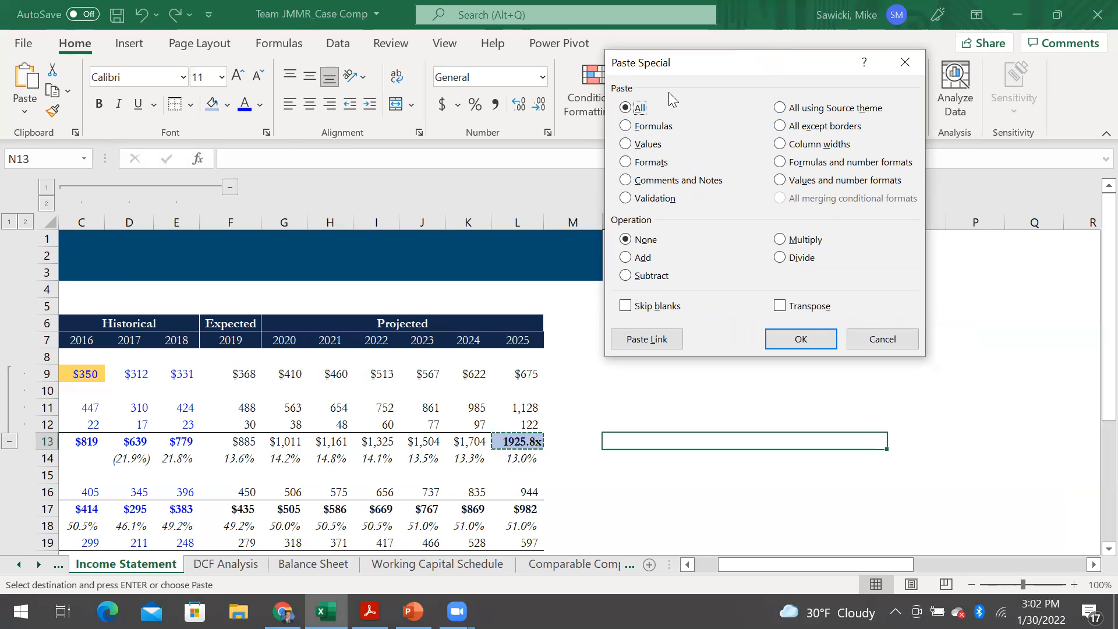
{"action": "key", "text": "x"}
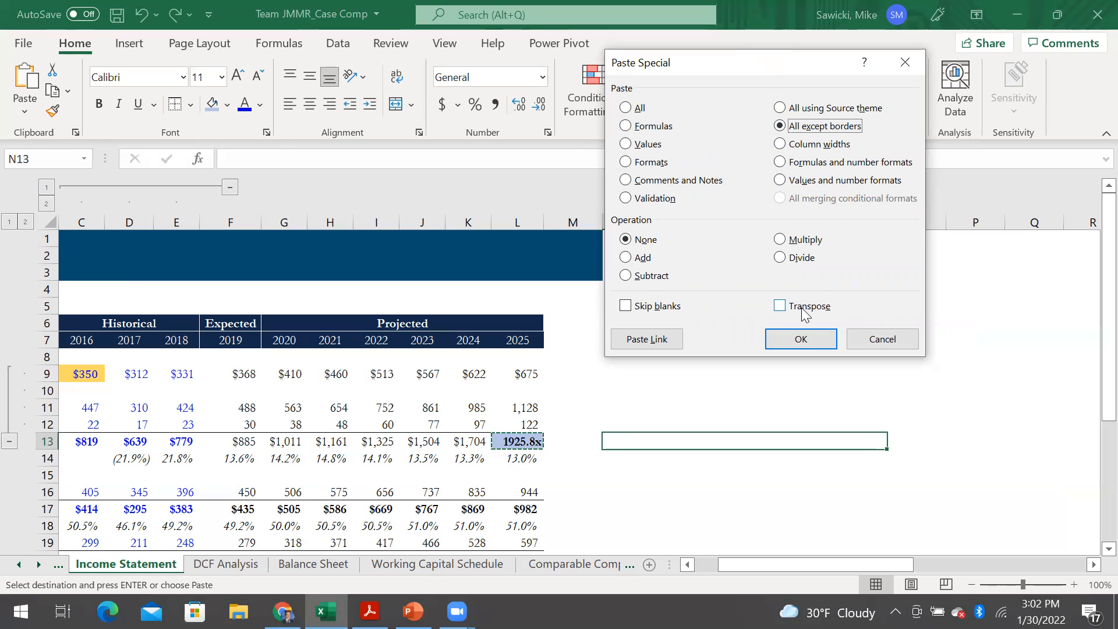
{"action": "key", "text": "Return"}
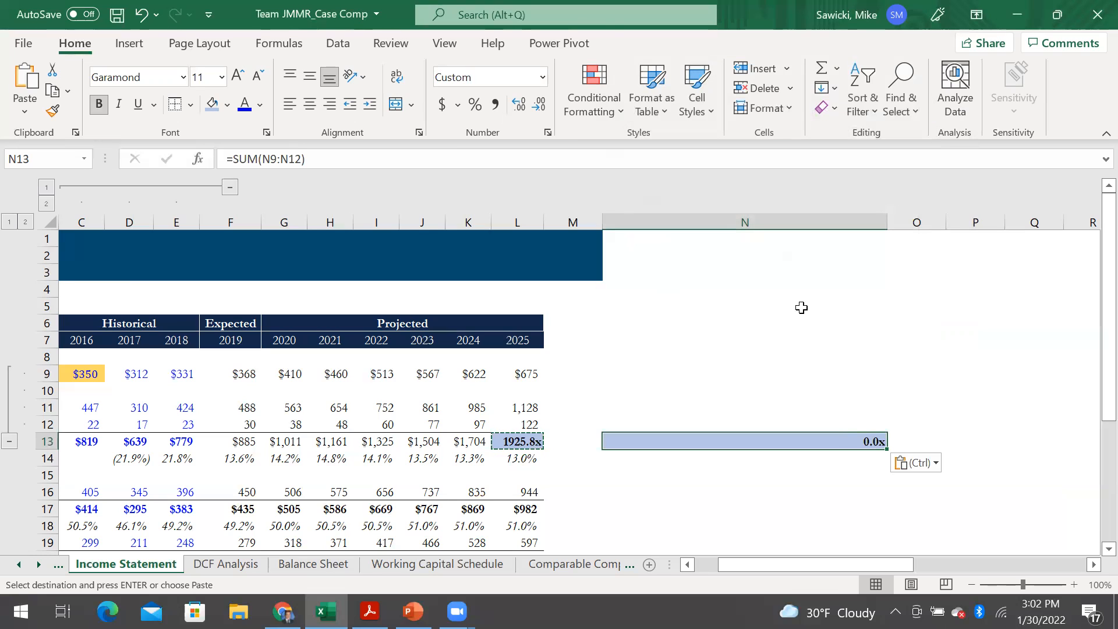
{"action": "key", "text": "F2"}
{"action": "key", "text": "Escape"}
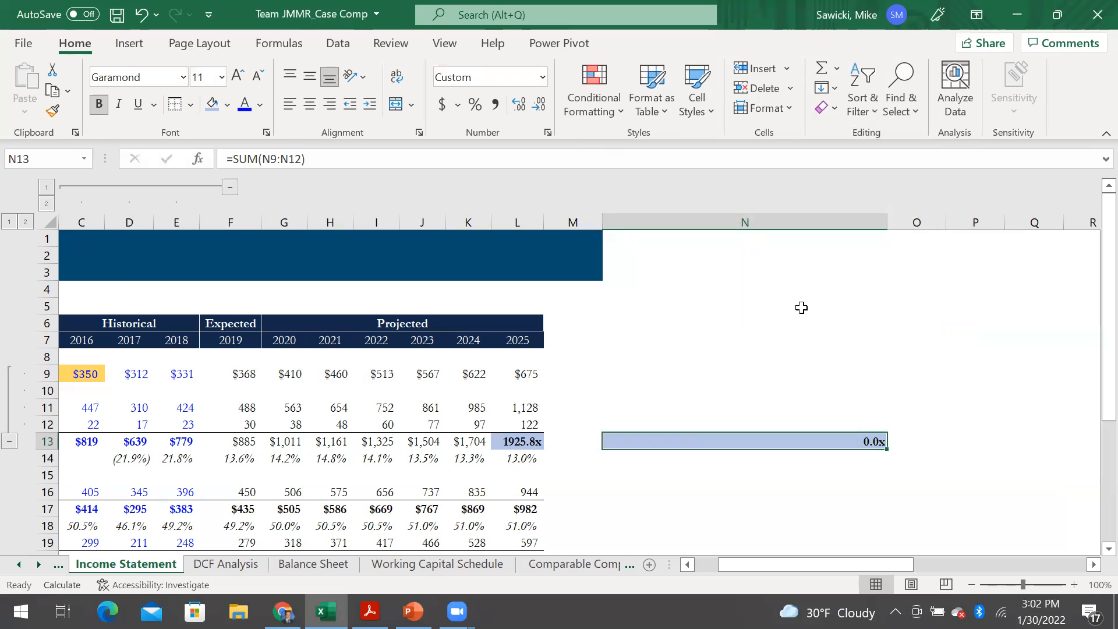
{"action": "key", "text": "Down"}
{"action": "key", "text": "Up"}
{"action": "key", "text": "Down"}
{"action": "key", "text": "Down"}
{"action": "key", "text": "Down"}
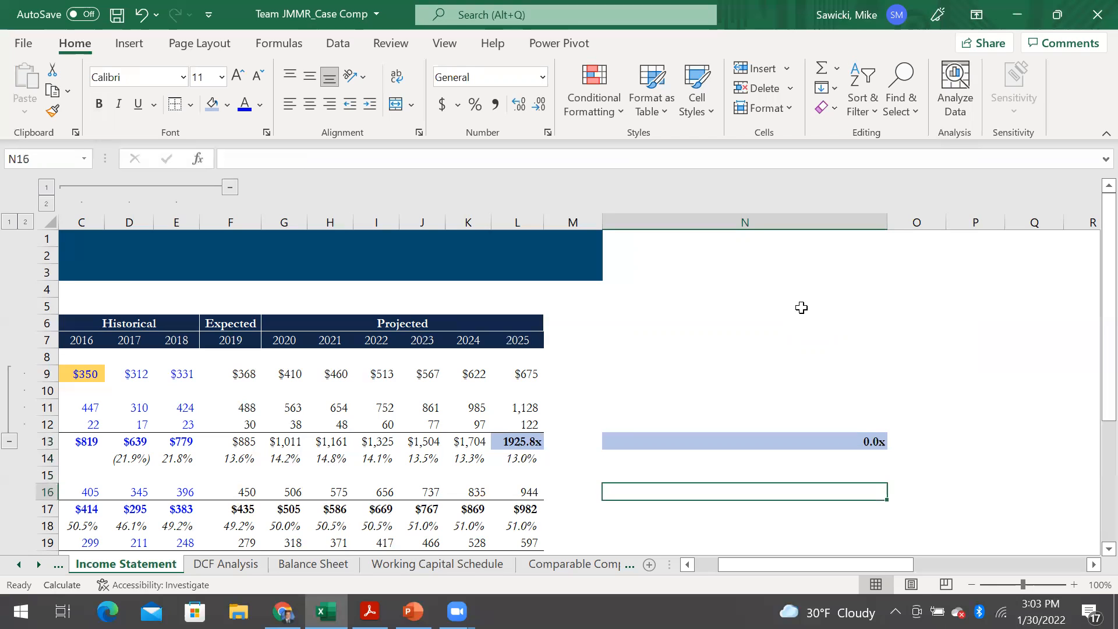
Step: Undo the borderless paste in N13, copy L13 again and paste only its value into N13
{"action": "key", "text": "Up"}
{"action": "key", "text": "Up"}
{"action": "key", "text": "Left"}
{"action": "key", "text": "Left"}
{"action": "key", "text": "Up"}
{"action": "key", "text": "ctrl+c"}
{"action": "key", "text": "Right"}
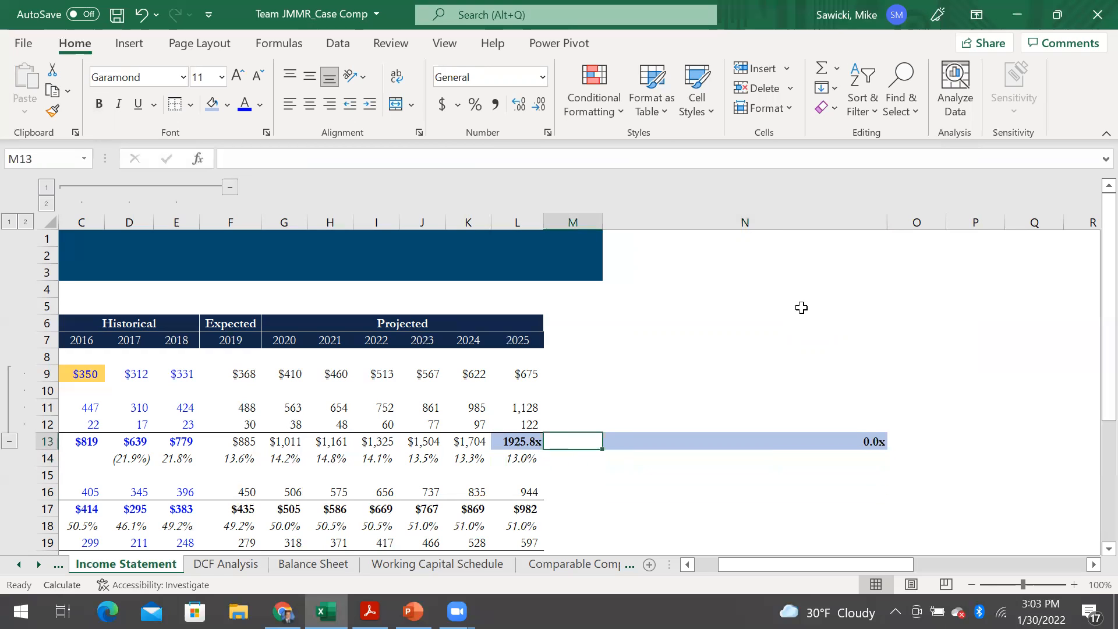
{"action": "key", "text": "Right"}
{"action": "key", "text": "Down"}
{"action": "key", "text": "Left"}
{"action": "key", "text": "Left"}
{"action": "key", "text": "Up"}
{"action": "key", "text": "Up"}
{"action": "key", "text": "Down"}
{"action": "key", "text": "Right"}
{"action": "key", "text": "Right"}
{"action": "key", "text": "alt+e"}
{"action": "key", "text": "s"}
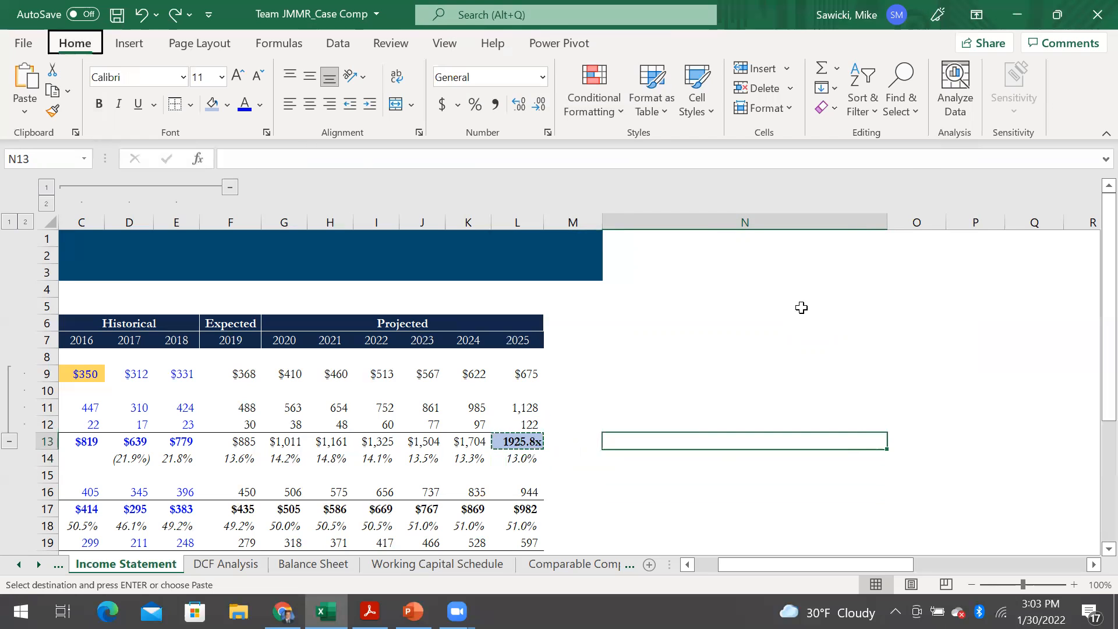
{"action": "key", "text": "v"}
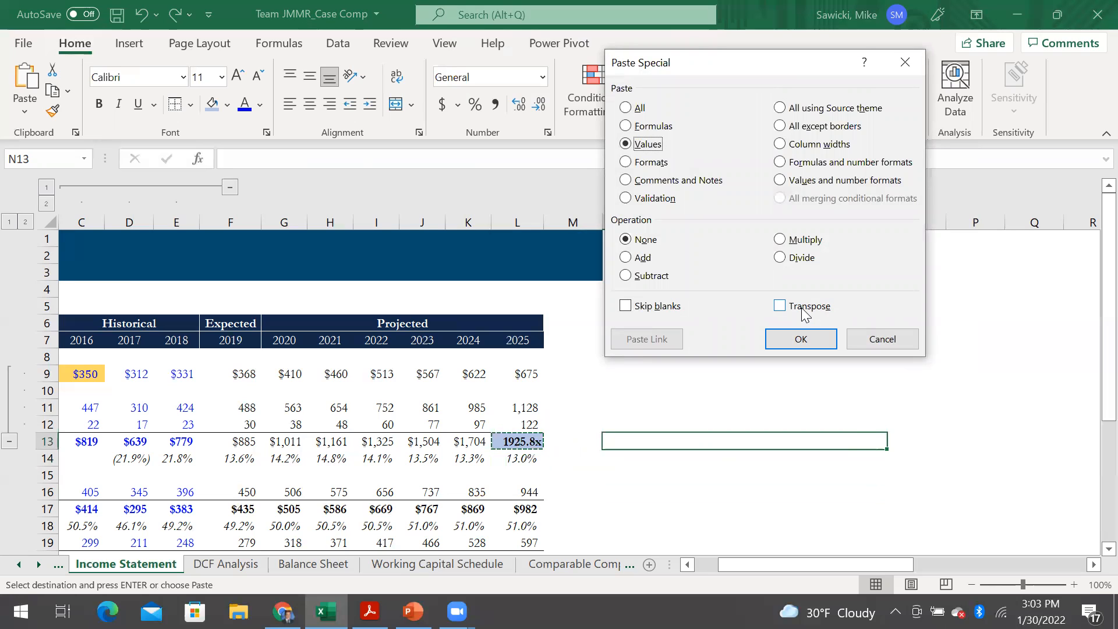
{"action": "key", "text": "Return"}
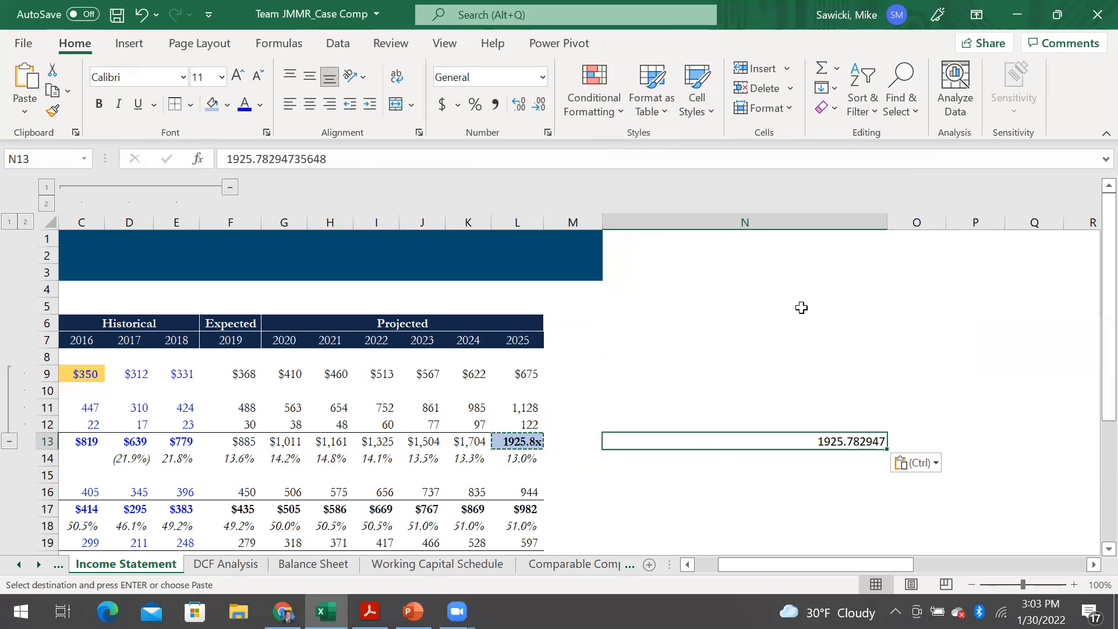
Step: Compare the formula in L13 with the hardcoded value pasted into N13
{"action": "key", "text": "Left"}
{"action": "key", "text": "Left"}
{"action": "key", "text": "Escape"}
{"action": "key", "text": "F2"}
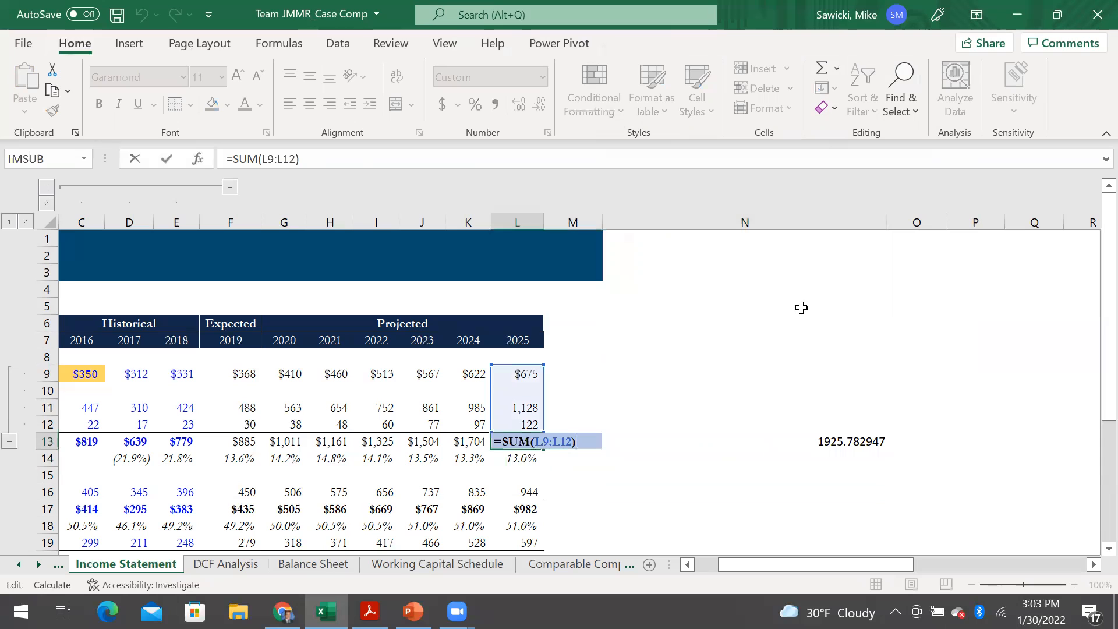
{"action": "key", "text": "Escape"}
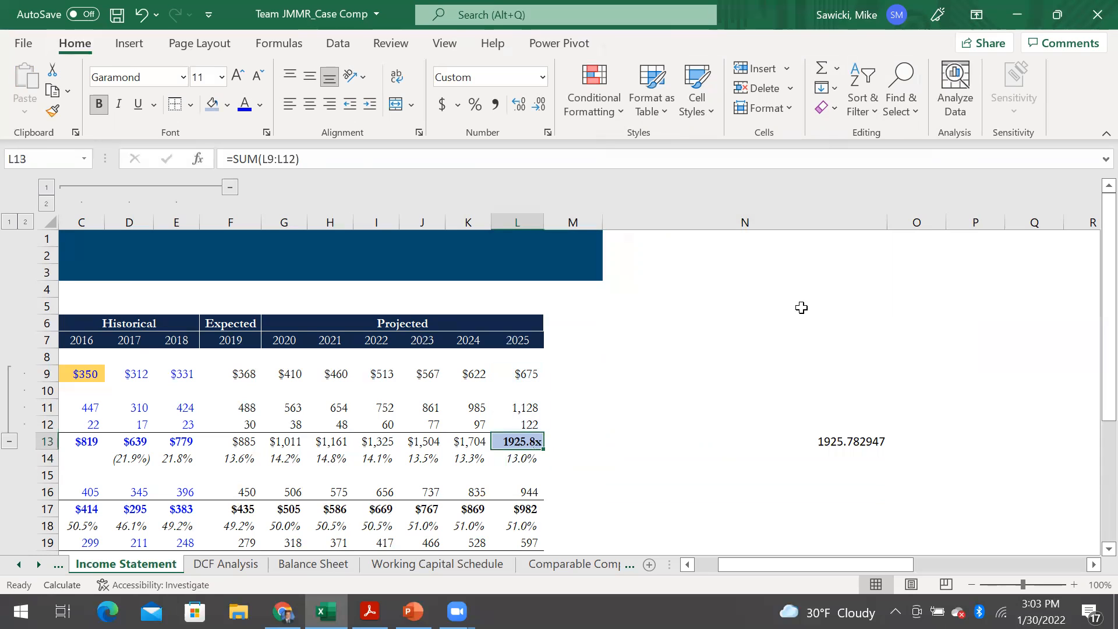
{"action": "key", "text": "Right"}
{"action": "key", "text": "Right"}
{"action": "key", "text": "F2"}
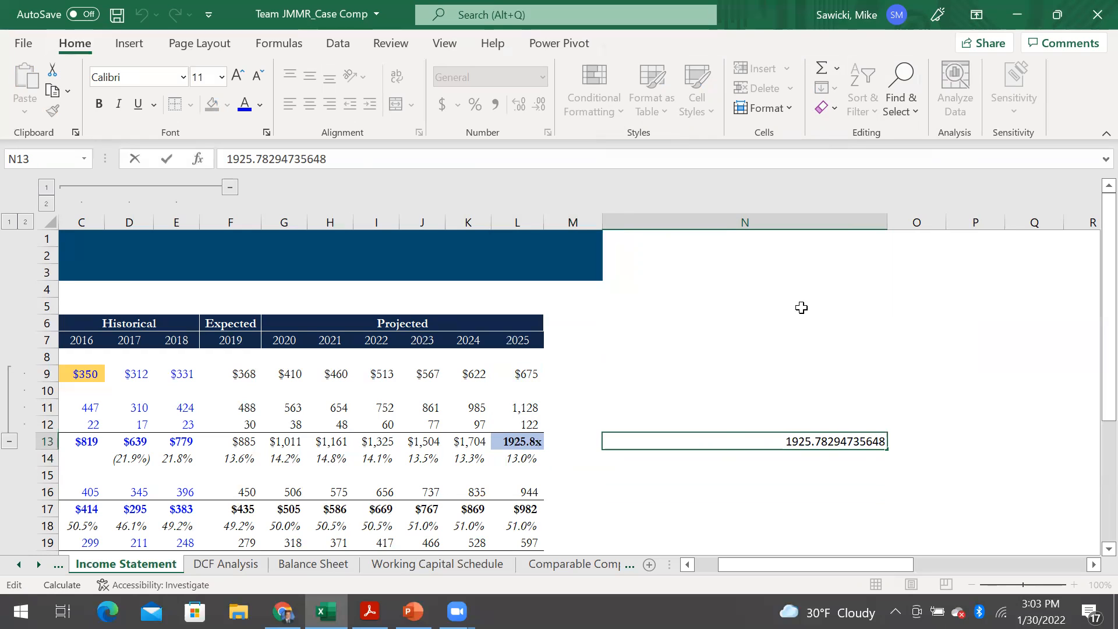
{"action": "key", "text": "Escape"}
{"action": "key", "text": "Left"}
{"action": "key", "text": "Left"}
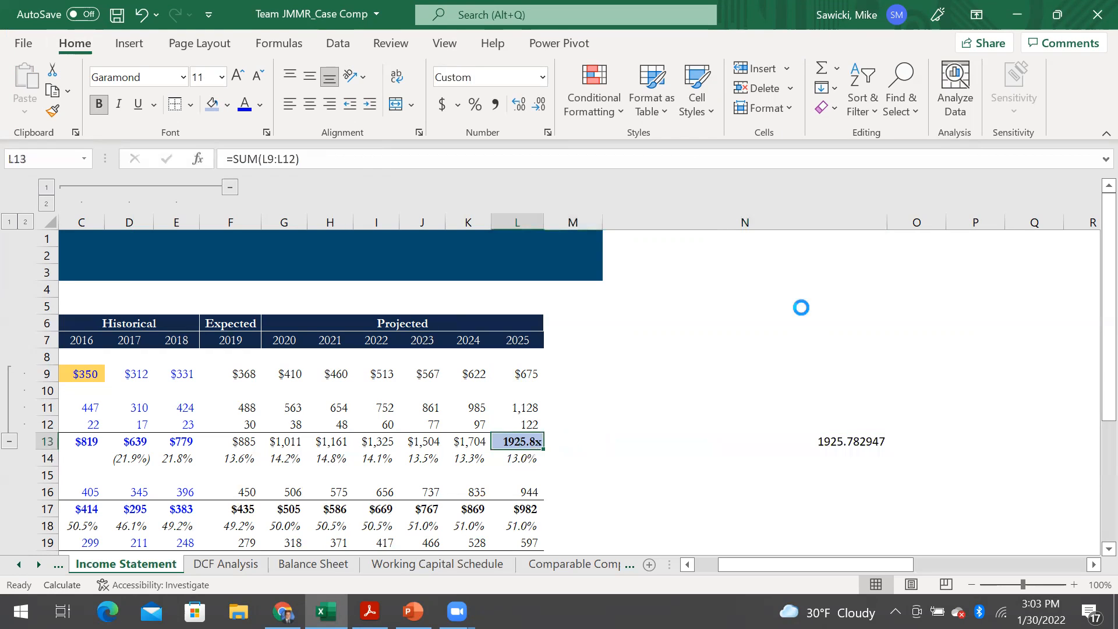
Step: Repeat the values-only paste of L13 into N13 and recheck the contents of L13
{"action": "key", "text": "ctrl+c"}
{"action": "key", "text": "alt+e"}
{"action": "key", "text": "s"}
{"action": "key", "text": "v"}
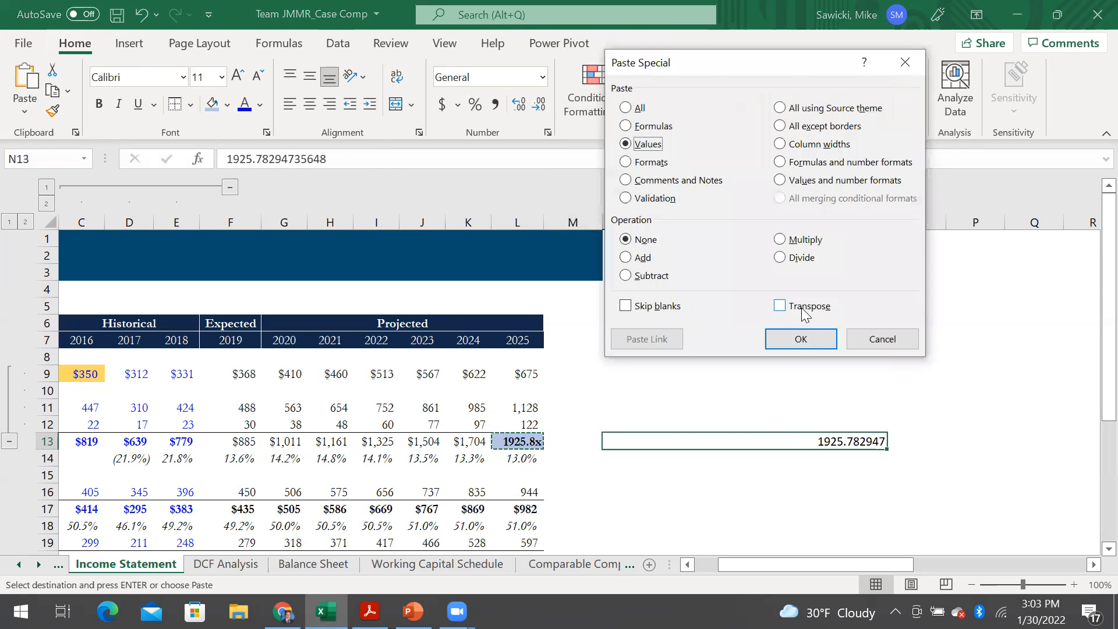
{"action": "key", "text": "Return"}
{"action": "key", "text": "Escape"}
{"action": "key", "text": "Left"}
{"action": "key", "text": "Left"}
{"action": "key", "text": "F2"}
{"action": "key", "text": "Tab"}
{"action": "key", "text": "Right"}
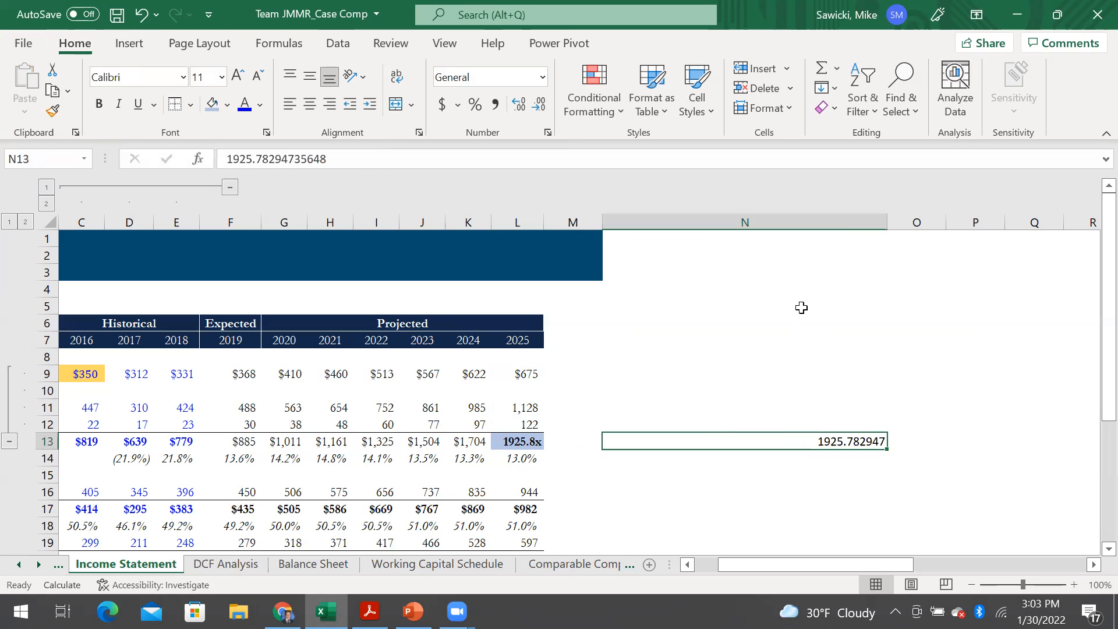
{"action": "key", "text": "Left"}
{"action": "key", "text": "Left"}
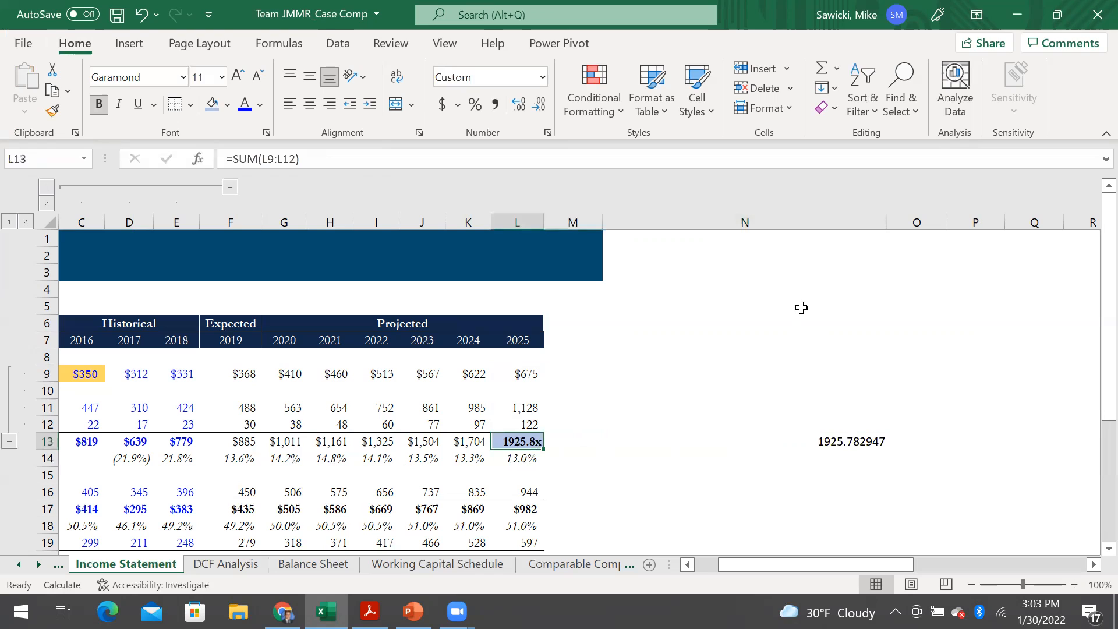
Step: Copy L13 and paste only its formats onto the value in N13 with Paste Special
{"action": "key", "text": "ctrl+c"}
{"action": "key", "text": "Right"}
{"action": "key", "text": "Right"}
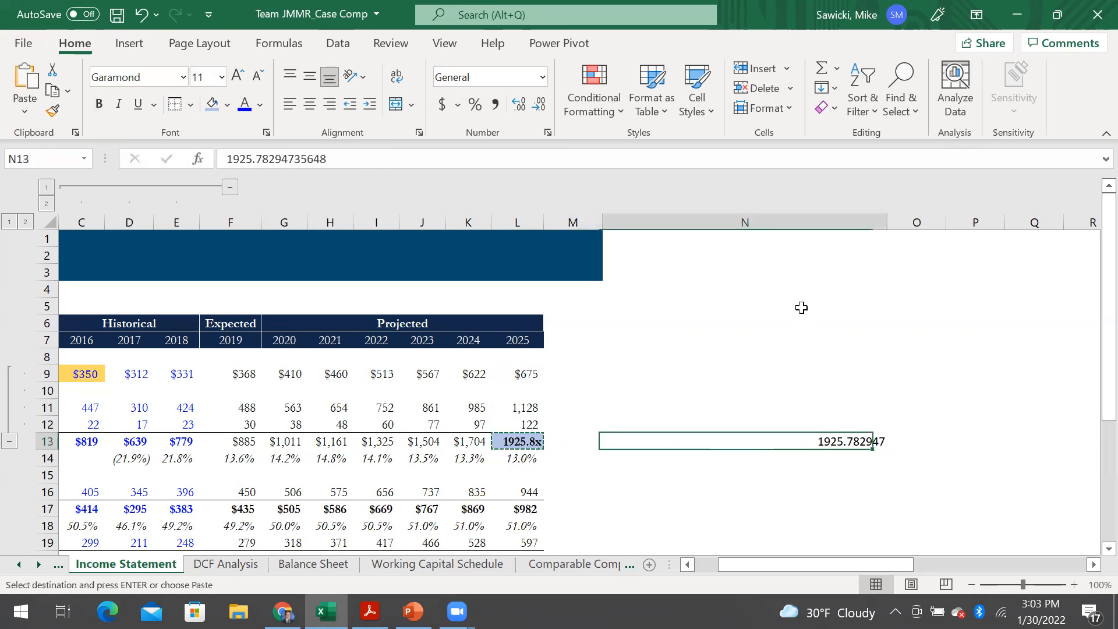
{"action": "key", "text": "Down"}
{"action": "key", "text": "Up"}
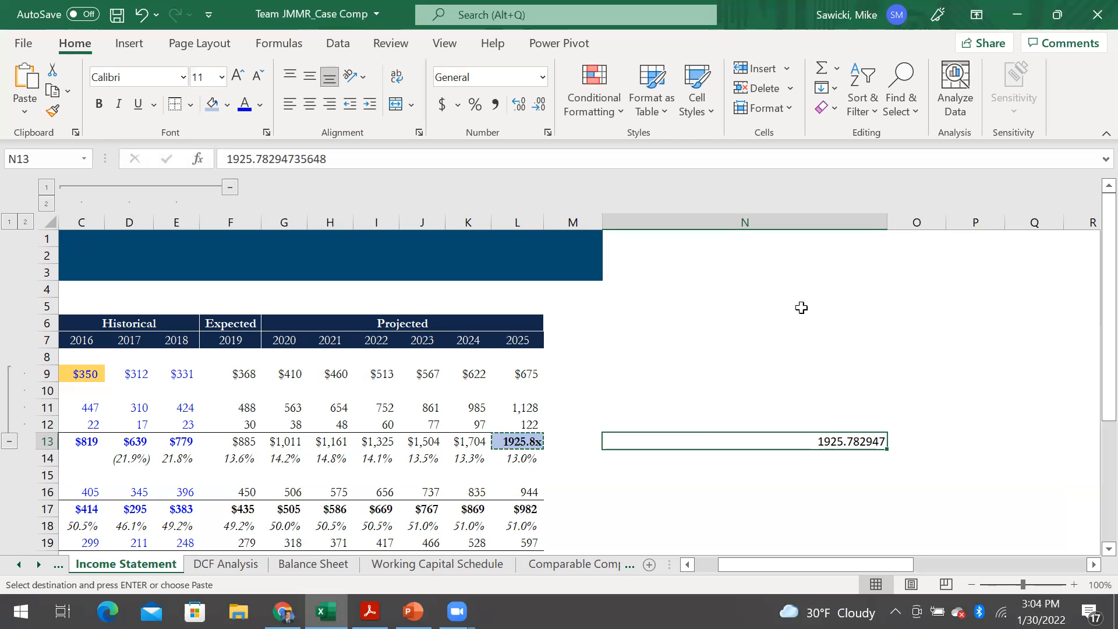
{"action": "key", "text": "ctrl+alt+v"}
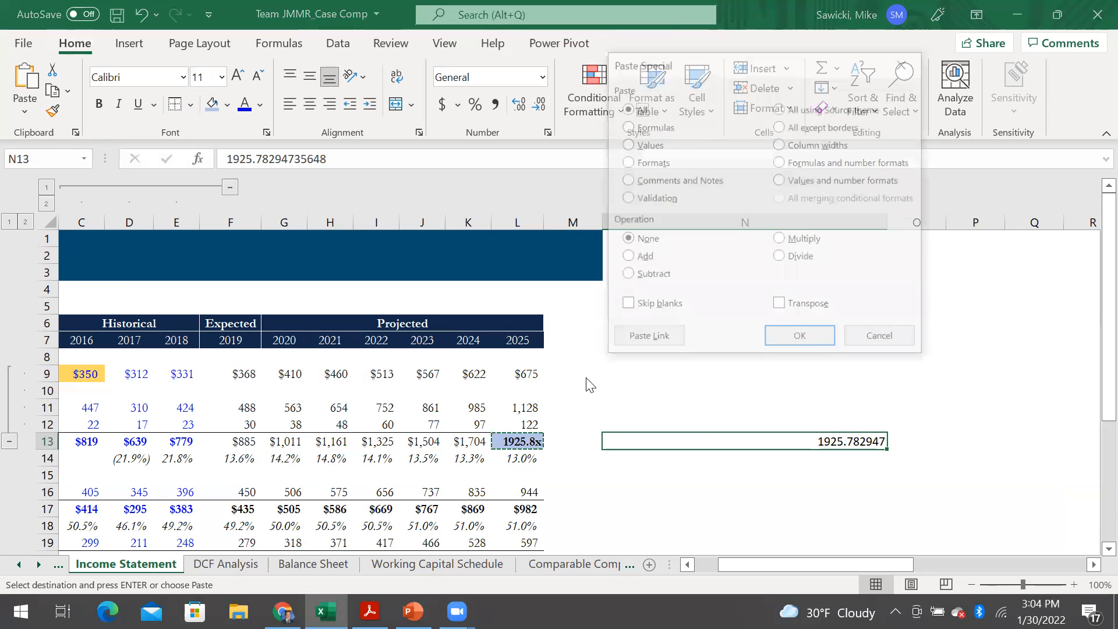
{"action": "key", "text": "t"}
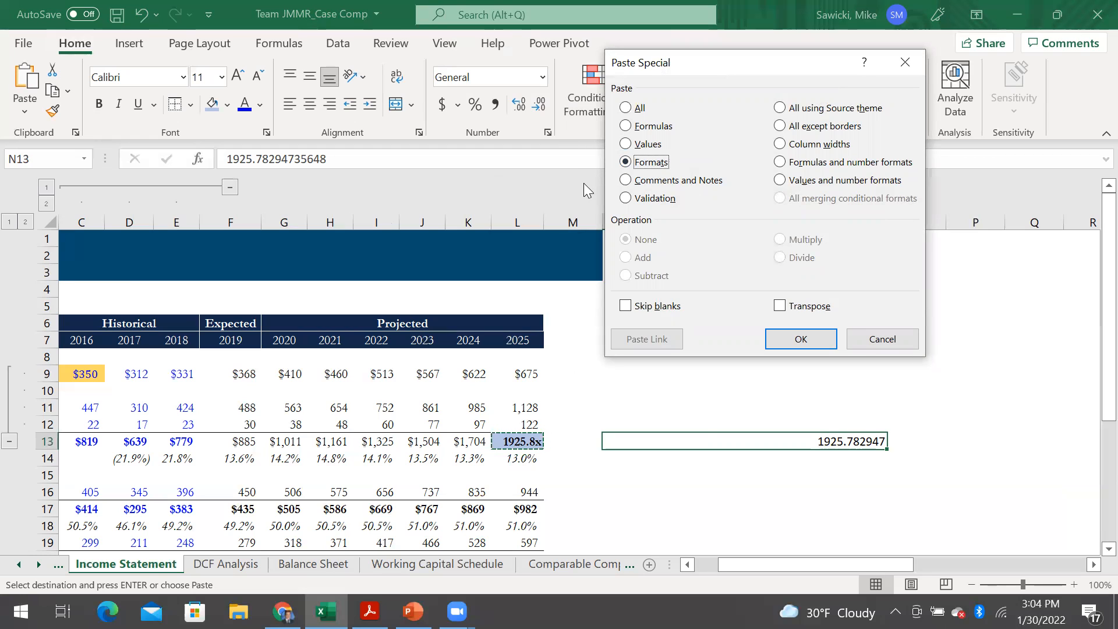
{"action": "key", "text": "Return"}
Step: Compare the contents of the formatted cell N13 with the SUM formula in L13
{"action": "key", "text": "Down"}
{"action": "key", "text": "Up"}
{"action": "key", "text": "F2"}
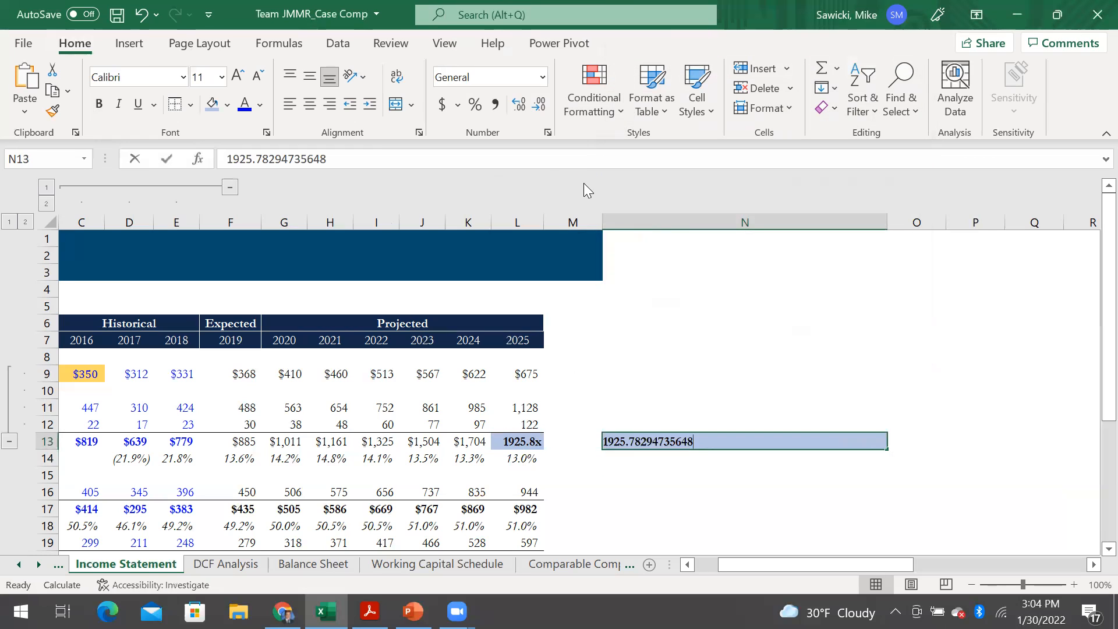
{"action": "key", "text": "Escape"}
{"action": "key", "text": "Left"}
{"action": "key", "text": "Left"}
{"action": "key", "text": "F2"}
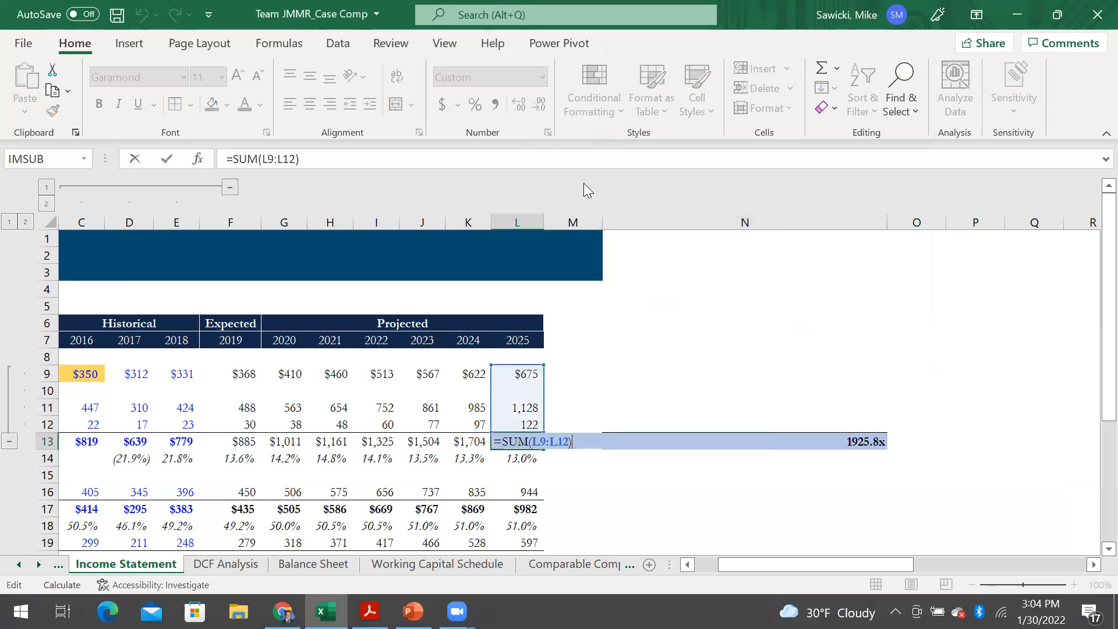
{"action": "key", "text": "Escape"}
{"action": "key", "text": "ctrl+z"}
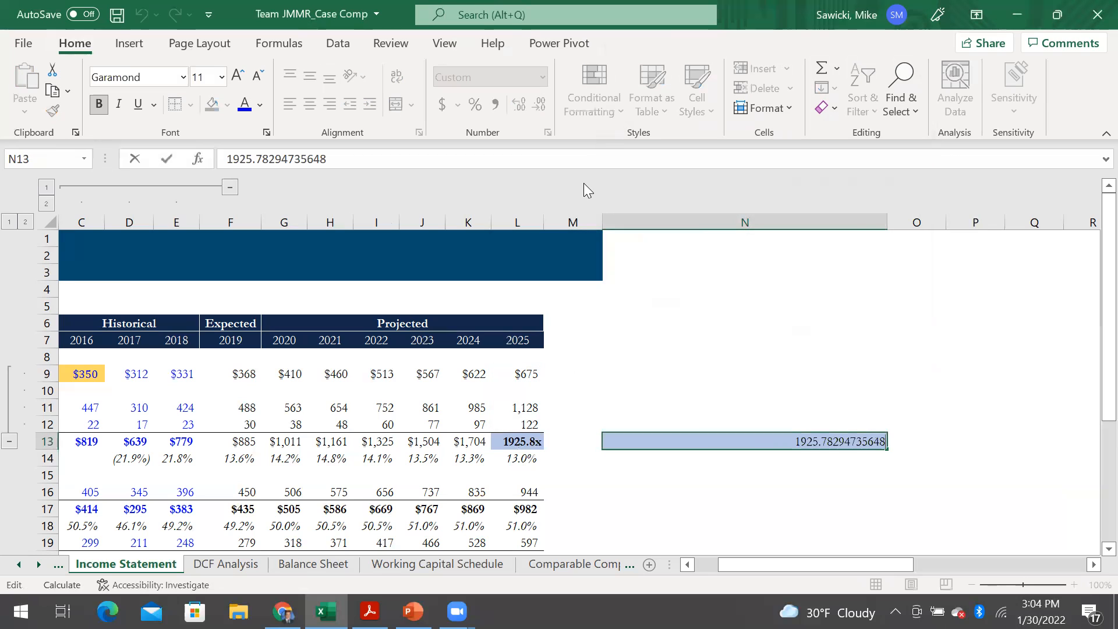
{"action": "key", "text": "Escape"}
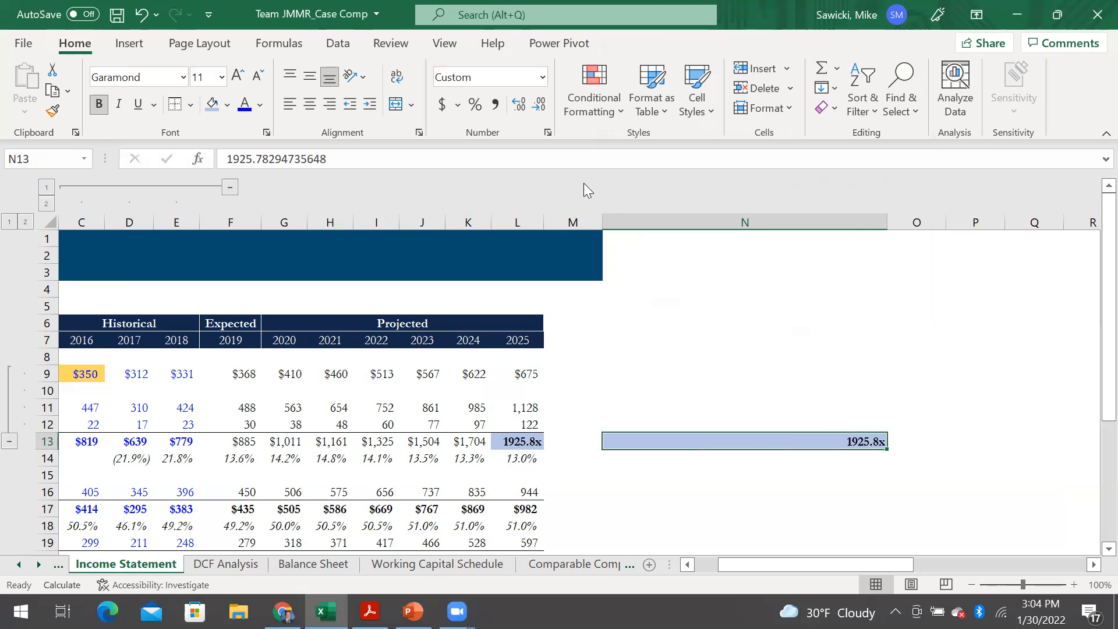
{"action": "key", "text": "F2"}
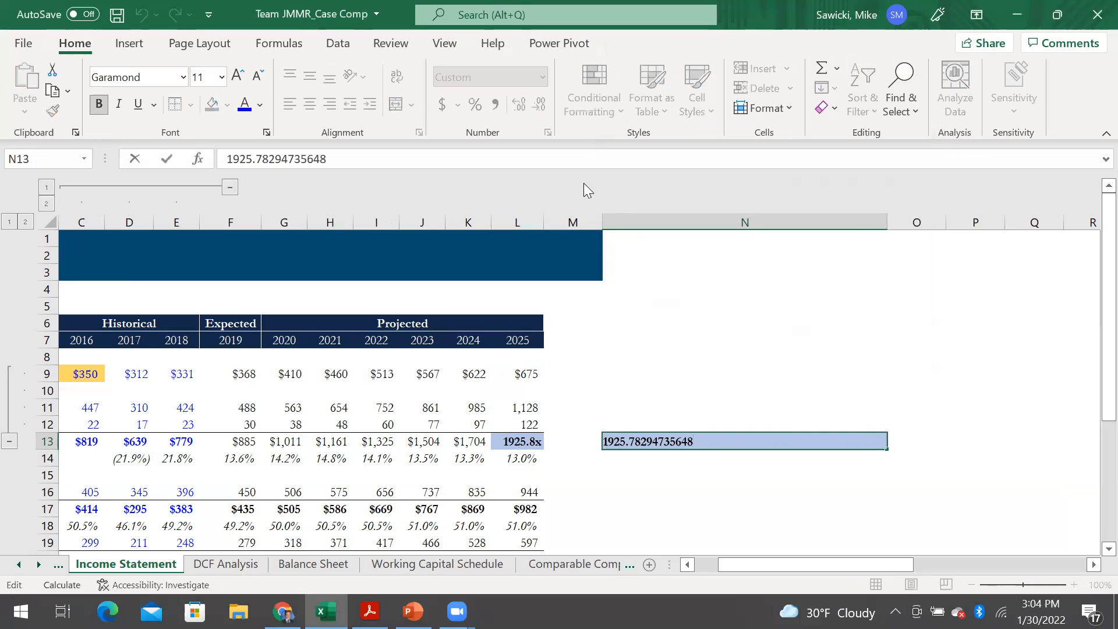
{"action": "key", "text": "Escape"}
{"action": "key", "text": "Left"}
{"action": "key", "text": "Left"}
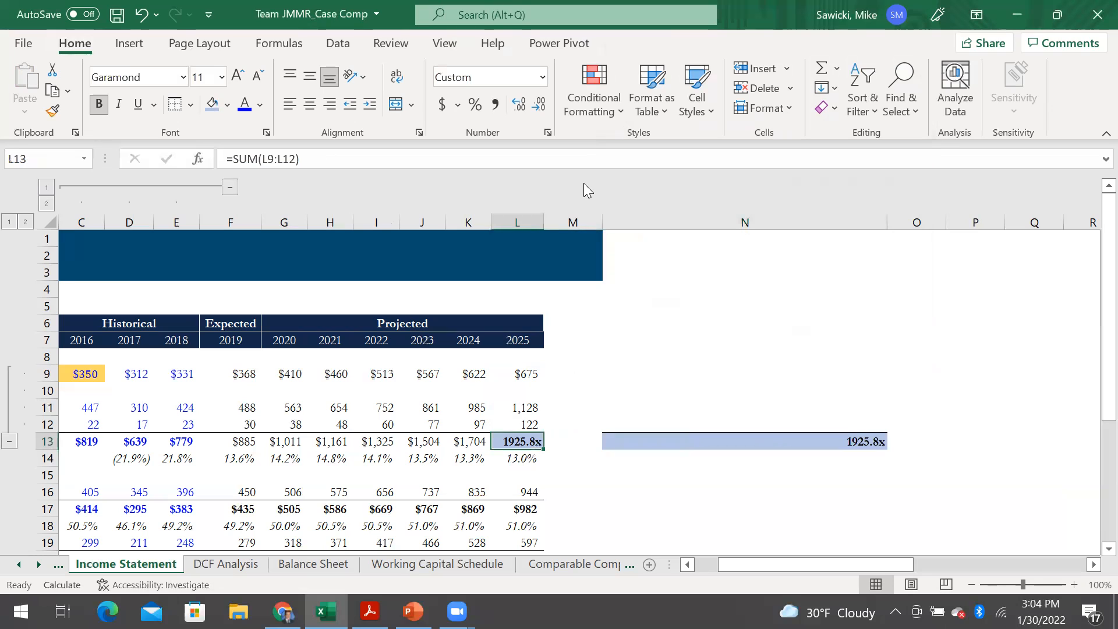
{"action": "key", "text": "F2"}
{"action": "key", "text": "Escape"}
{"action": "key", "text": "Right"}
{"action": "key", "text": "Right"}
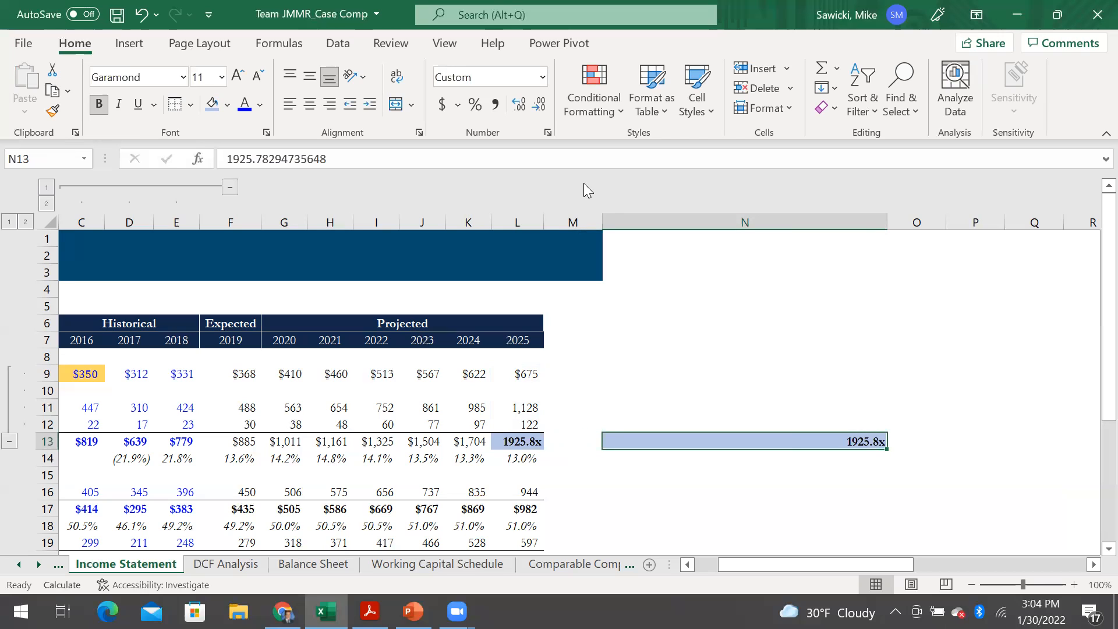
Step: Clear the Total Revenue formulas for 2021 through 2025 in H13:L13
{"action": "key", "text": "Down"}
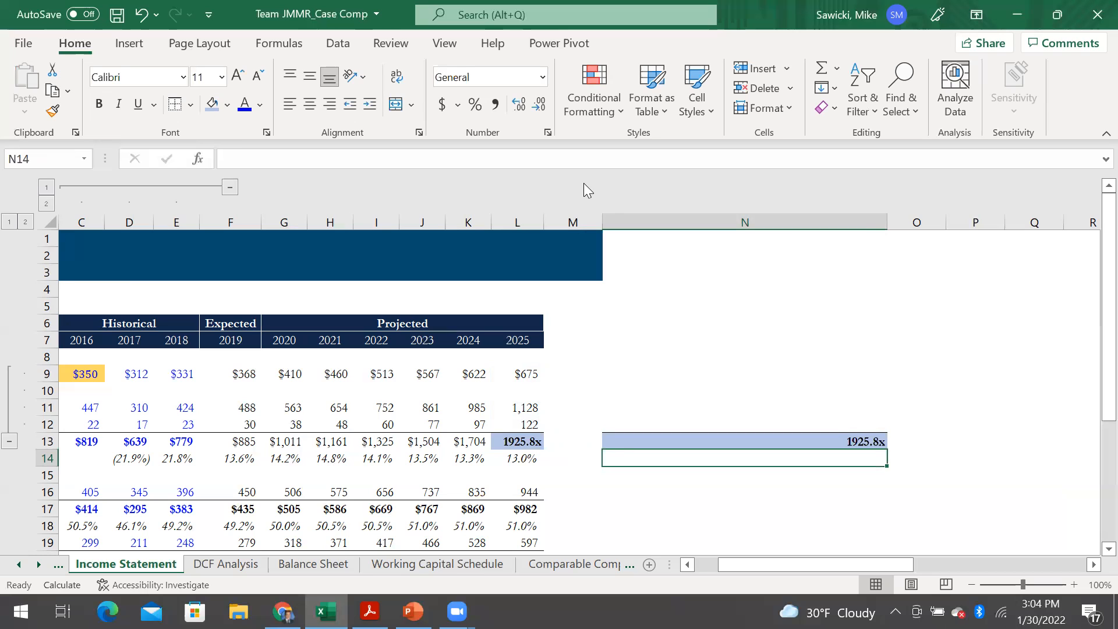
{"action": "key", "text": "ctrl+Left"}
{"action": "key", "text": "ctrl+Left"}
{"action": "key", "text": "ctrl+Left"}
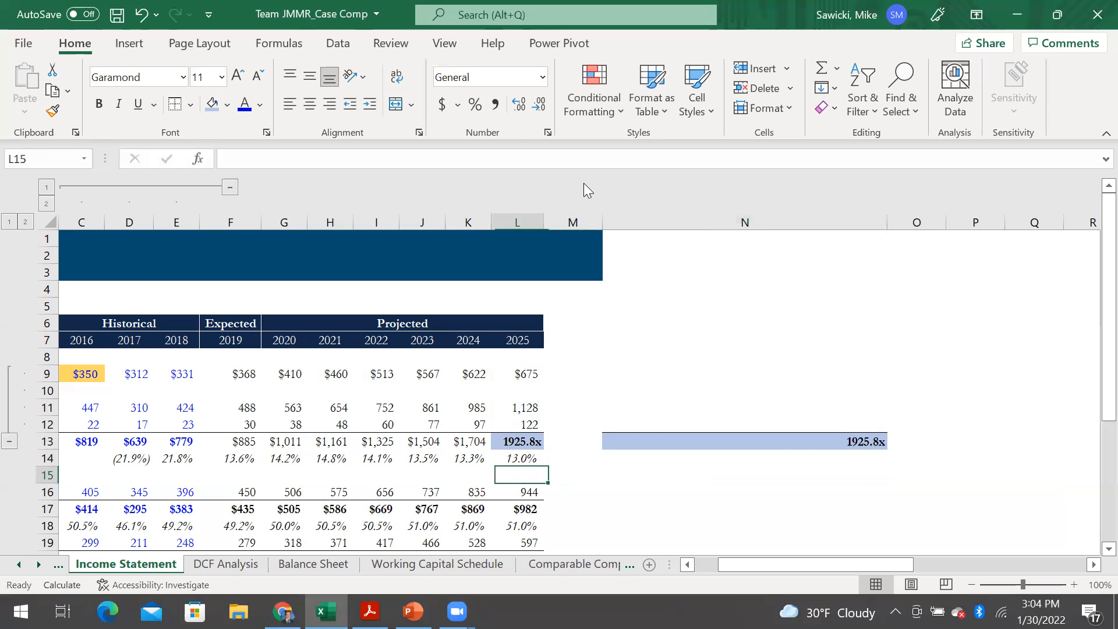
{"action": "key", "text": "Up"}
{"action": "key", "text": "Right"}
{"action": "key", "text": "Right"}
{"action": "key", "text": "Right"}
{"action": "key", "text": "Right"}
{"action": "key", "text": "Right"}
{"action": "key", "text": "Right"}
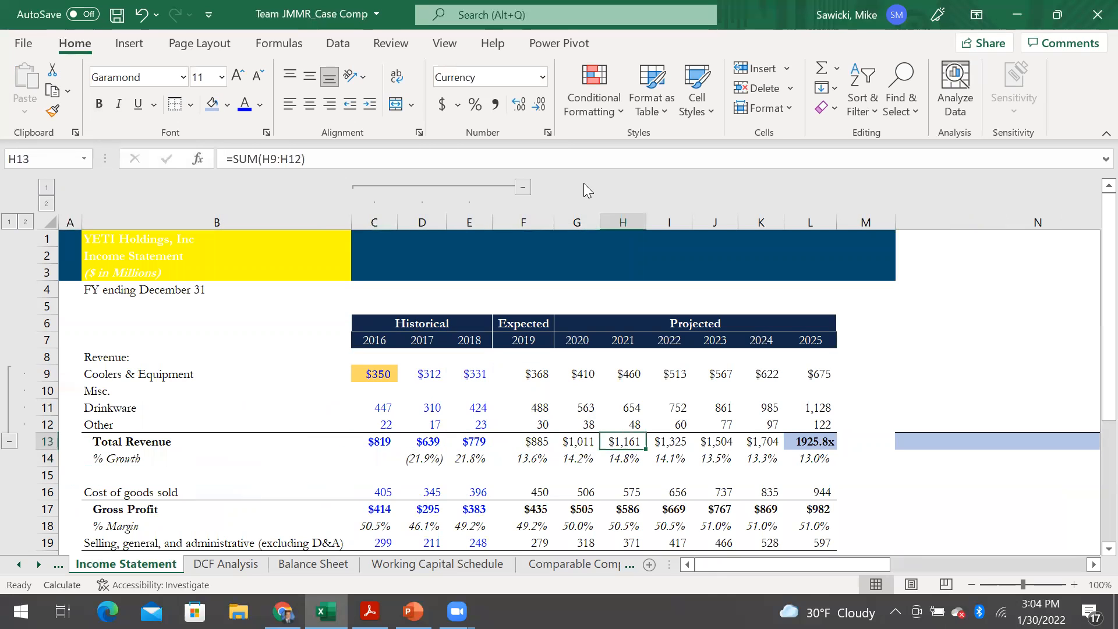
{"action": "key", "text": "ctrl+shift+Right"}
{"action": "key", "text": "Delete"}
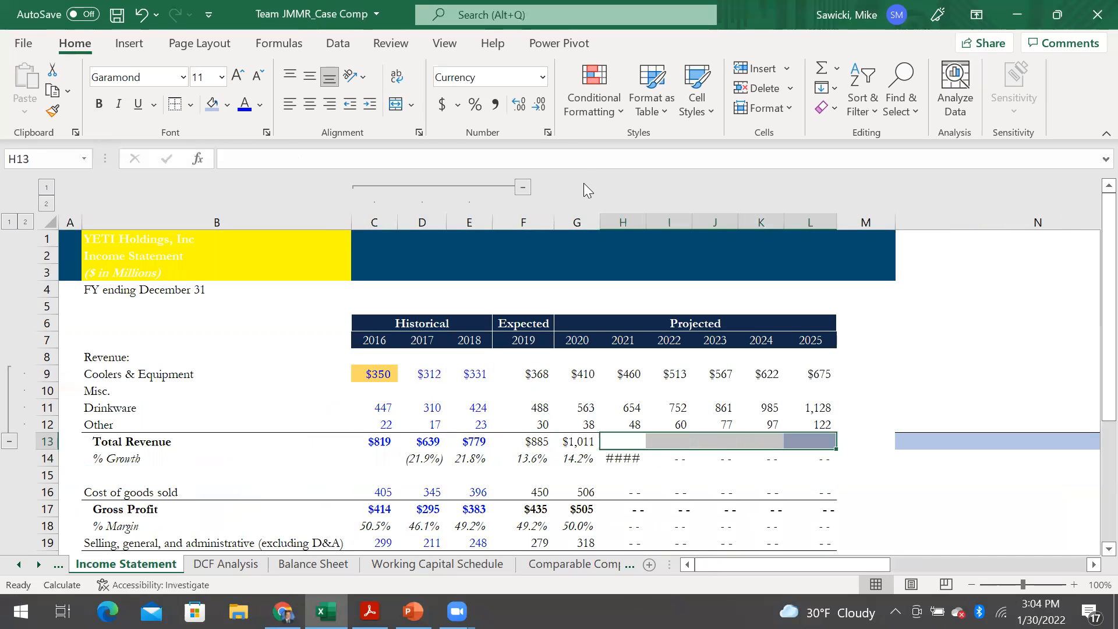
Step: Examine how the 2021 to 2025 growth, profit and margin rows respond to the cleared Total Revenue cells
{"action": "key", "text": "Down"}
{"action": "key", "text": "Down"}
{"action": "key", "text": "Down"}
{"action": "key", "text": "Down"}
{"action": "key", "text": "Down"}
{"action": "key", "text": "Down"}
{"action": "key", "text": "Down"}
{"action": "key", "text": "Down"}
{"action": "key", "text": "Down"}
{"action": "key", "text": "Down"}
{"action": "key", "text": "Down"}
{"action": "key", "text": "Up"}
{"action": "key", "text": "Up"}
{"action": "key", "text": "Up"}
{"action": "key", "text": "Up"}
{"action": "key", "text": "Up"}
{"action": "key", "text": "Up"}
{"action": "key", "text": "Up"}
{"action": "key", "text": "Up"}
{"action": "key", "text": "Up"}
{"action": "key", "text": "Up"}
{"action": "key", "text": "Down"}
{"action": "key", "text": "Down"}
{"action": "key", "text": "Up"}
{"action": "key", "text": "Up"}
{"action": "key", "text": "Up"}
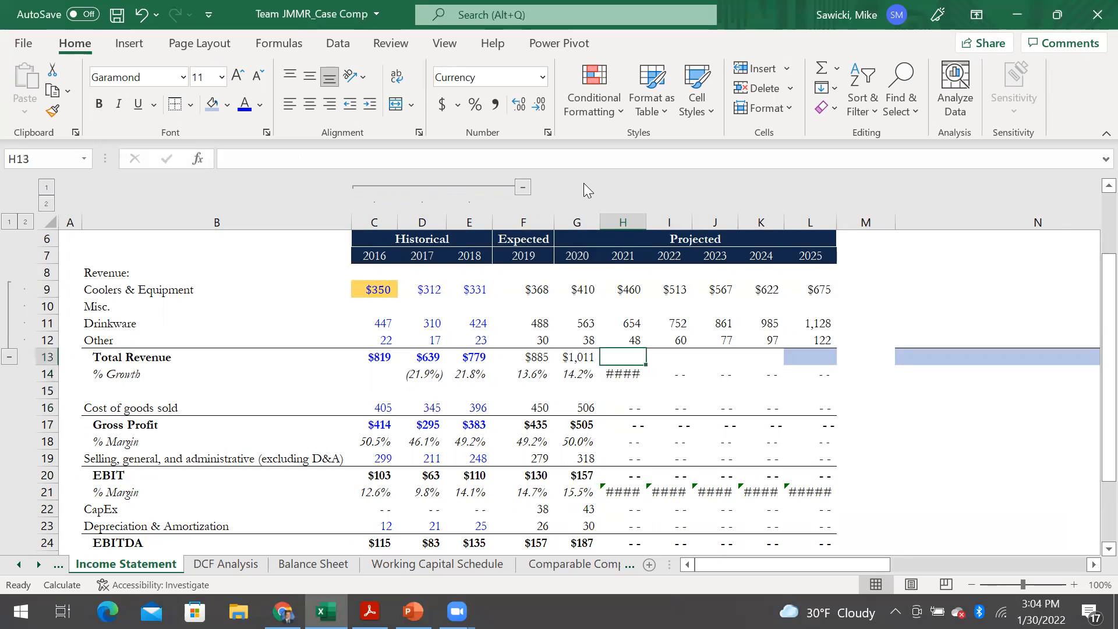
{"action": "key", "text": "Down"}
{"action": "key", "text": "Down"}
{"action": "key", "text": "Down"}
{"action": "key", "text": "Down"}
{"action": "key", "text": "Down"}
{"action": "key", "text": "Up"}
{"action": "key", "text": "Up"}
{"action": "key", "text": "Up"}
{"action": "key", "text": "Up"}
{"action": "key", "text": "Up"}
Step: Check the Total Revenue SUM formulas in F13 and G13 against the cleared cells beside them
{"action": "key", "text": "Left"}
{"action": "key", "text": "Left"}
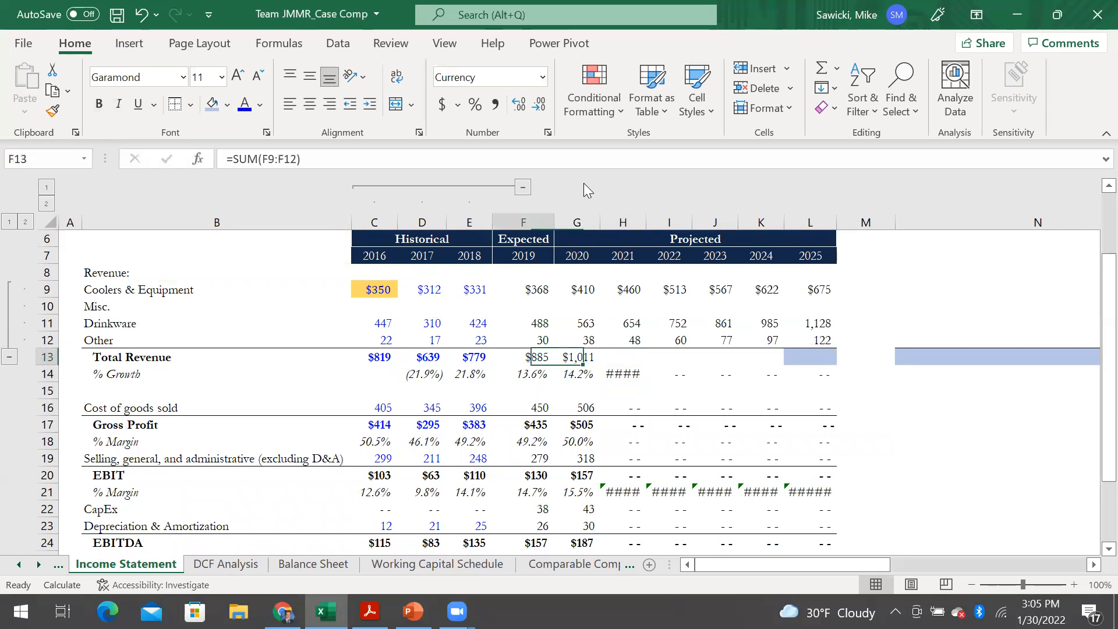
{"action": "key", "text": "F2"}
{"action": "key", "text": "Escape"}
{"action": "key", "text": "Right"}
{"action": "key", "text": "F2"}
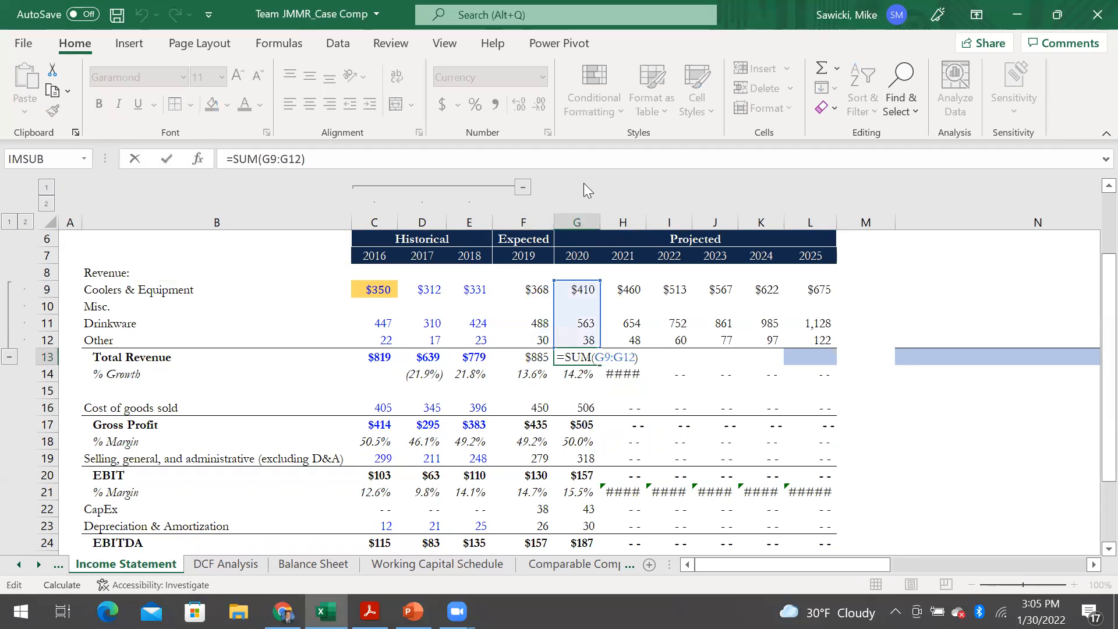
{"action": "key", "text": "Escape"}
{"action": "key", "text": "Right"}
{"action": "key", "text": "Left"}
{"action": "key", "text": "F2"}
{"action": "key", "text": "Escape"}
{"action": "key", "text": "Right"}
{"action": "key", "text": "F2"}
{"action": "key", "text": "Escape"}
{"action": "key", "text": "Right"}
{"action": "key", "text": "F2"}
{"action": "key", "text": "Escape"}
{"action": "key", "text": "Left"}
{"action": "key", "text": "Left"}
{"action": "key", "text": "F2"}
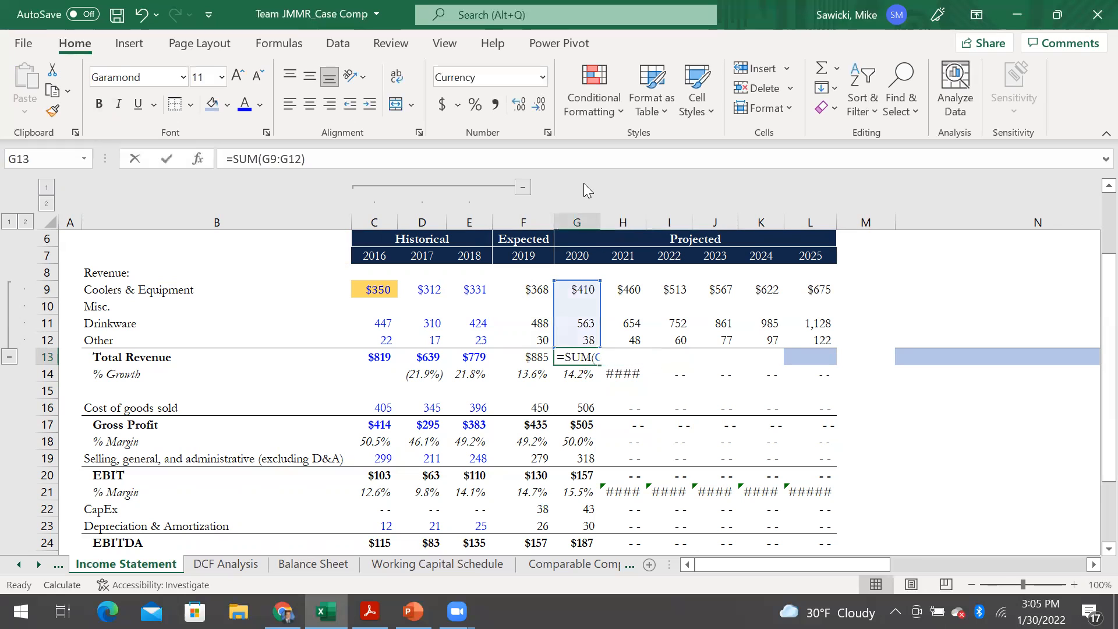
{"action": "key", "text": "Escape"}
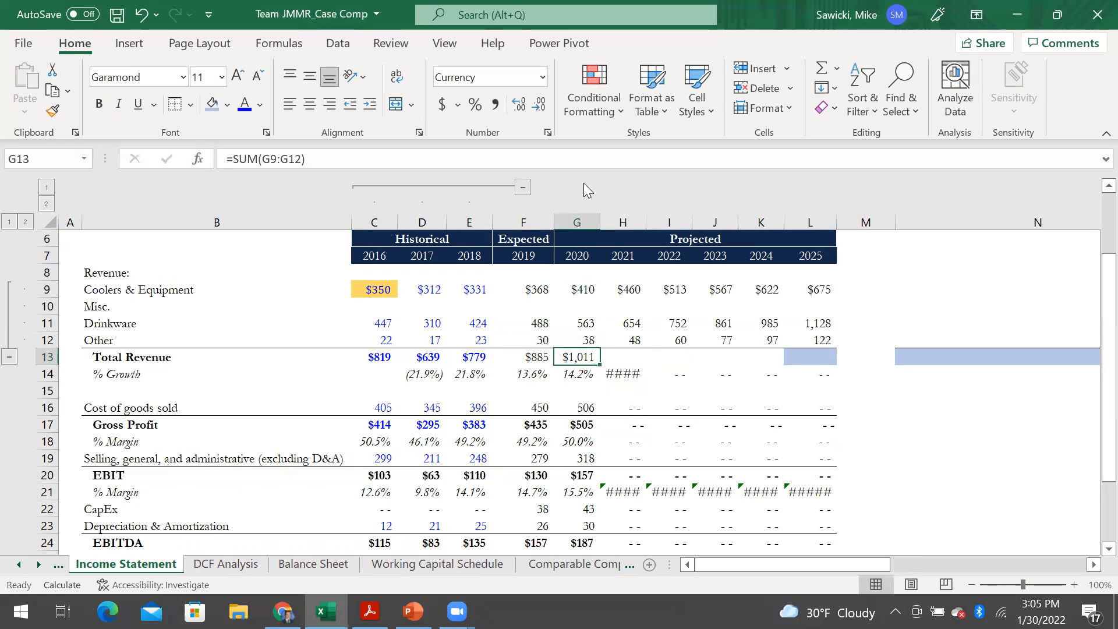
{"action": "key", "text": "Right"}
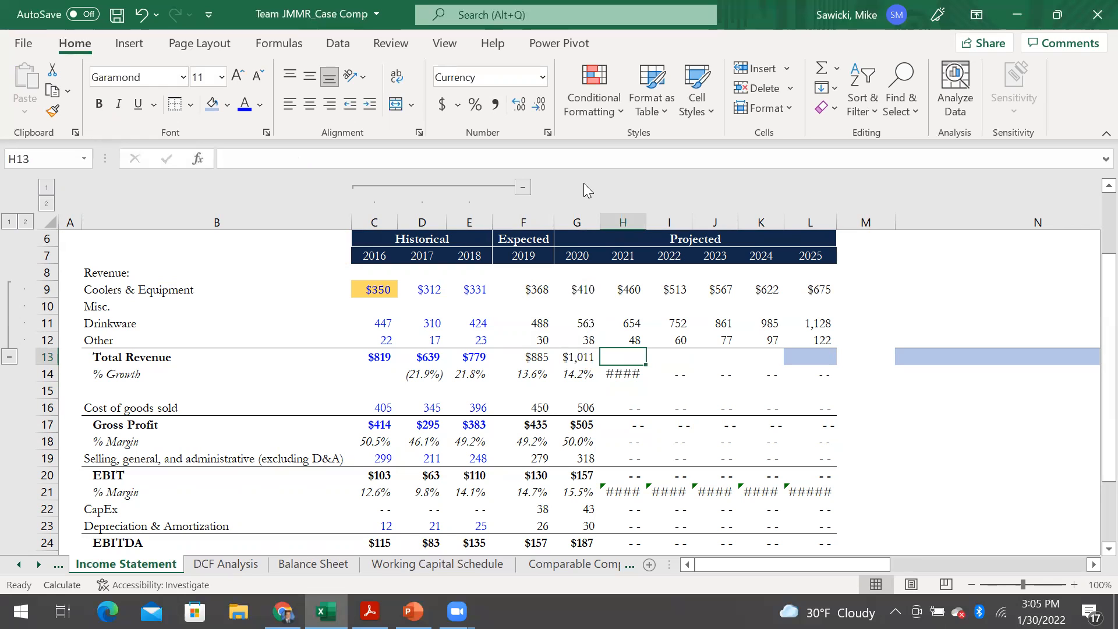
{"action": "key", "text": "alt+equal"}
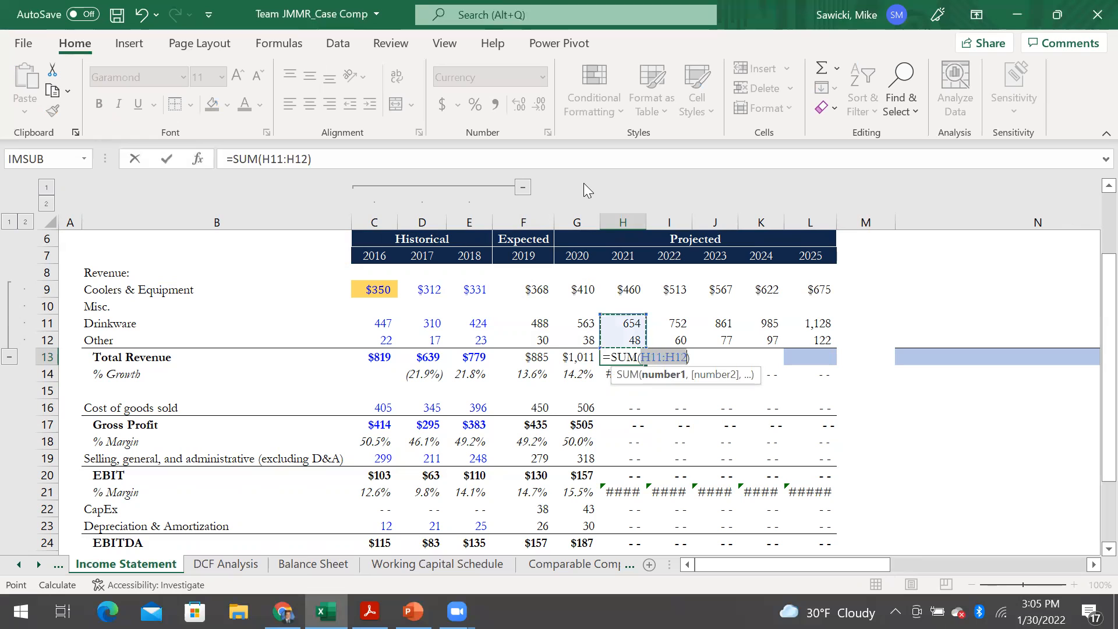
{"action": "key", "text": "Escape"}
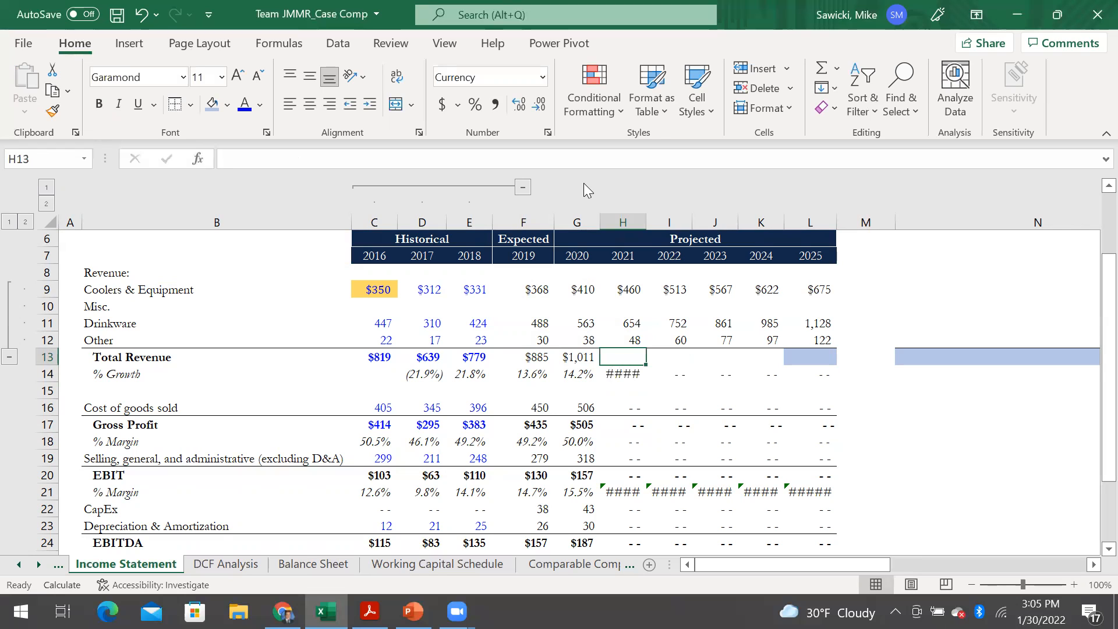
Step: Copy G13 and paste only its formula into H13:L13 with Paste Special
{"action": "key", "text": "Left"}
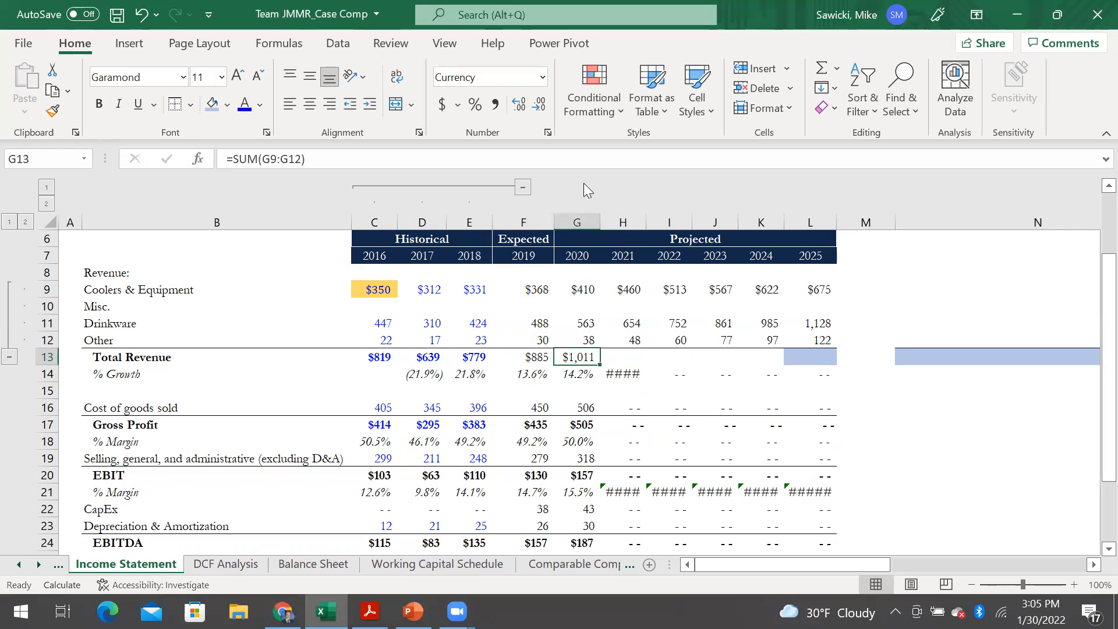
{"action": "key", "text": "ctrl+c"}
{"action": "key", "text": "shift+Right"}
{"action": "key", "text": "shift+Right"}
{"action": "key", "text": "shift+Right"}
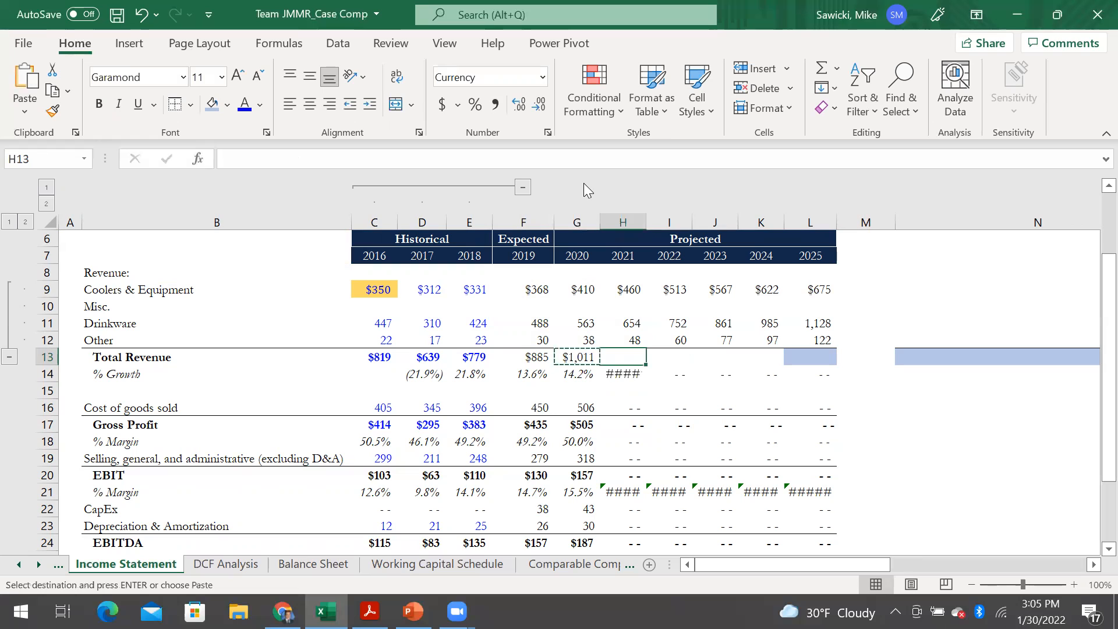
{"action": "key", "text": "shift+Right"}
{"action": "key", "text": "shift+Right"}
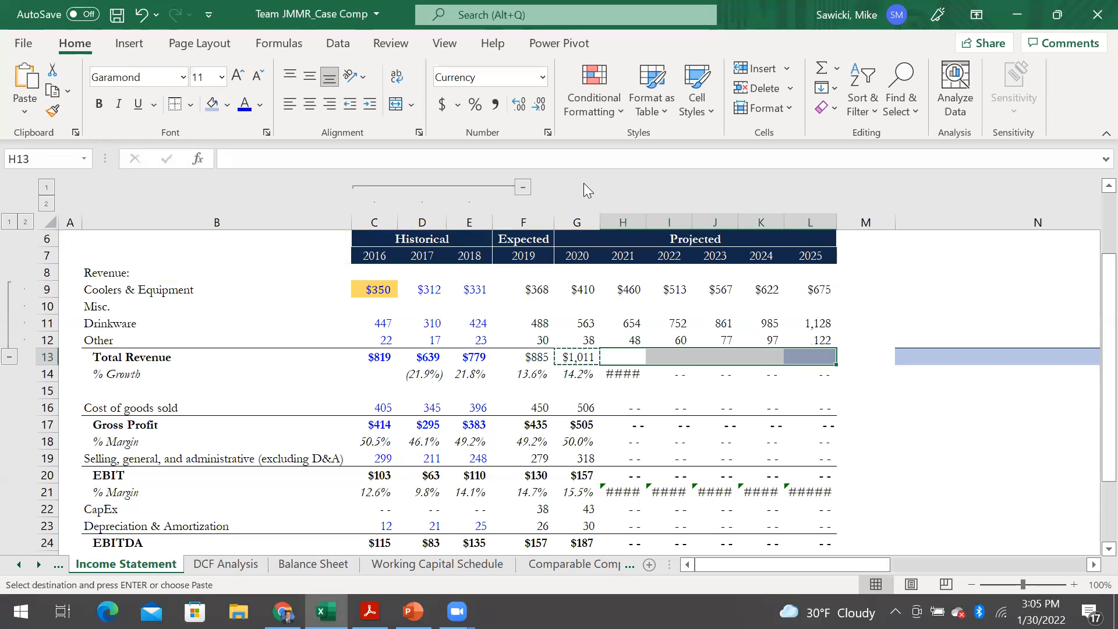
{"action": "key", "text": "alt+e"}
{"action": "key", "text": "s"}
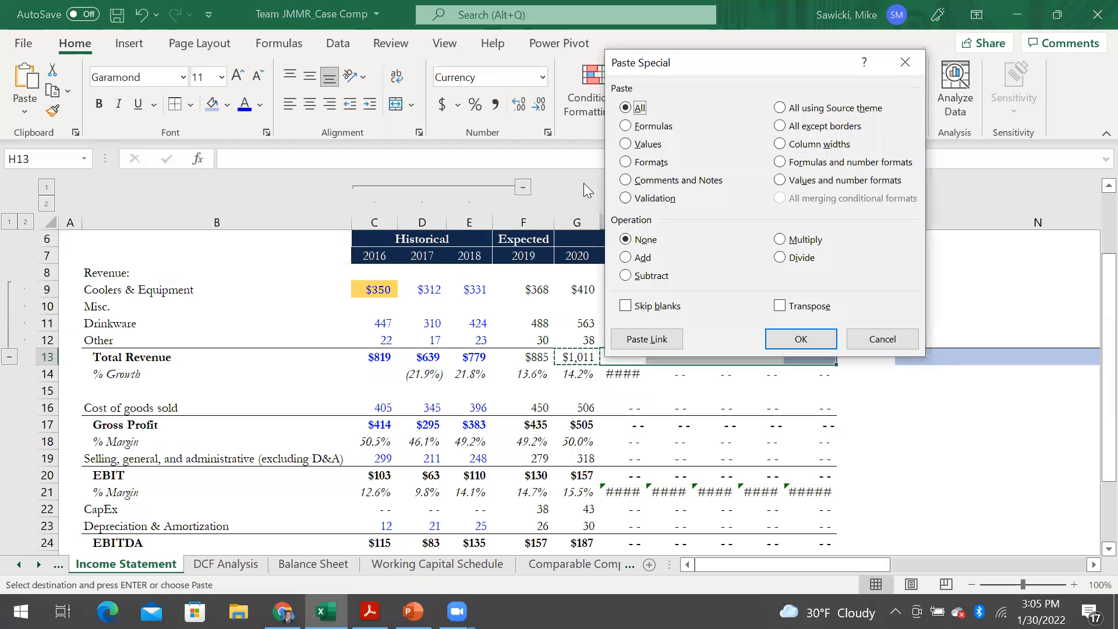
{"action": "key", "text": "f"}
{"action": "key", "text": "Return"}
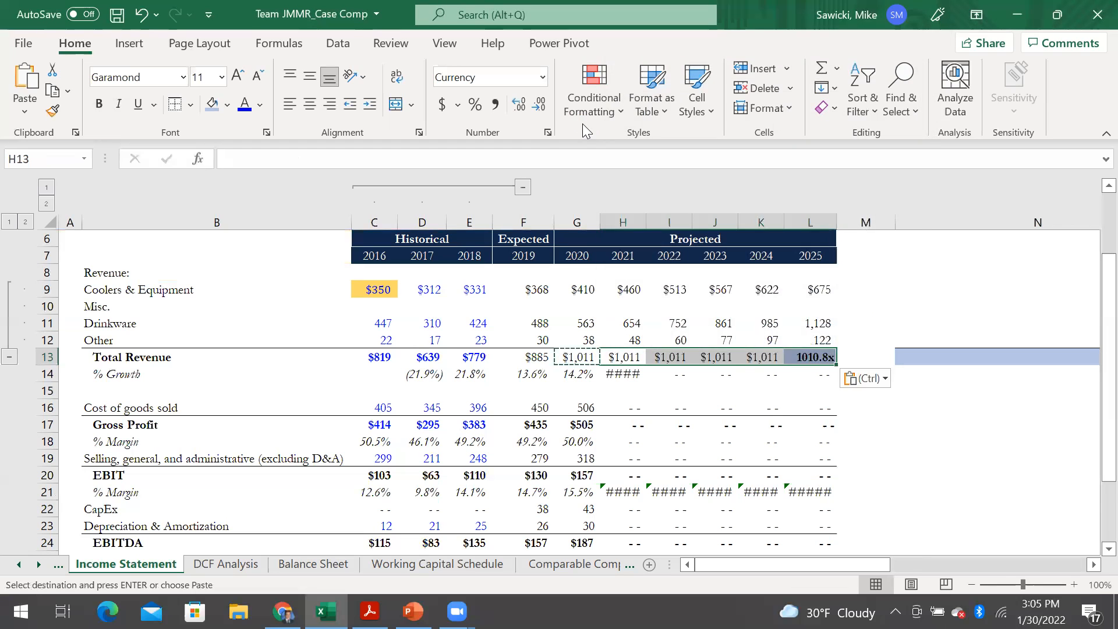
Step: Check the Total Revenue formulas cell by cell from G13 through L13 for the correct column ranges
{"action": "key", "text": "Escape"}
{"action": "key", "text": "Left"}
{"action": "key", "text": "F2"}
{"action": "key", "text": "Escape"}
{"action": "key", "text": "Right"}
{"action": "key", "text": "F2"}
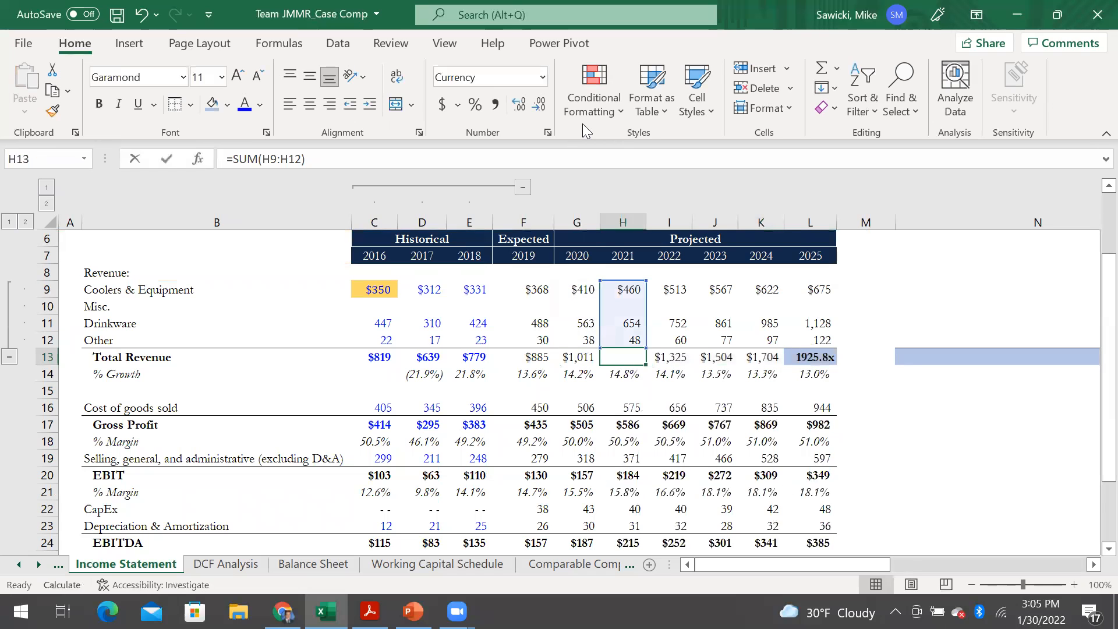
{"action": "key", "text": "Escape"}
{"action": "key", "text": "Right"}
{"action": "key", "text": "F2"}
{"action": "key", "text": "Escape"}
{"action": "key", "text": "Right"}
{"action": "key", "text": "F2"}
{"action": "key", "text": "Escape"}
{"action": "key", "text": "Right"}
{"action": "key", "text": "F2"}
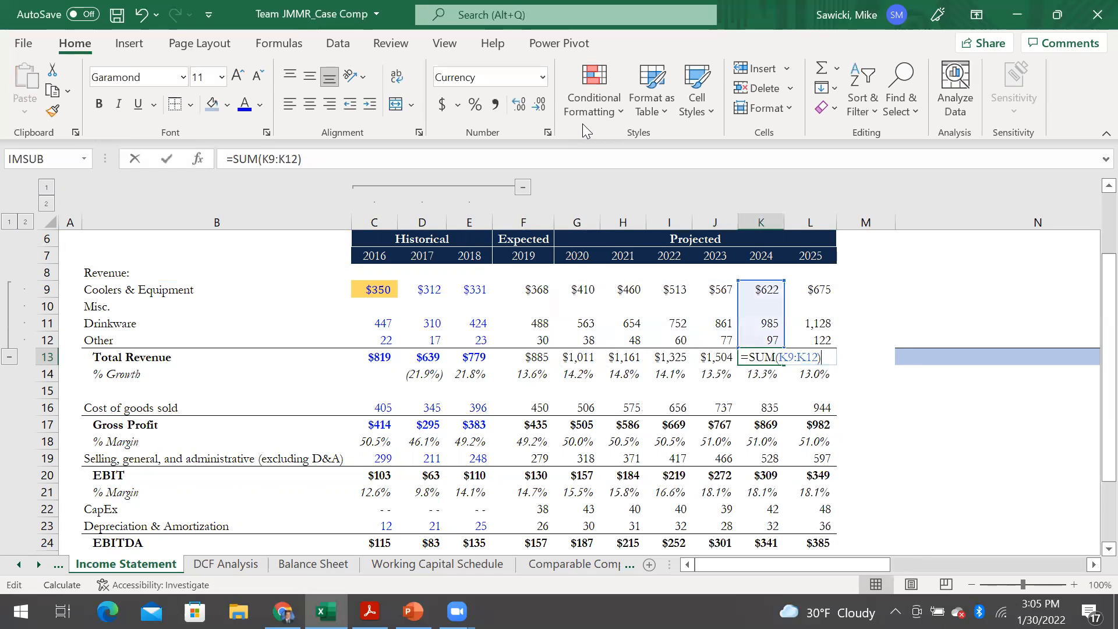
{"action": "key", "text": "Escape"}
{"action": "key", "text": "Right"}
{"action": "key", "text": "F2"}
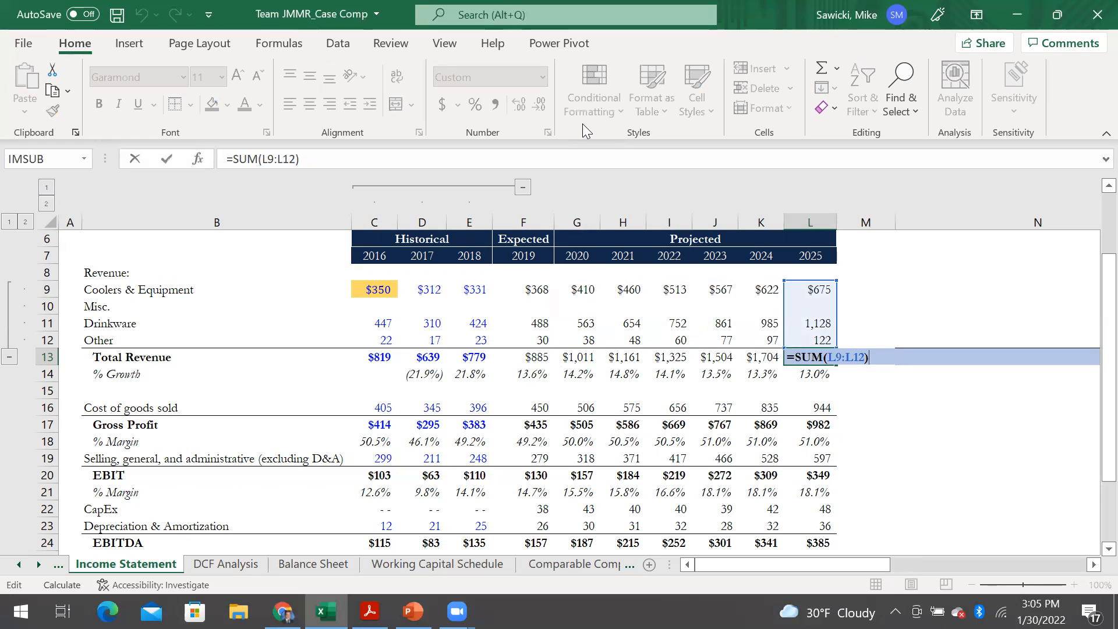
{"action": "key", "text": "Escape"}
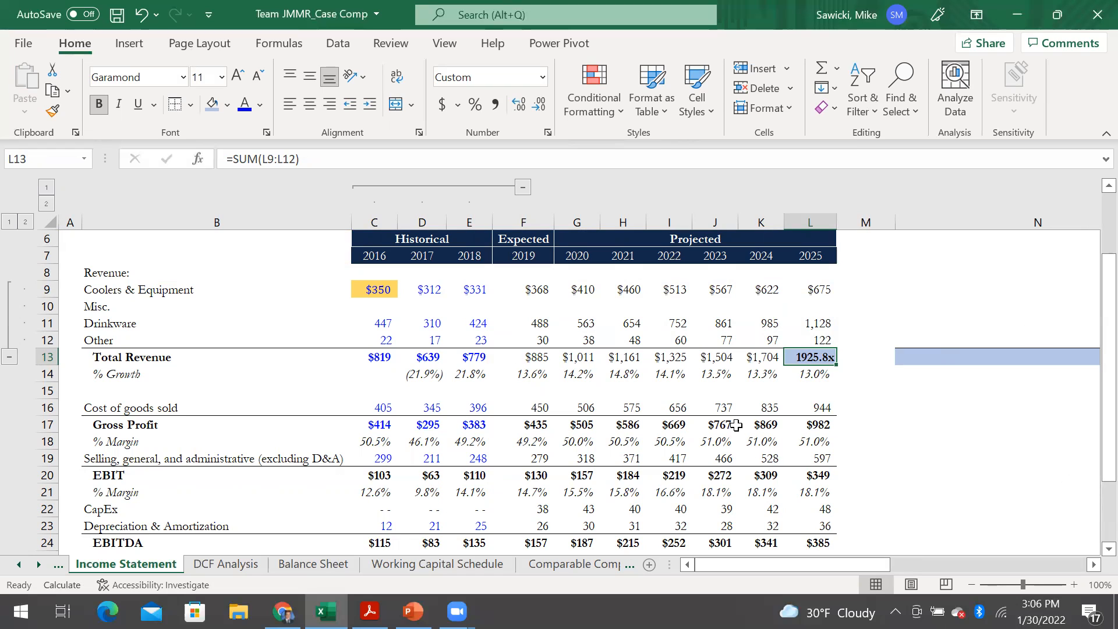
{"action": "left_click", "coordinate": [889, 361]}
{"action": "key", "text": "Right"}
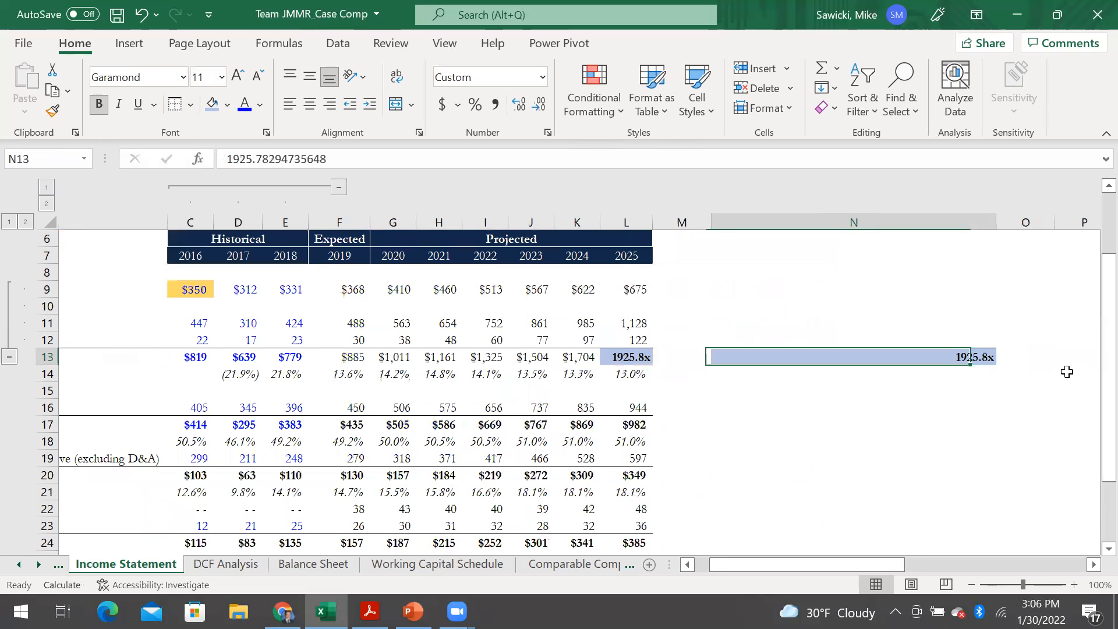
{"action": "key", "text": "Up"}
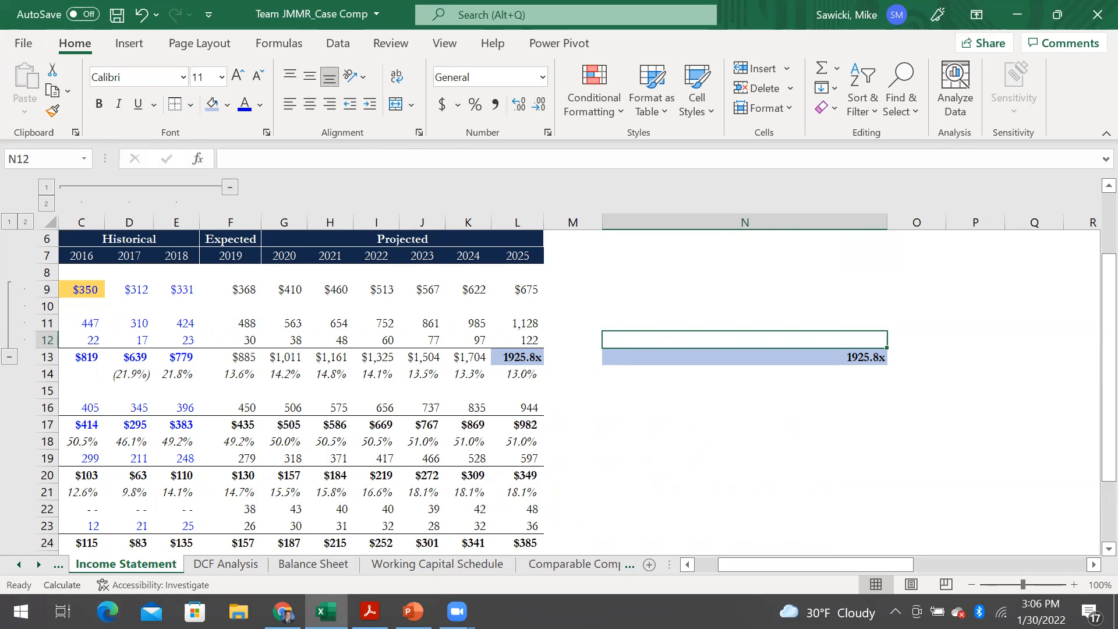
{"action": "key", "text": "ctrl+Left"}
{"action": "key", "text": "ctrl+Left"}
{"action": "key", "text": "ctrl+Left"}
{"action": "key", "text": "ctrl+Left"}
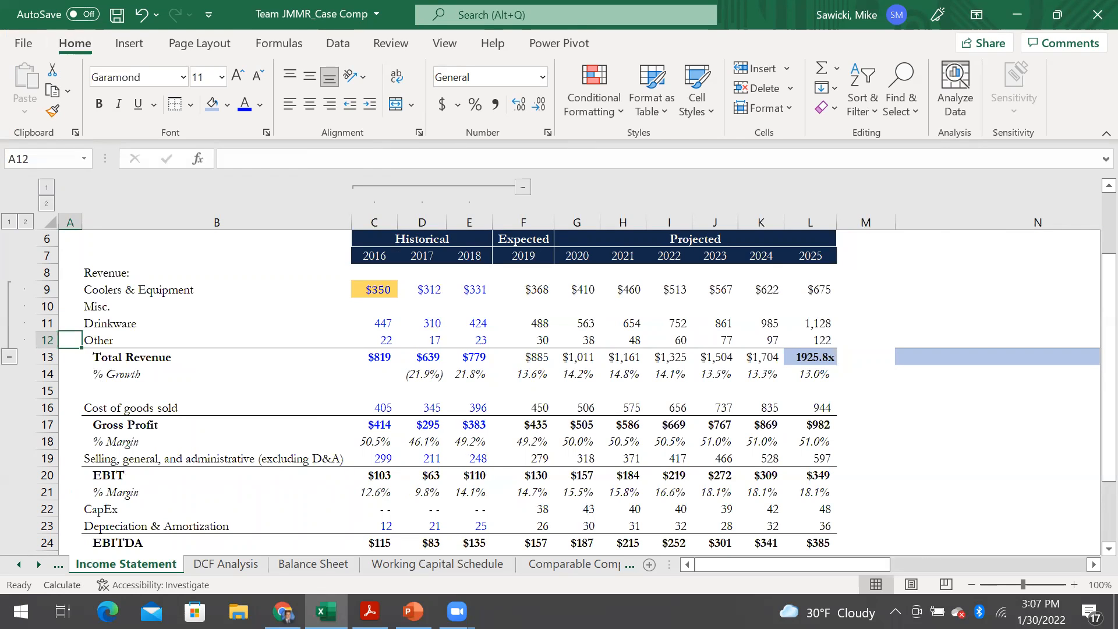
Step: Open Document Inspector for the workbook, accepting the offer to save changes first
{"action": "key", "text": "alt+f"}
{"action": "key", "text": "i"}
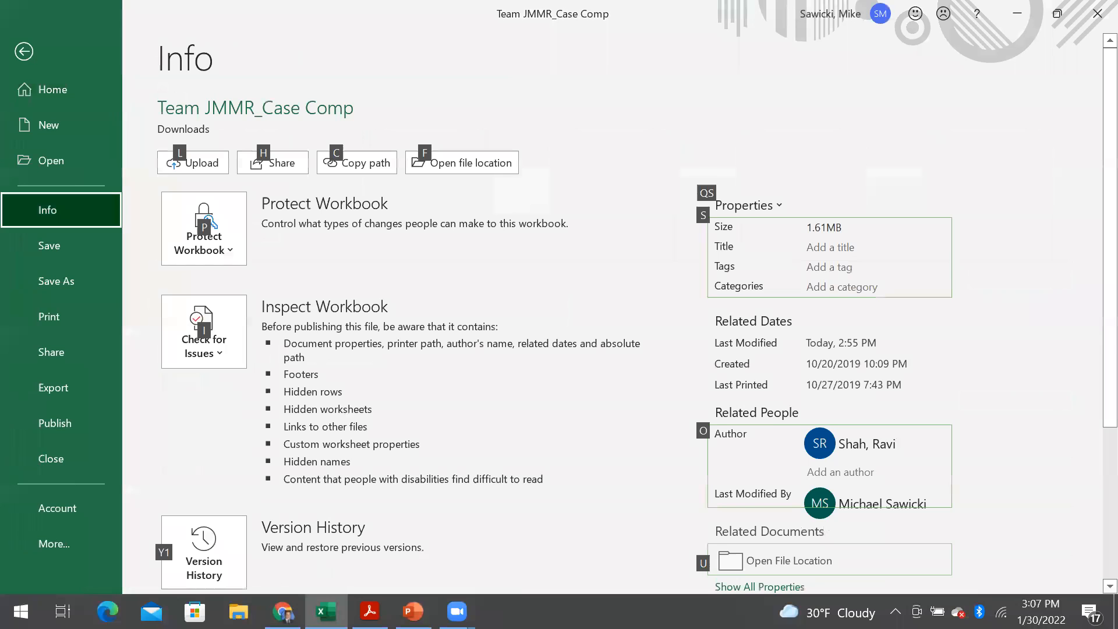
{"action": "key", "text": "i"}
{"action": "key", "text": "i"}
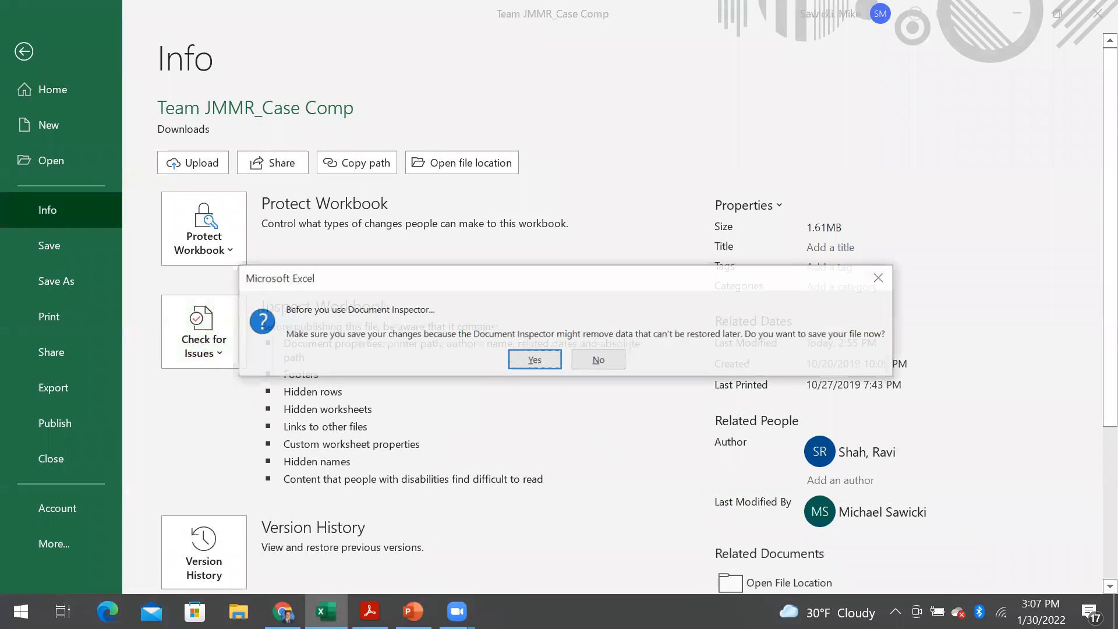
{"action": "key", "text": "Return"}
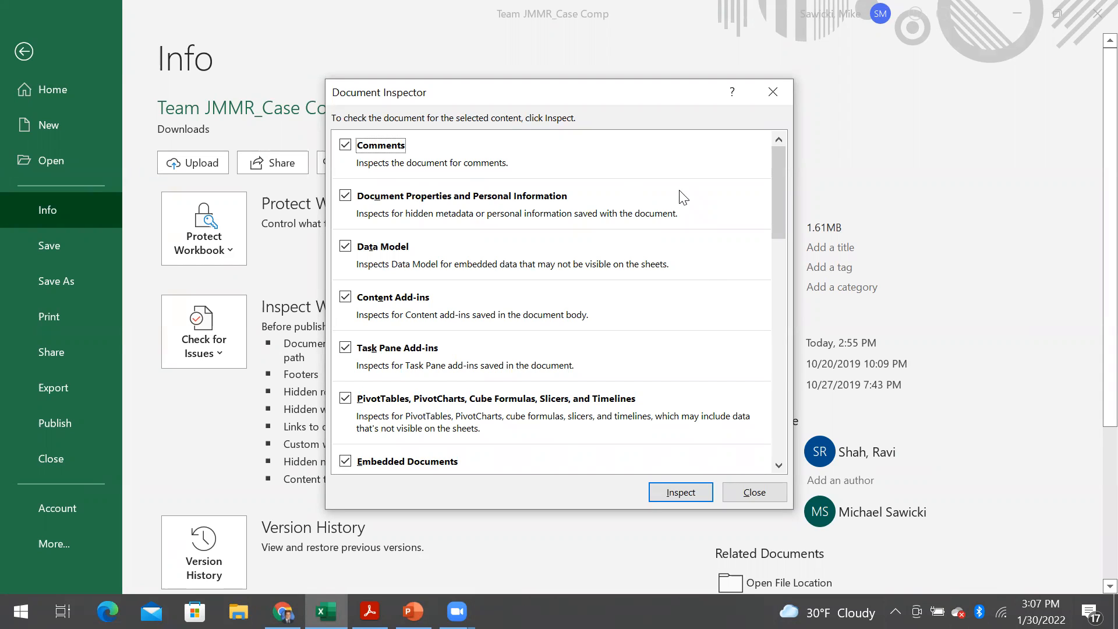
Step: Inspect the workbook with every content category from Comments to Invisible Content checked
{"action": "left_click_drag", "start_coordinate": [656, 93], "coordinate": [760, 113]}
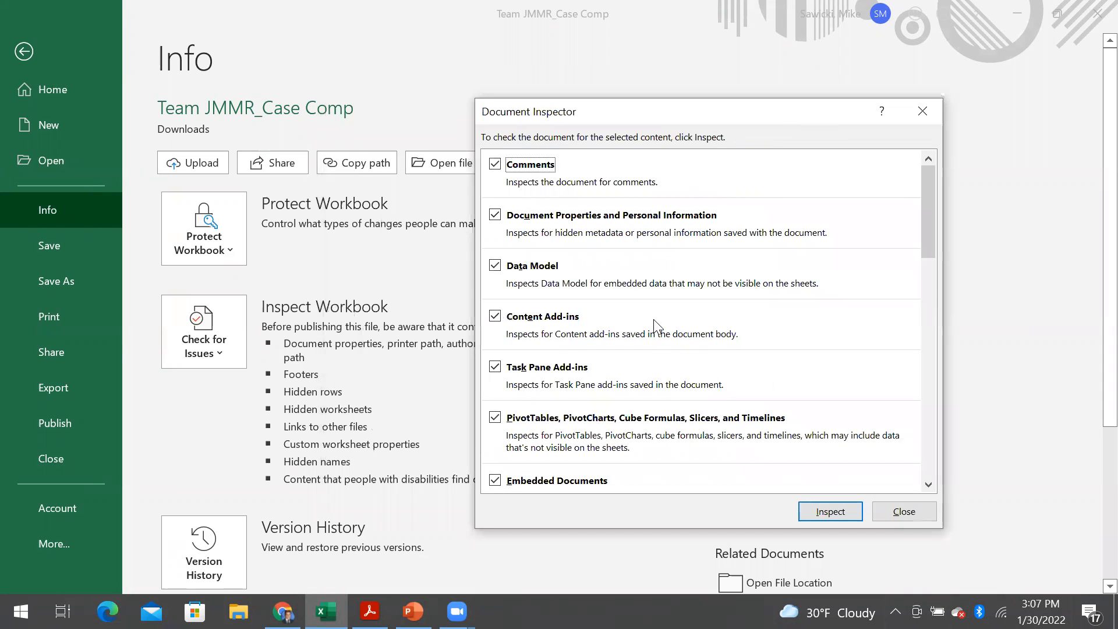
{"action": "scroll", "coordinate": [672, 250], "scroll_direction": "down", "scroll_amount": 15}
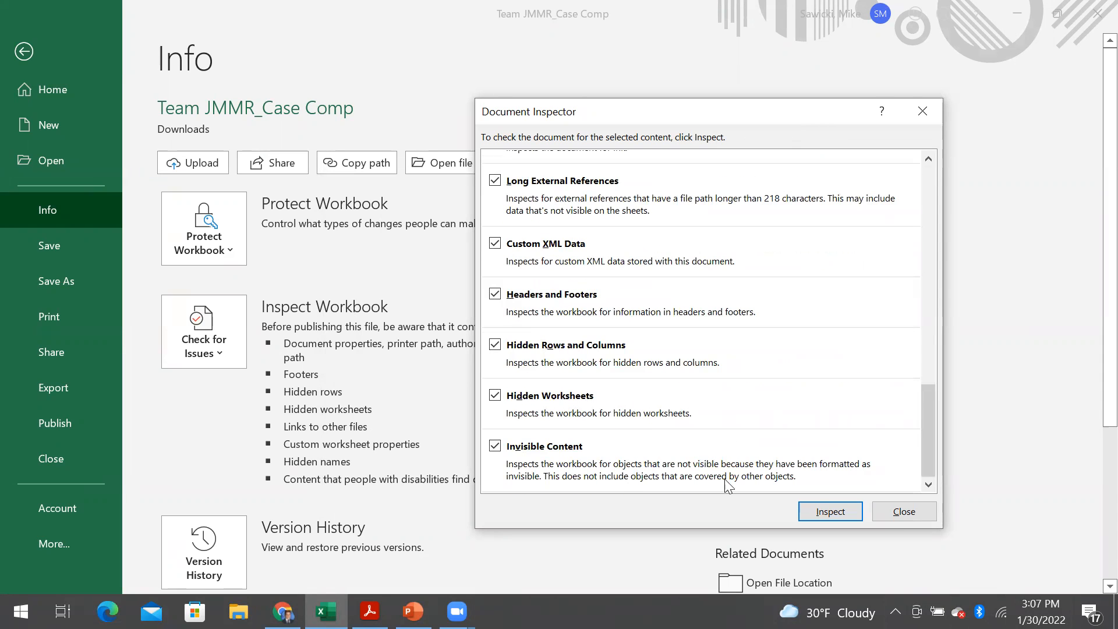
{"action": "left_click", "coordinate": [820, 511]}
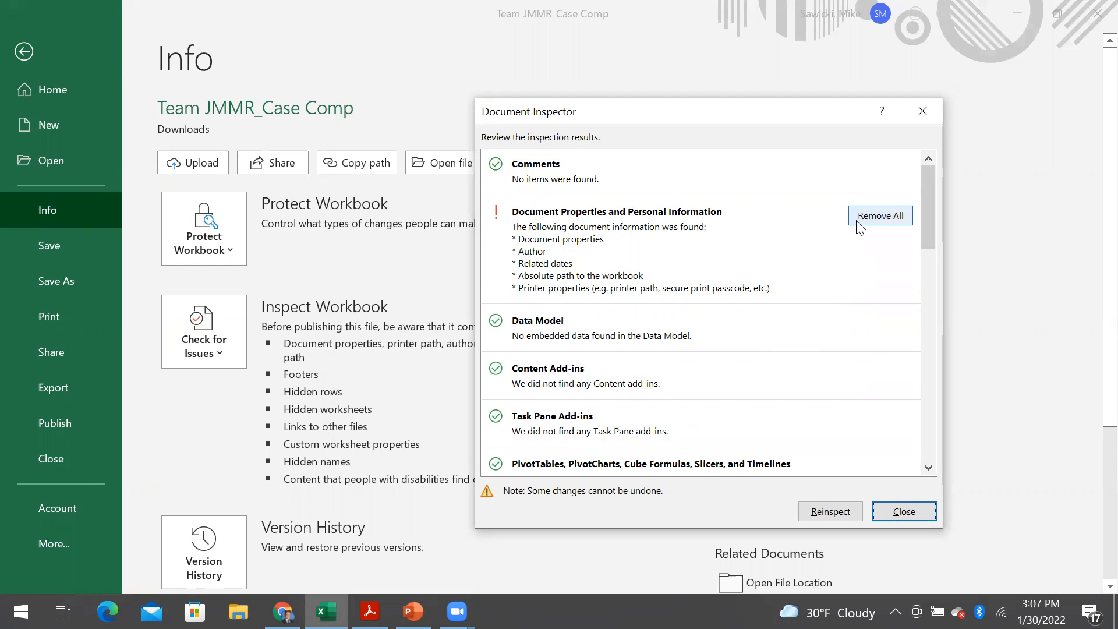
Step: Review the inspection results through Hidden Worksheets and Invisible Content, then close the inspector and return to the Income Statement sheet
{"action": "scroll", "coordinate": [722, 294], "scroll_direction": "down", "scroll_amount": 8}
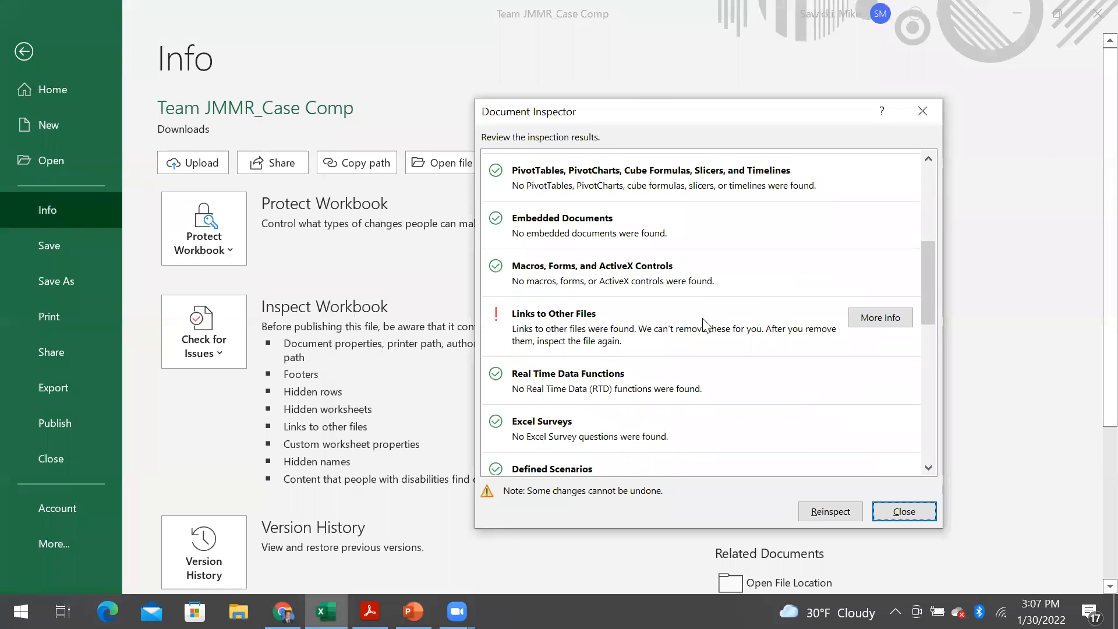
{"action": "scroll", "coordinate": [705, 326], "scroll_direction": "down", "scroll_amount": 2}
{"action": "scroll", "coordinate": [698, 327], "scroll_direction": "down", "scroll_amount": 4}
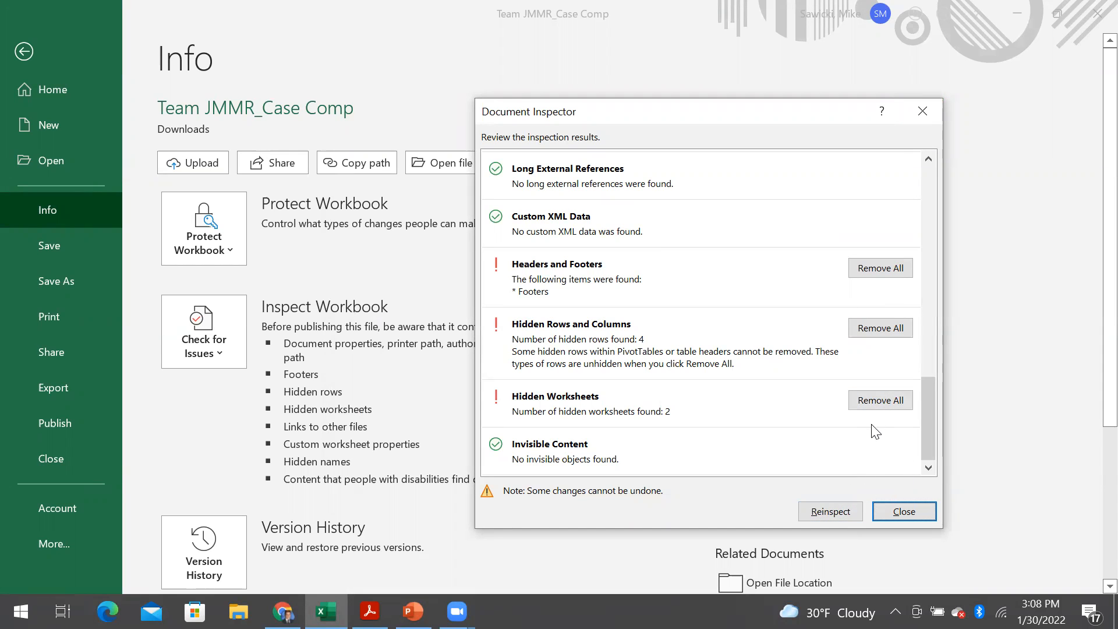
{"action": "left_click", "coordinate": [913, 120]}
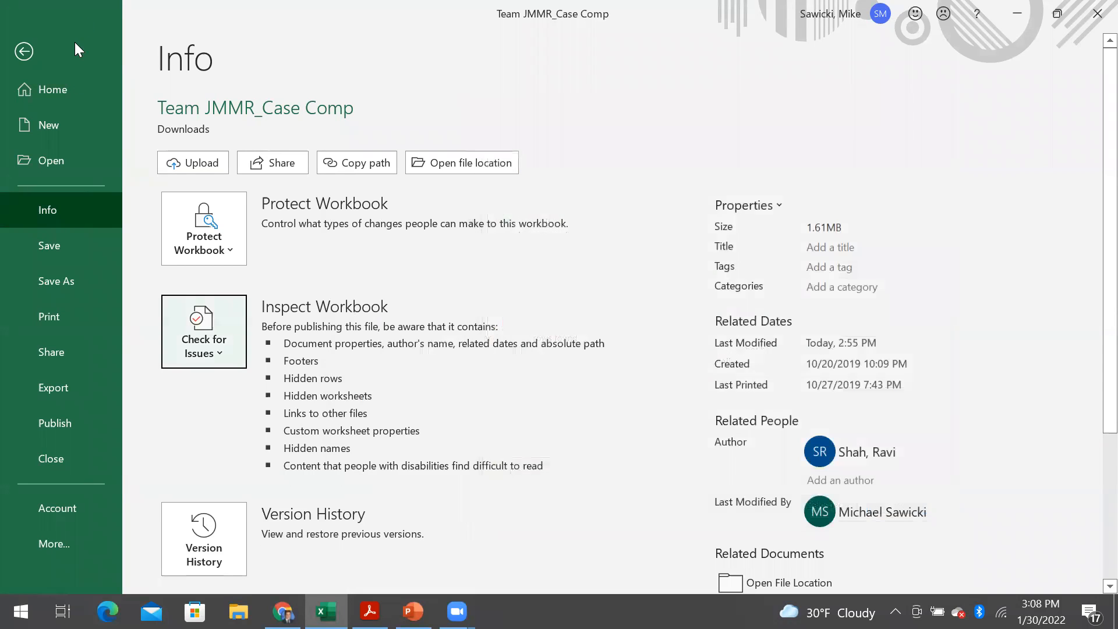
{"action": "left_click", "coordinate": [26, 46]}
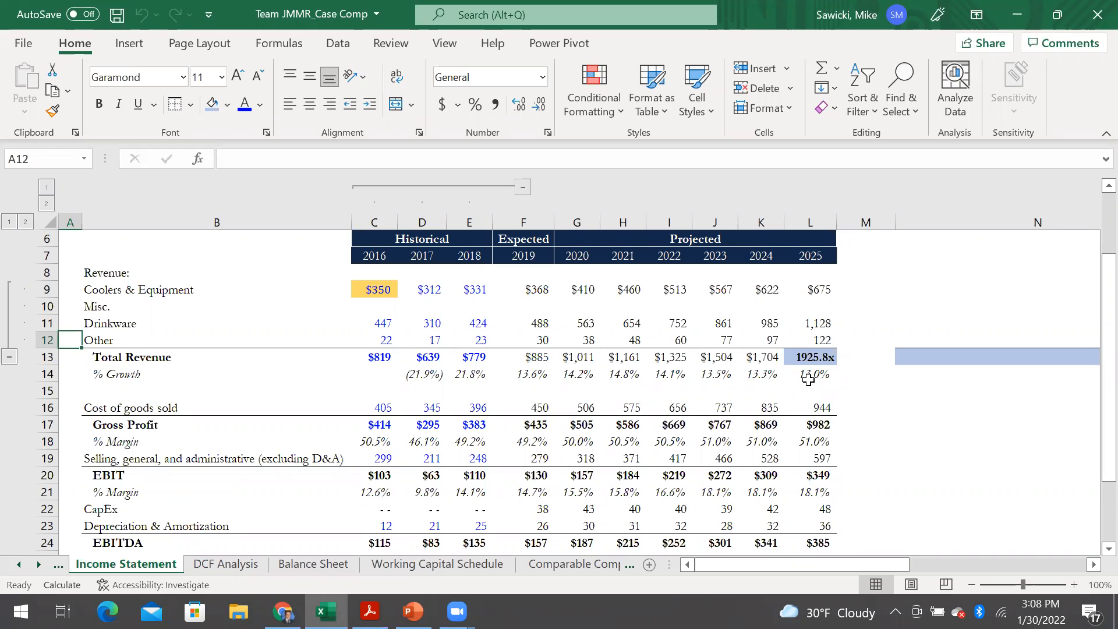
Step: Set the font color of all cells on the Football Field sheet to Automatic black to reveal the hidden chart data
{"action": "key", "text": "ctrl+Page_Up"}
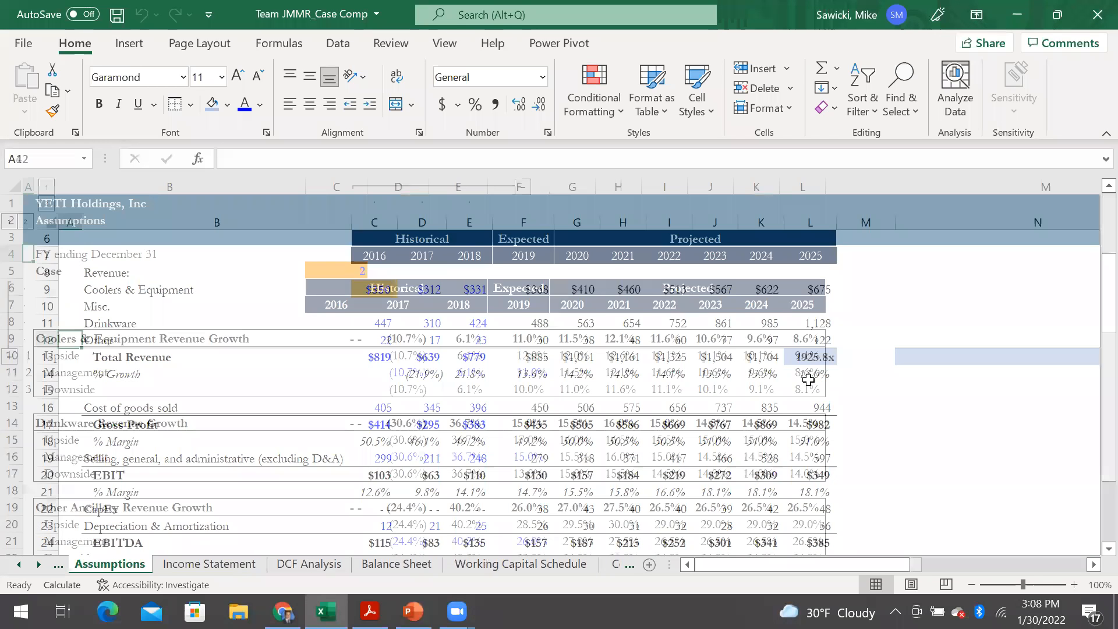
{"action": "key", "text": "ctrl+Page_Up"}
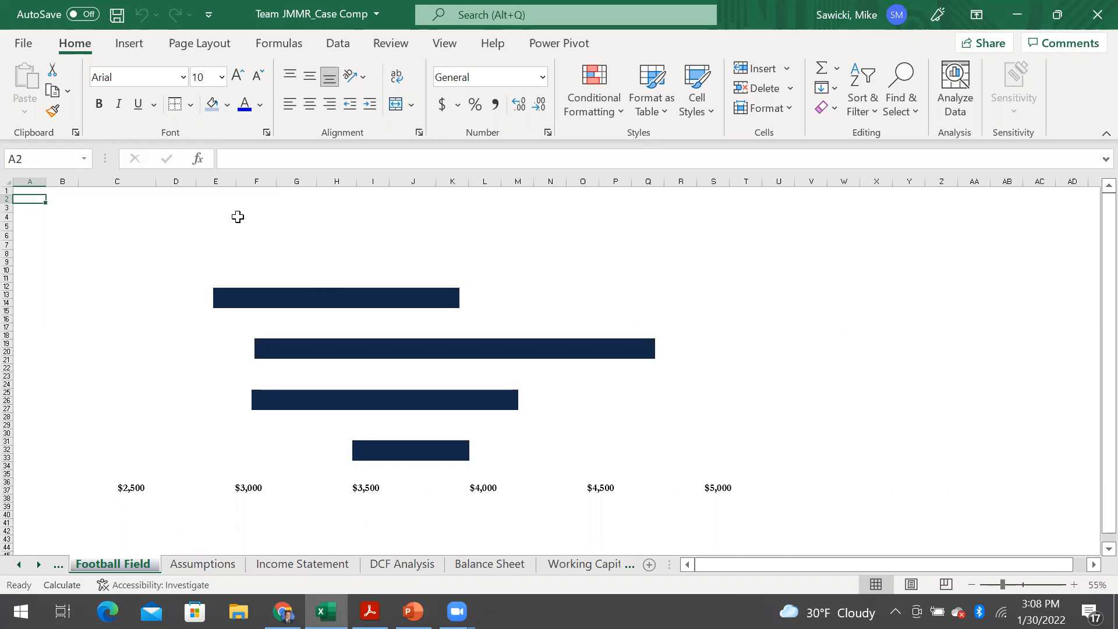
{"action": "key", "text": "ctrl+a"}
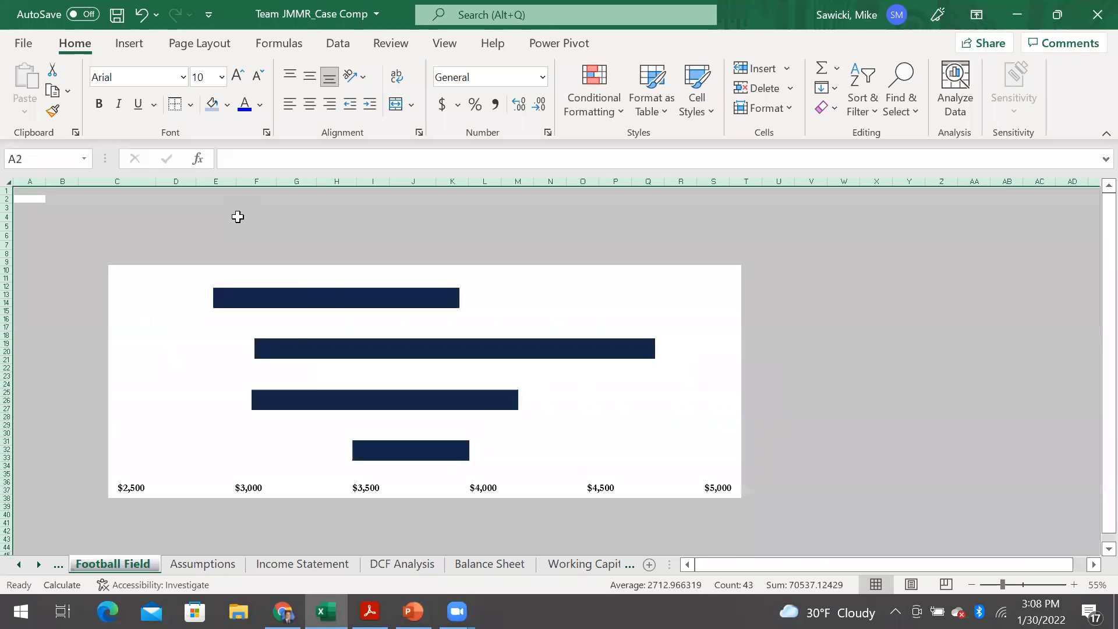
{"action": "key", "text": "alt+h"}
{"action": "key", "text": "f"}
{"action": "key", "text": "c"}
{"action": "key", "text": "Return"}
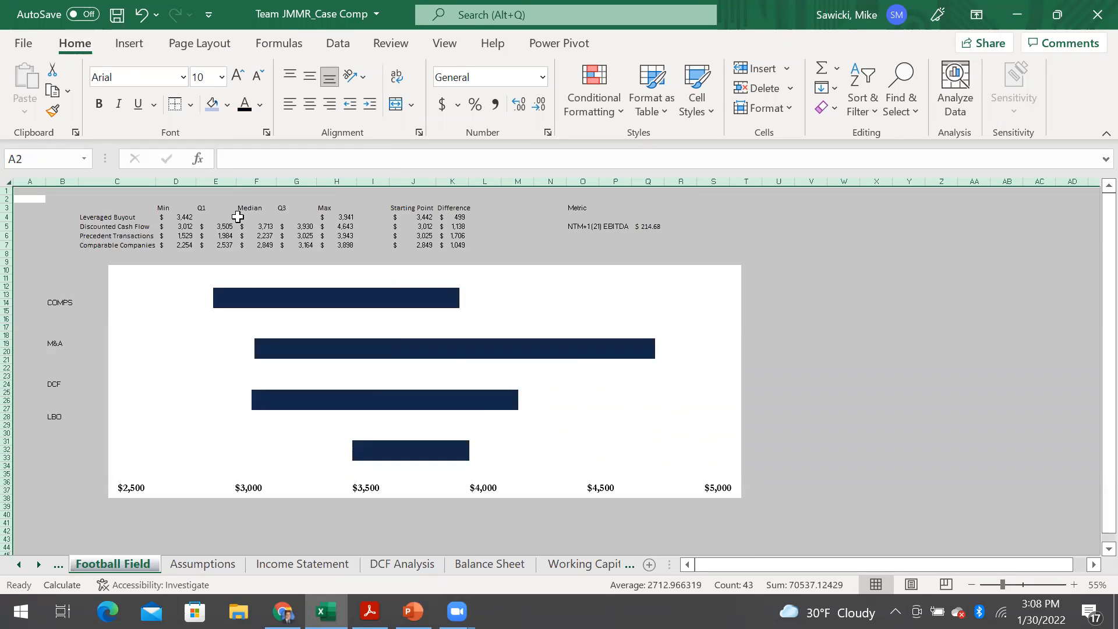
{"action": "key", "text": "Down"}
{"action": "key", "text": "Right"}
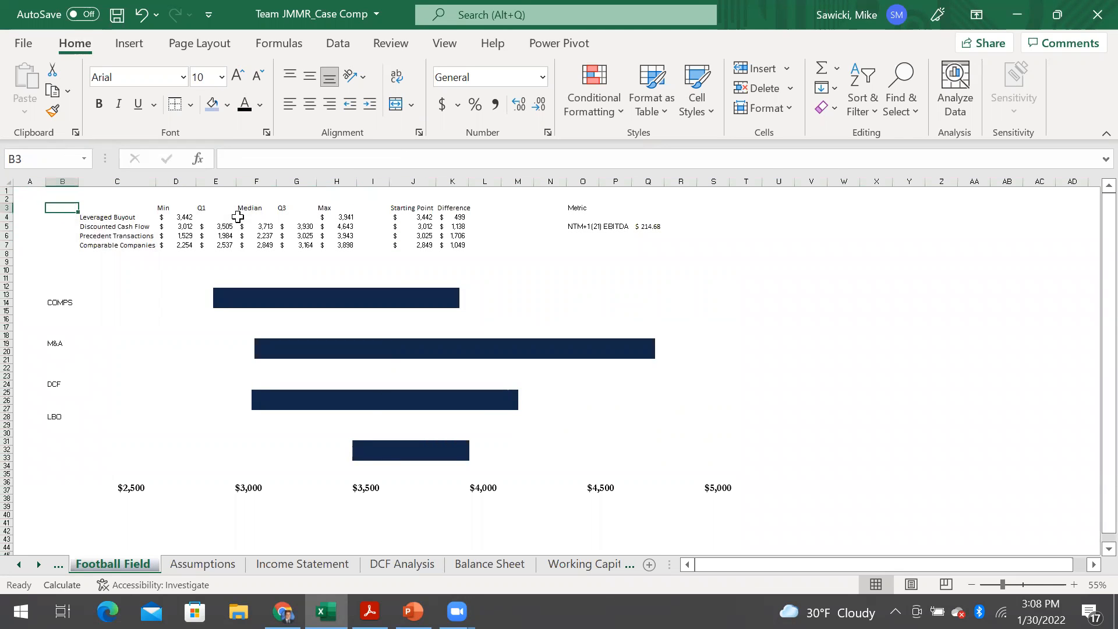
Step: Examine the football field chart's bars and the table ranges that feed the chart
{"action": "scroll", "coordinate": [282, 324], "scroll_direction": "up", "scroll_amount": 1, "text": "ctrl"}
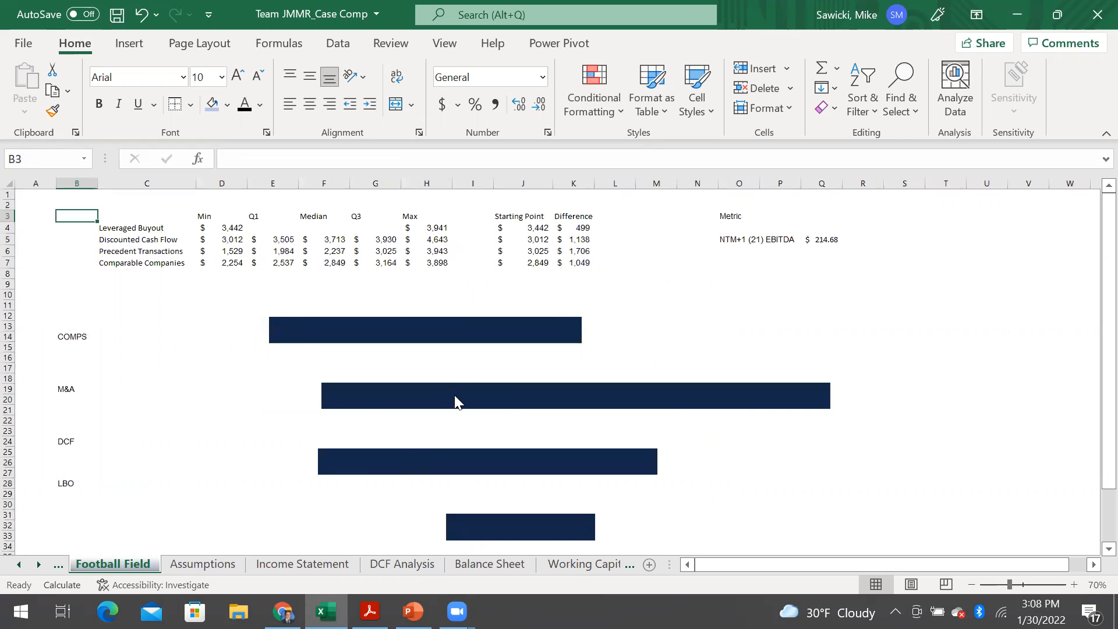
{"action": "scroll", "coordinate": [446, 379], "scroll_direction": "down", "scroll_amount": 1, "text": "ctrl"}
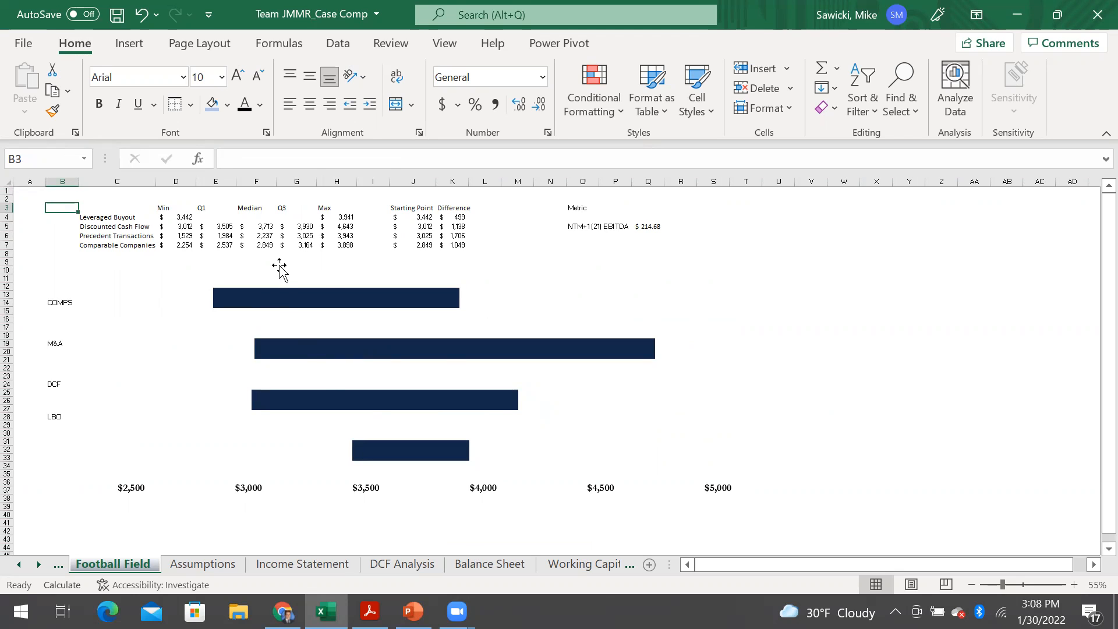
{"action": "mouse_move", "coordinate": [340, 403]}
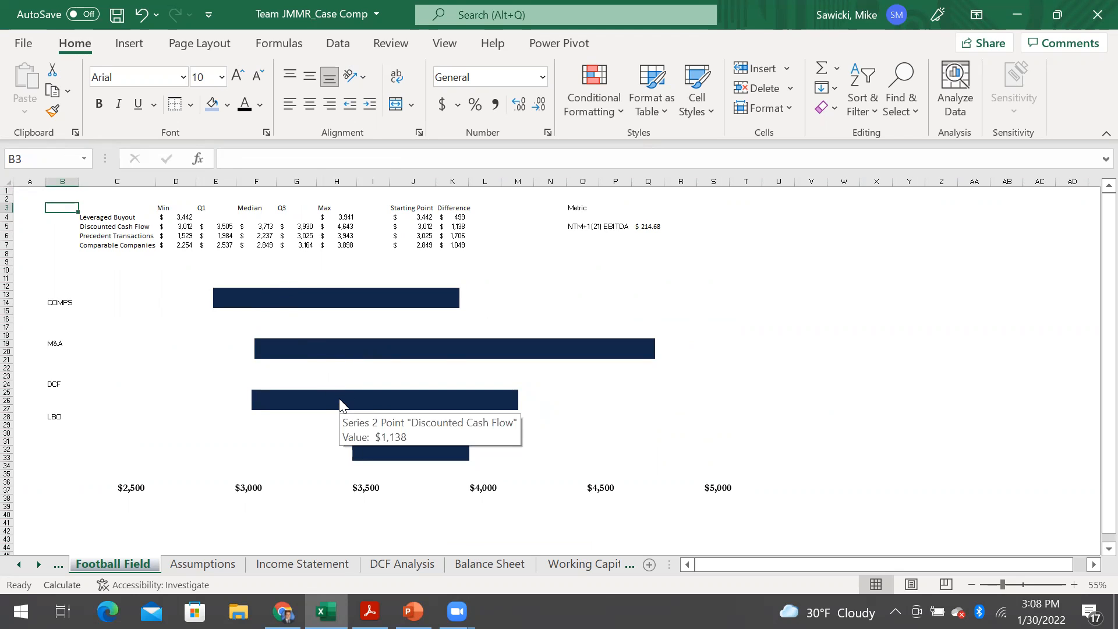
{"action": "left_click", "coordinate": [590, 289]}
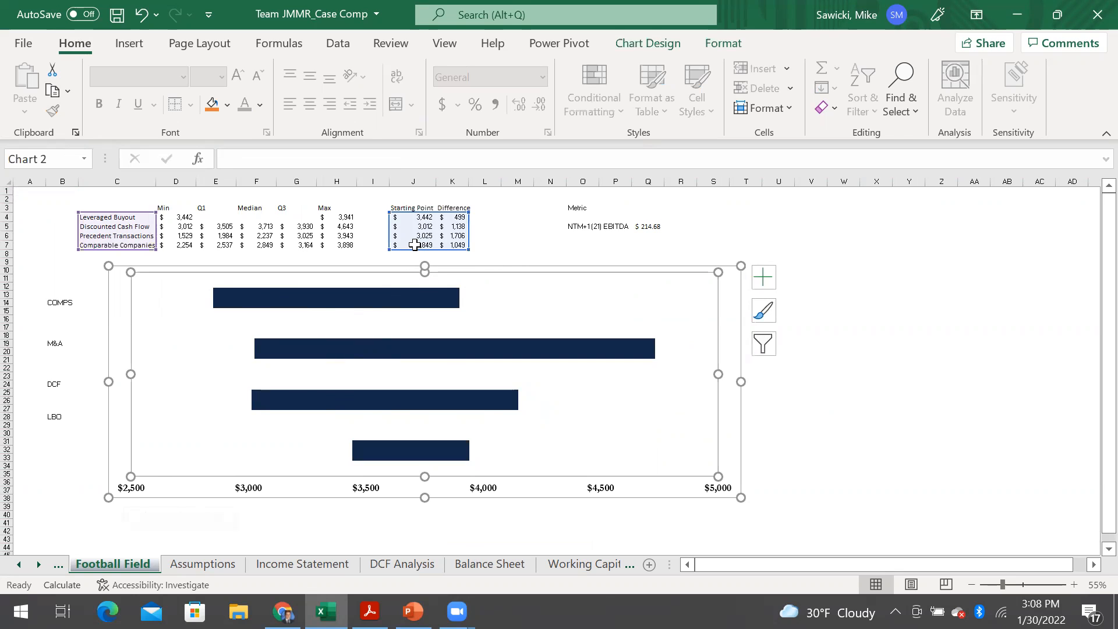
Step: Set the shape fill of the chart's Starting Point series to white
{"action": "left_click", "coordinate": [206, 303]}
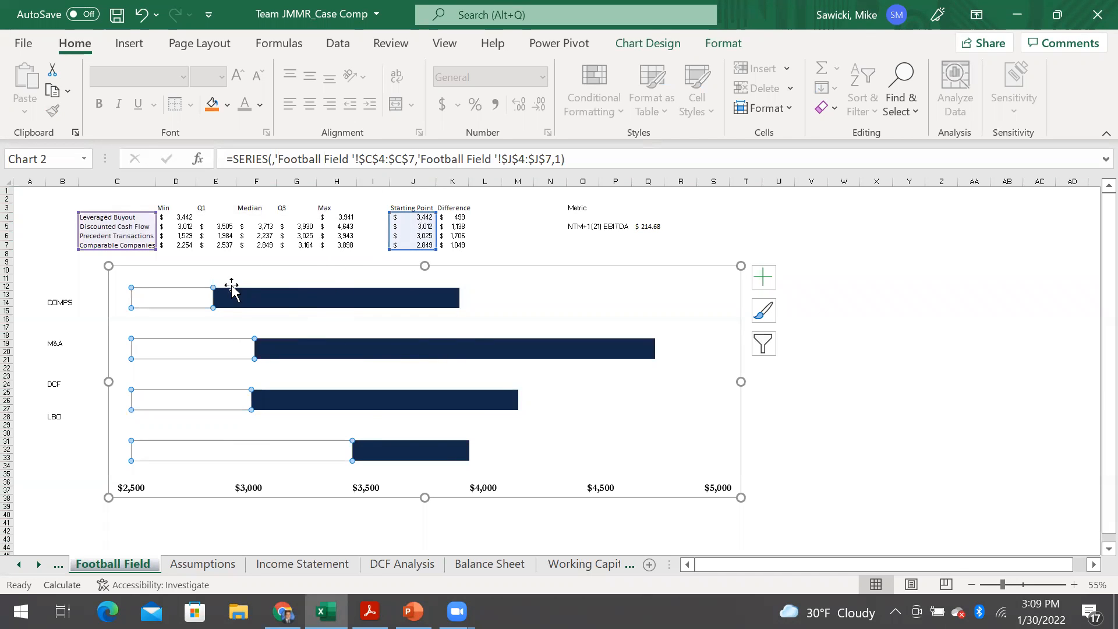
{"action": "left_click", "coordinate": [670, 44]}
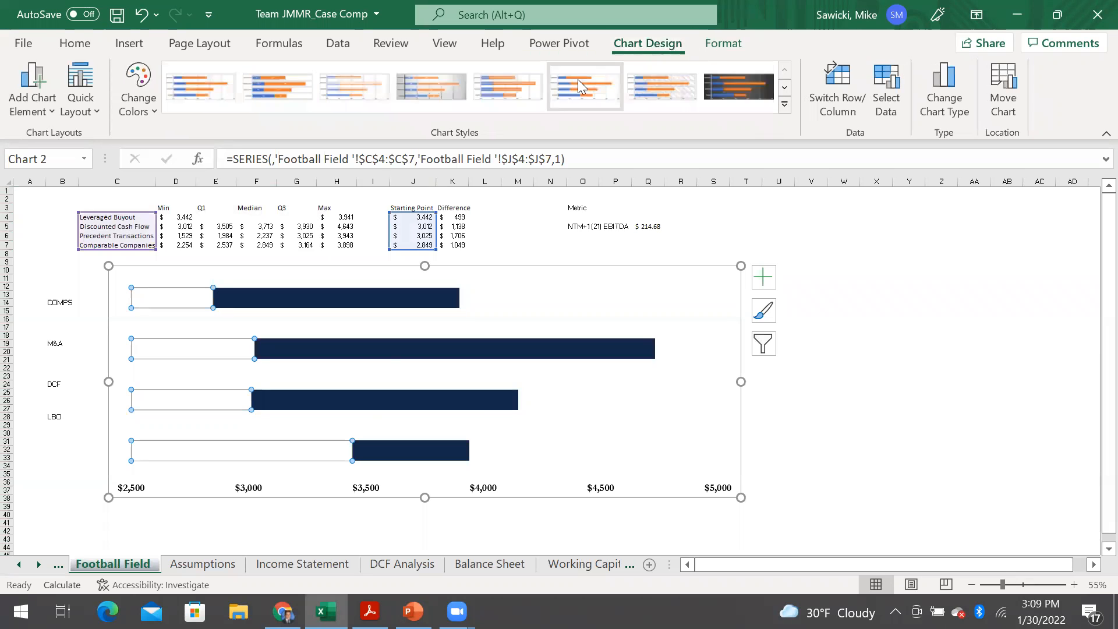
{"action": "left_click", "coordinate": [723, 44]}
{"action": "left_click", "coordinate": [500, 69]}
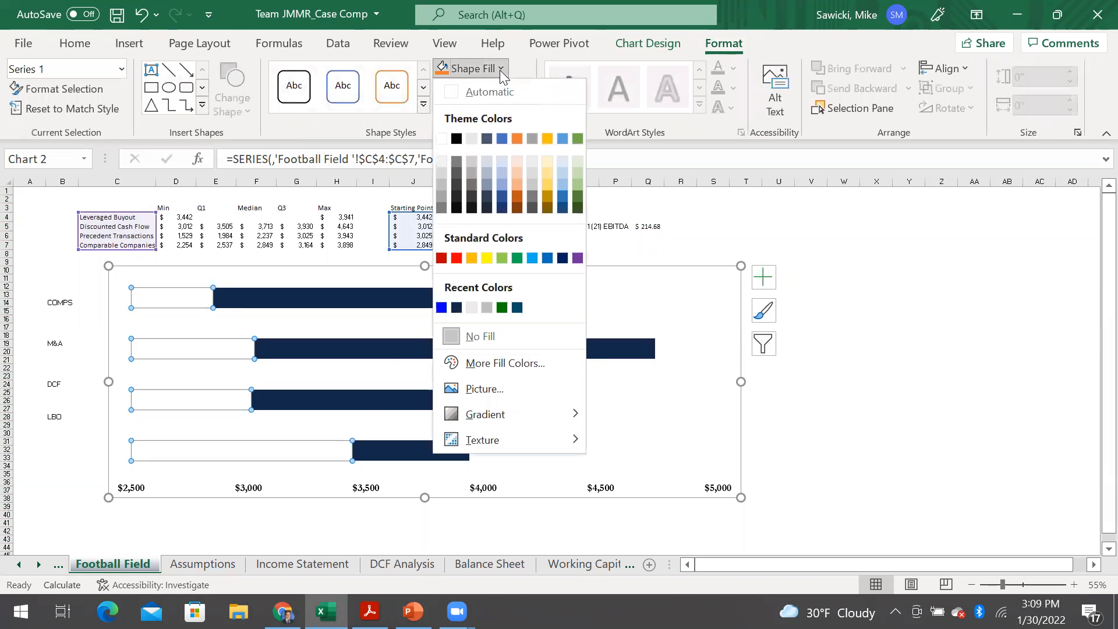
{"action": "left_click", "coordinate": [441, 139]}
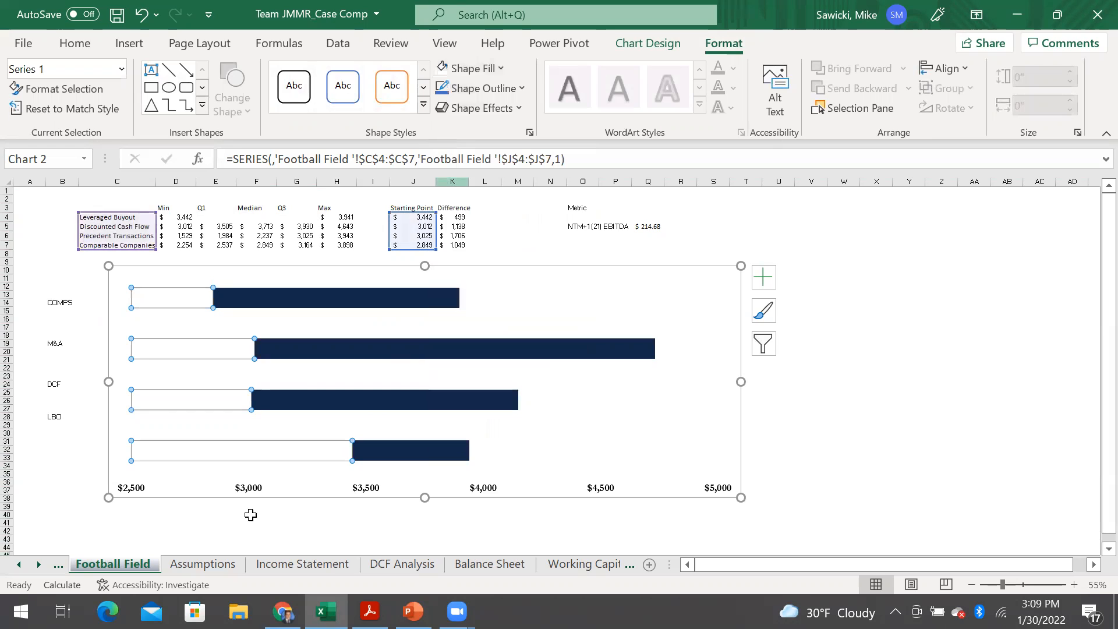
Step: Check the Difference formula in K4 and the source range of the chart's dark blue bar series
{"action": "left_click", "coordinate": [453, 219]}
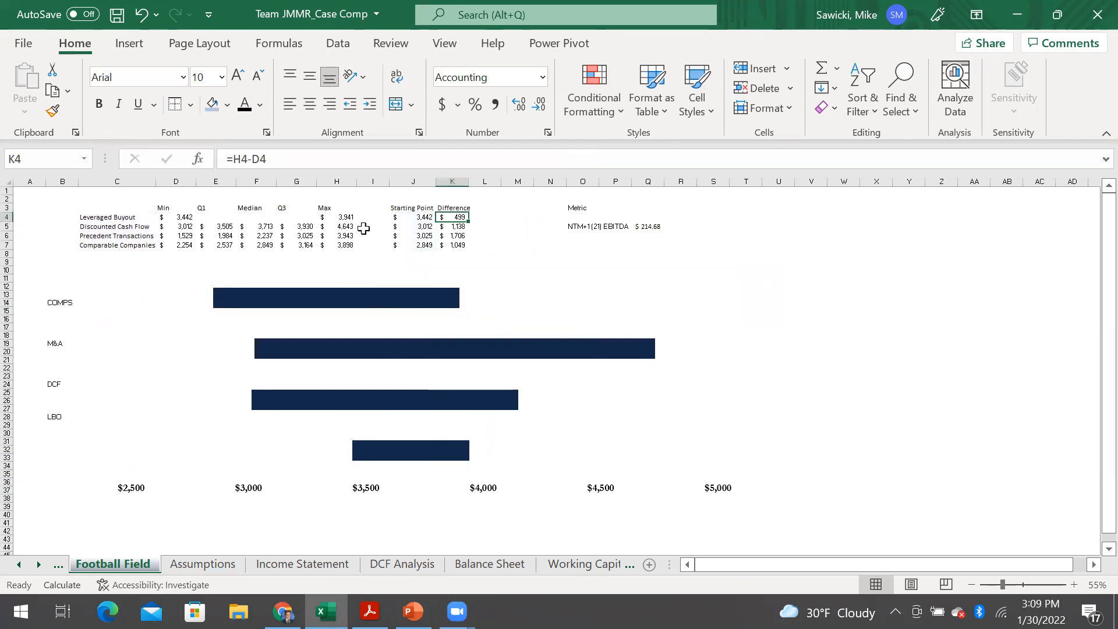
{"action": "mouse_move", "coordinate": [345, 293]}
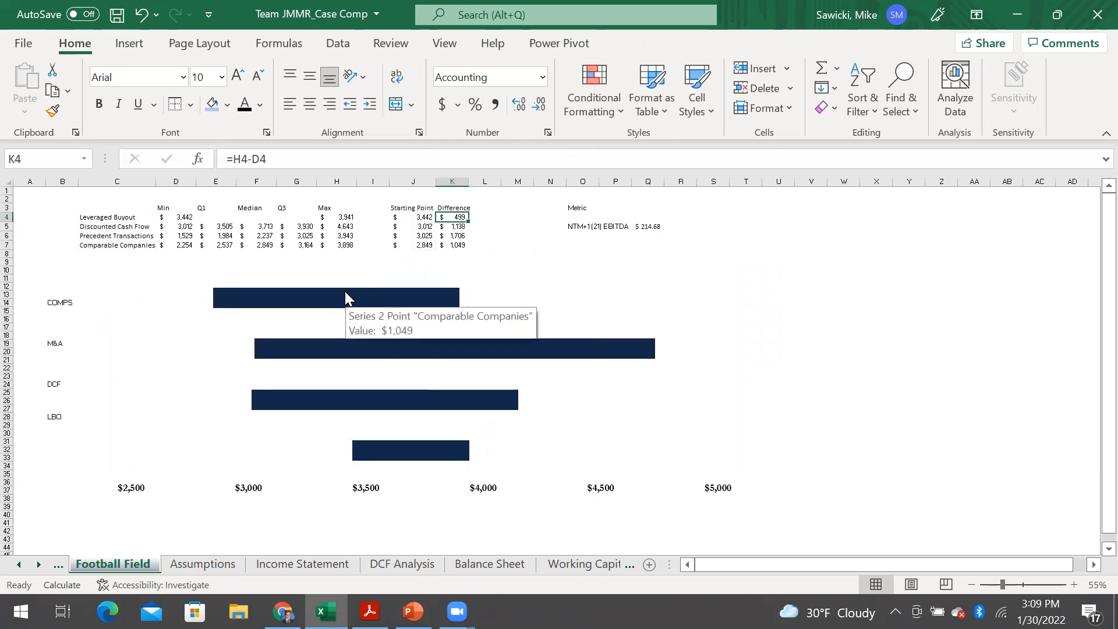
{"action": "left_click", "coordinate": [390, 297]}
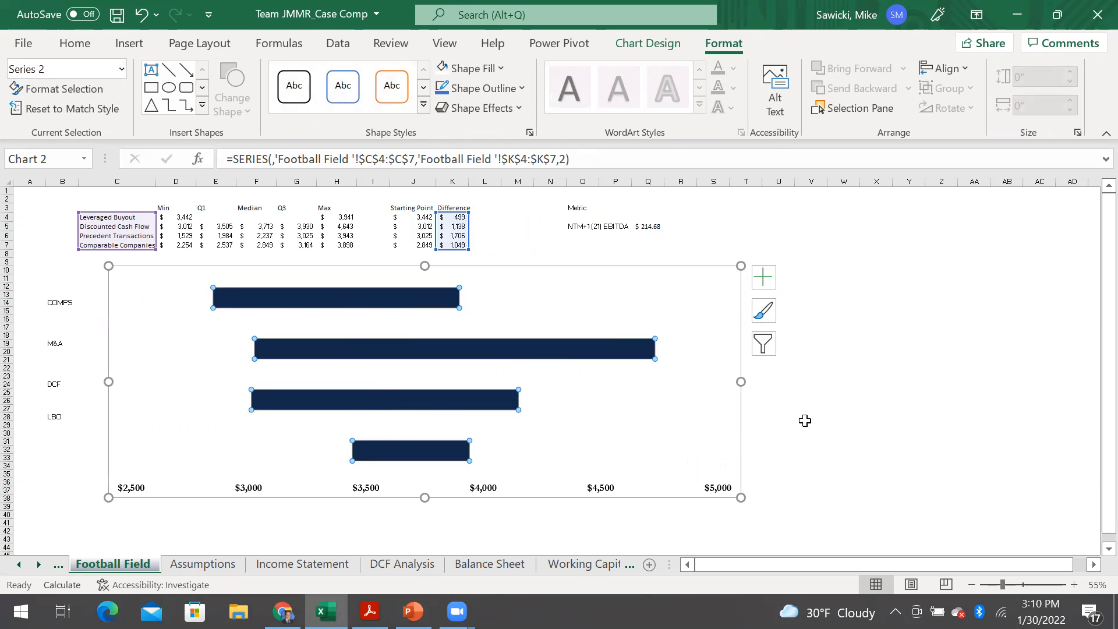
{"action": "left_click", "coordinate": [777, 424]}
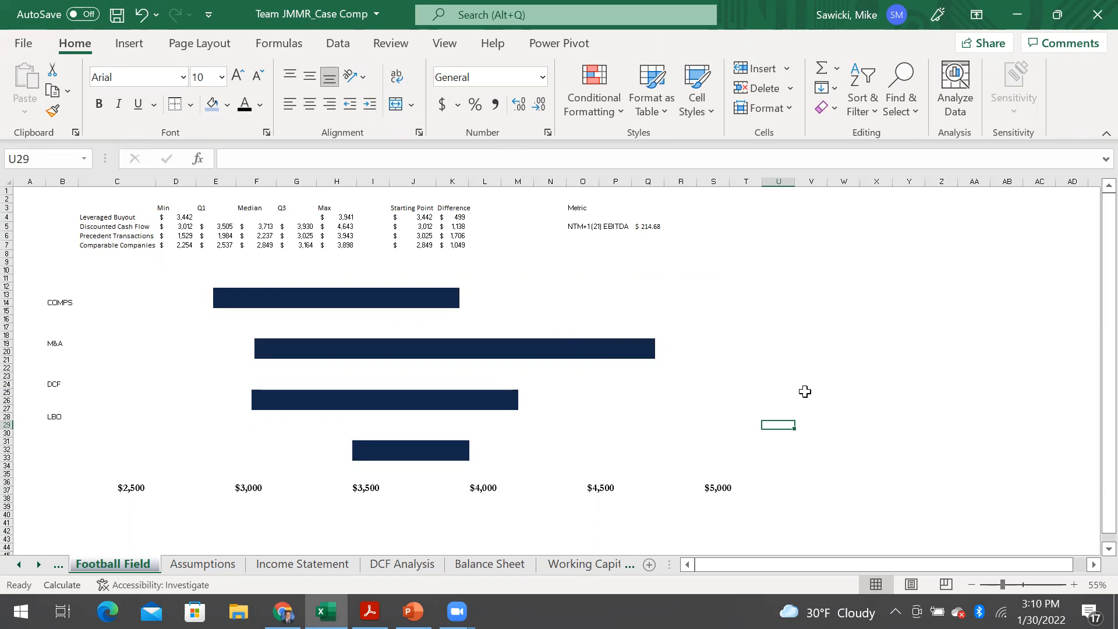
Step: Close the Team JMMR_Case Comp workbook without saving and switch to Presentation1 in PowerPoint
{"action": "key", "text": "ctrl+w"}
{"action": "key", "text": "Tab"}
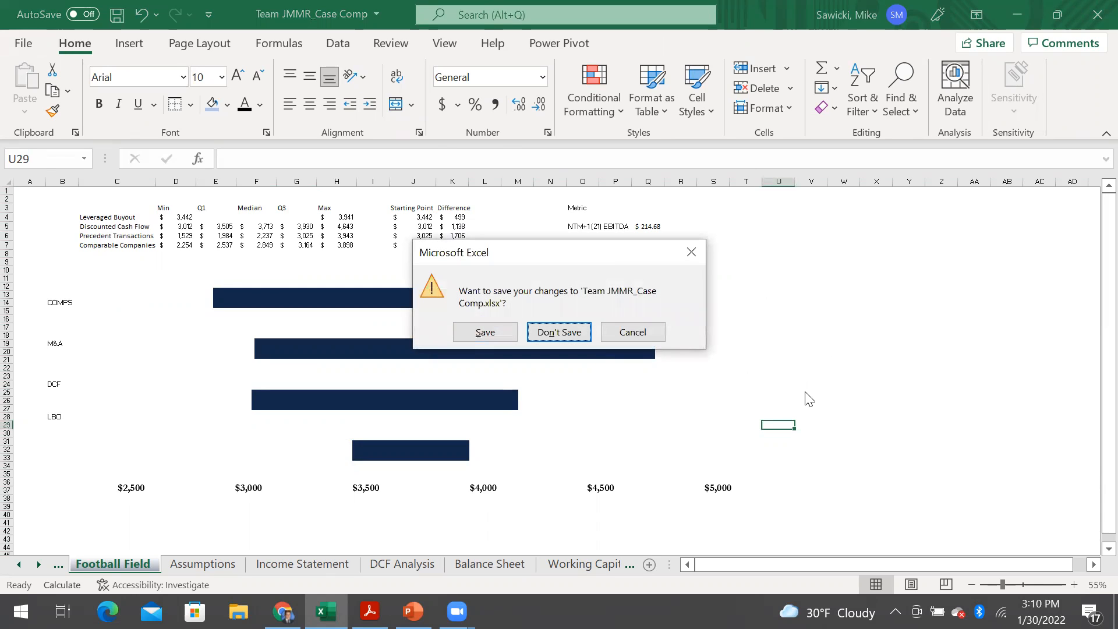
{"action": "key", "text": "Return"}
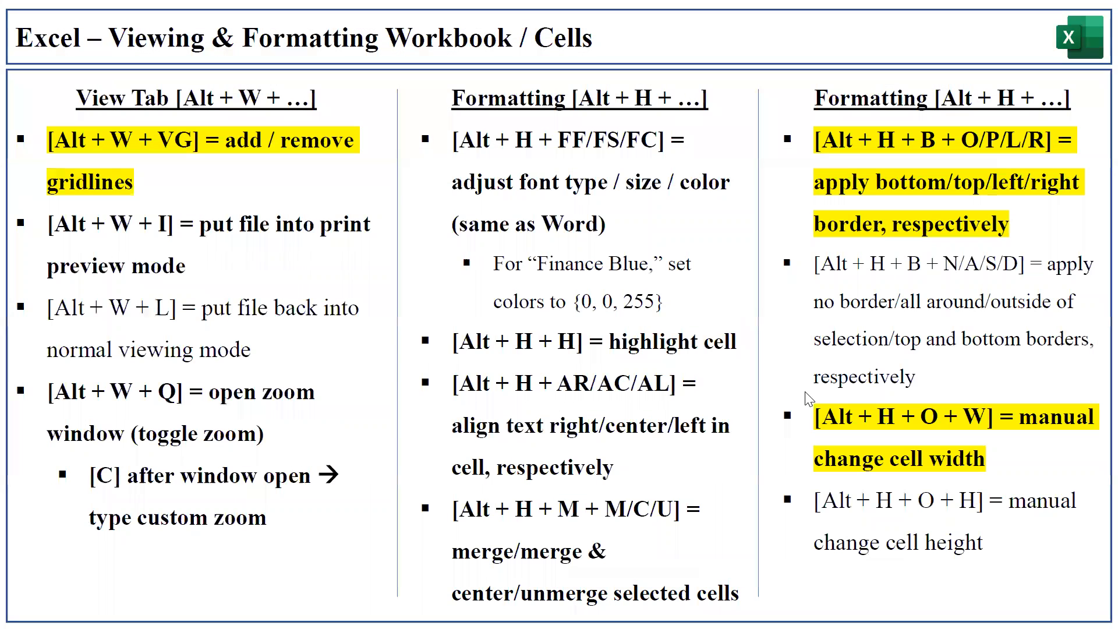
{"action": "key", "text": "alt+Tab"}
{"action": "key", "text": "alt+Tab"}
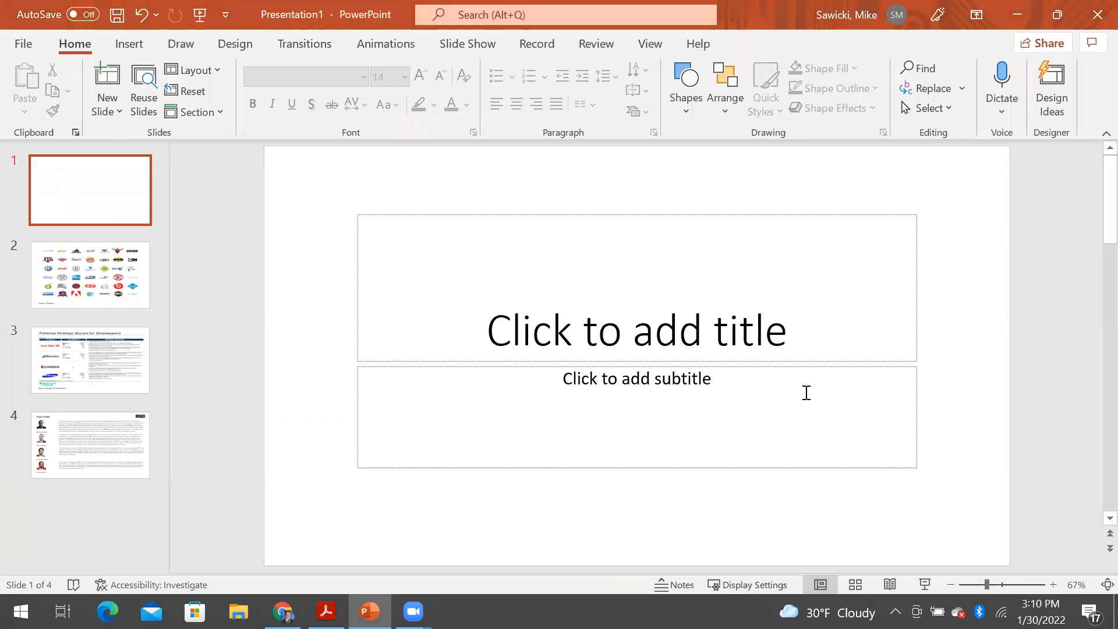